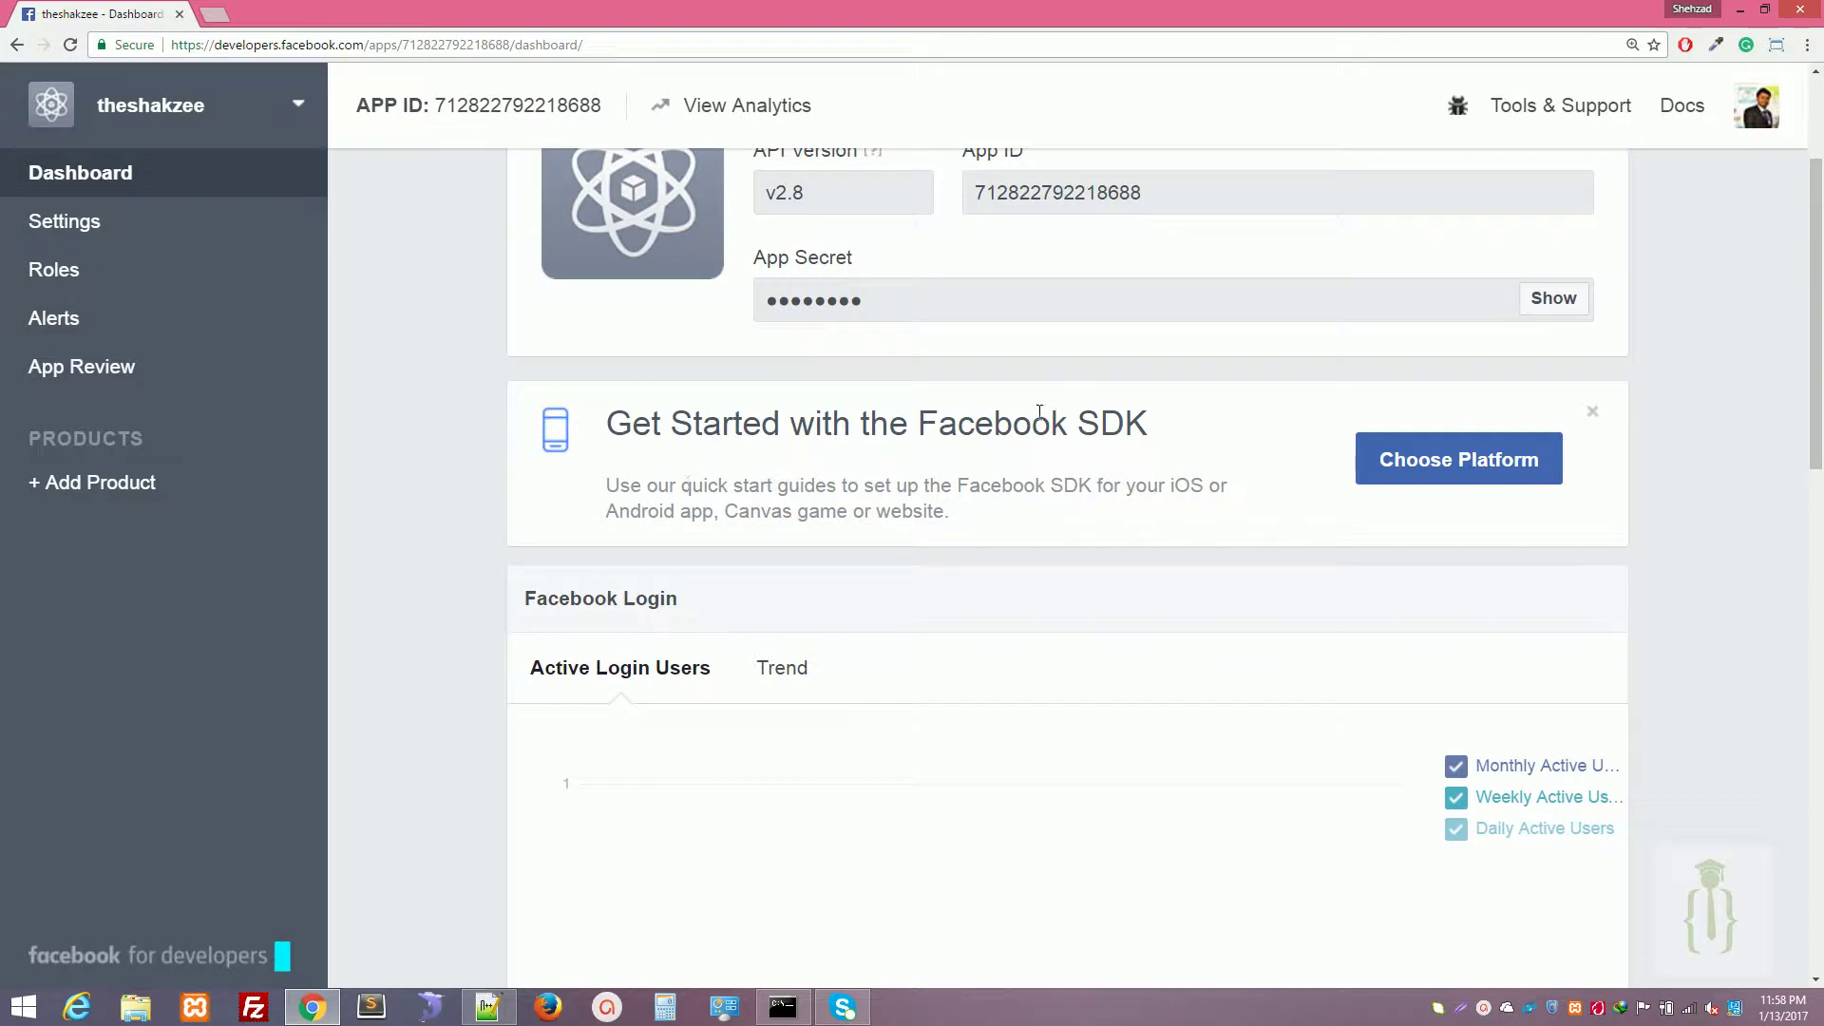
# Look over the app's dashboard overview and open its basic settings
pyautogui.scroll(3, 1815, 314)
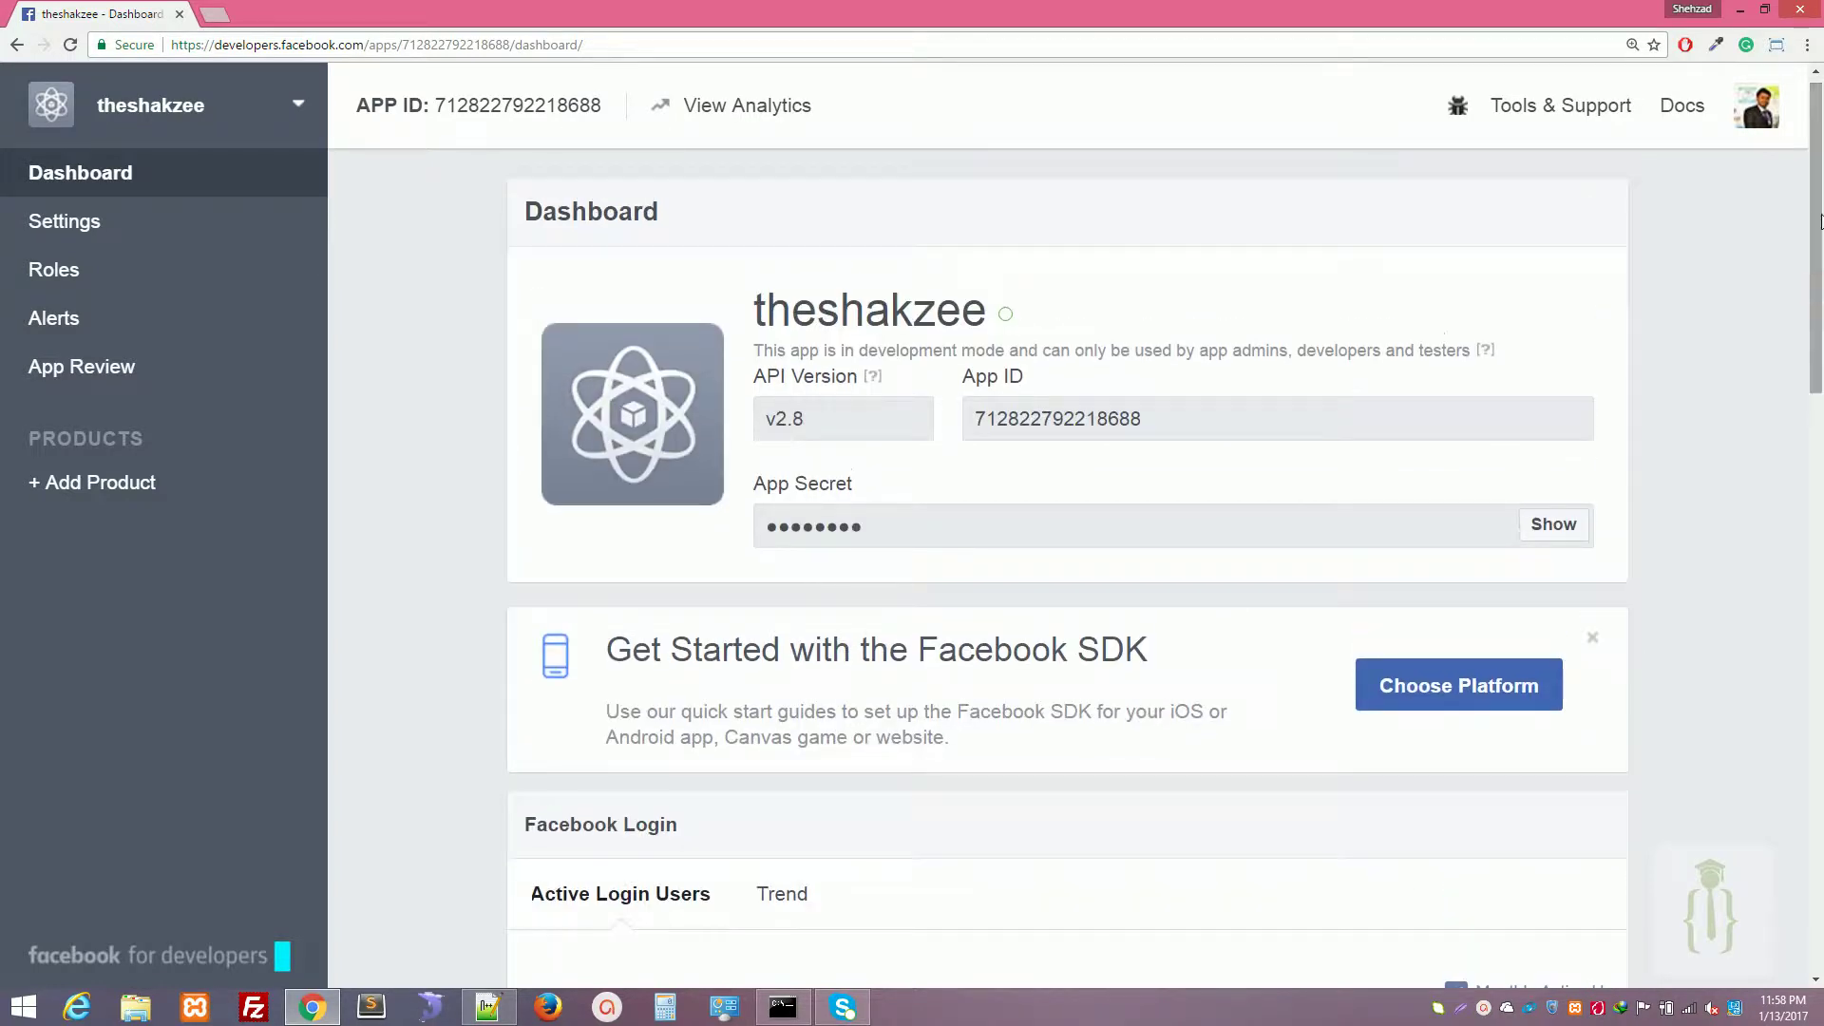
pyautogui.moveTo(1810, 162); pyautogui.dragTo(1810, 155)
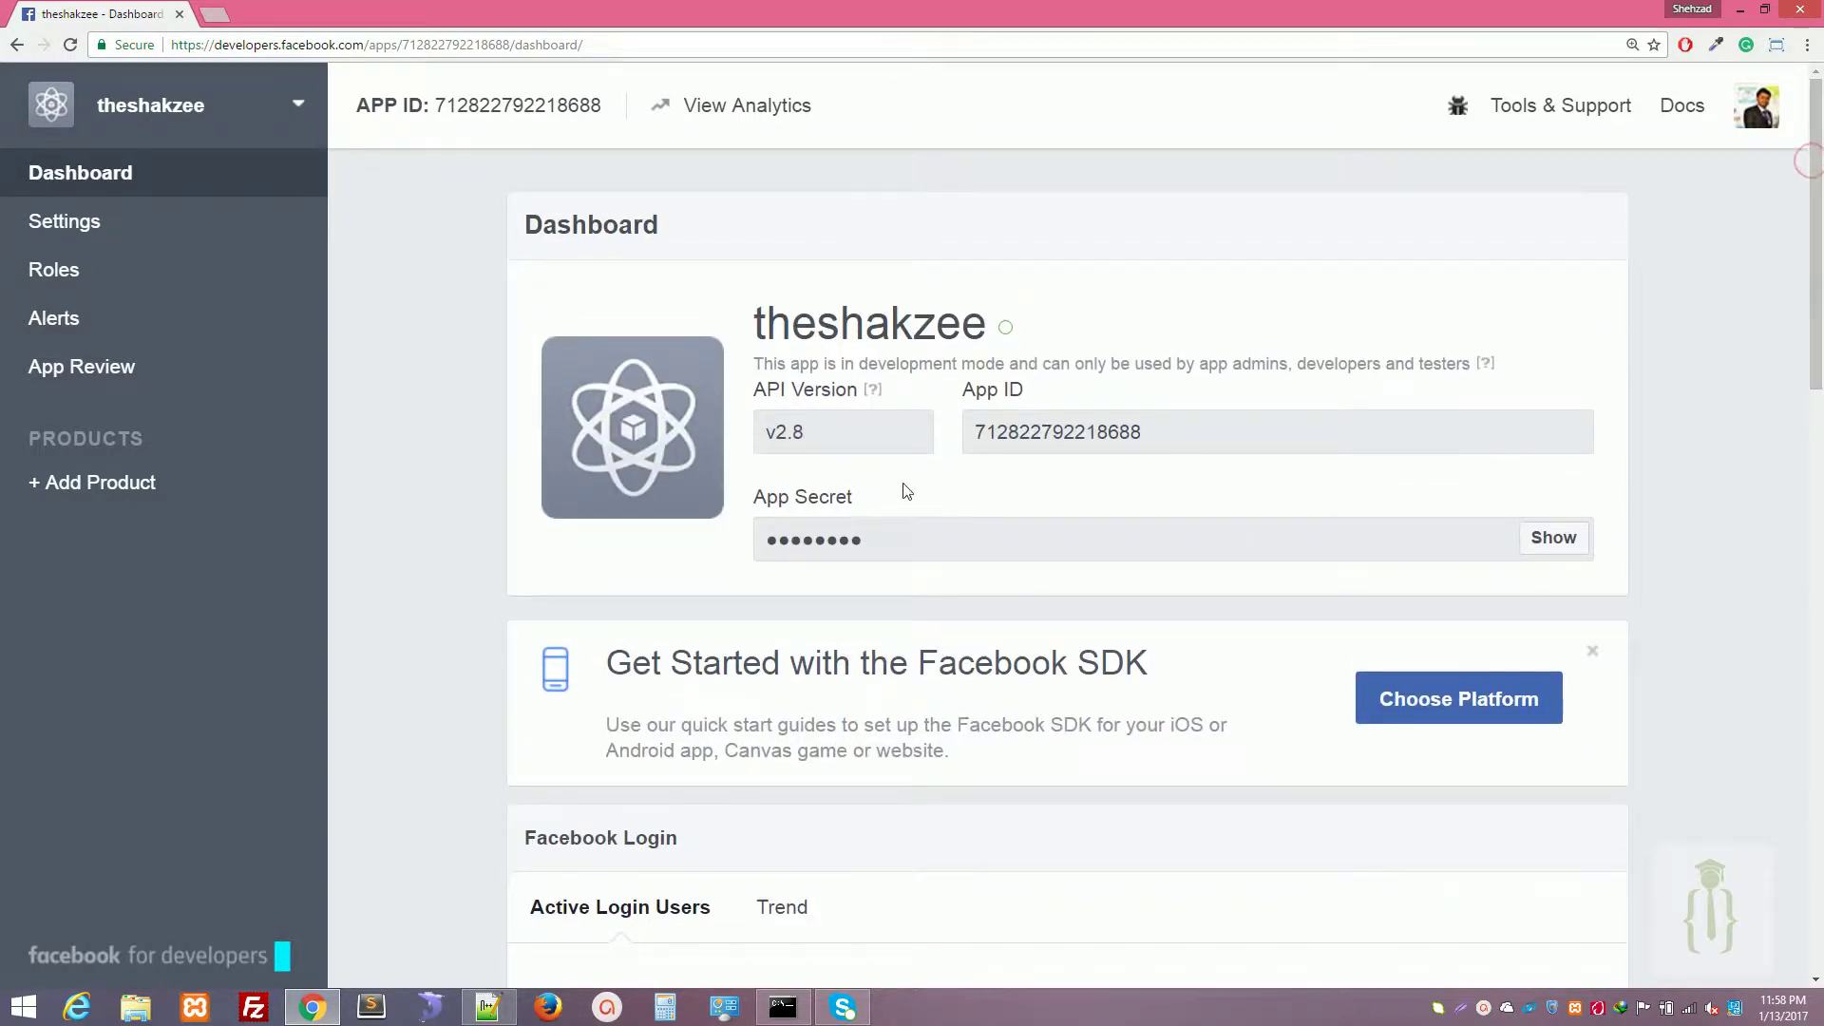
pyautogui.moveTo(1006, 336)
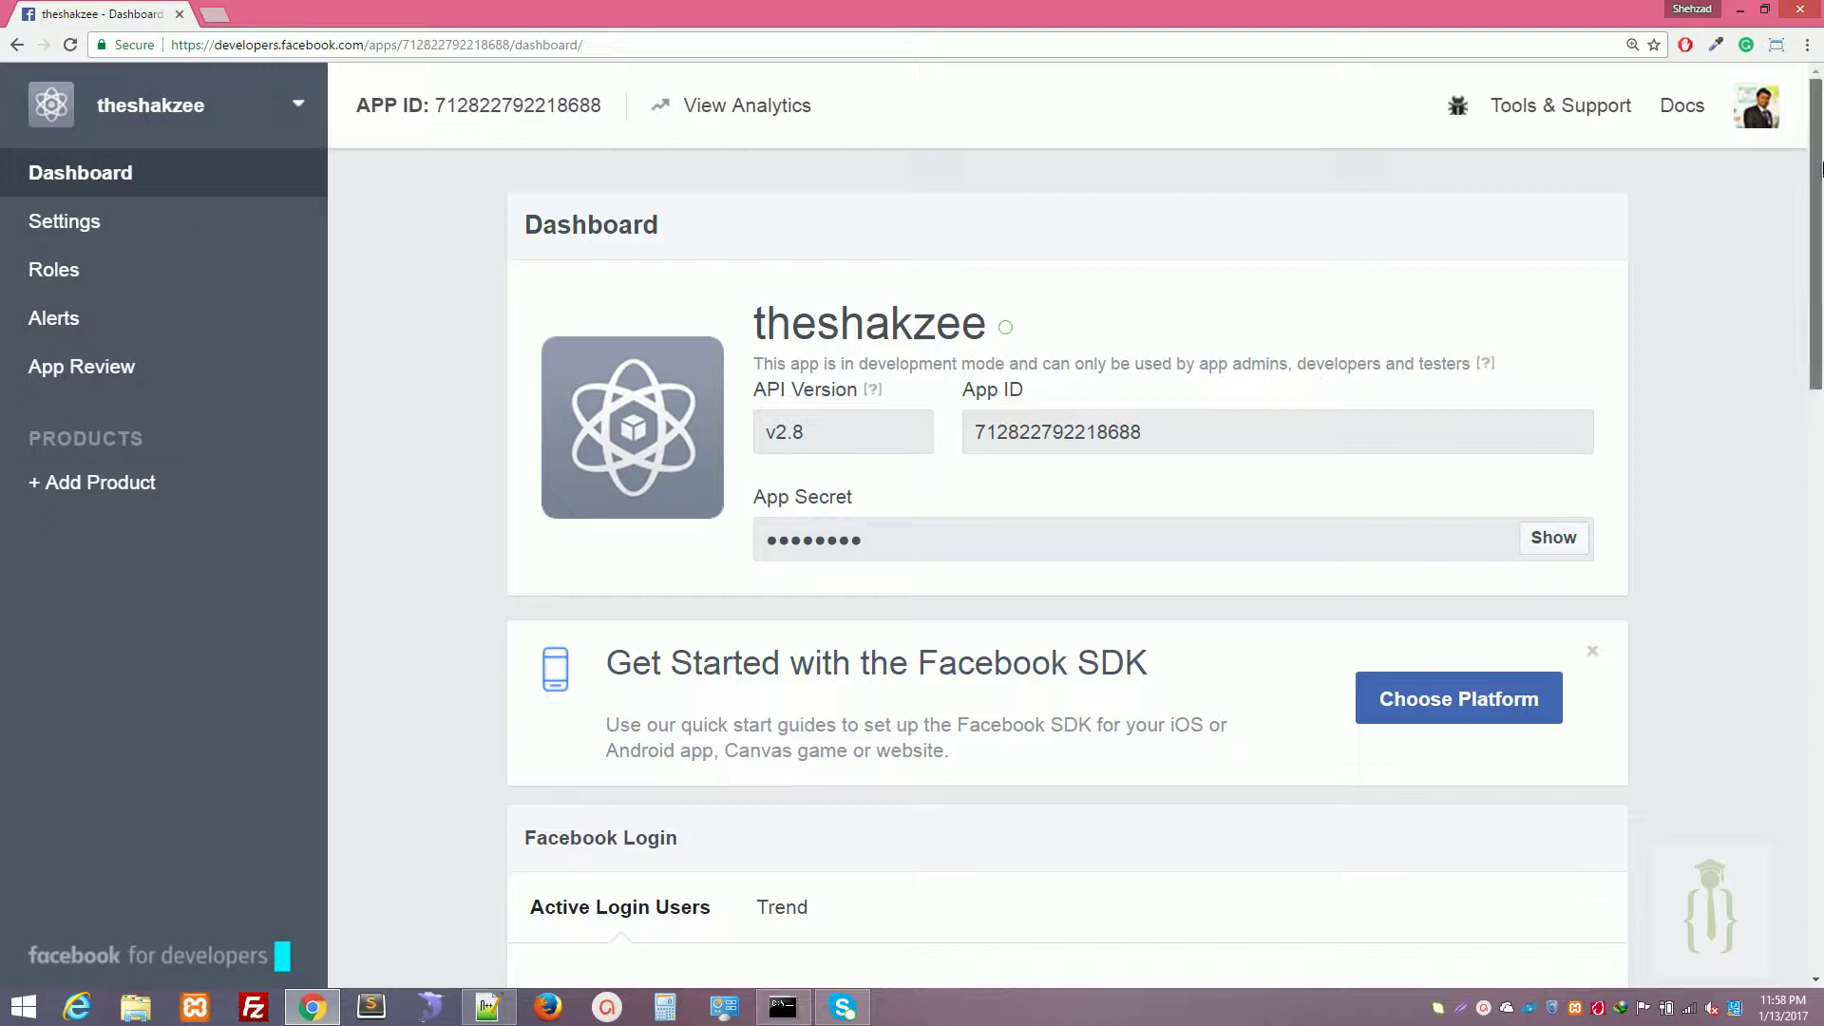
pyautogui.moveTo(1809, 285)
pyautogui.mouseDown()
pyautogui.moveTo(1817, 337)
pyautogui.moveTo(1816, 276)
pyautogui.mouseUp()
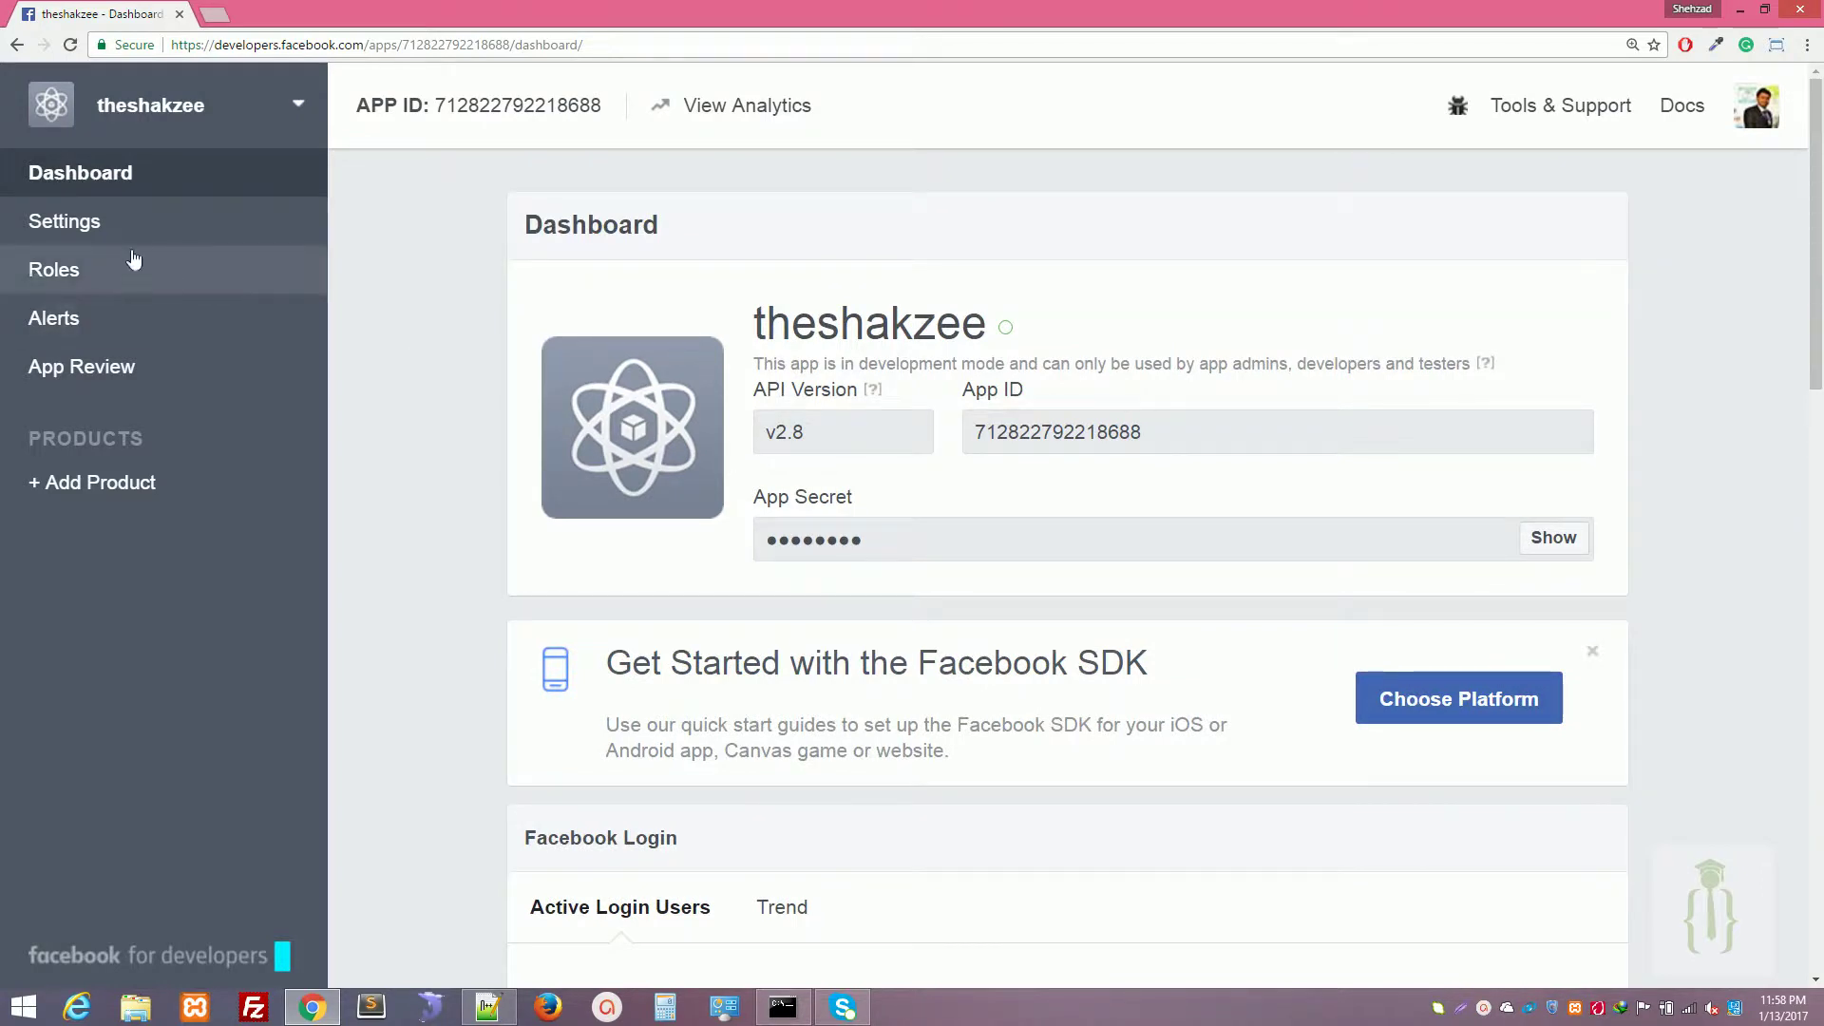
pyautogui.click(99, 242)
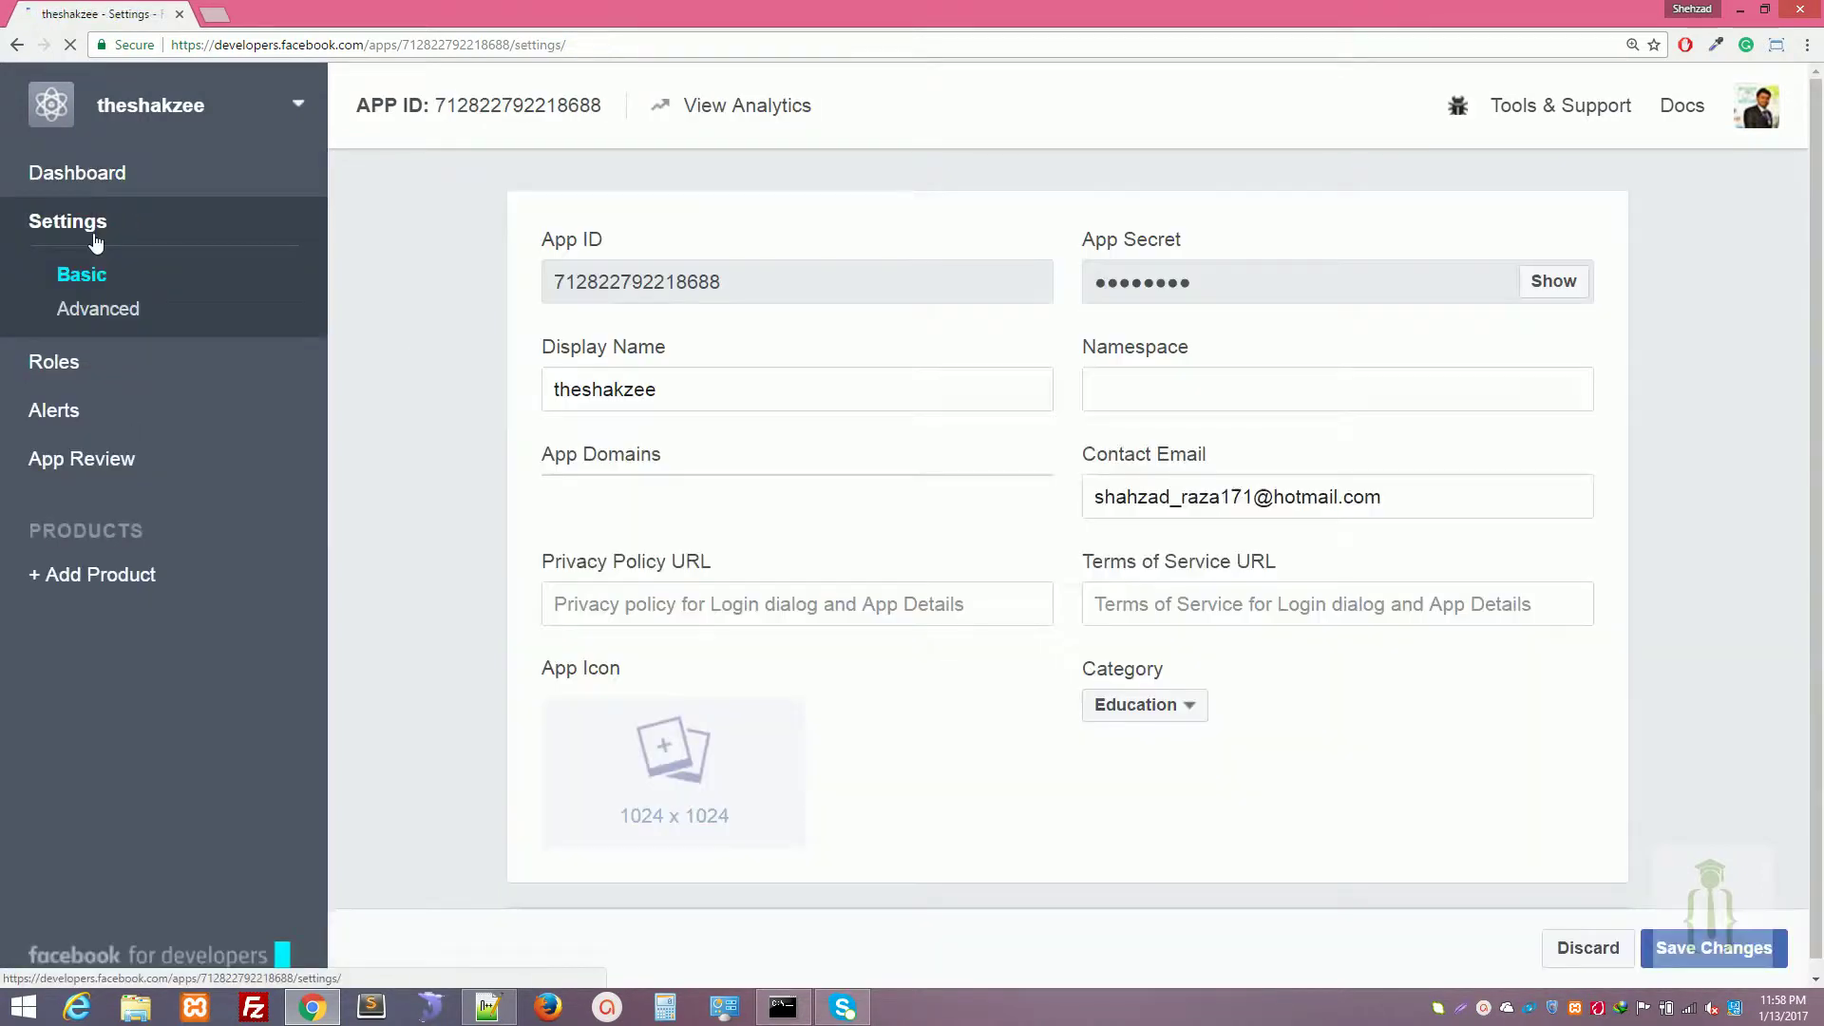
pyautogui.moveTo(1821, 180); pyautogui.dragTo(1821, 288)
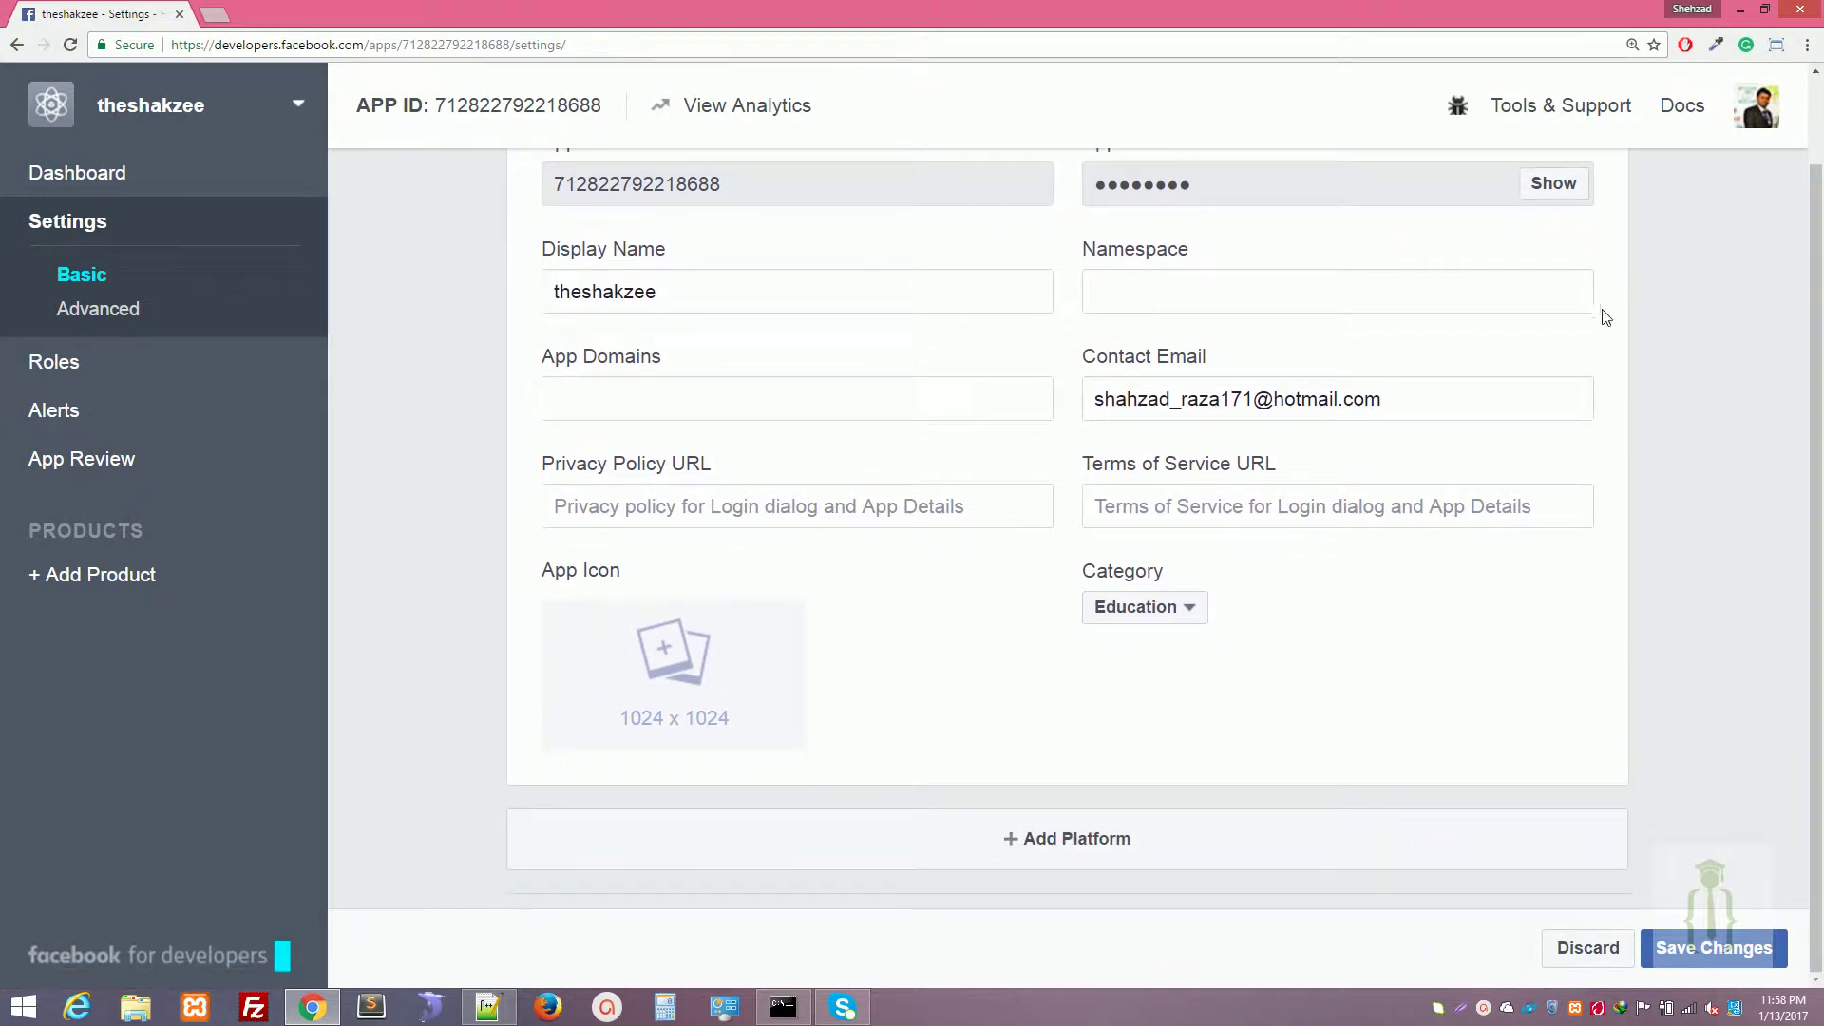
pyautogui.click(1030, 848)
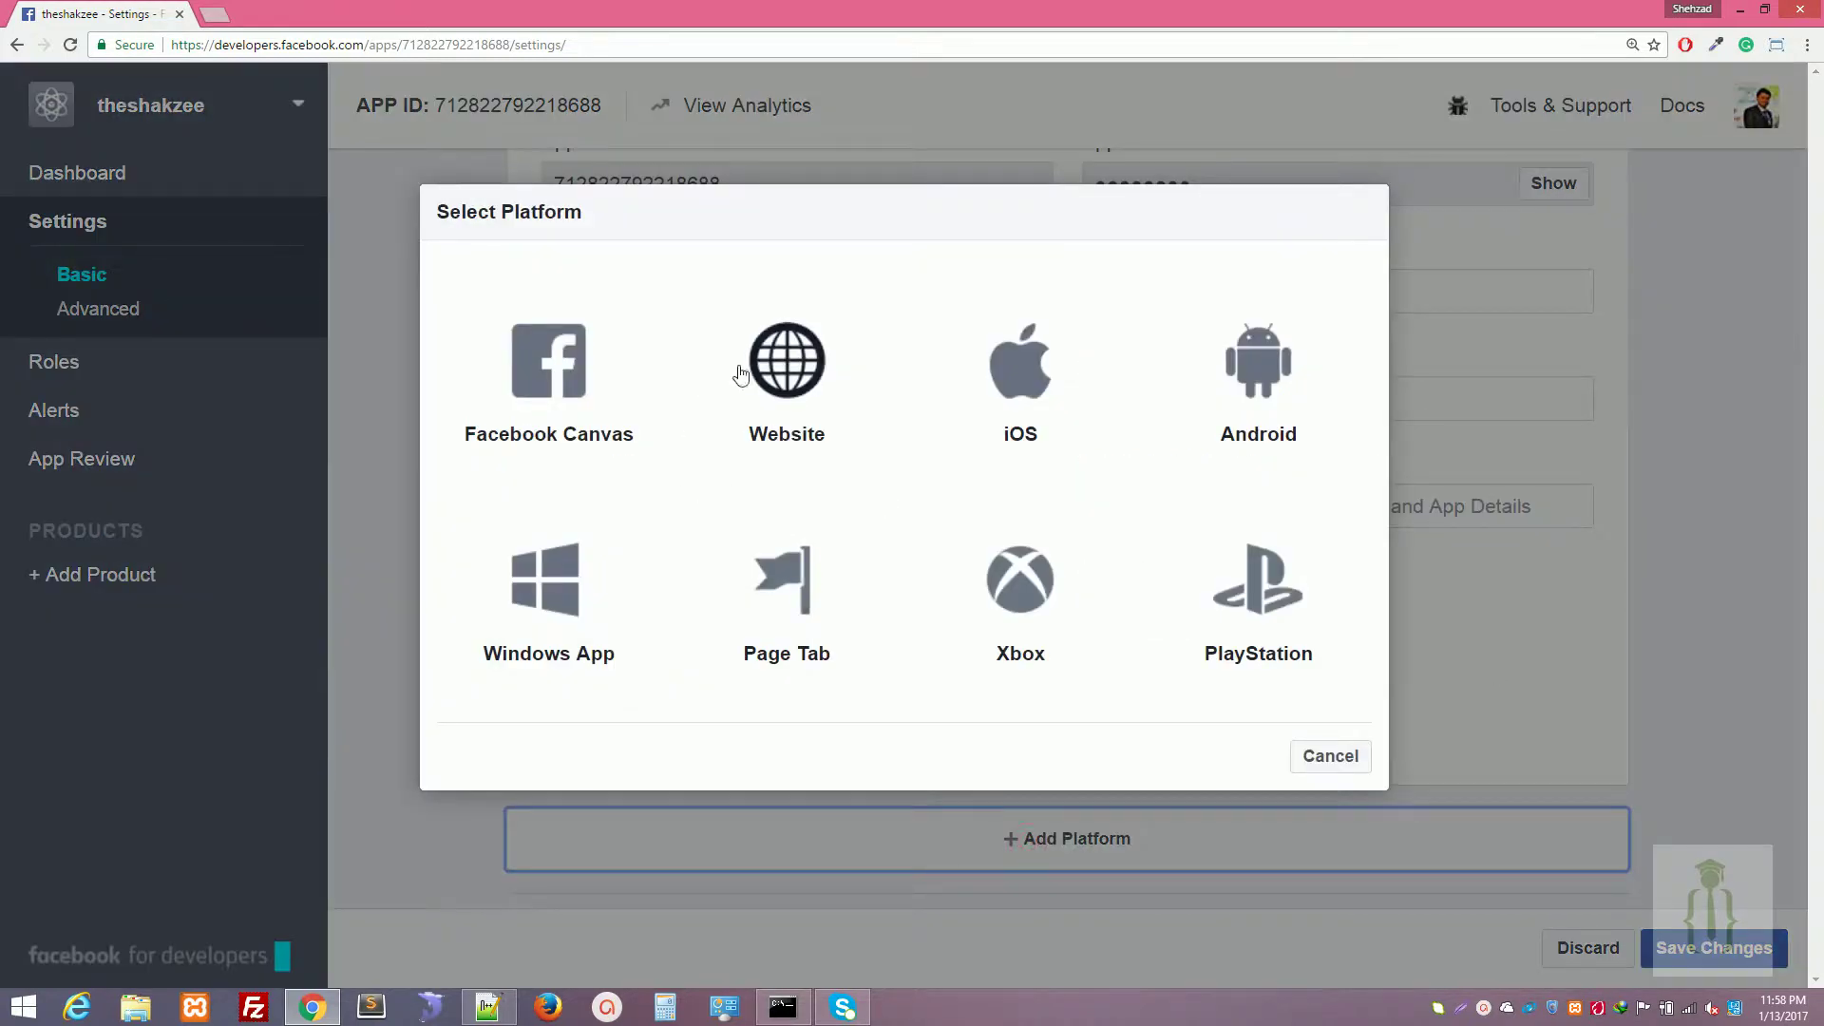
pyautogui.click(741, 375)
pyautogui.scroll(-3, 773, 456)
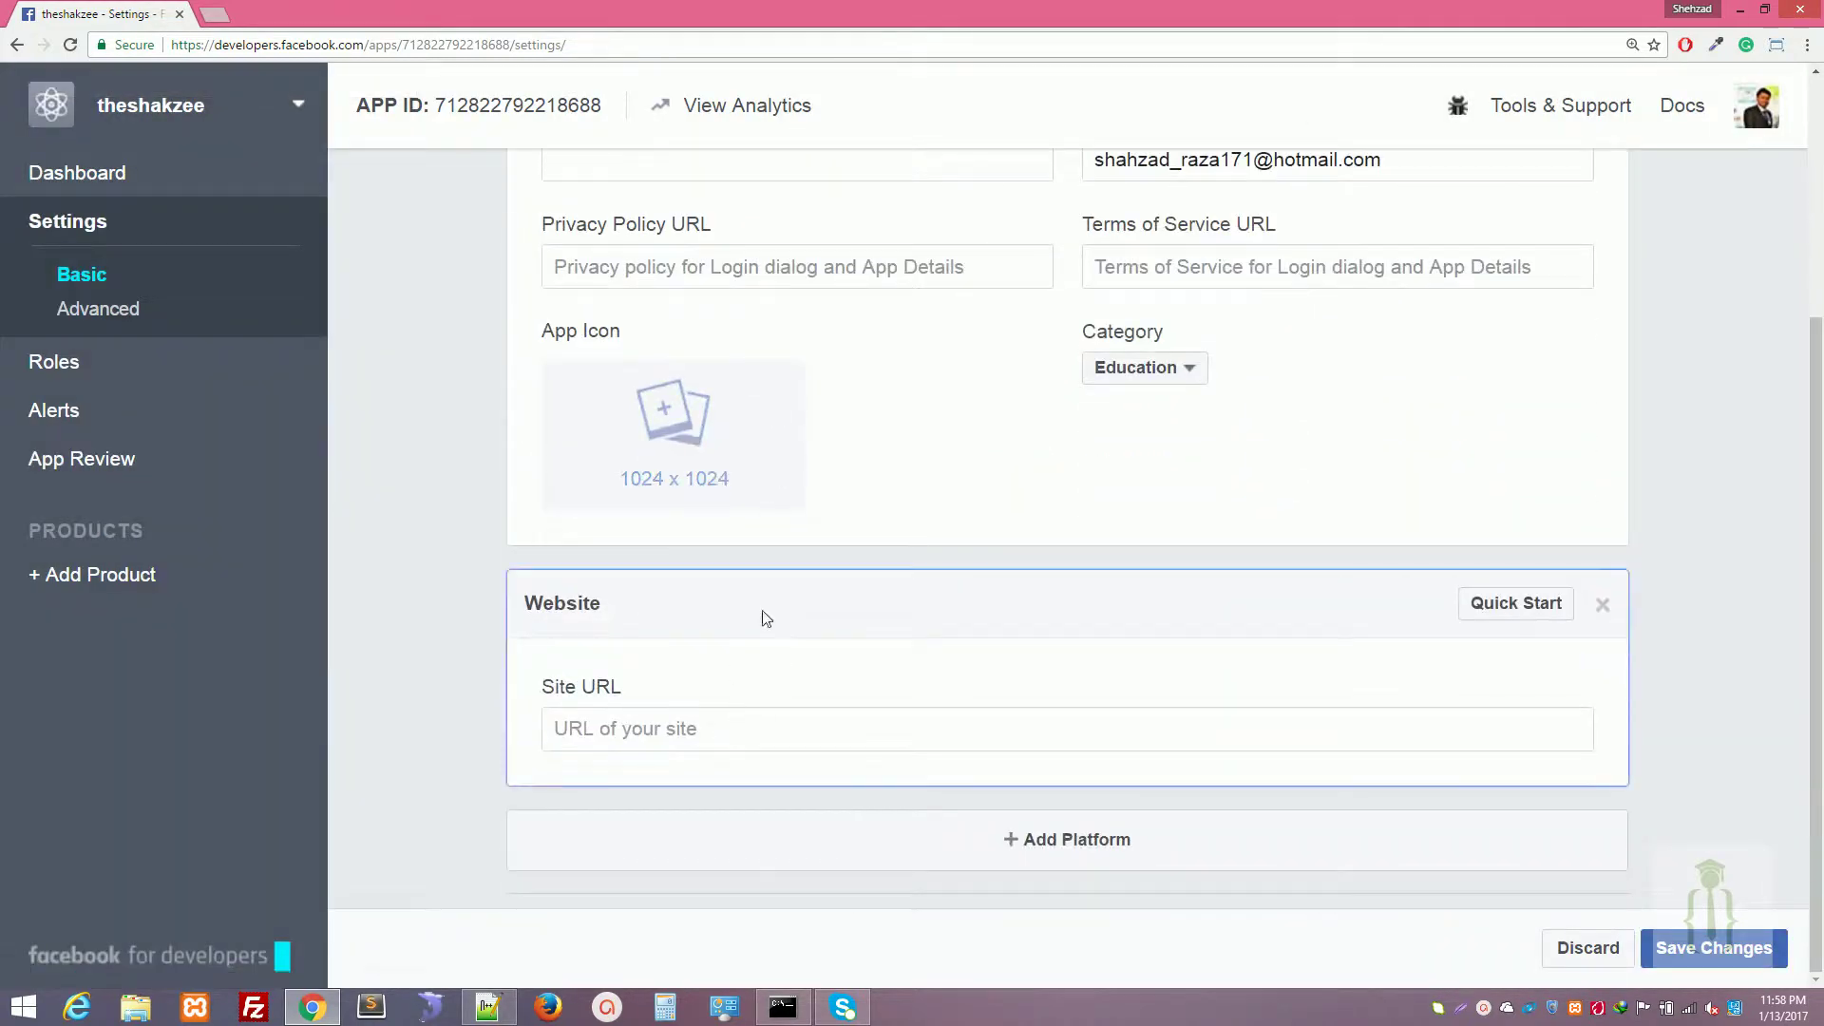
pyautogui.click(1605, 604)
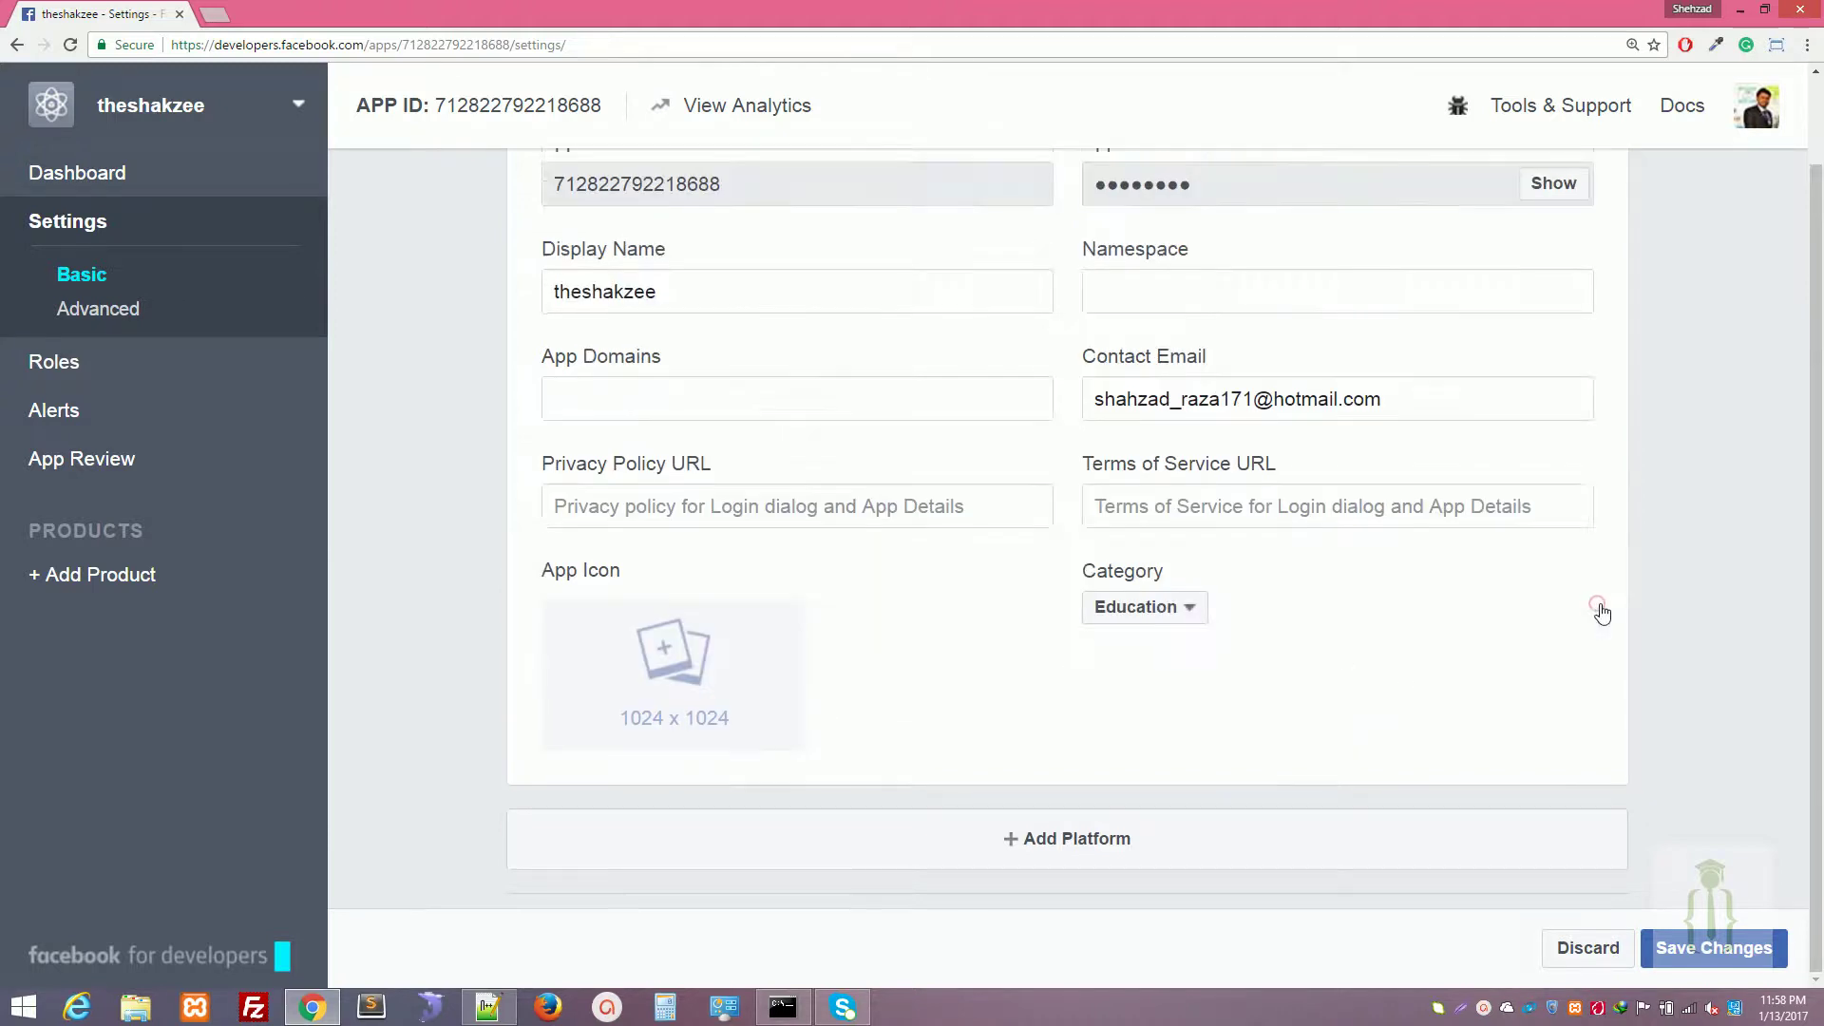
pyautogui.click(1154, 834)
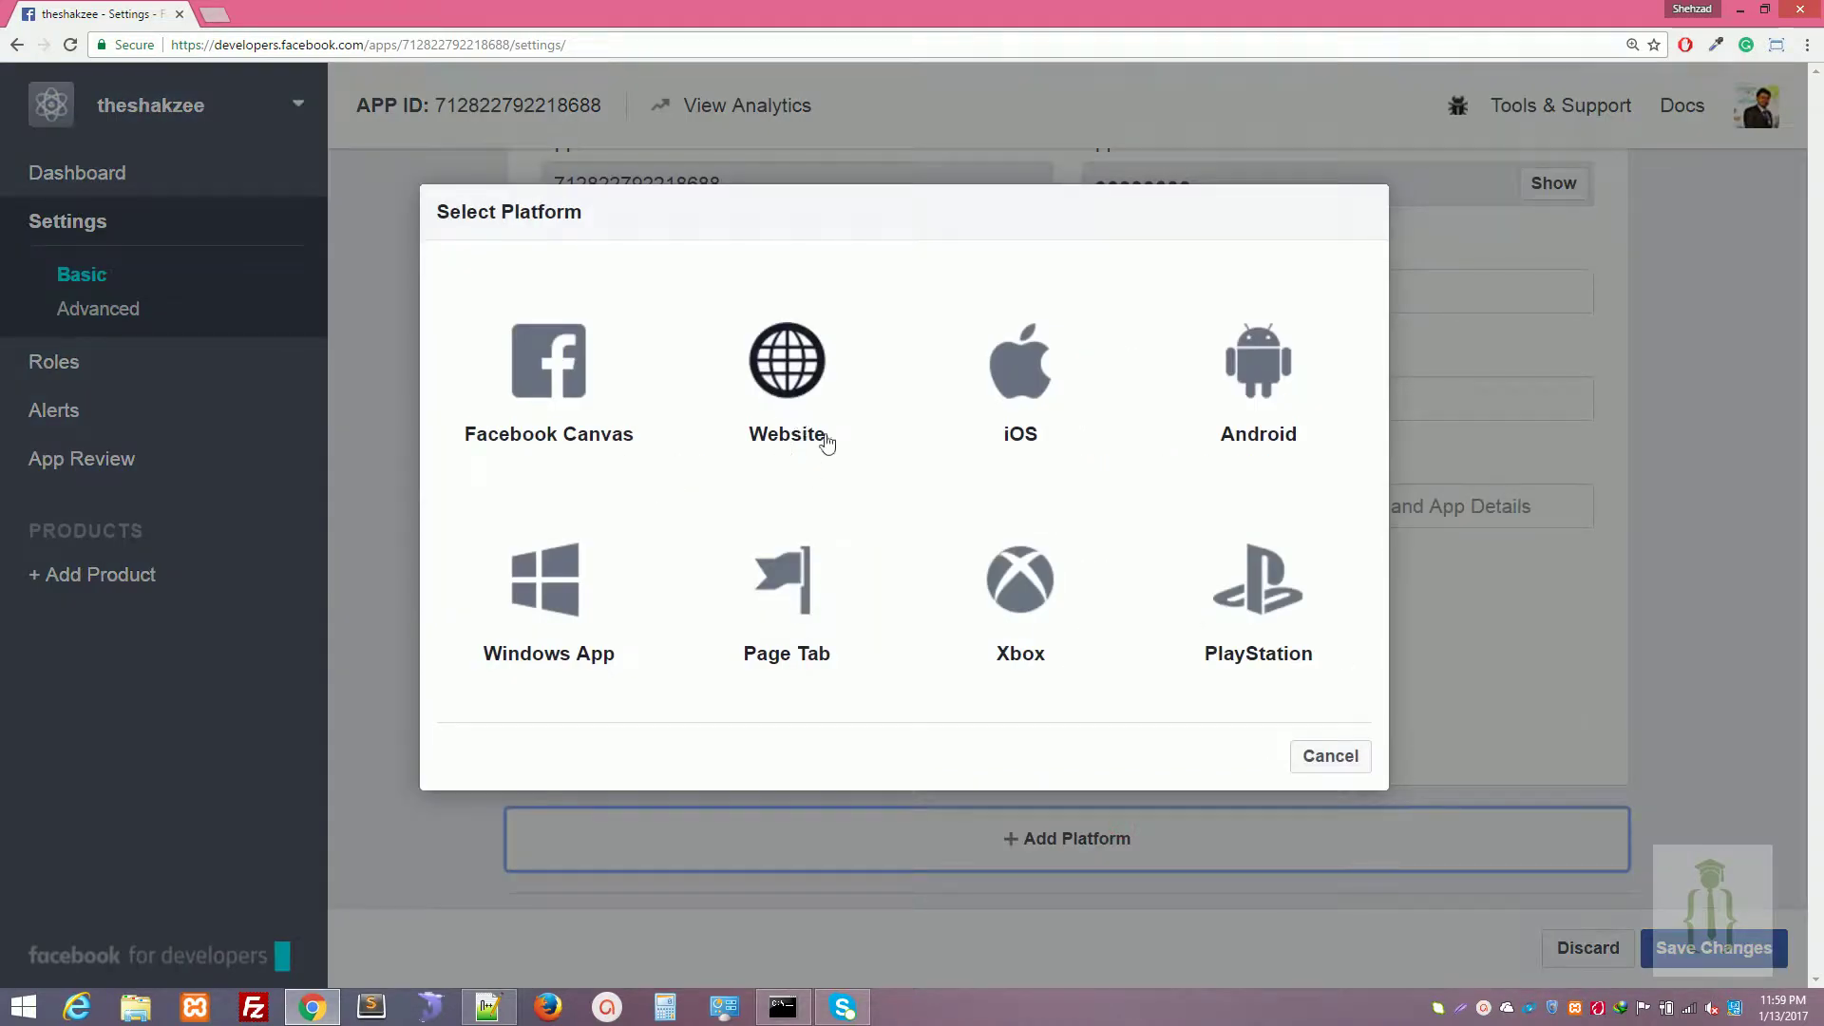
pyautogui.click(784, 380)
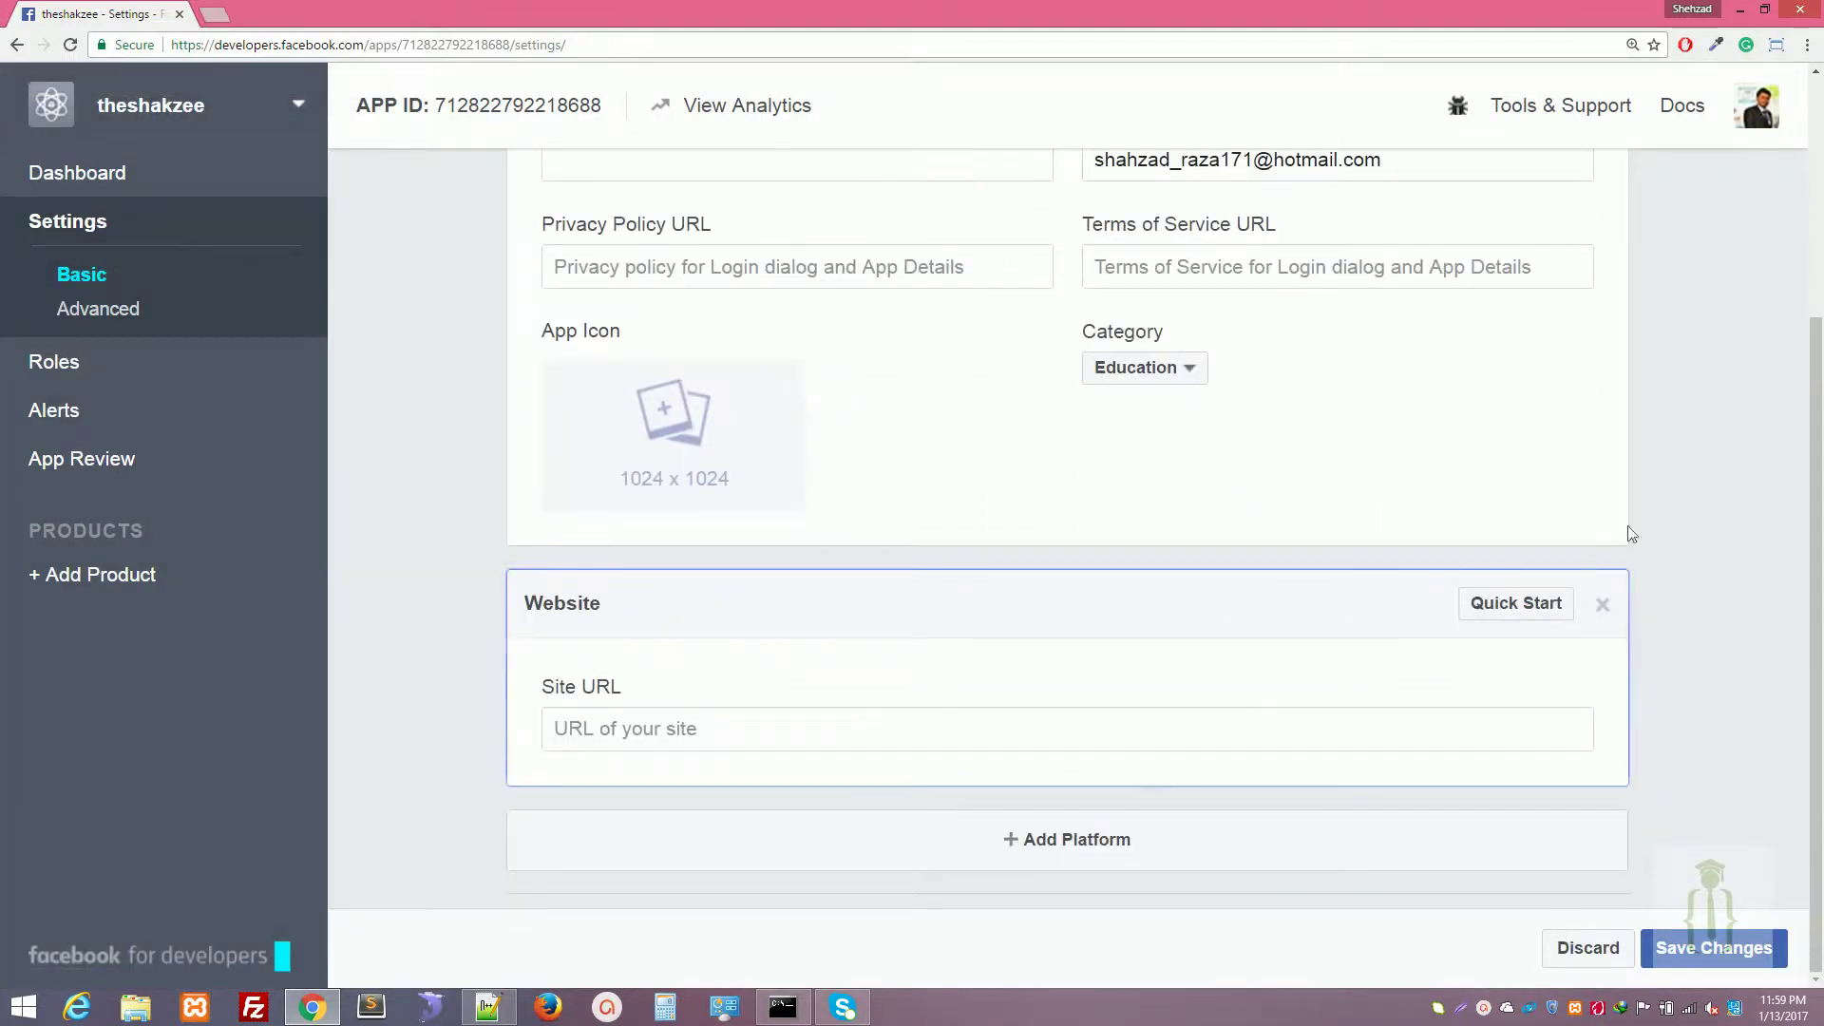
pyautogui.scroll(2, 854, 570)
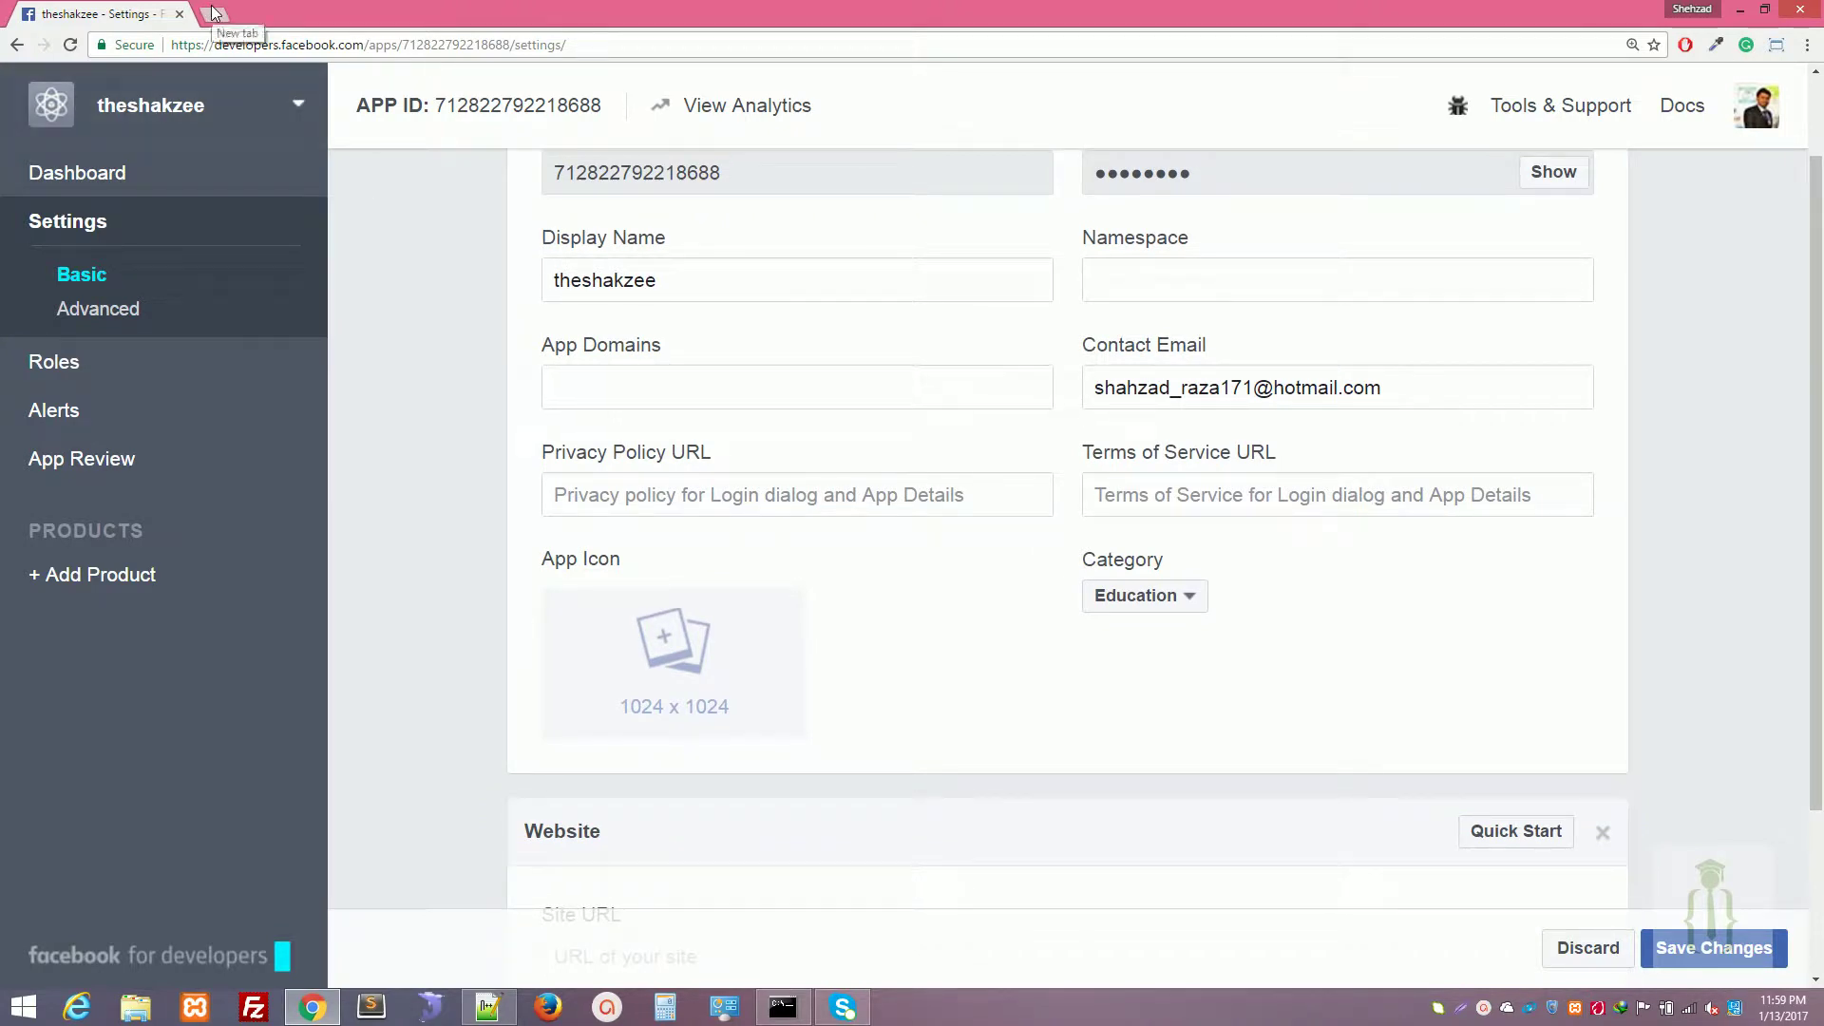
pyautogui.write('xyz.co')
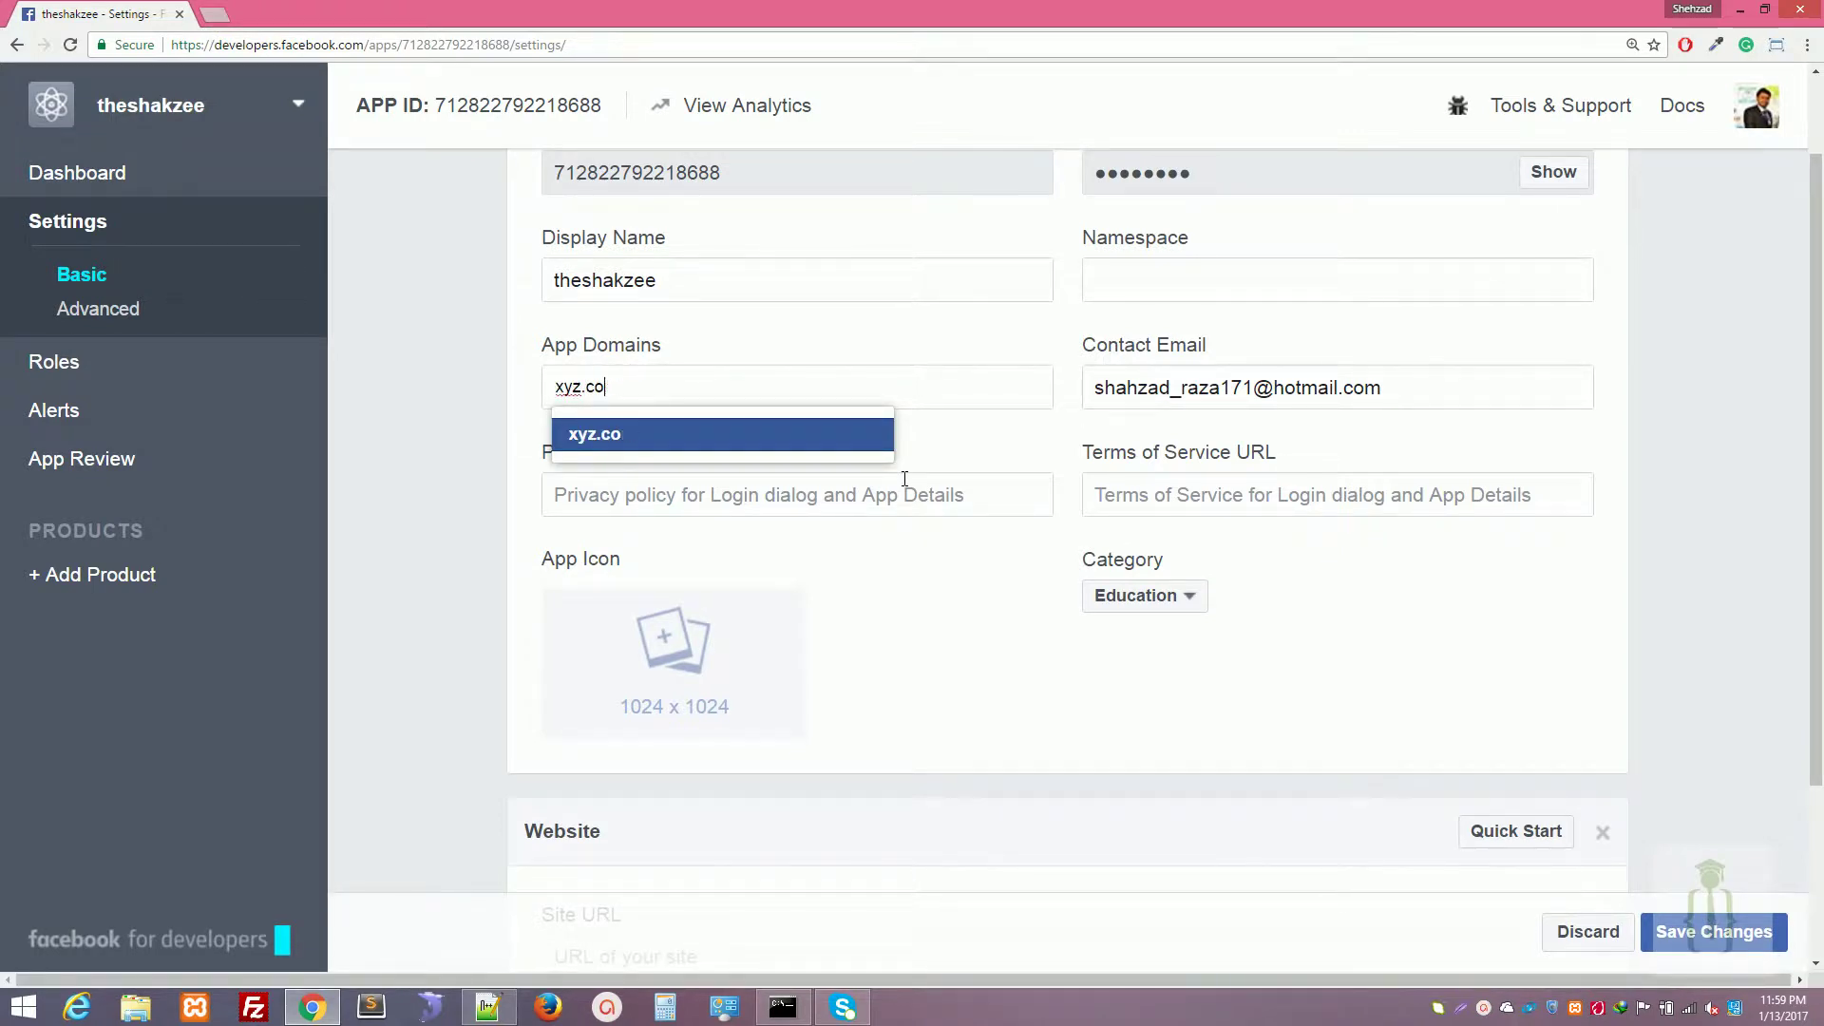
pyautogui.press('BackSpace')
pyautogui.write('www.shakzee')
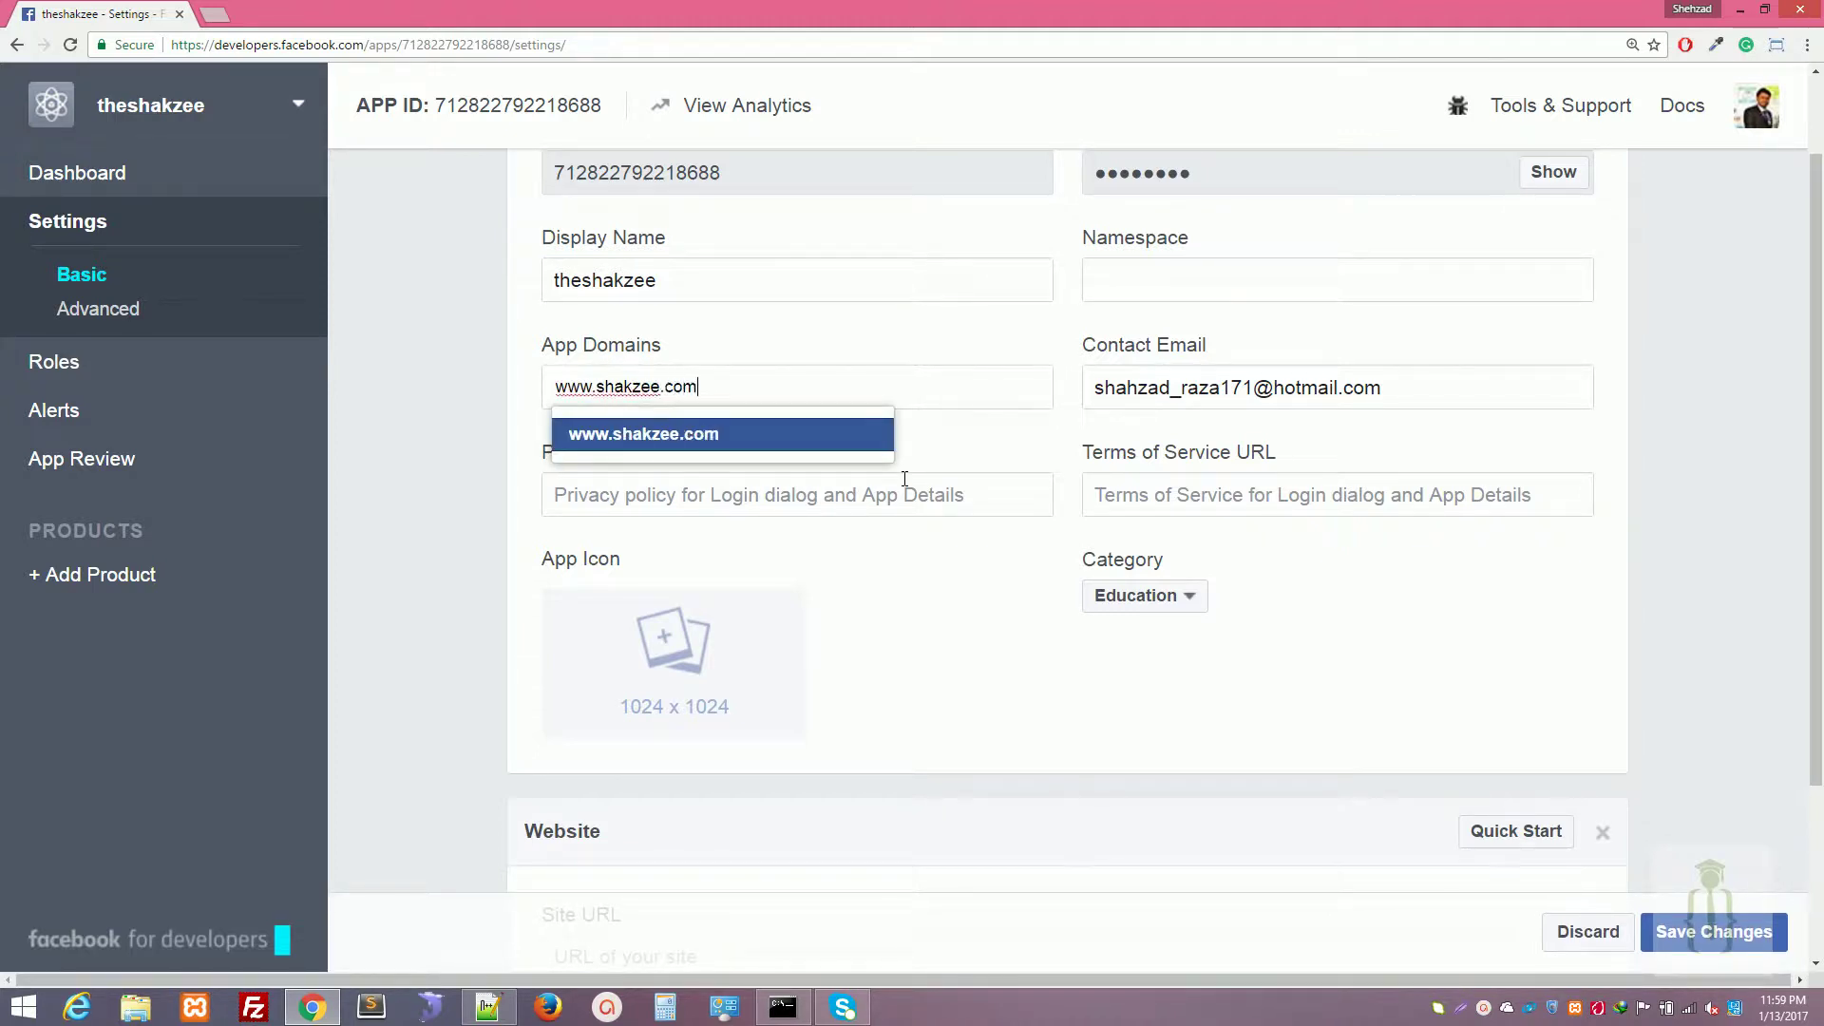
pyautogui.press('Return')
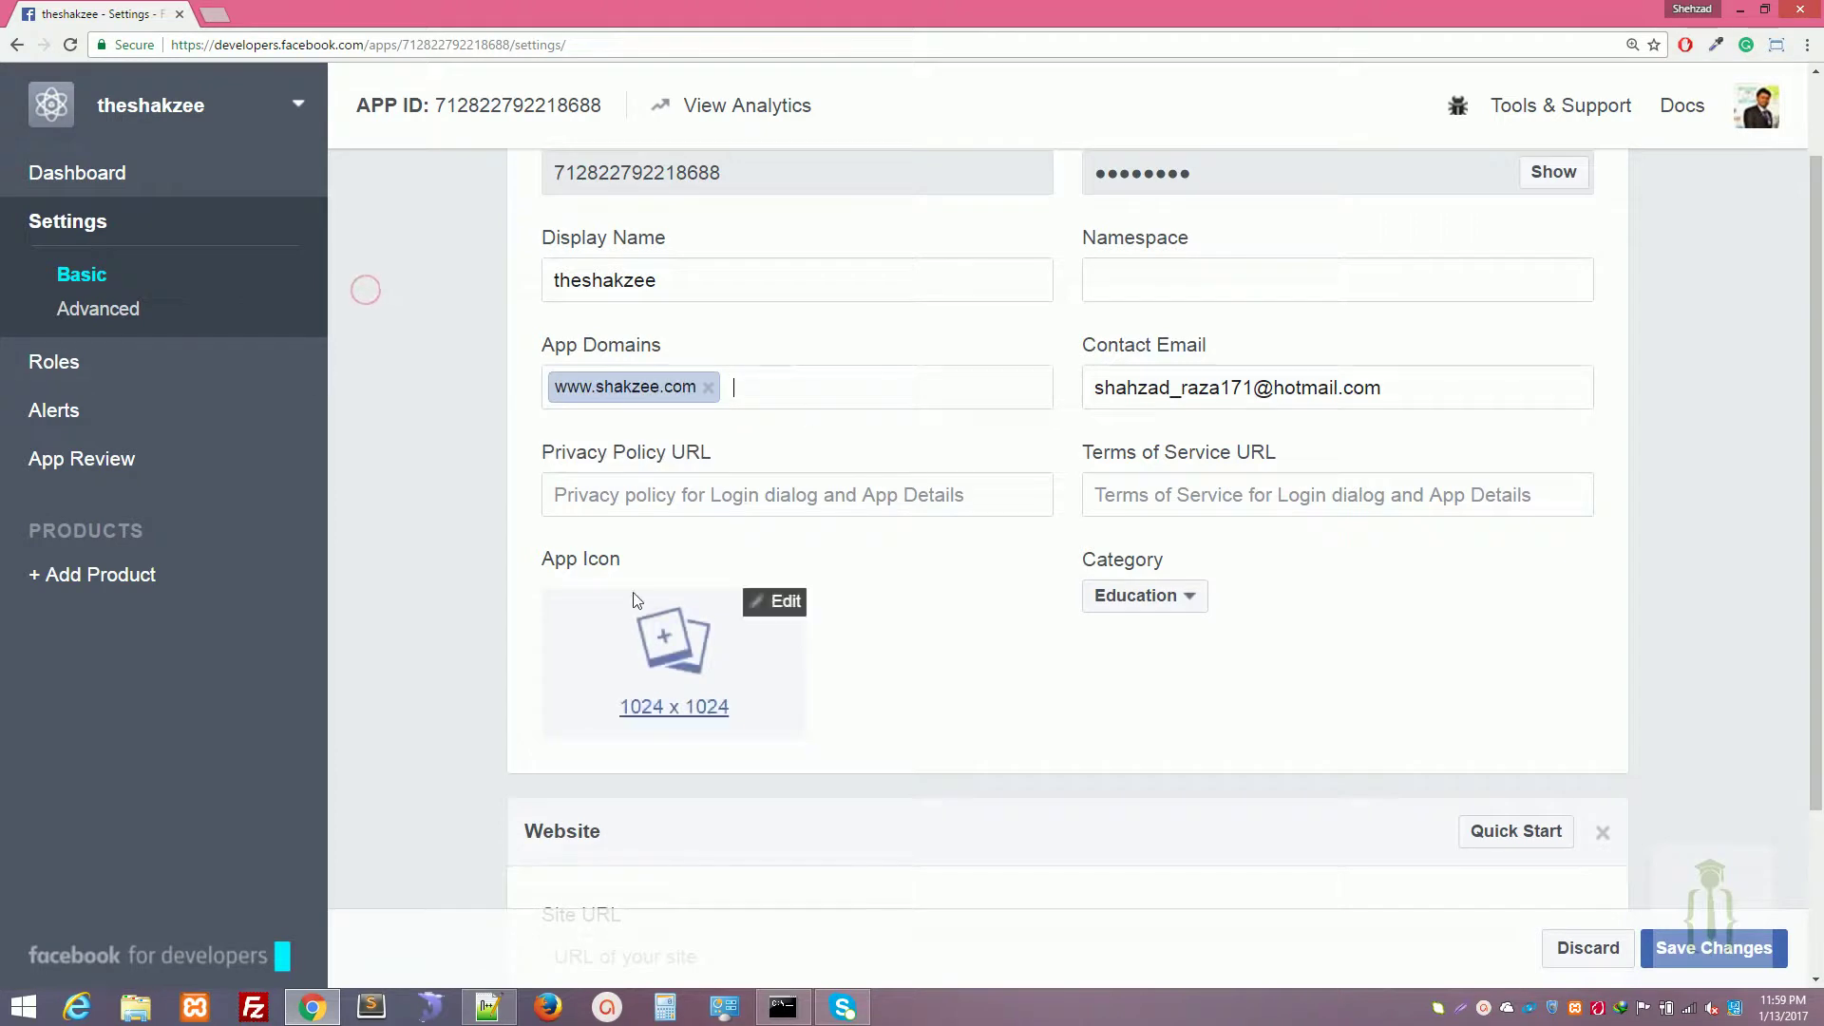
pyautogui.scroll(-2, 867, 760)
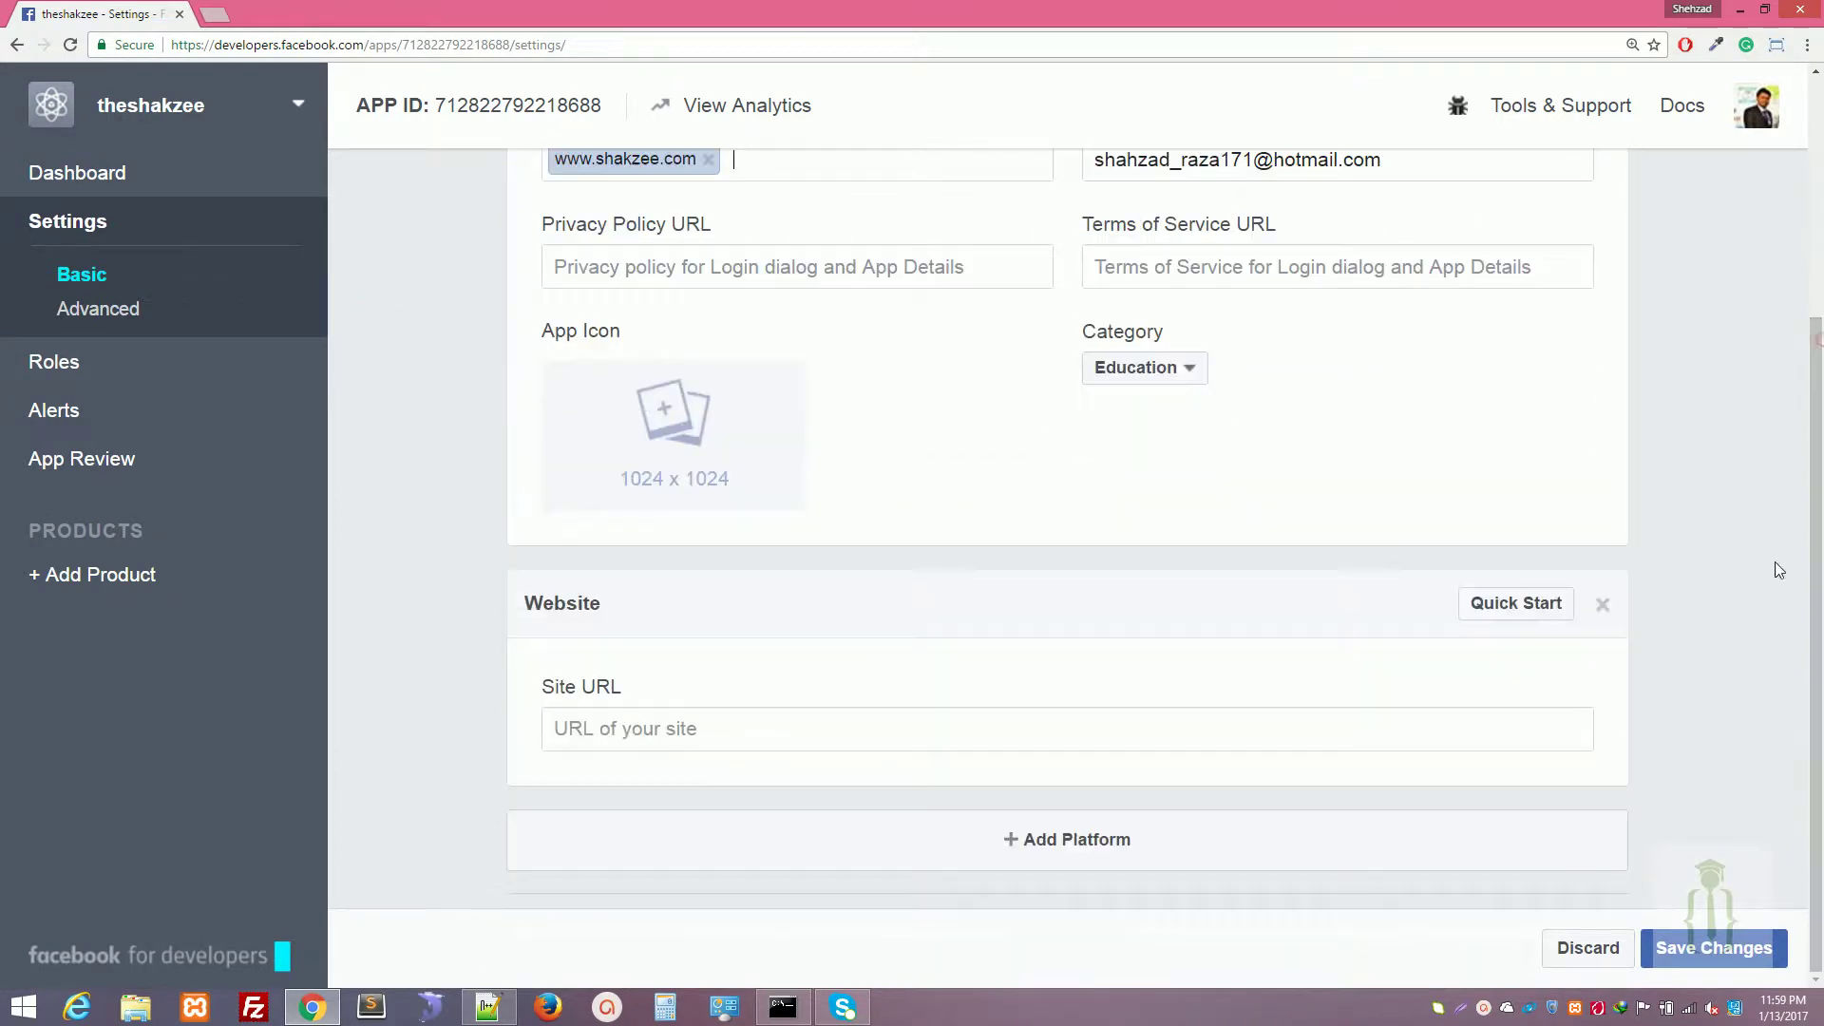
pyautogui.click(869, 726)
pyautogui.click(214, 13)
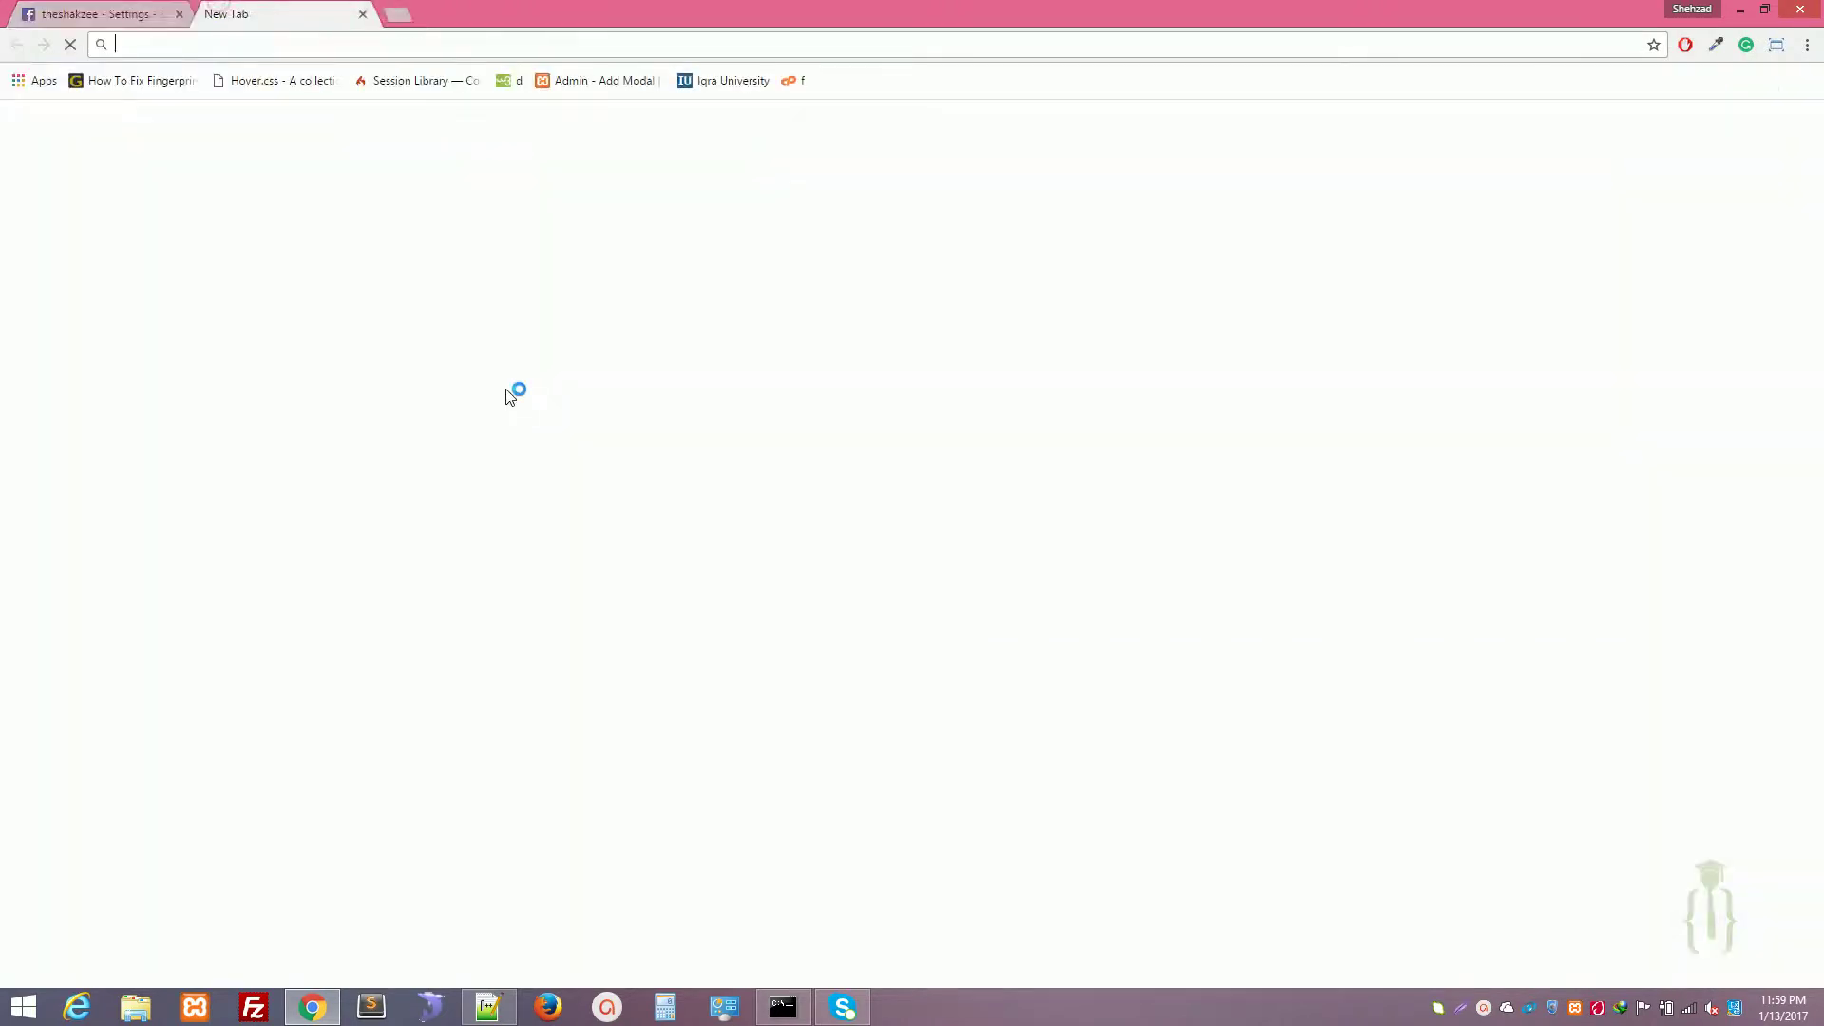
pyautogui.write('ww.sh')
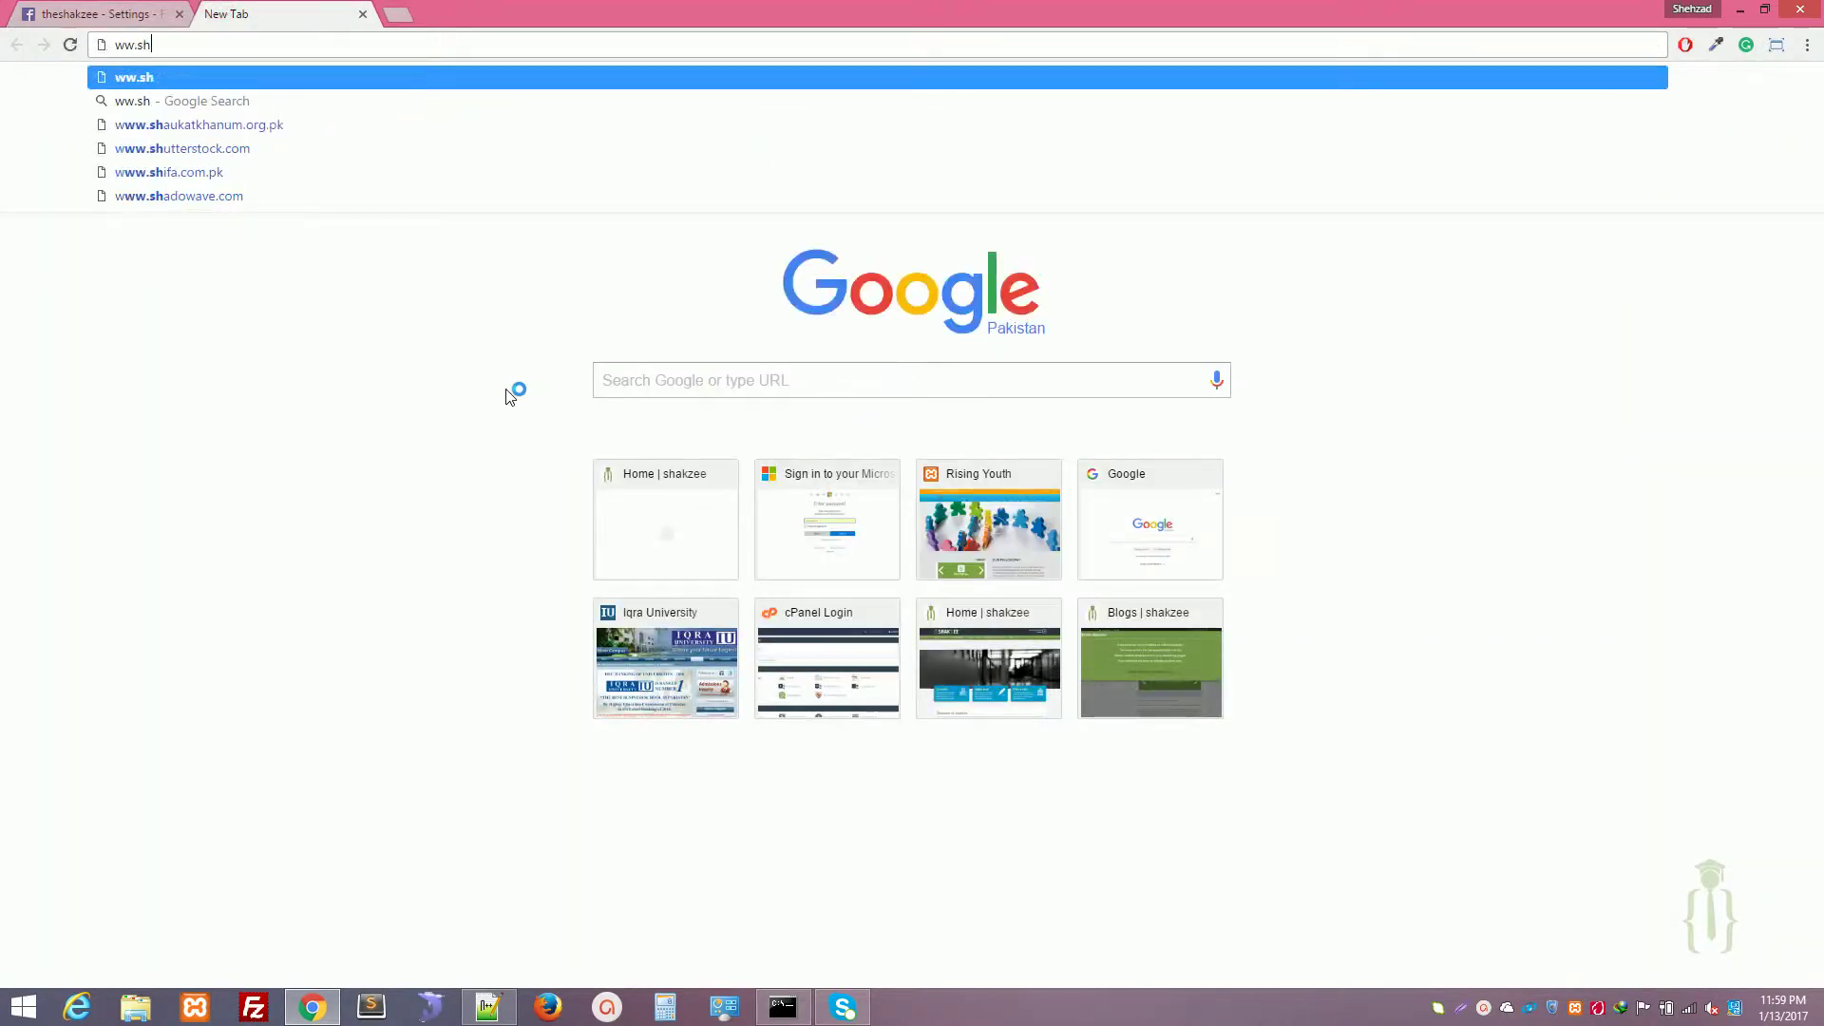
pyautogui.write('s')
pyautogui.press('Return')
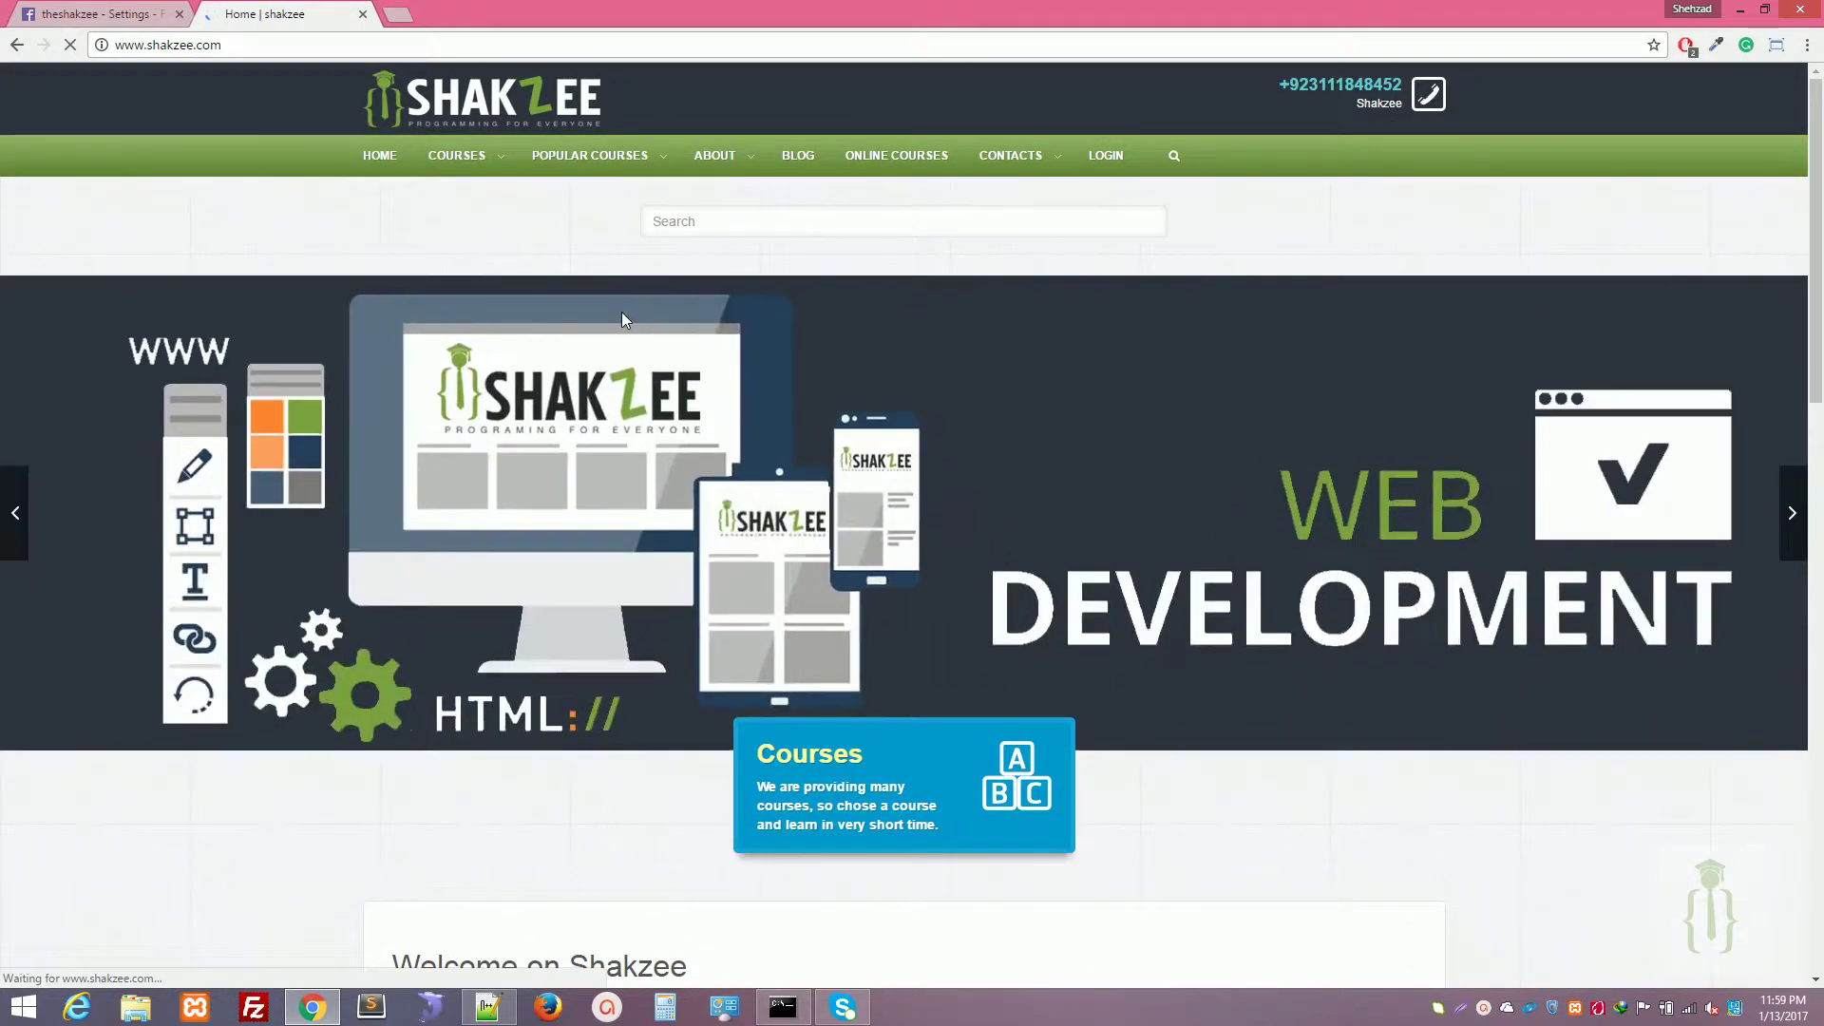
pyautogui.click(1105, 155)
# Log out of Facebook from the developer settings page, leaving it without saving the changes
pyautogui.hotkey('ctrl', 'shift', 'Tab')
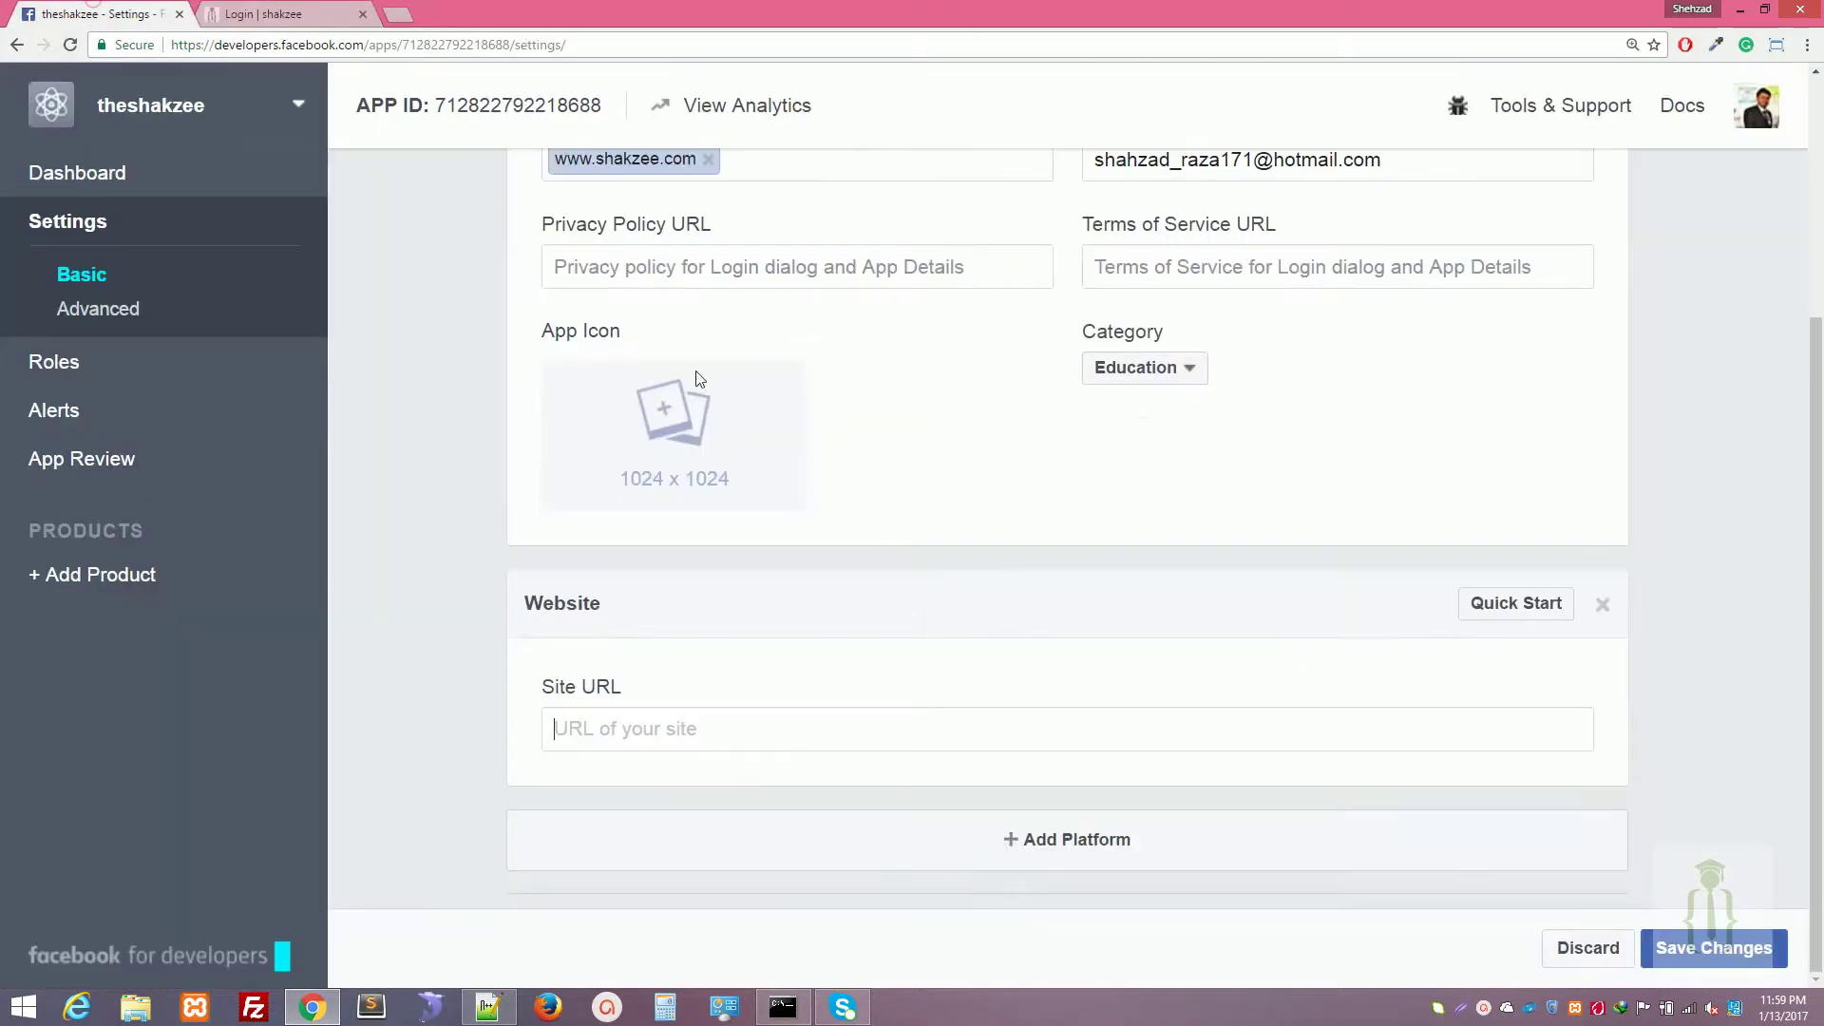
pyautogui.click(1758, 115)
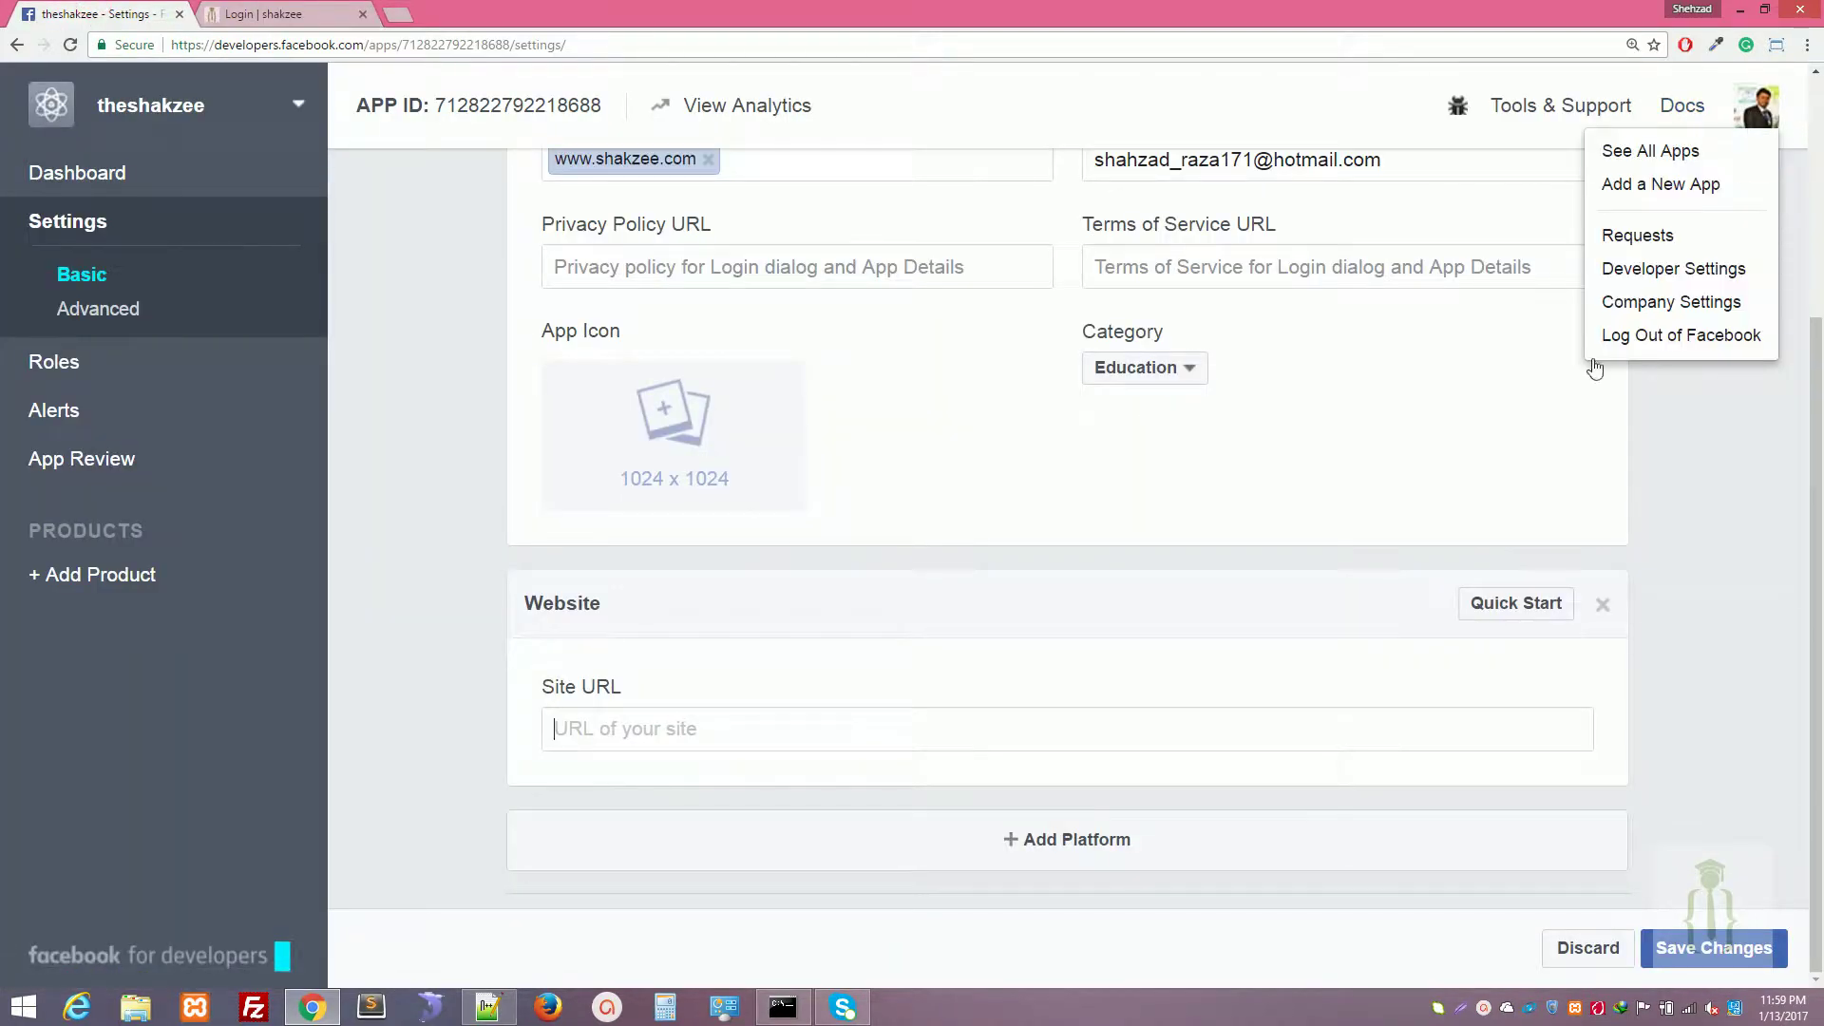
pyautogui.click(1629, 335)
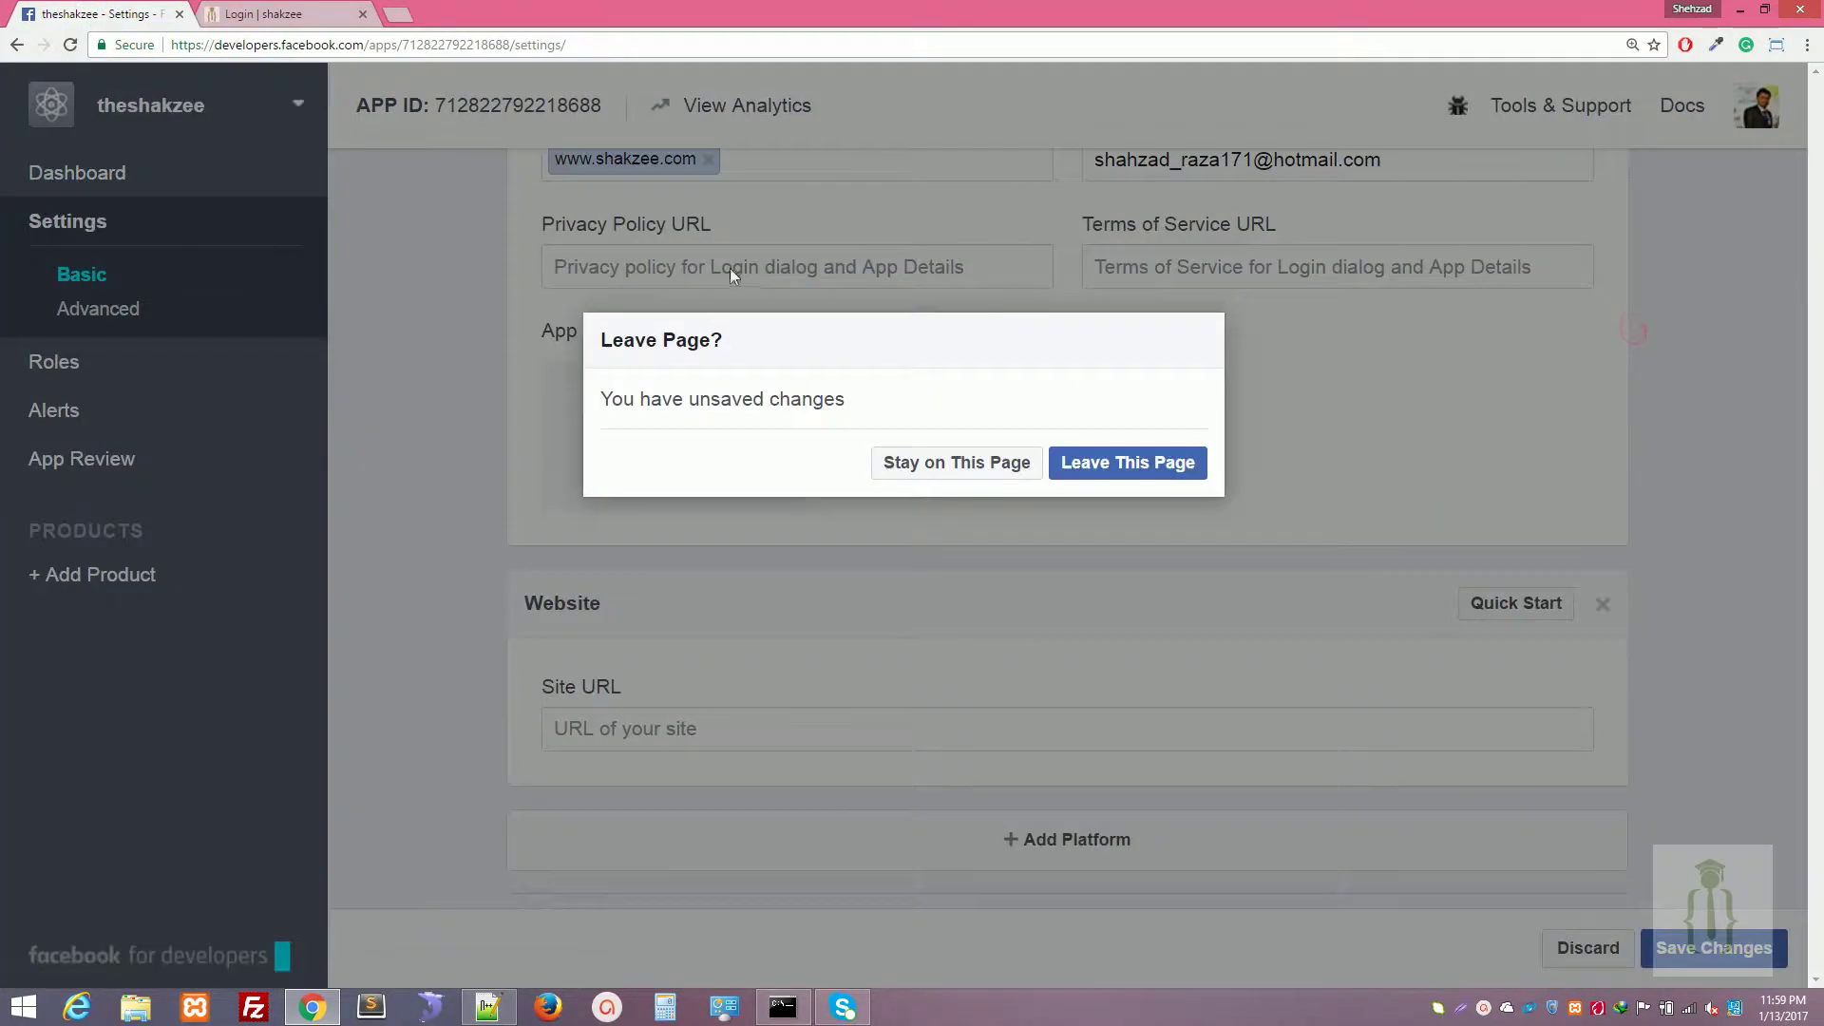
pyautogui.click(1130, 462)
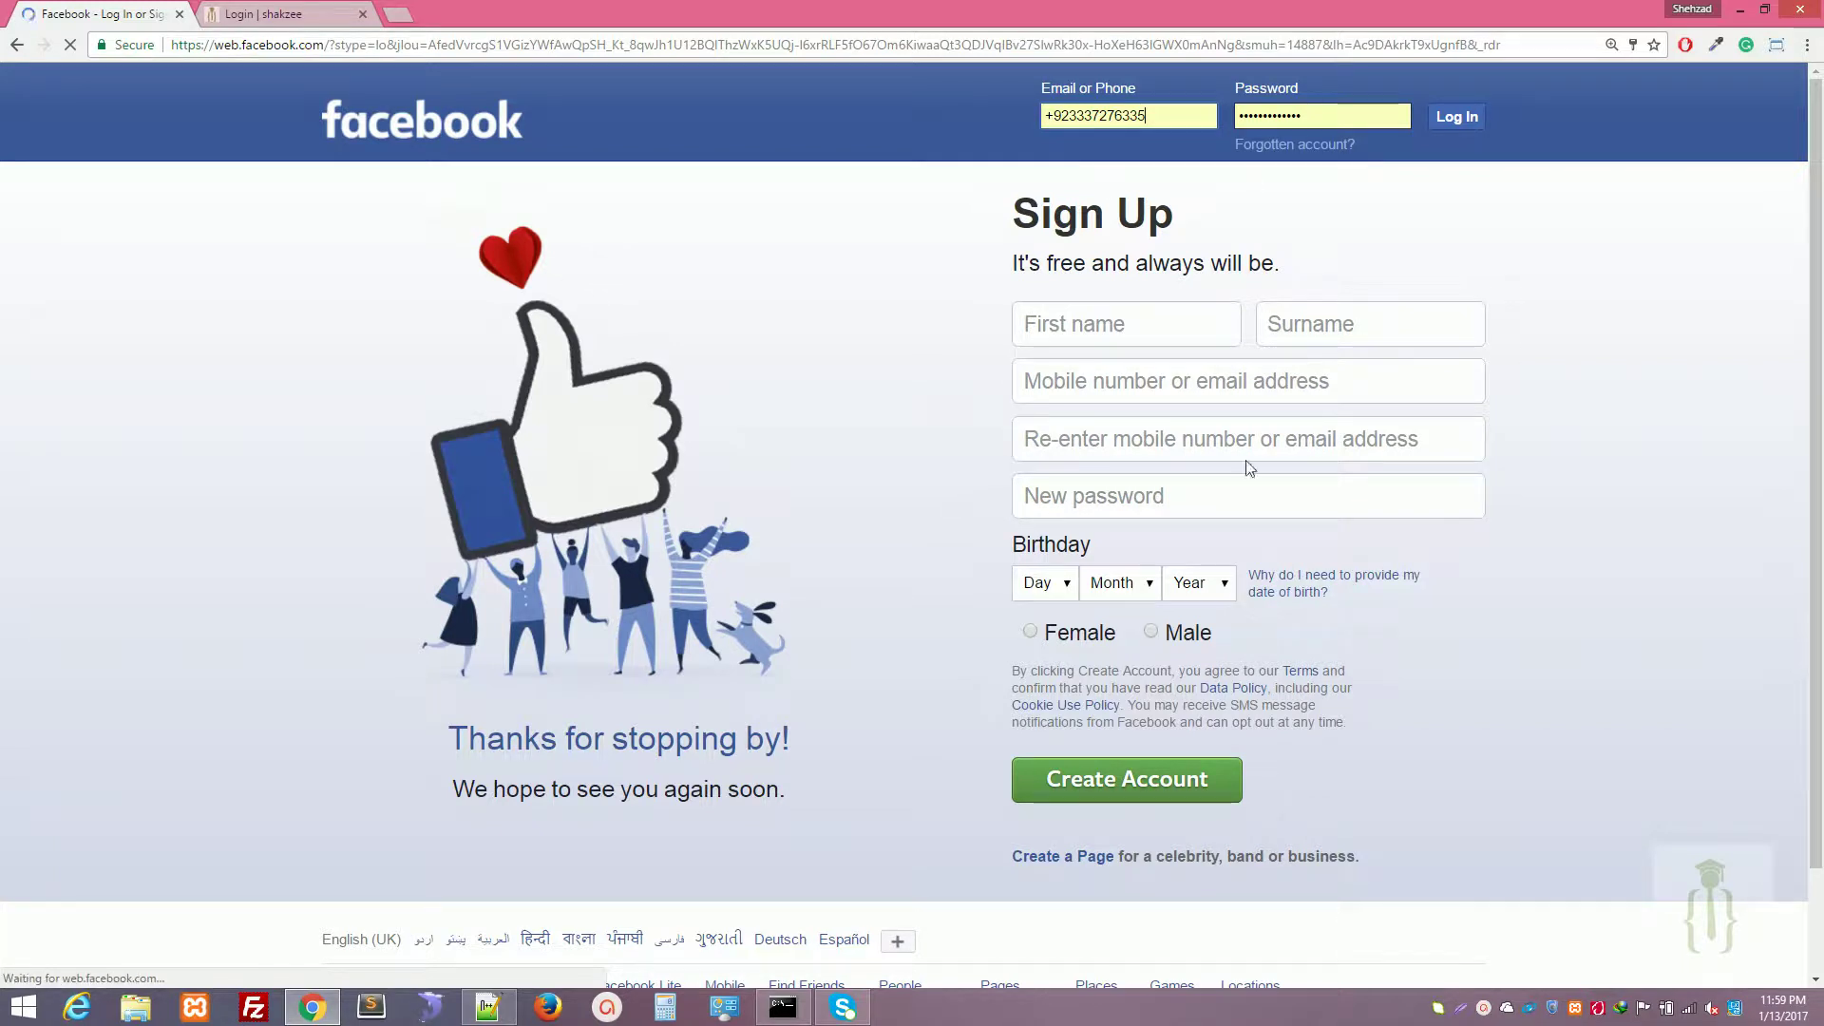
# Log in to the shakzee site through Facebook with the prefilled account credentials
pyautogui.click(277, 18)
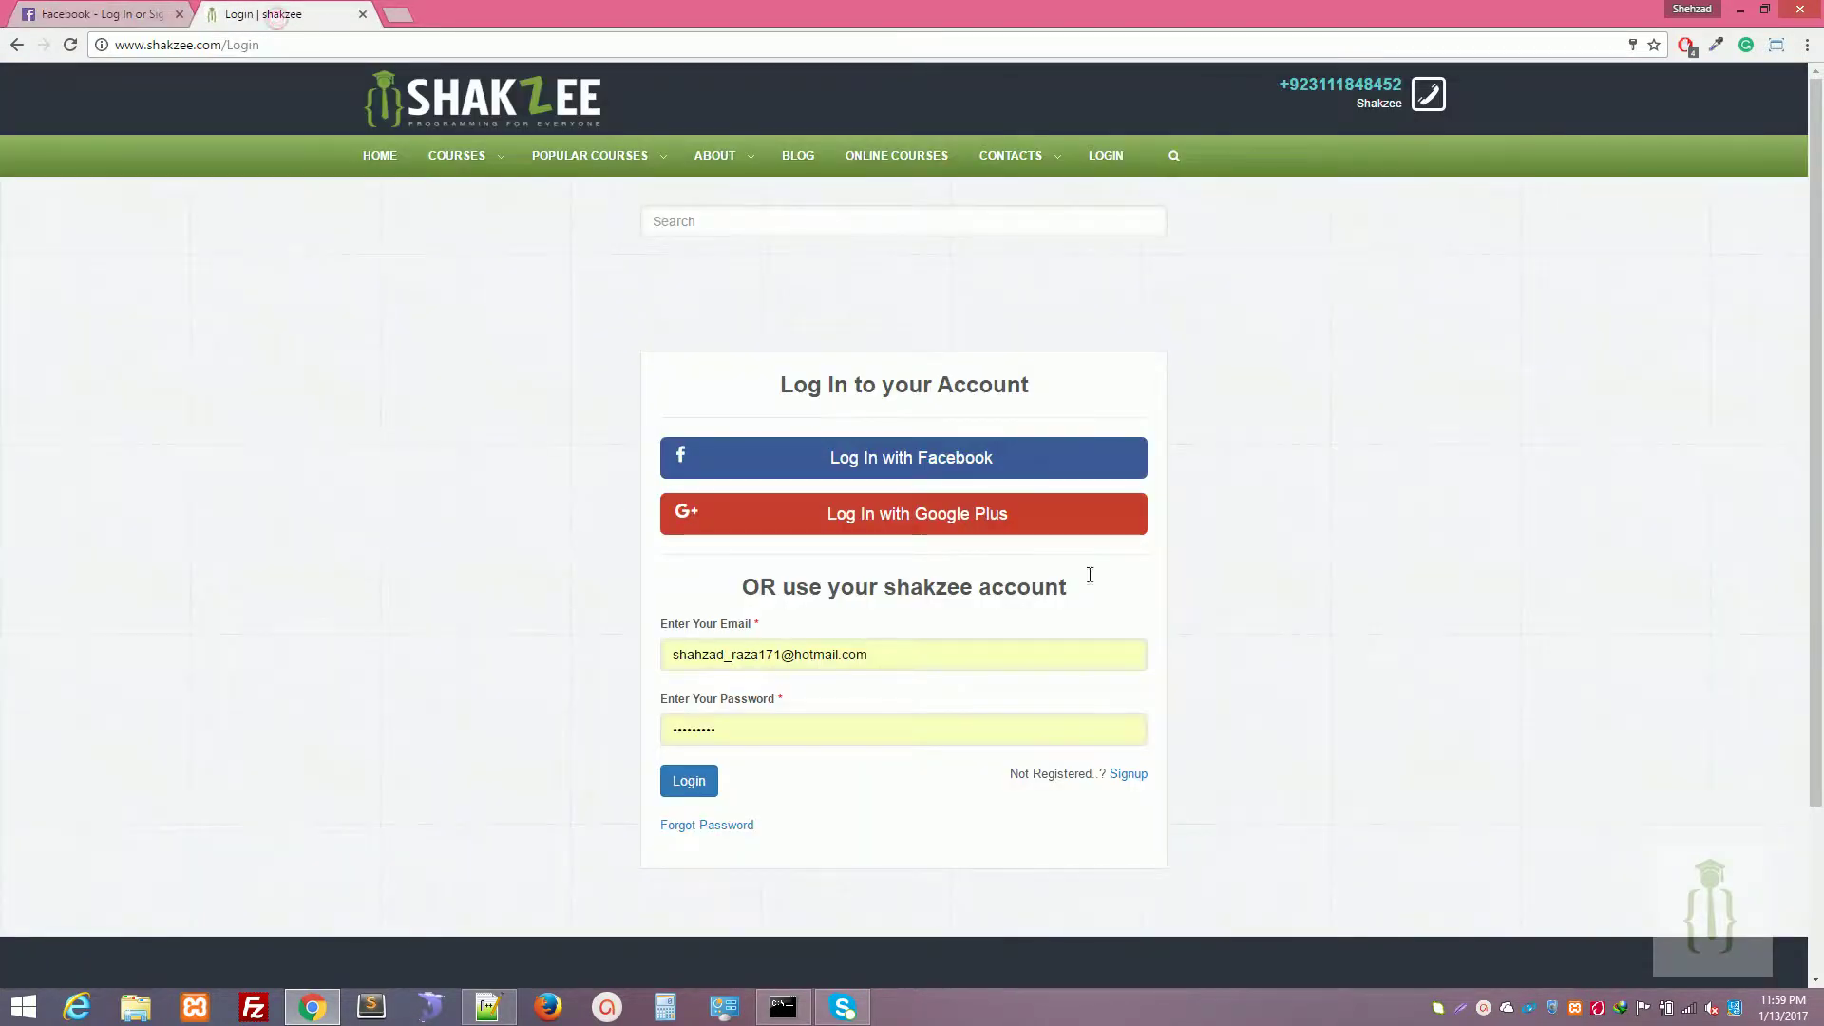
pyautogui.click(851, 461)
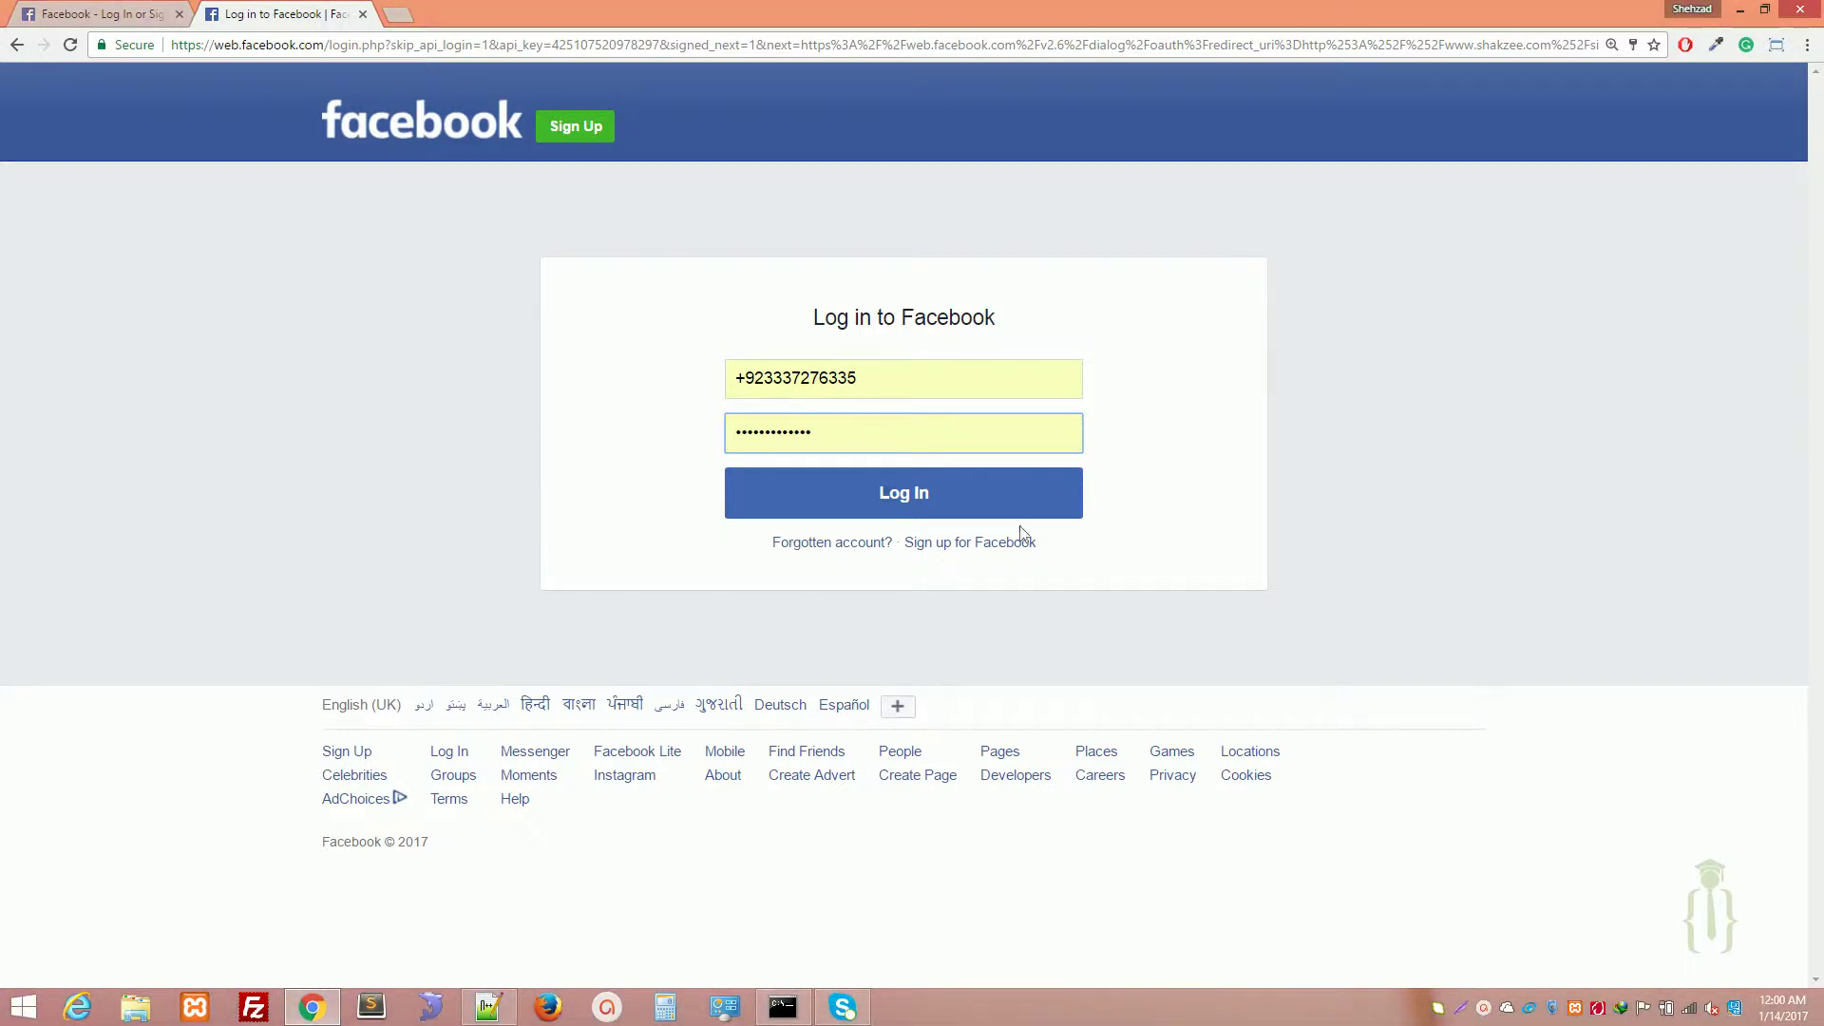
pyautogui.click(903, 499)
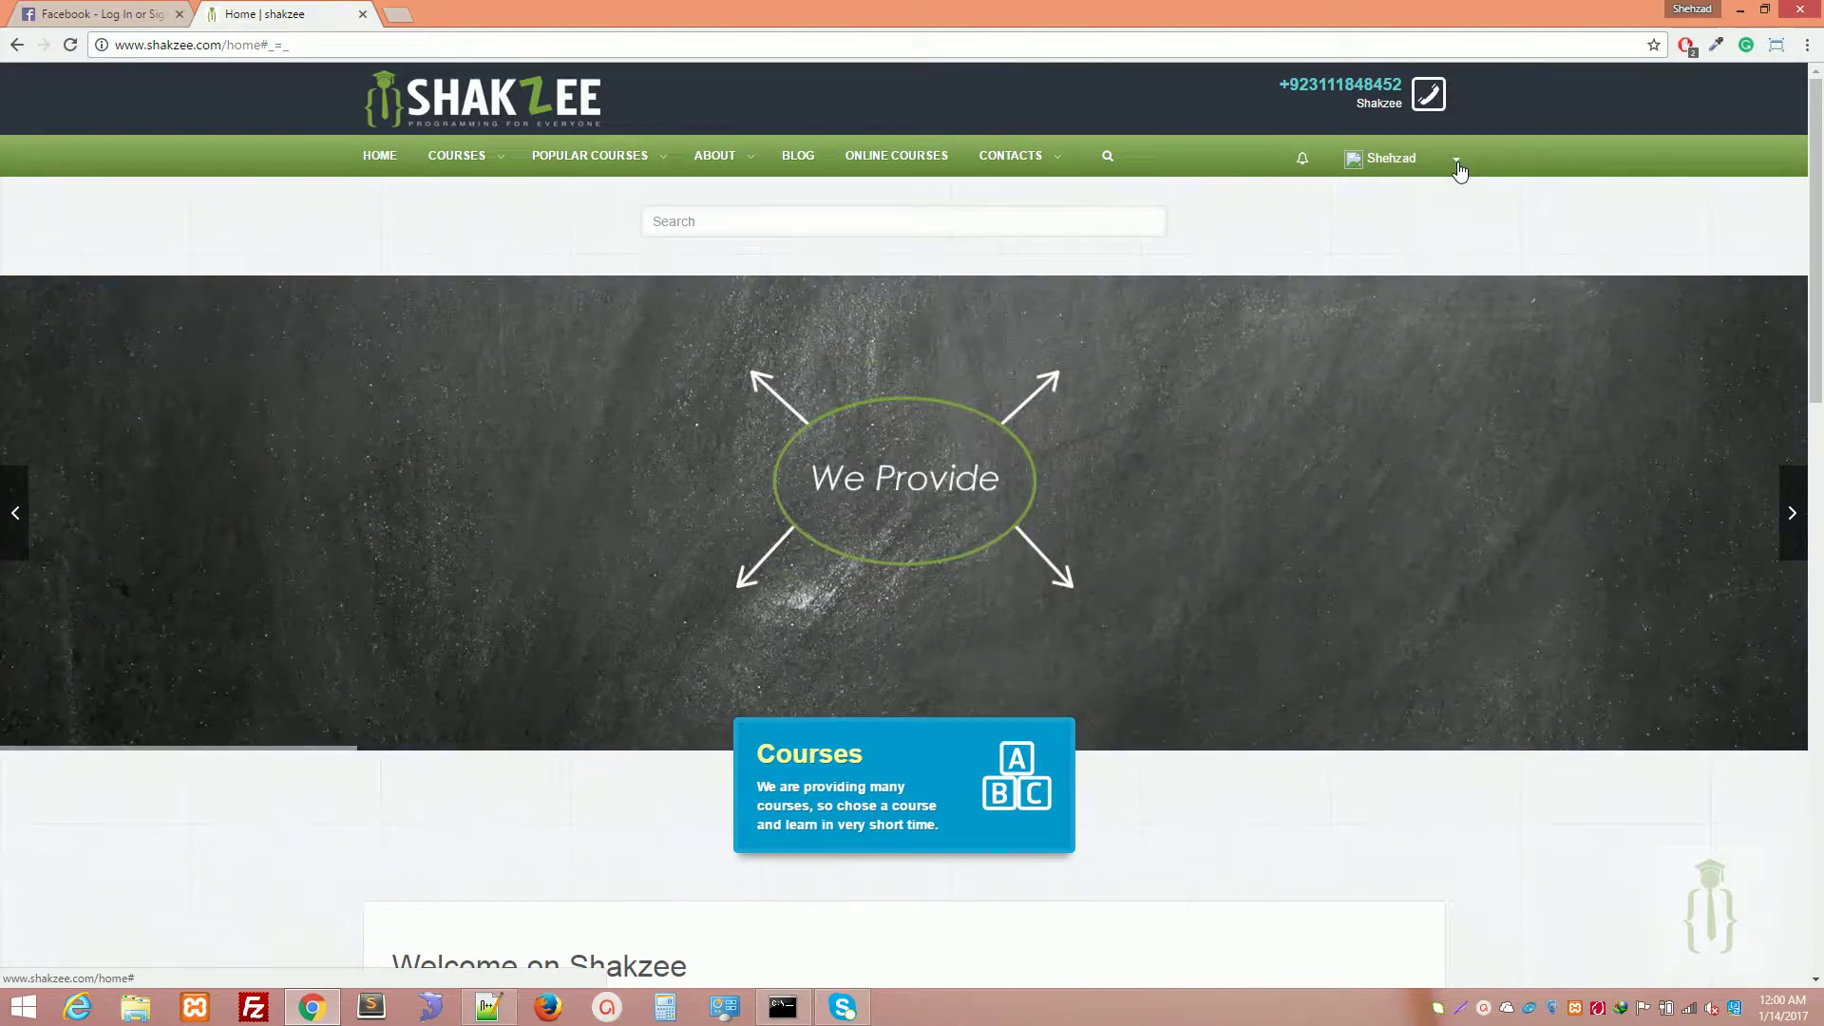
# Log out of the shakzee site and open its signup page from the login form
pyautogui.click(1459, 169)
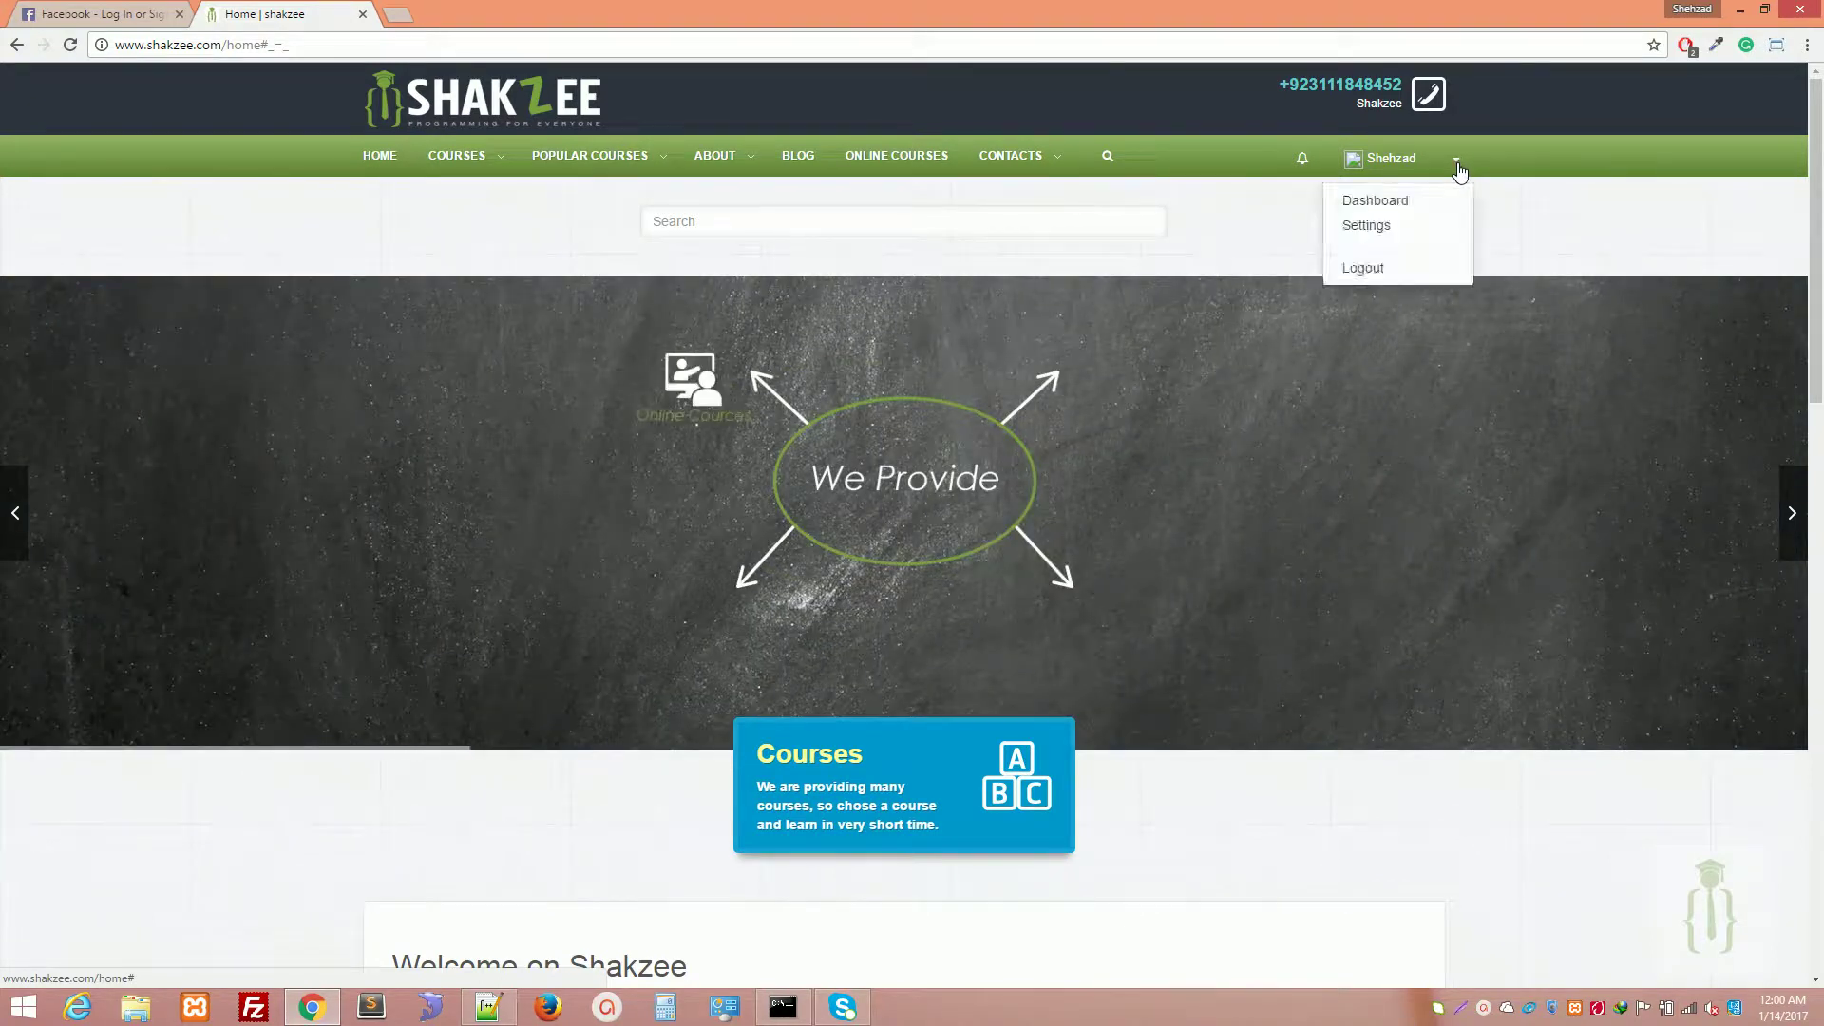
pyautogui.click(1362, 270)
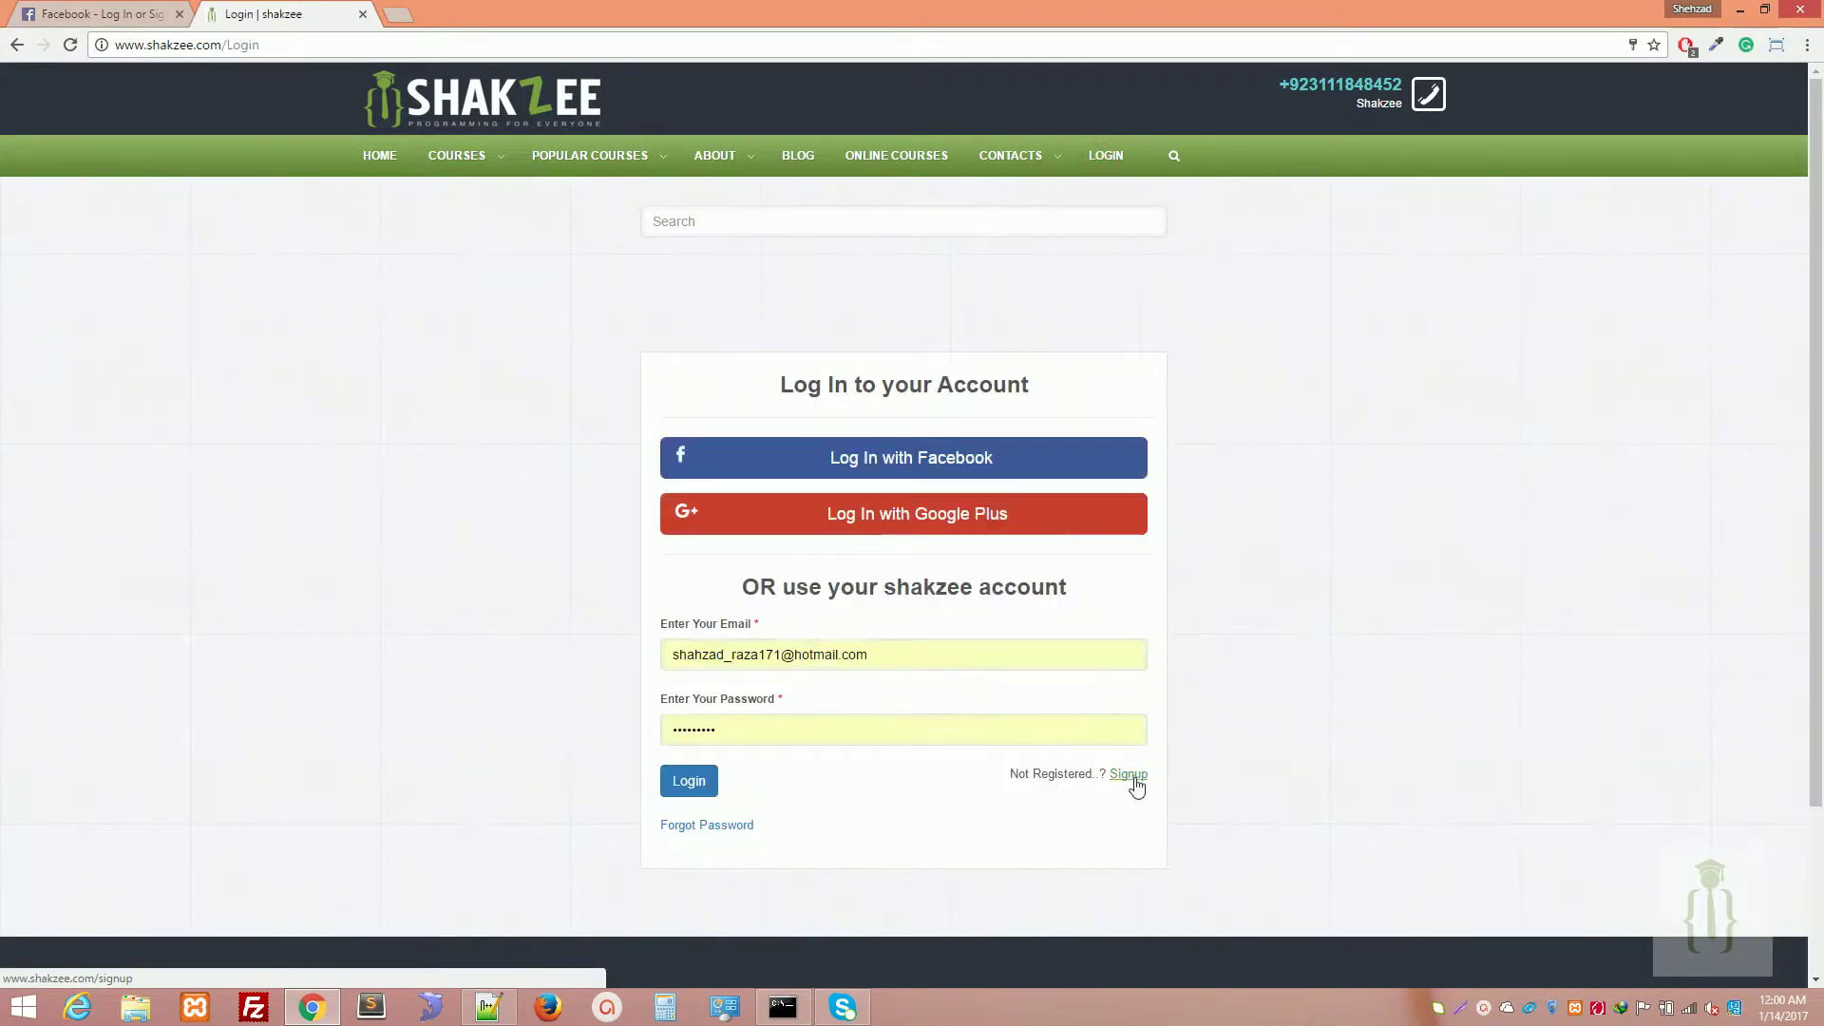
pyautogui.click(1131, 775)
# Highlight the signup page's web address to examine its domain and path
pyautogui.moveTo(276, 44); pyautogui.dragTo(3, 42)
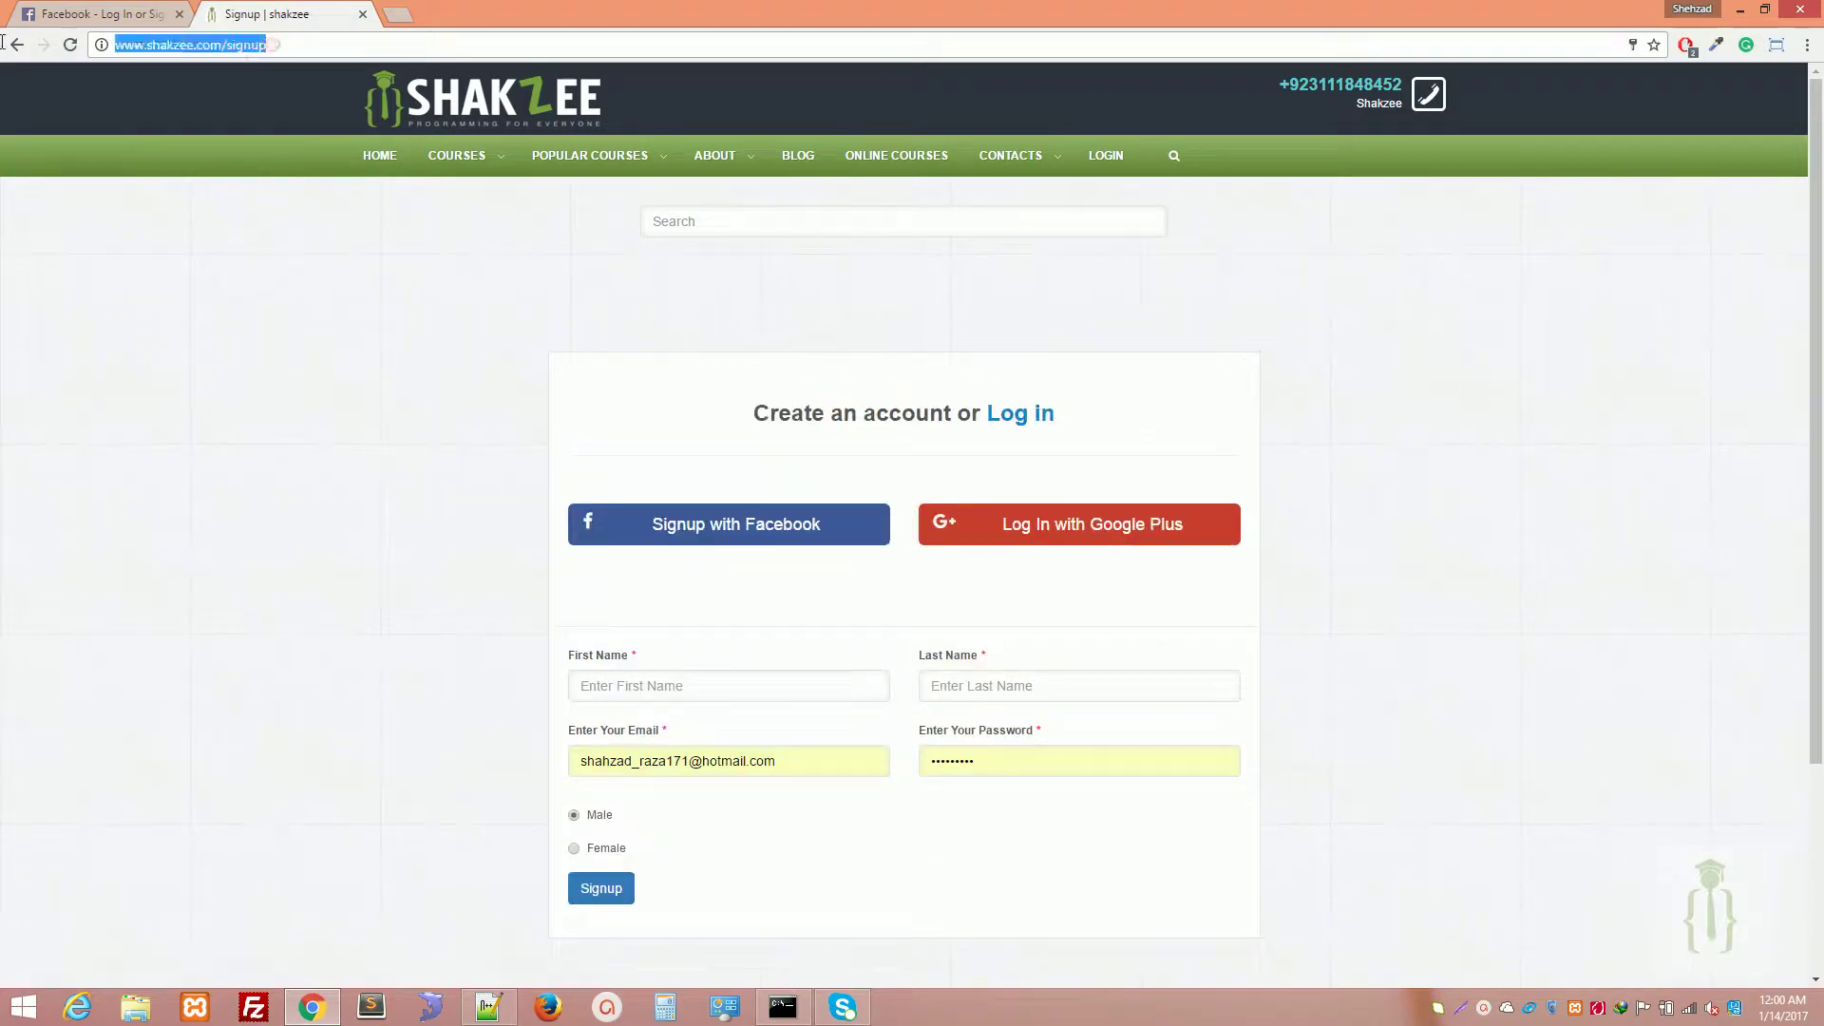
pyautogui.click(183, 312)
pyautogui.moveTo(223, 45); pyautogui.dragTo(29, 42)
pyautogui.click(175, 254)
pyautogui.click(249, 43)
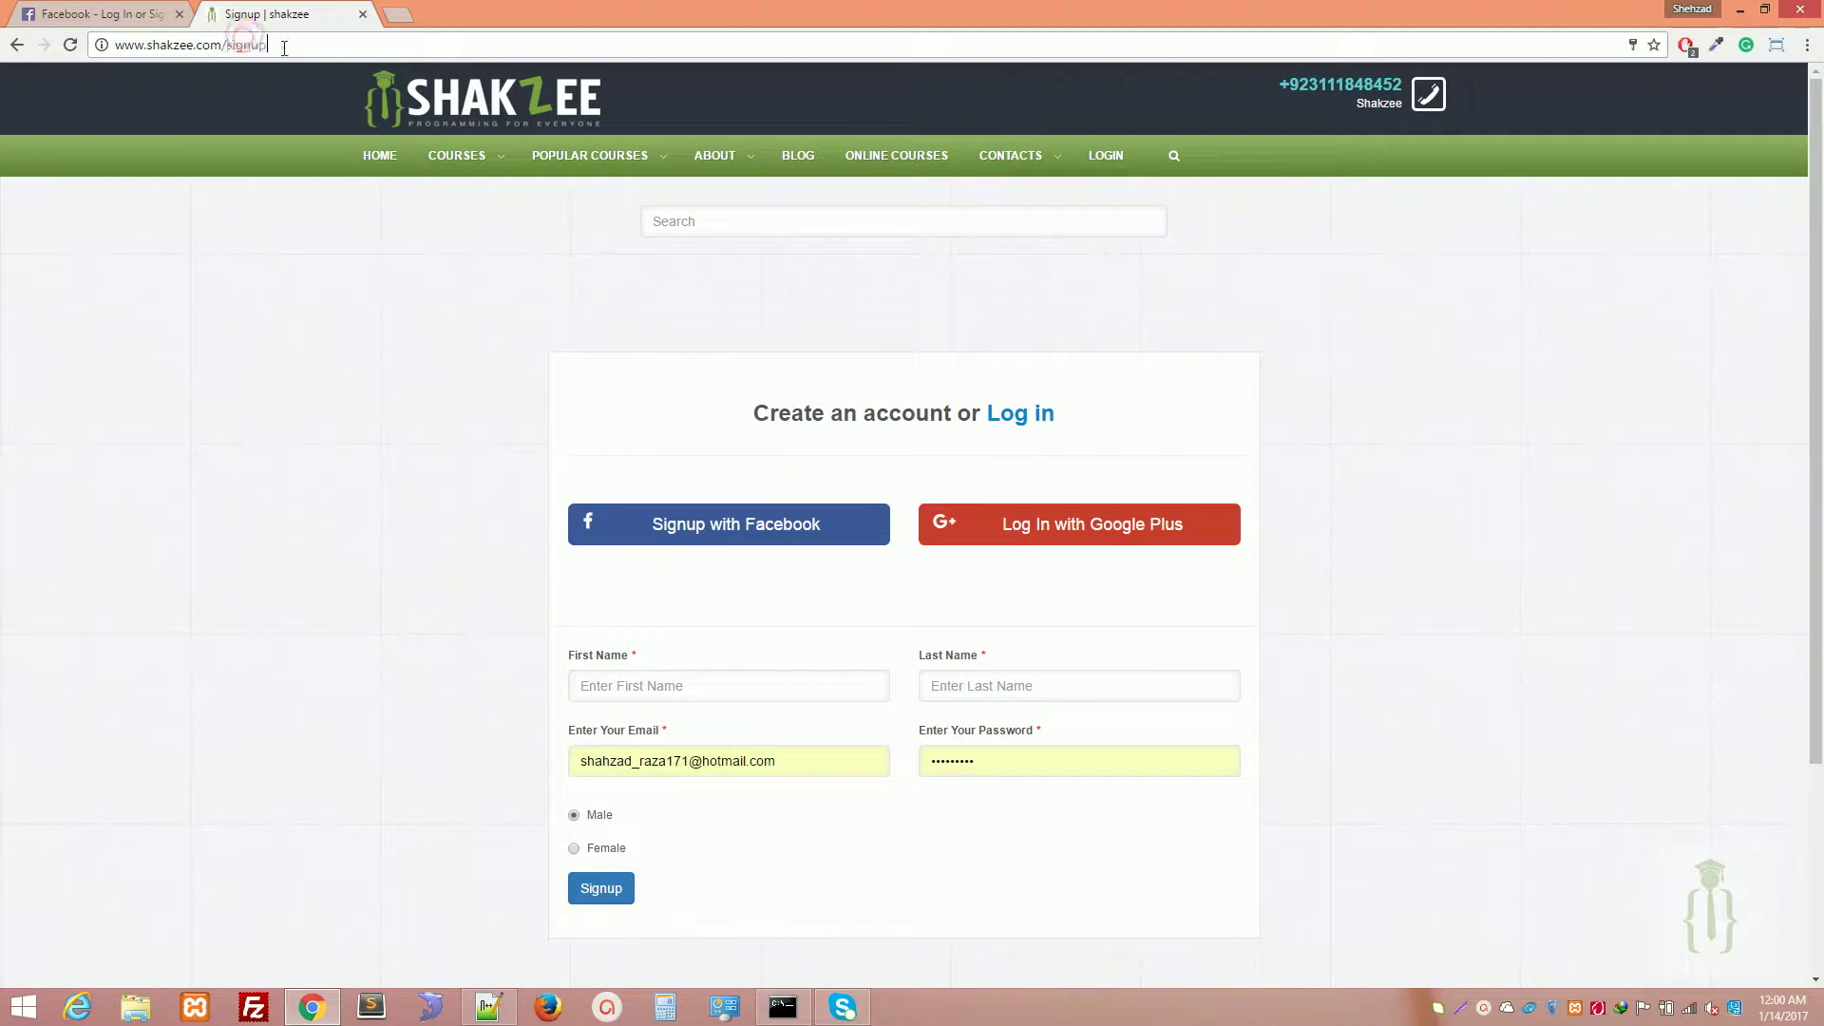
pyautogui.tripleClick(284, 45)
pyautogui.click(184, 411)
# Reload the Facebook page in its own tab and close the shakzee signup tab
pyautogui.click(69, 12)
pyautogui.click(290, 11)
pyautogui.click(142, 14)
pyautogui.click(71, 45)
pyautogui.click(224, 14)
pyautogui.click(363, 15)
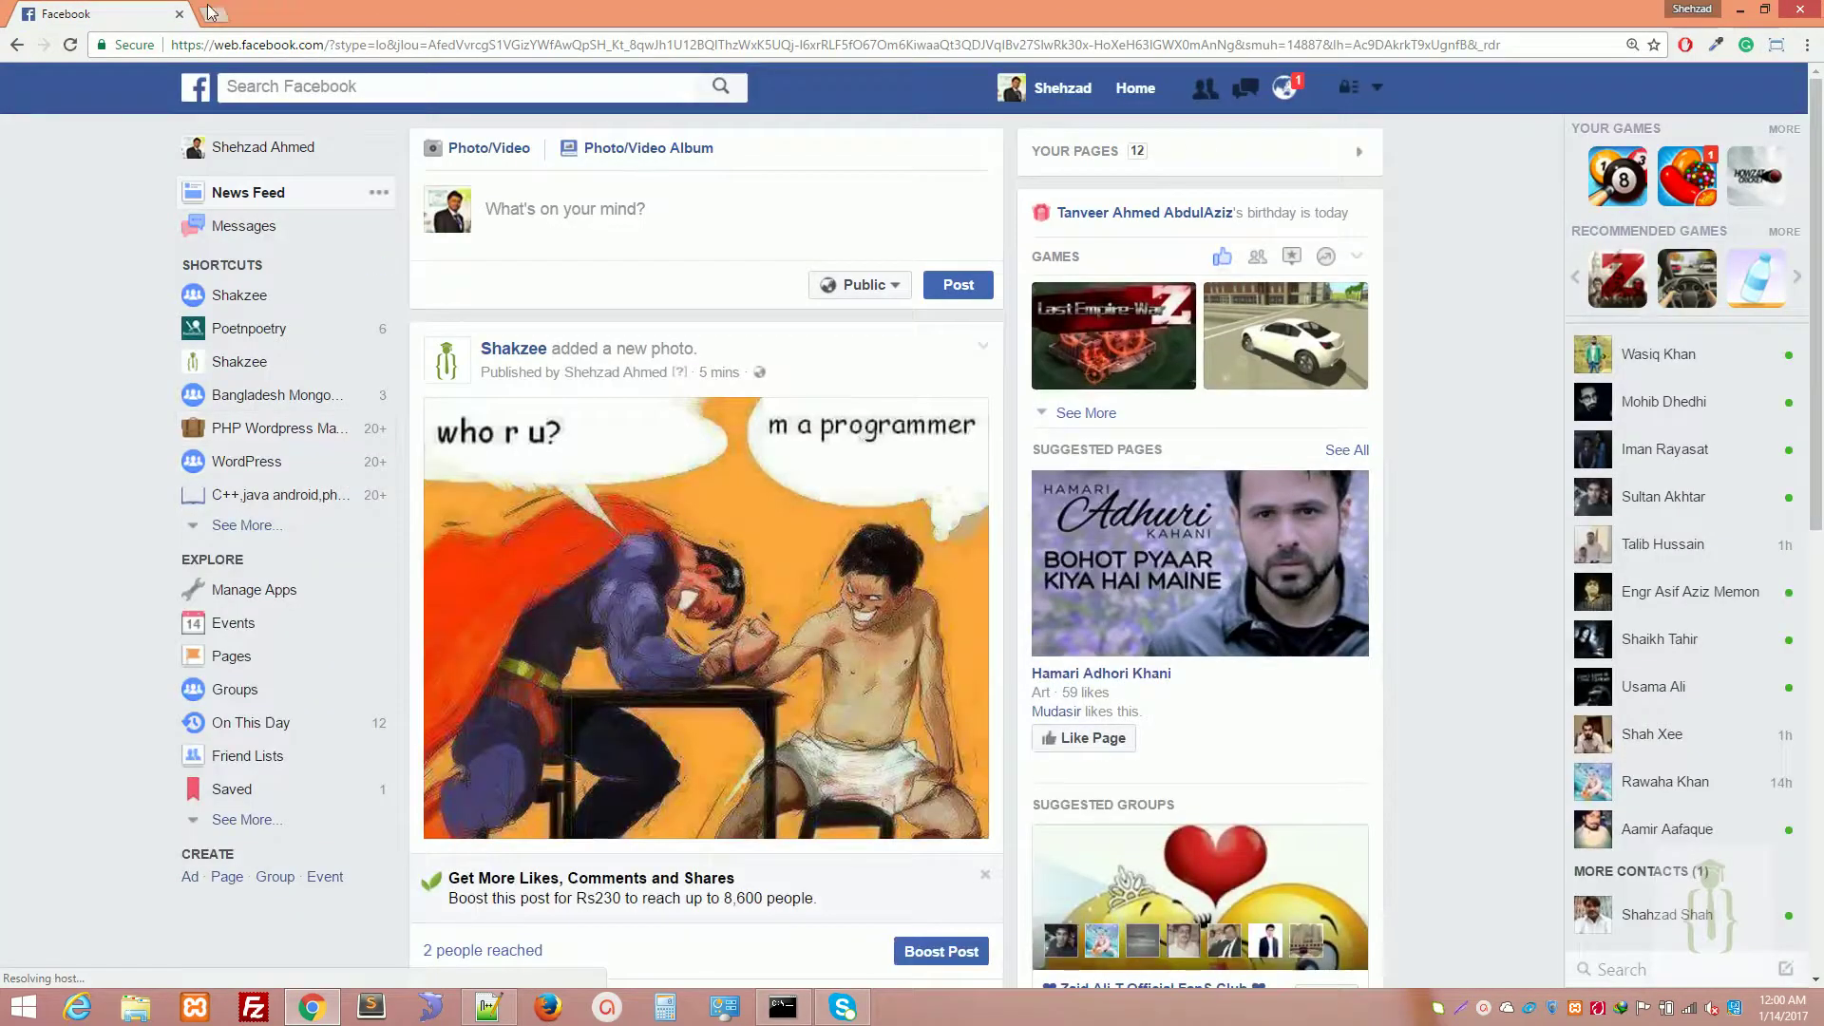
# Open fb.shakzee.com in a new browser tab
pyautogui.hotkey('ctrl', 't')
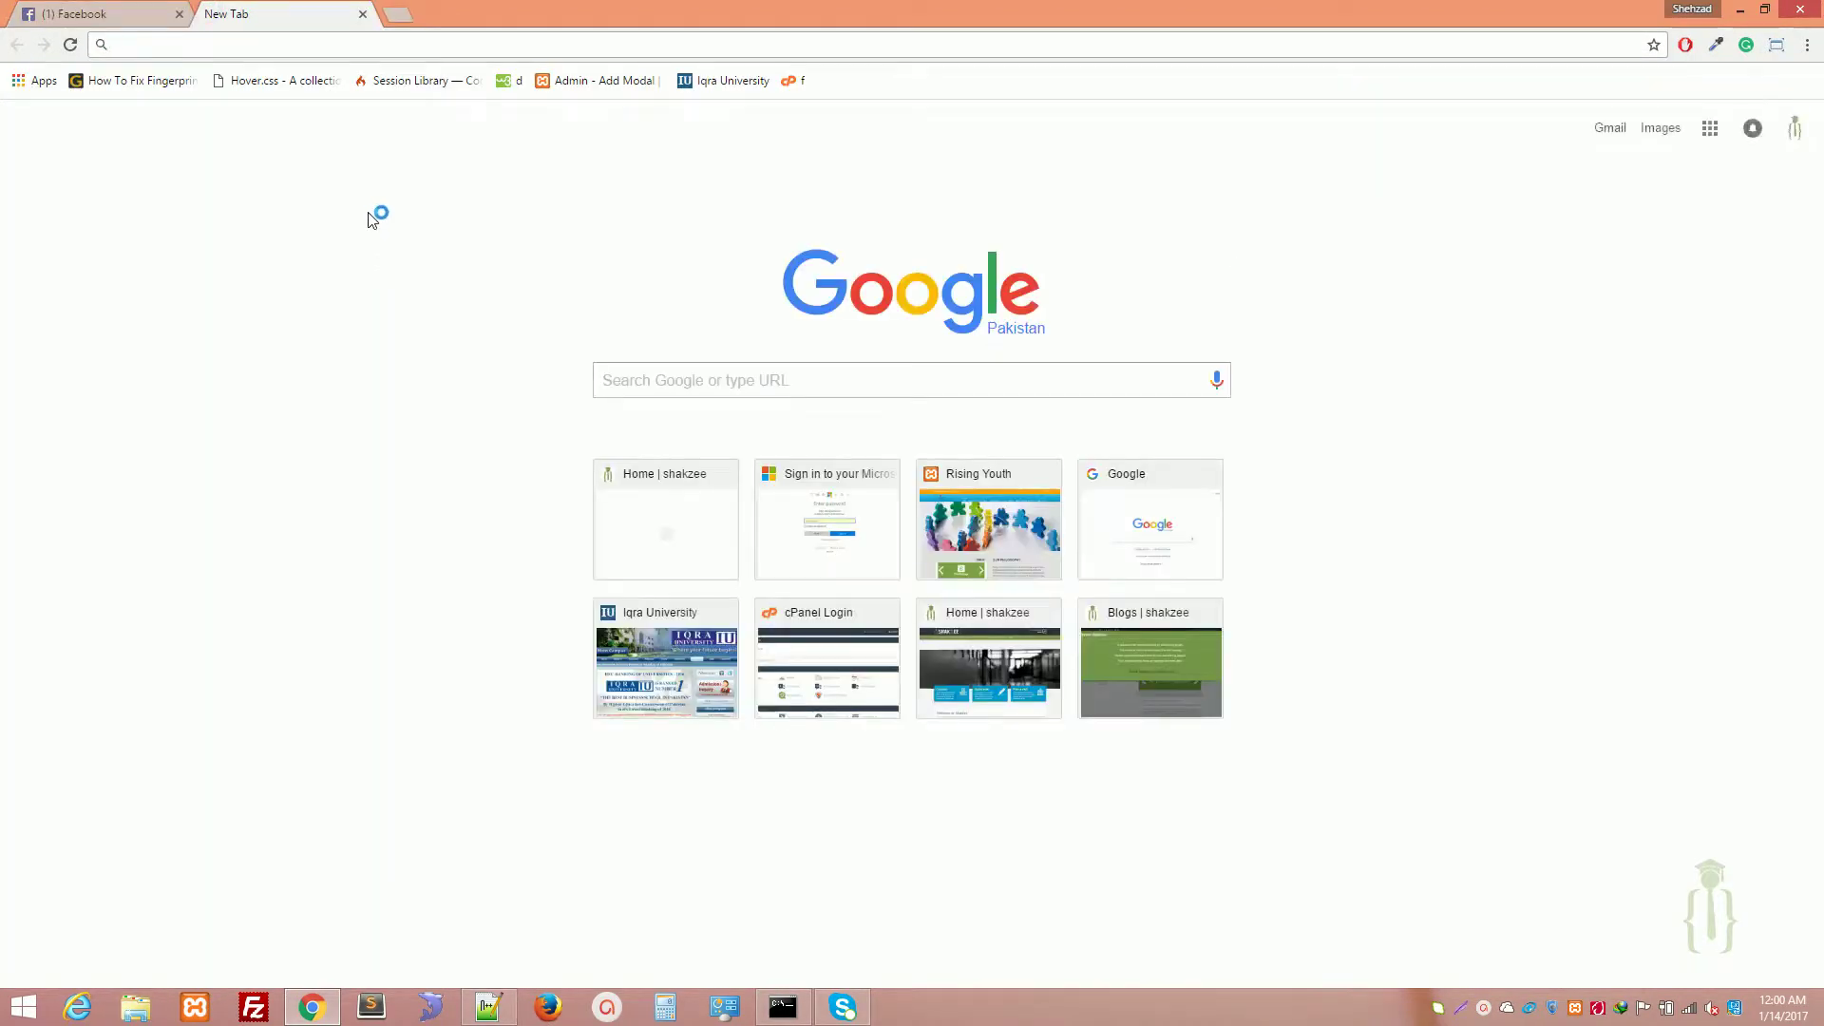
pyautogui.write('fb')
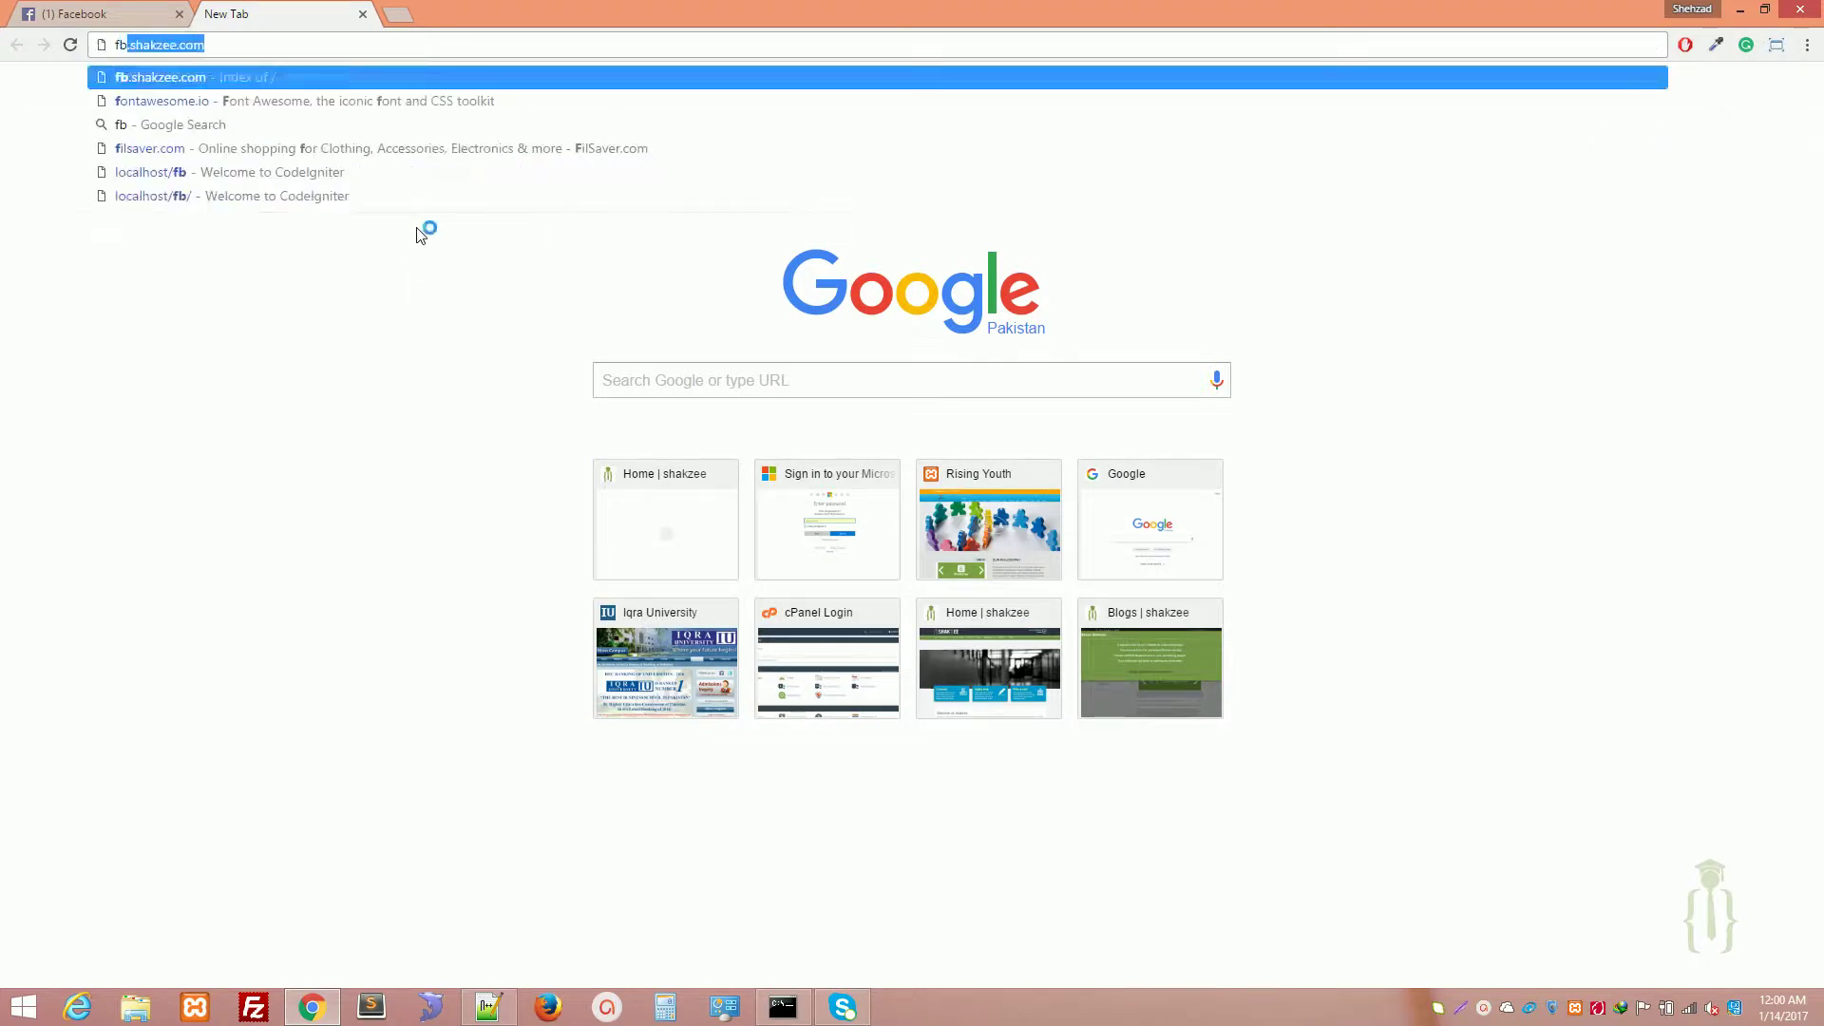
pyautogui.write('.shakzee.com')
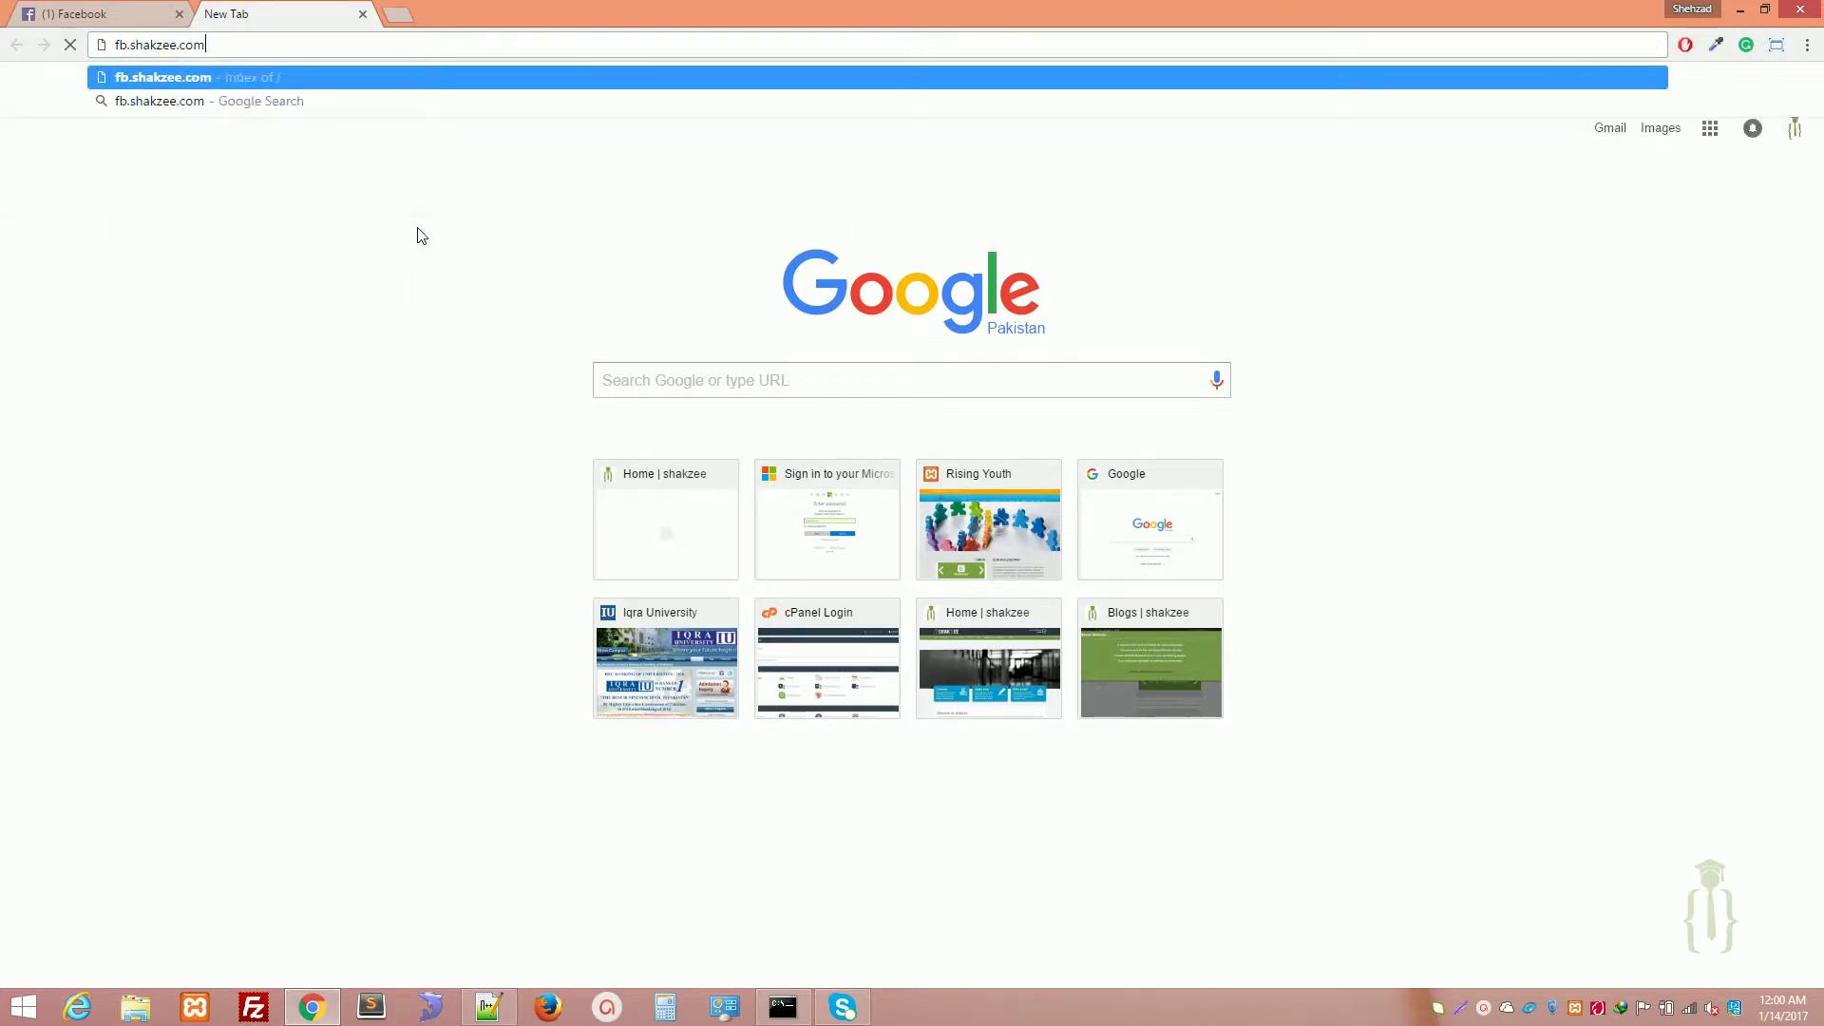
pyautogui.press('Return')
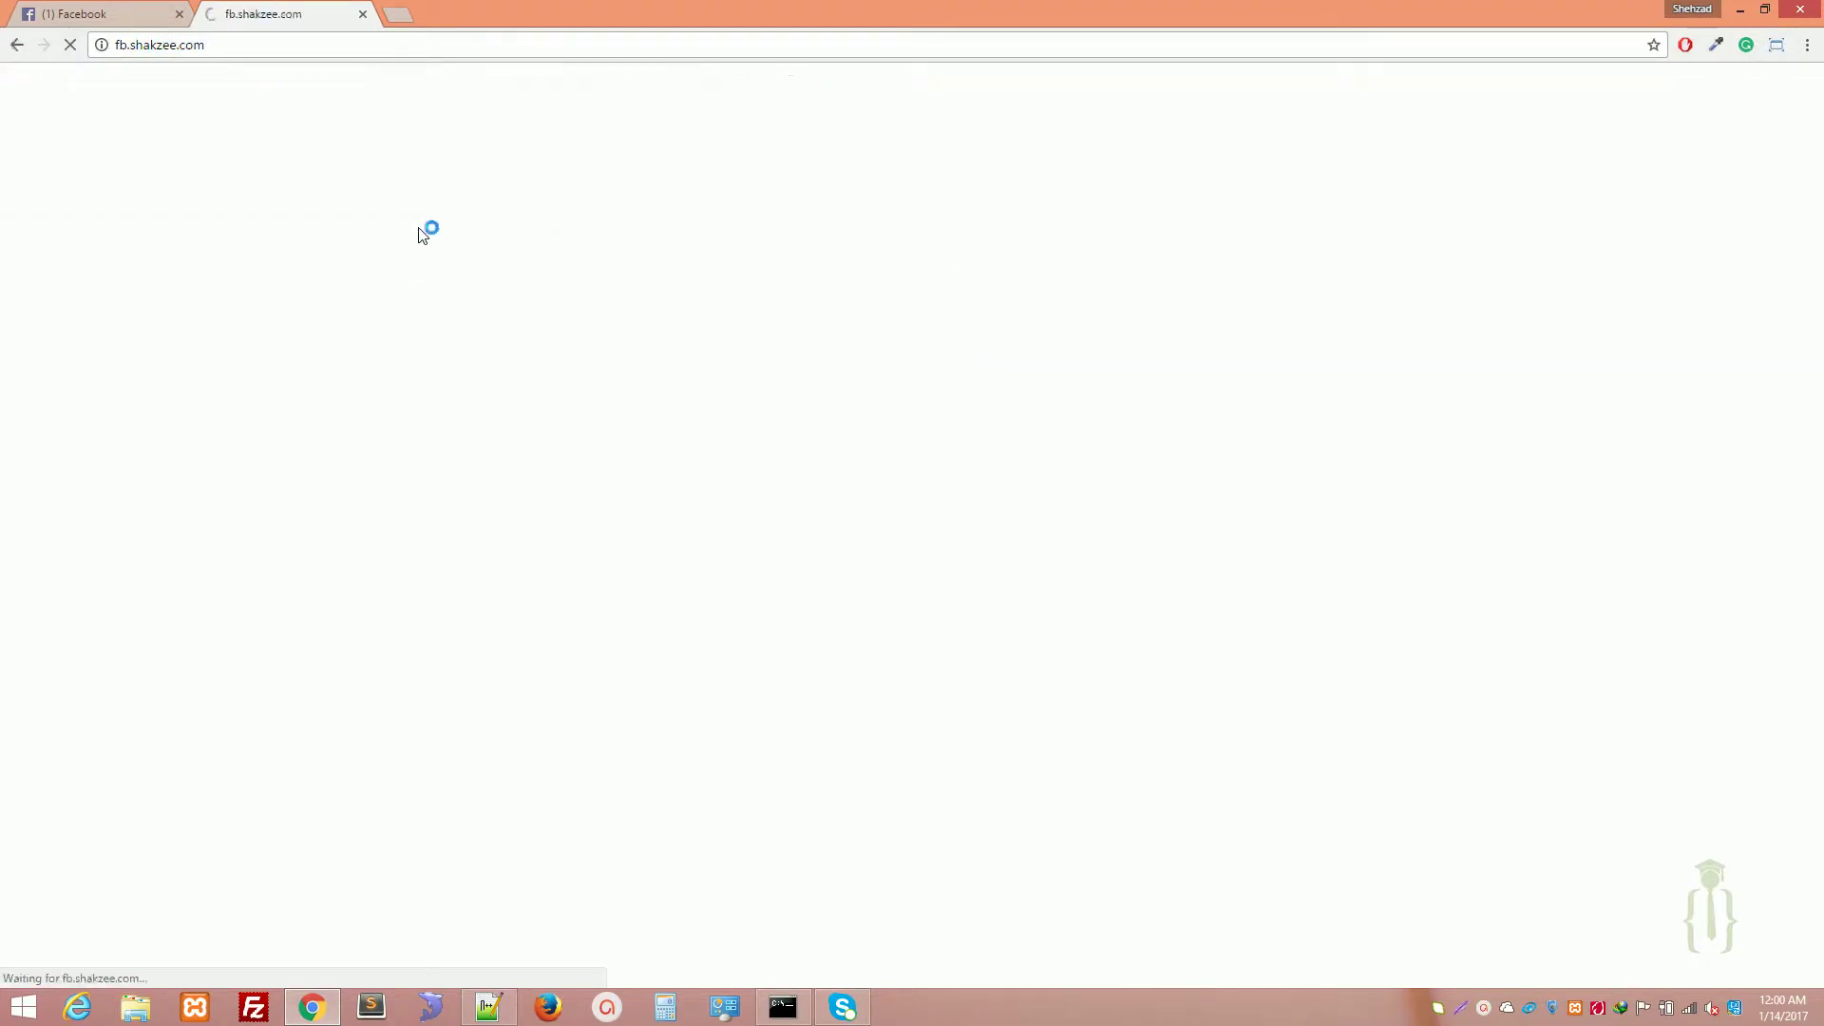
# Enter xyz.com as an example domain in a new browser tab and enlarge the page view
pyautogui.click(262, 48)
pyautogui.click(404, 300)
pyautogui.hotkey('ctrl', 't')
pyautogui.write('x')
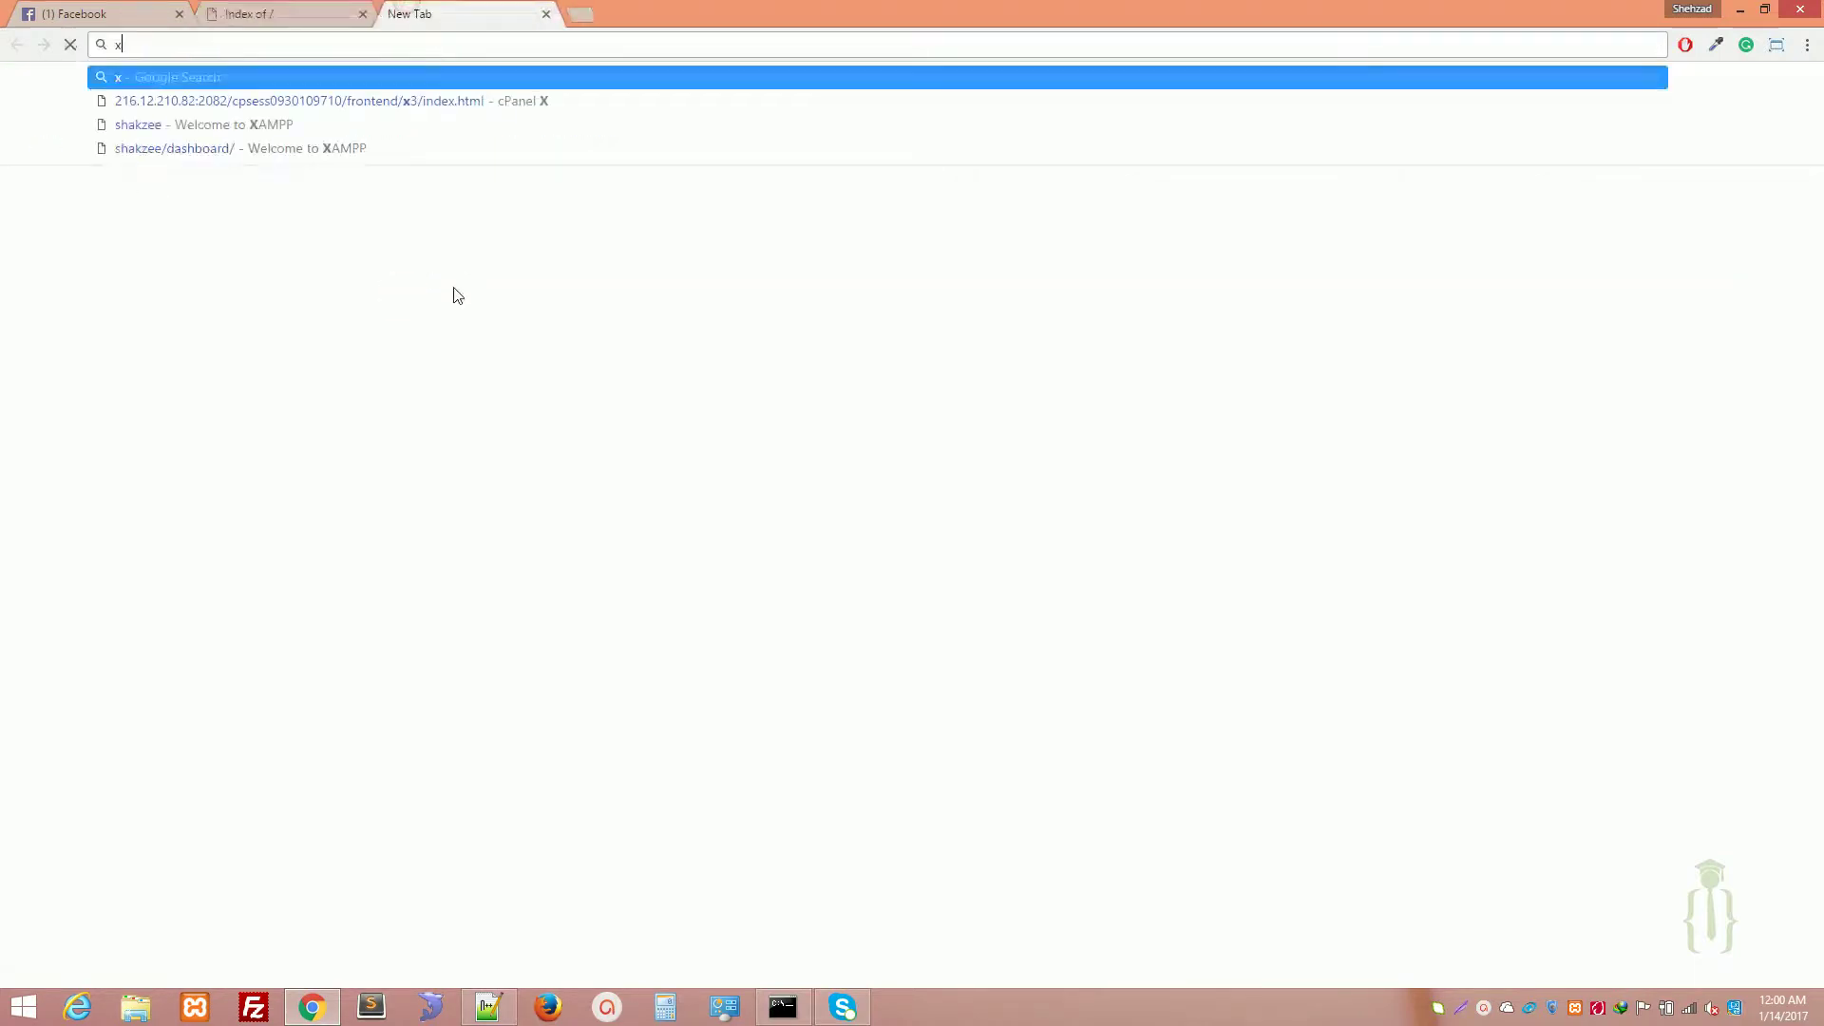
pyautogui.write('yz.com')
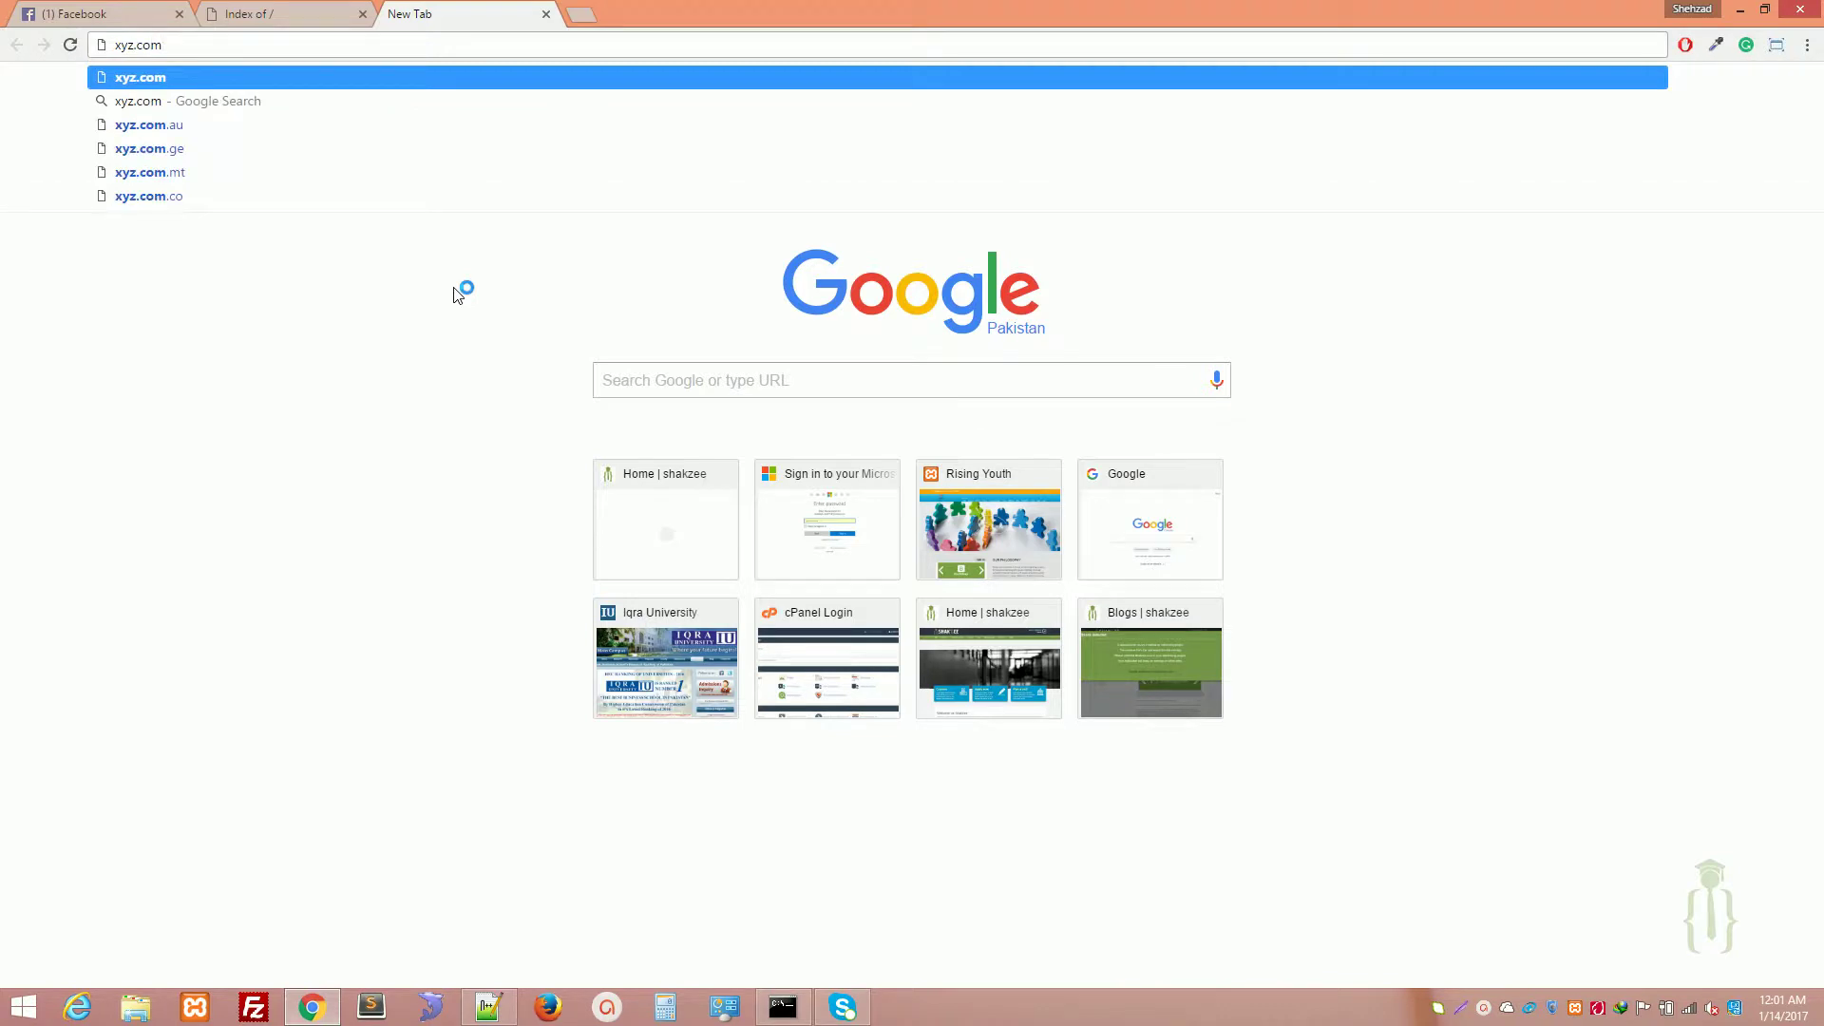
pyautogui.hotkey('ctrl', '+')
pyautogui.hotkey('ctrl', '+')
pyautogui.hotkey('ctrl', '+')
pyautogui.hotkey('ctrl', '+')
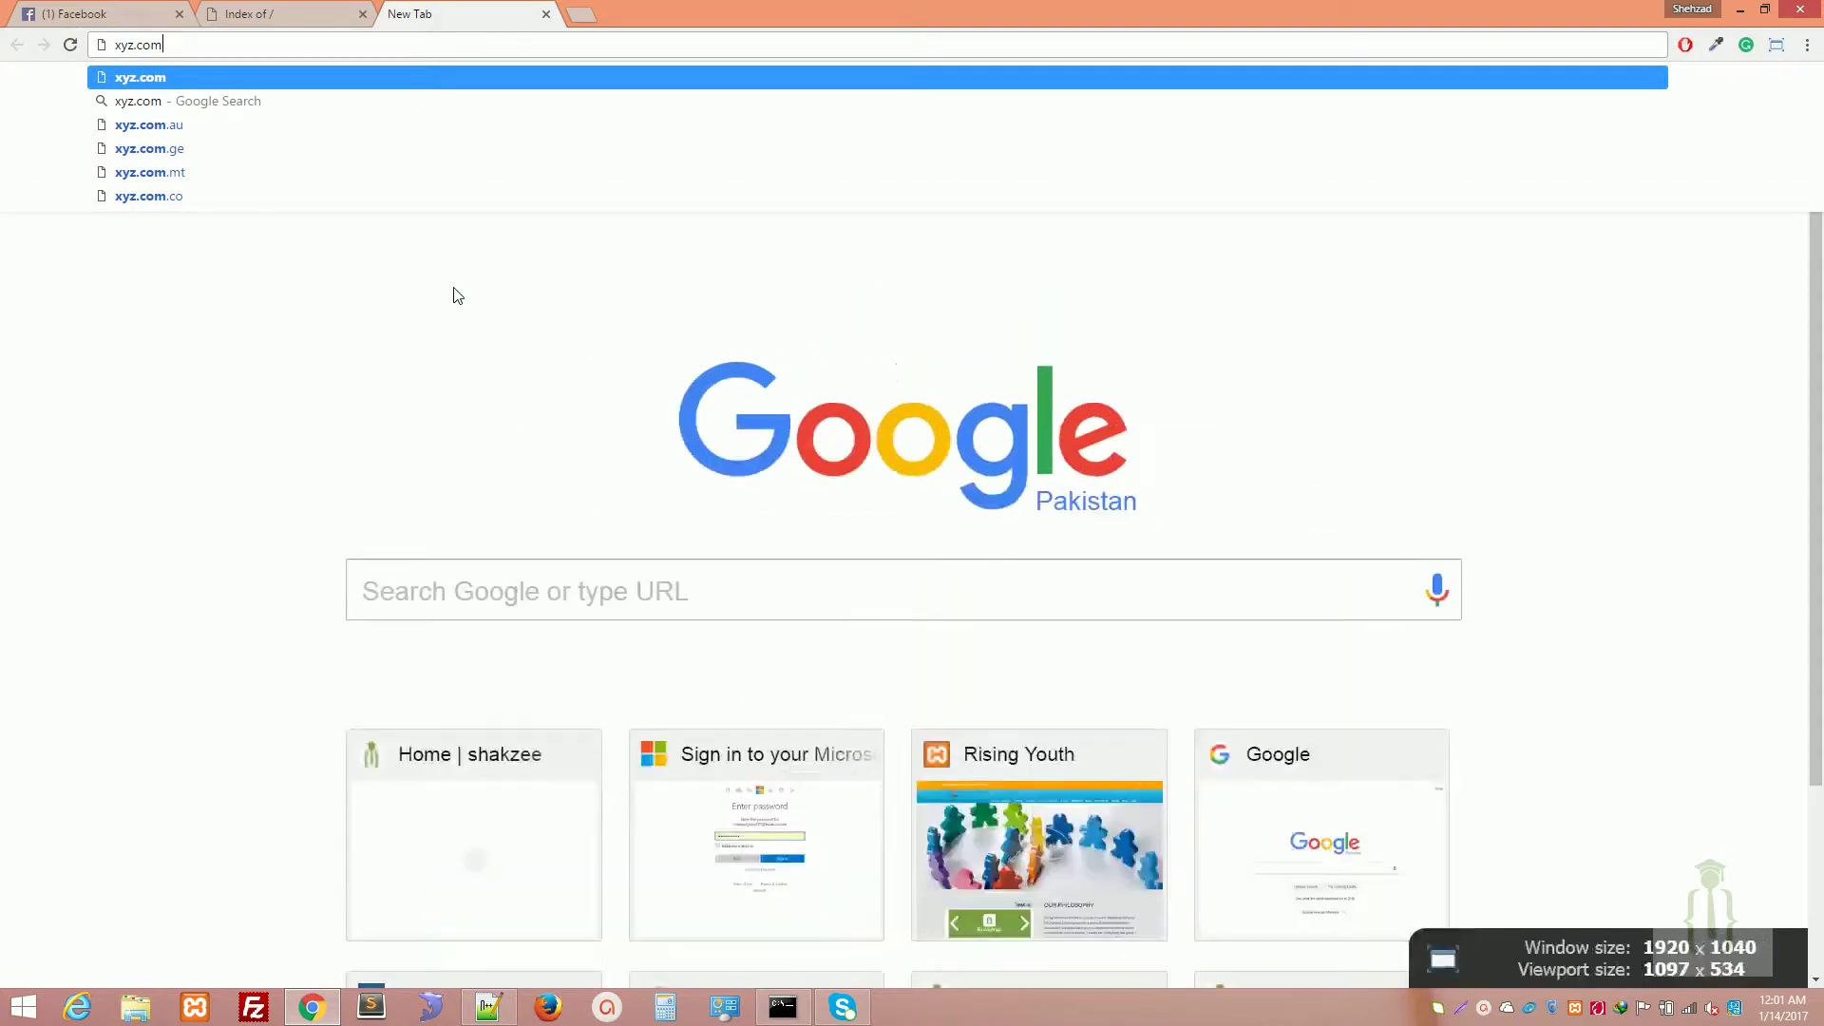
pyautogui.hotkey('ctrl', '-')
pyautogui.hotkey('ctrl', '-')
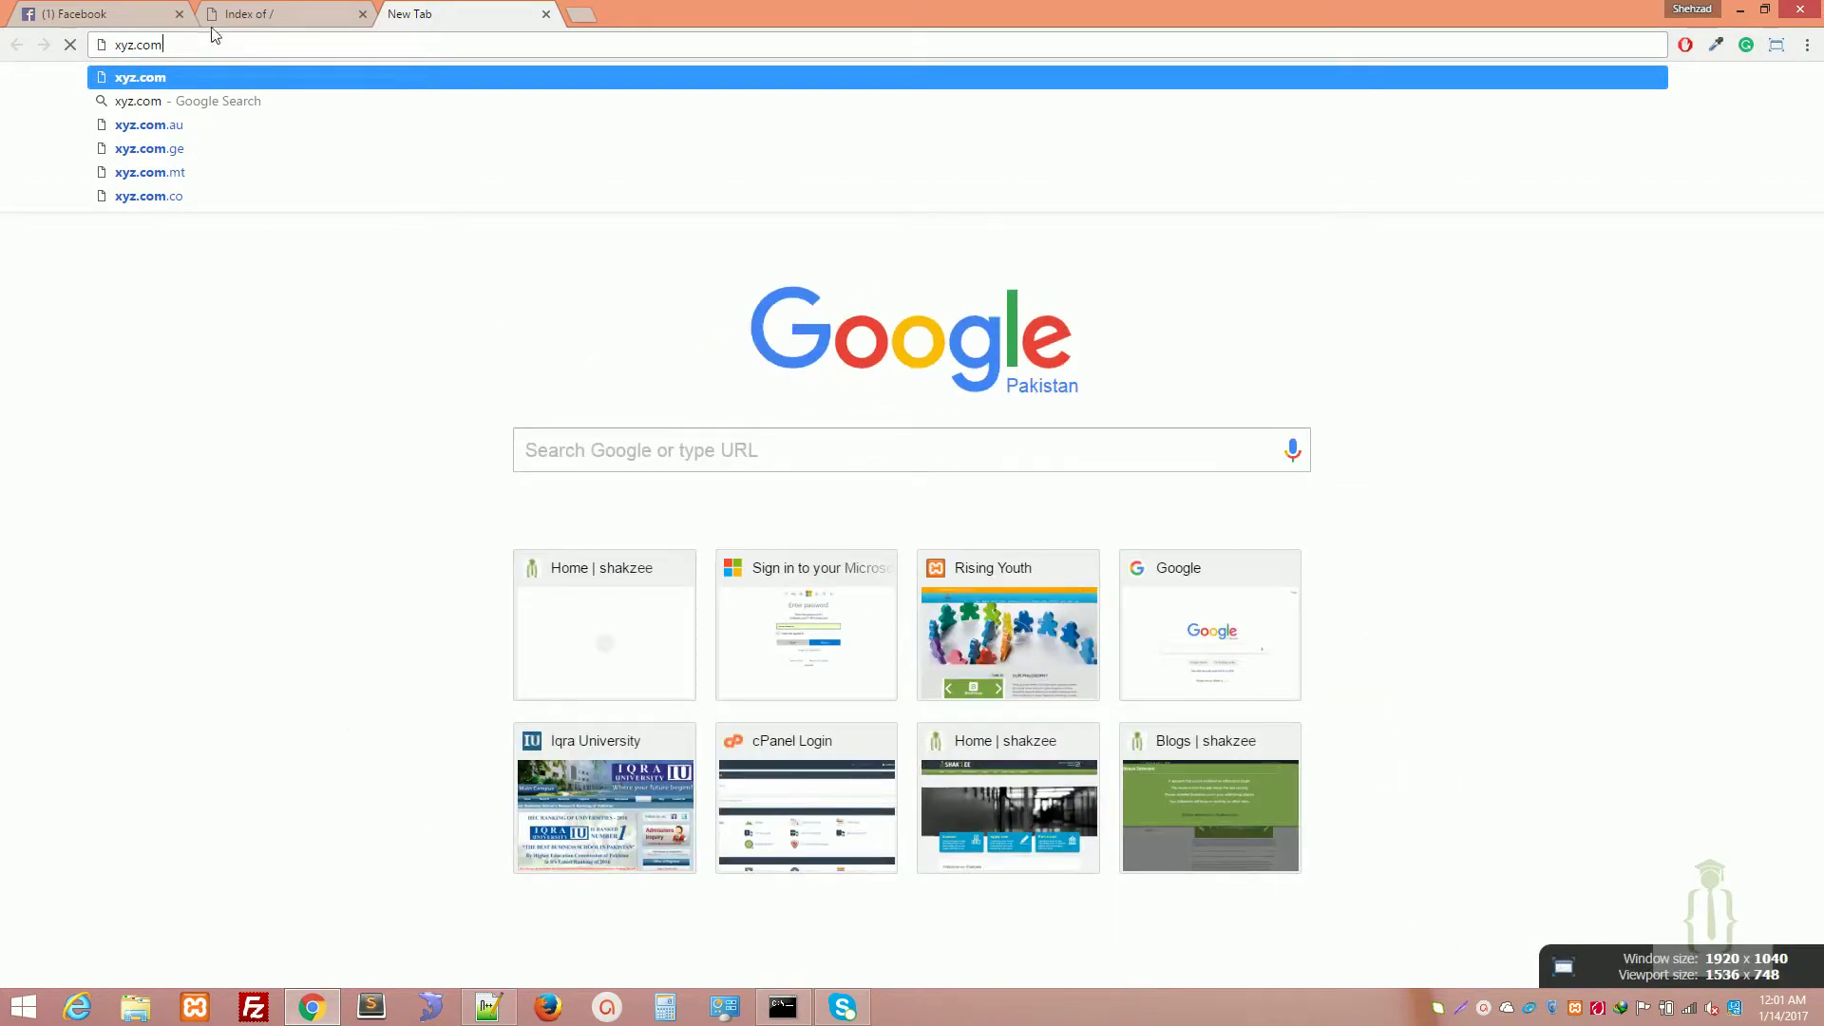
# Look back at the fb.shakzee.com listing and close the tab holding the xyz.com address
pyautogui.click(233, 14)
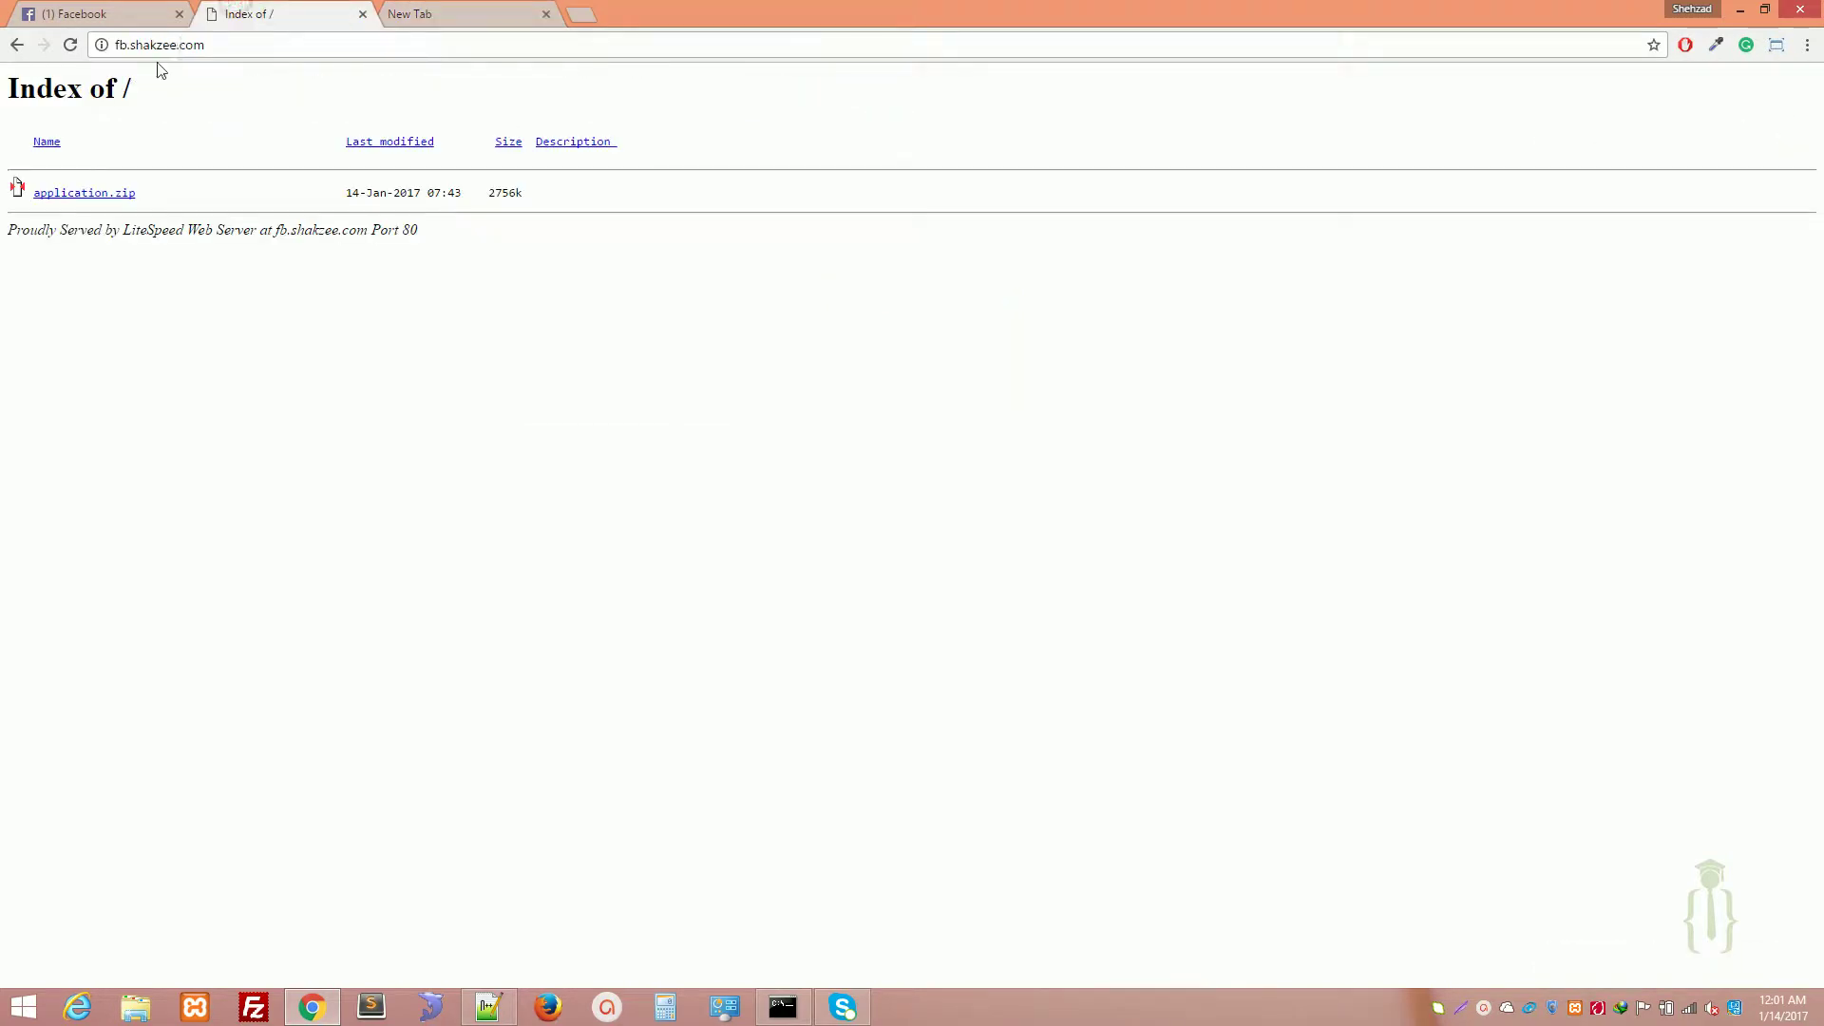
pyautogui.click(532, 14)
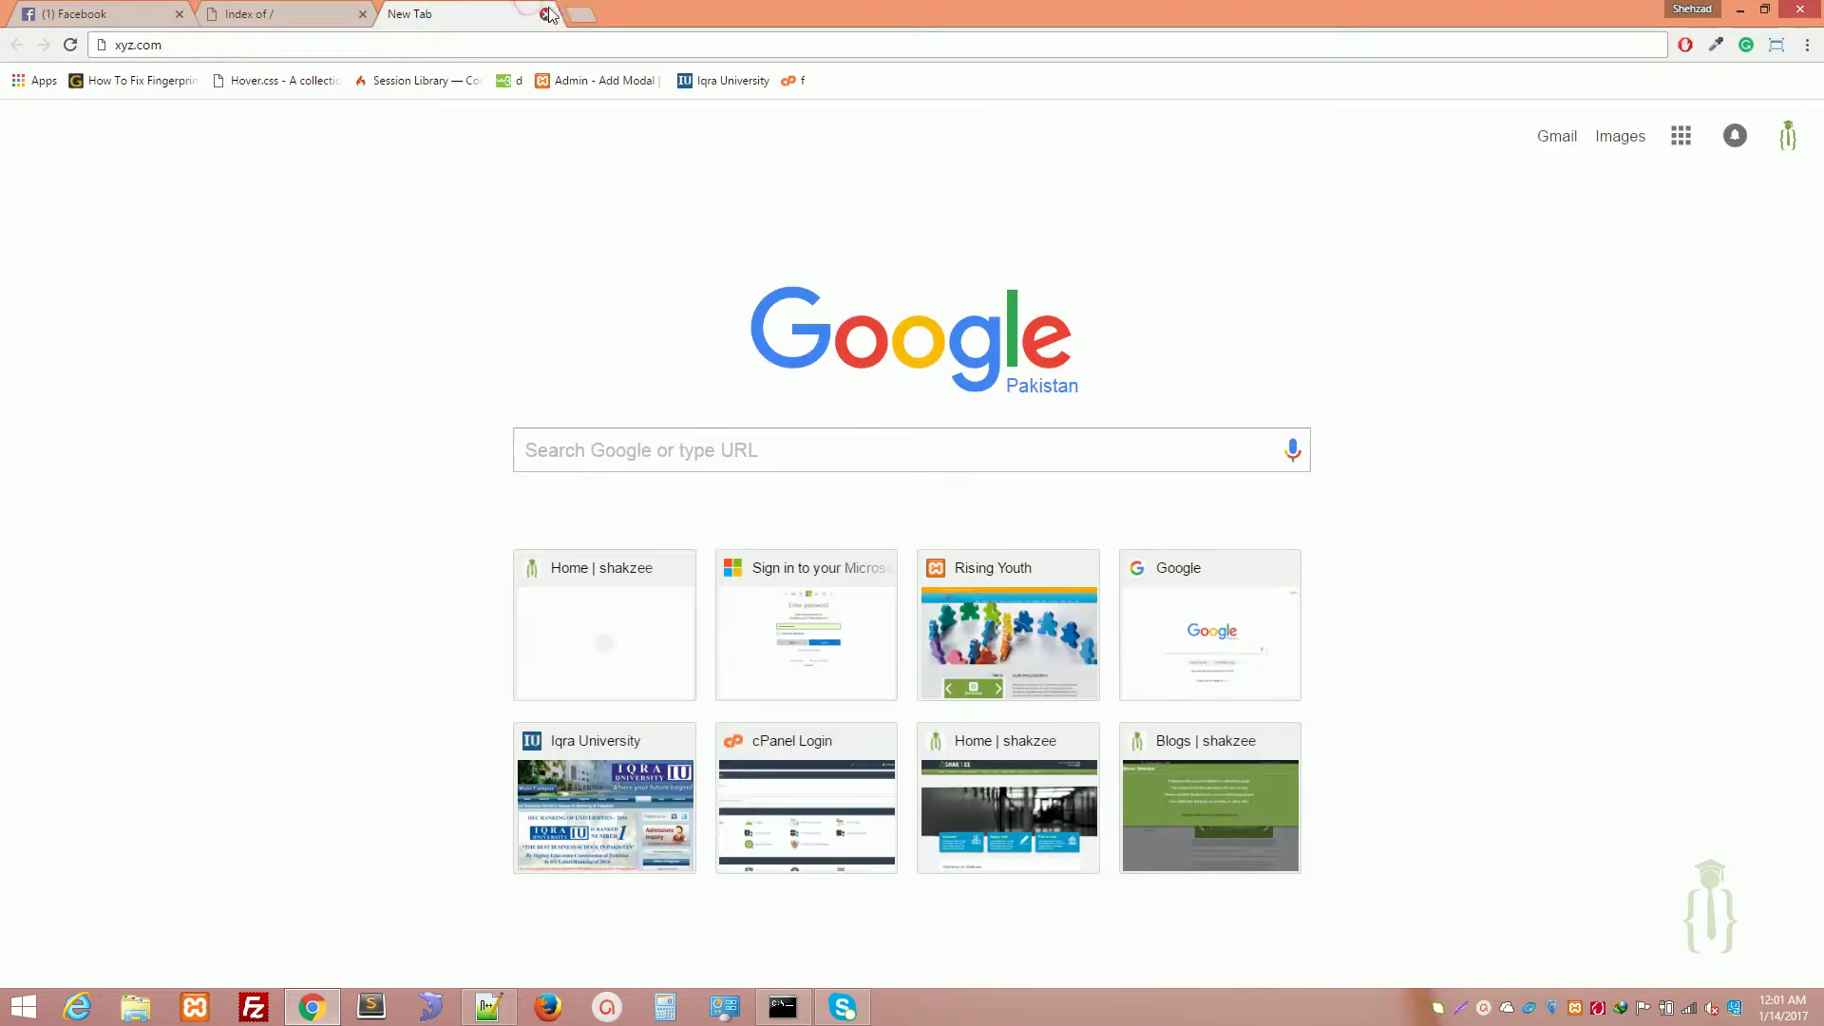
pyautogui.click(546, 15)
# Open the folder C:\xampp\htdocs\fb in File Explorer
pyautogui.press('super+e')
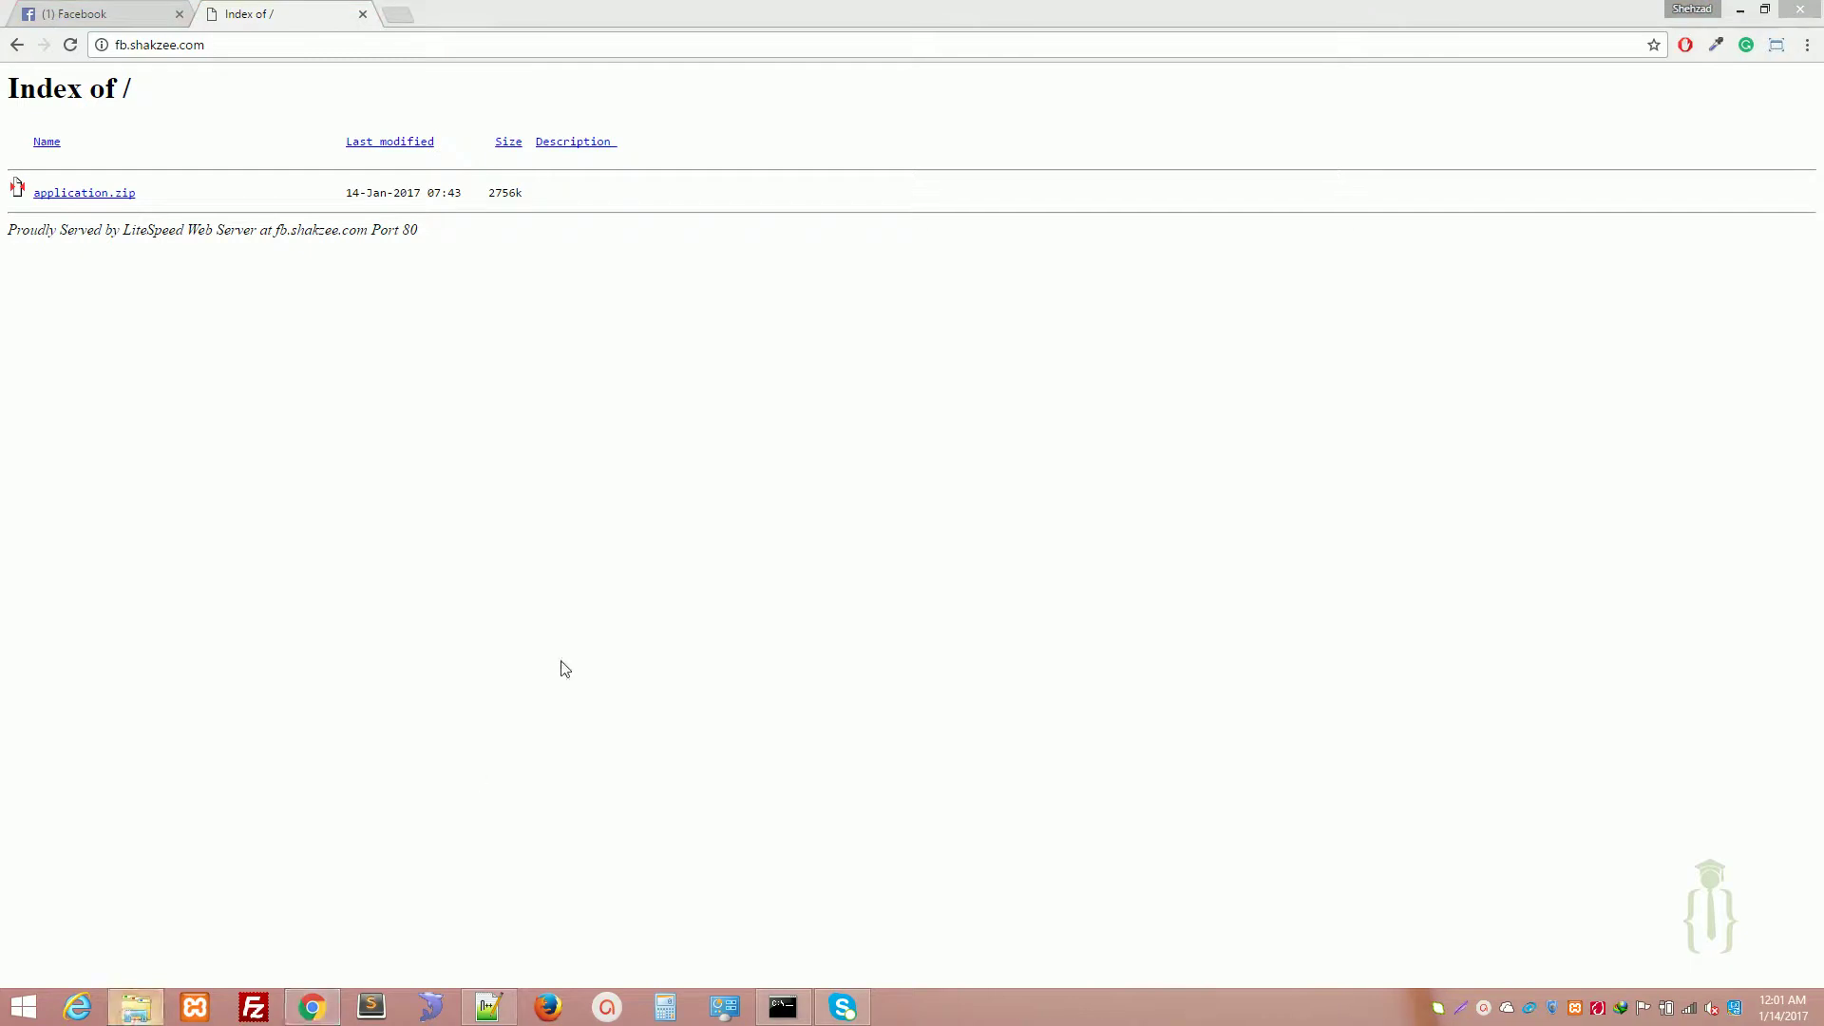
pyautogui.doubleClick(295, 316)
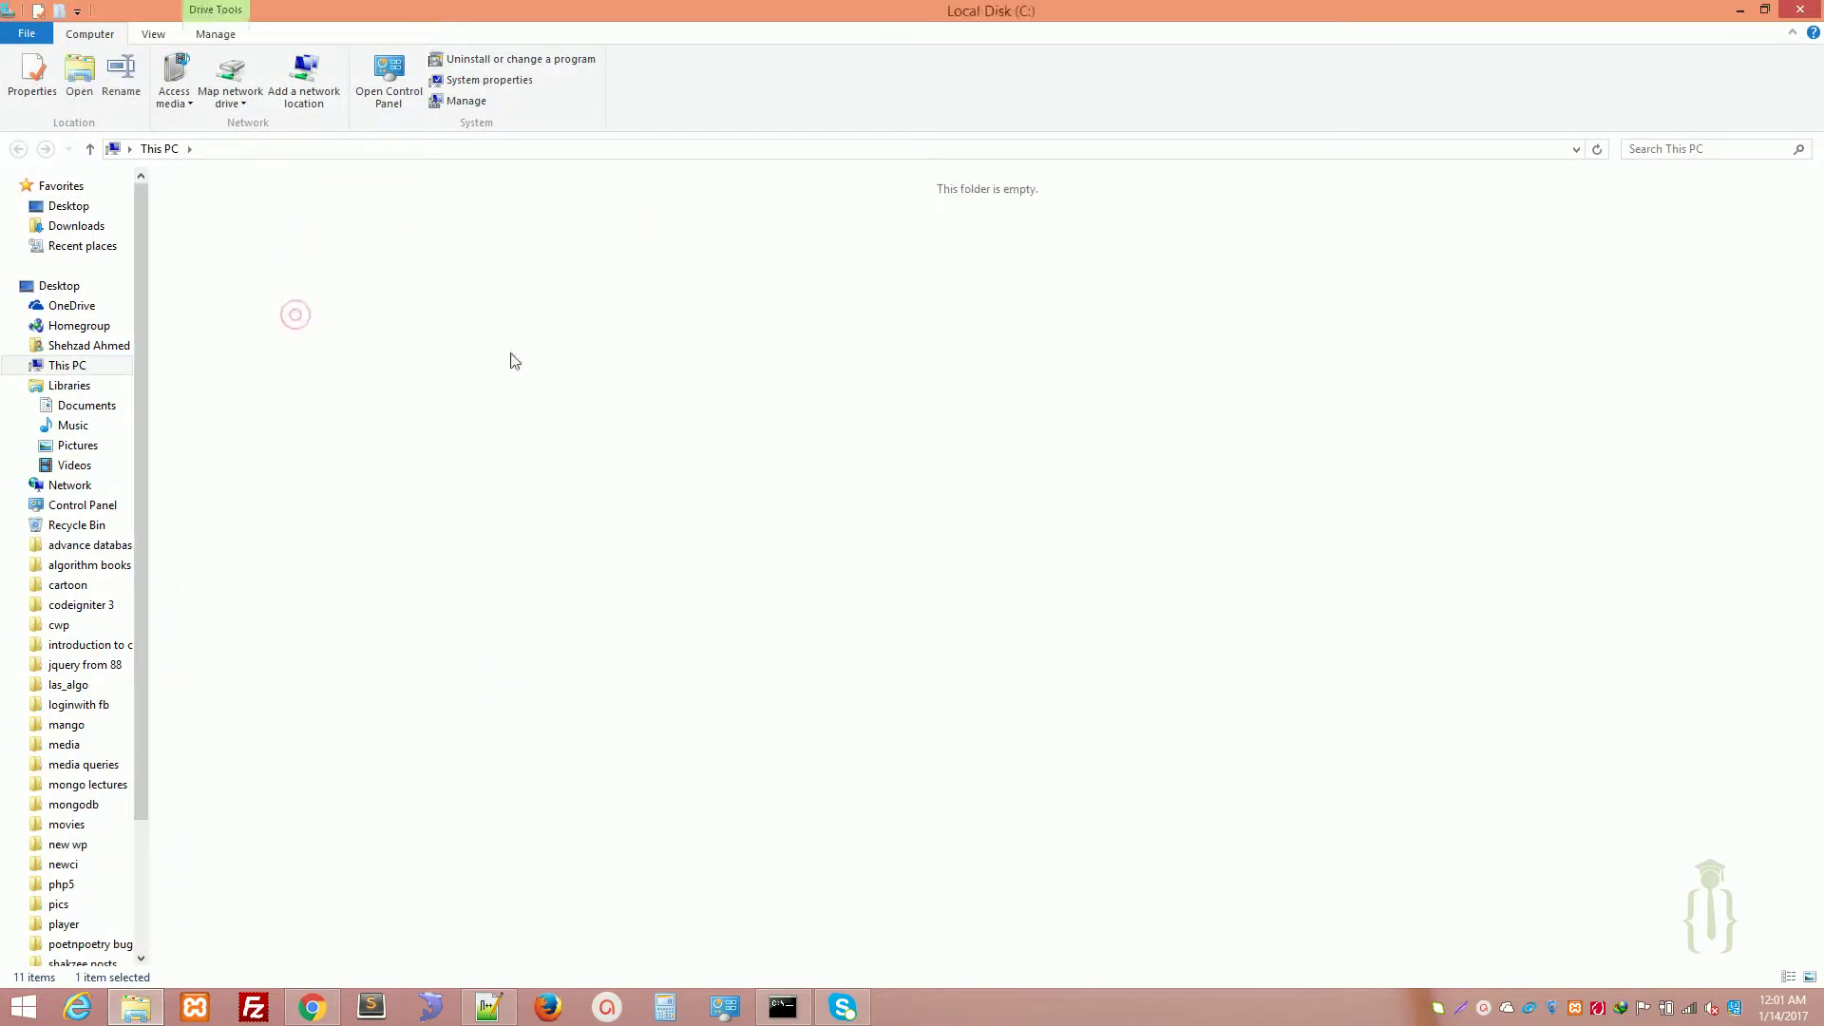
pyautogui.doubleClick(731, 418)
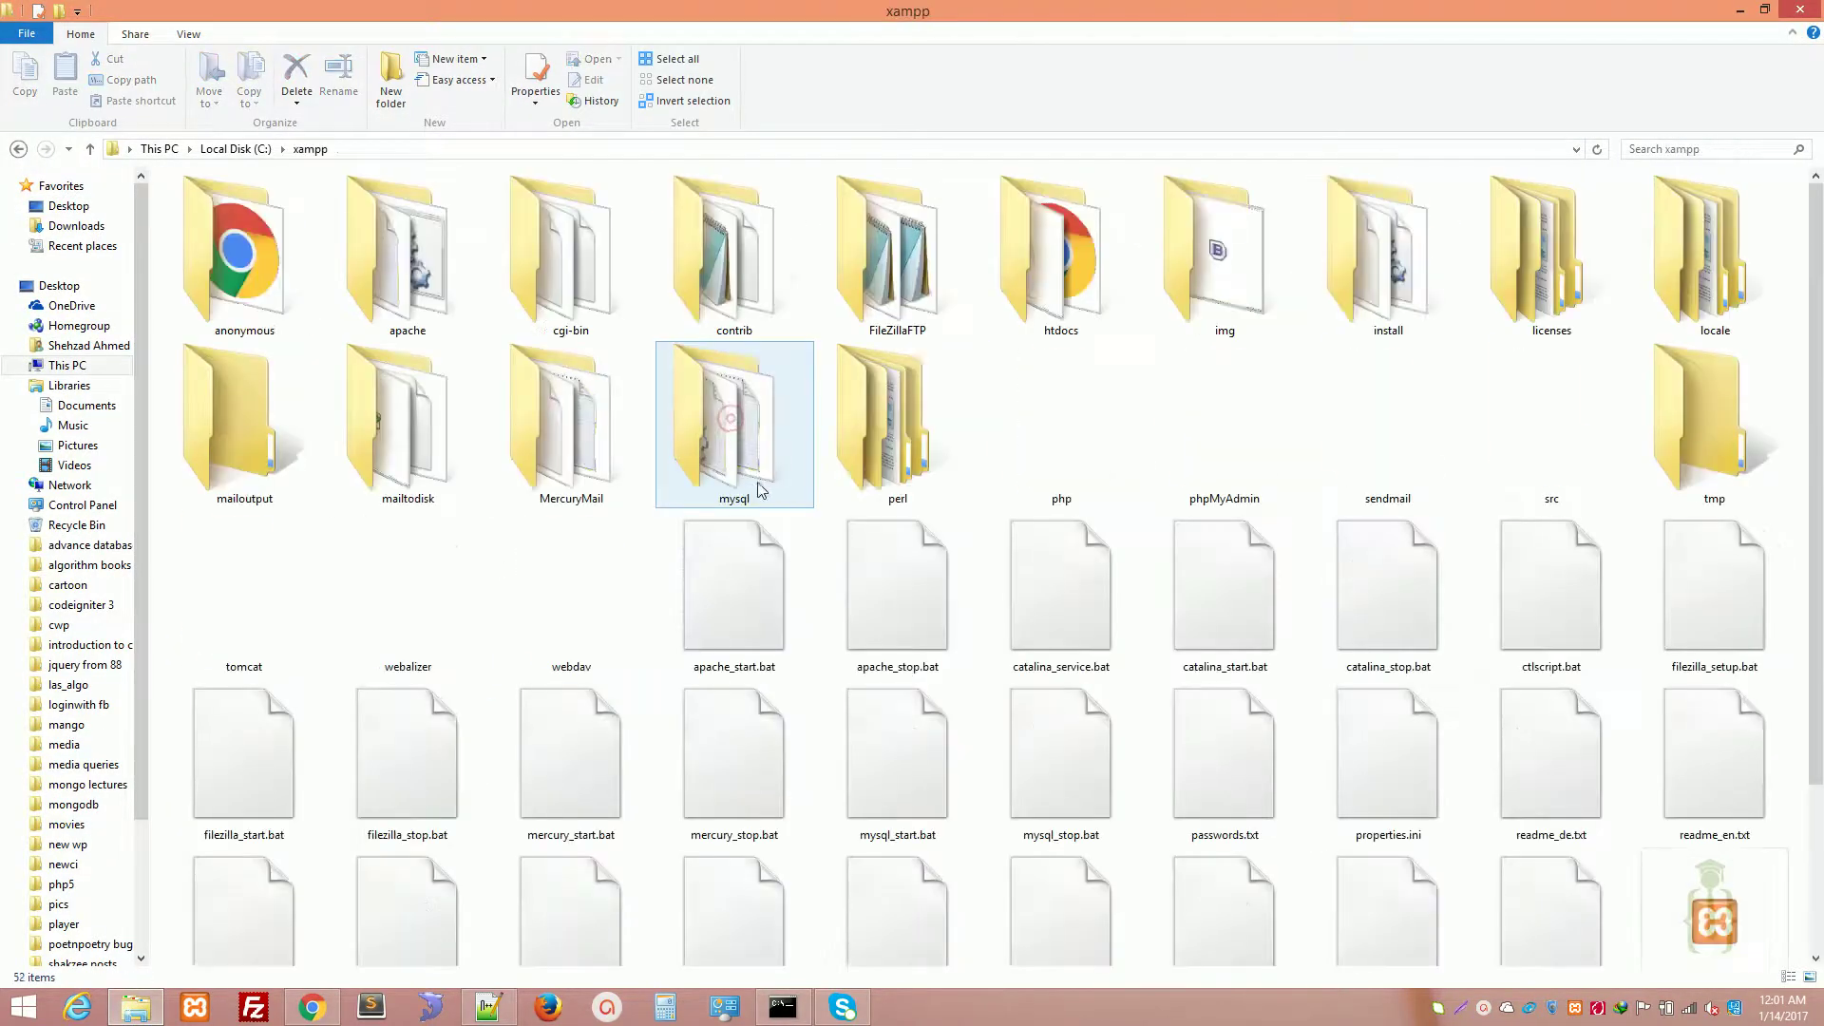
pyautogui.click(1111, 249)
pyautogui.doubleClick(1108, 241)
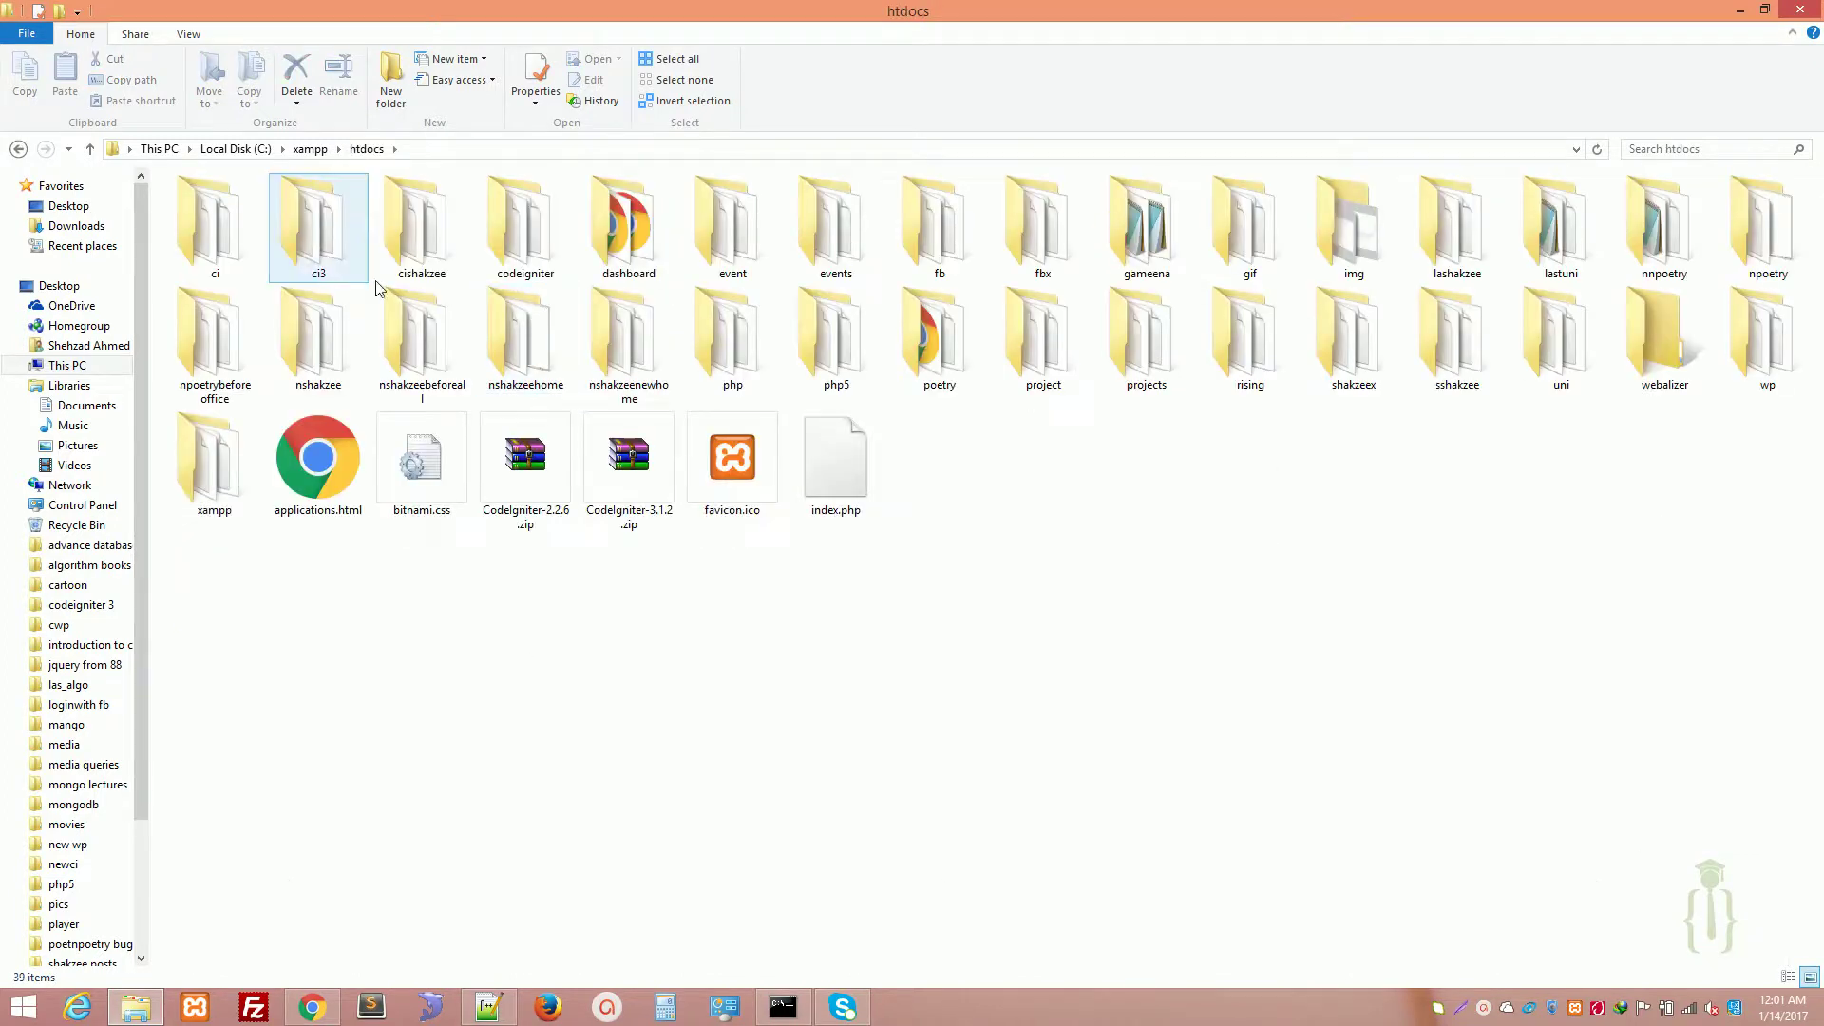
pyautogui.doubleClick(986, 226)
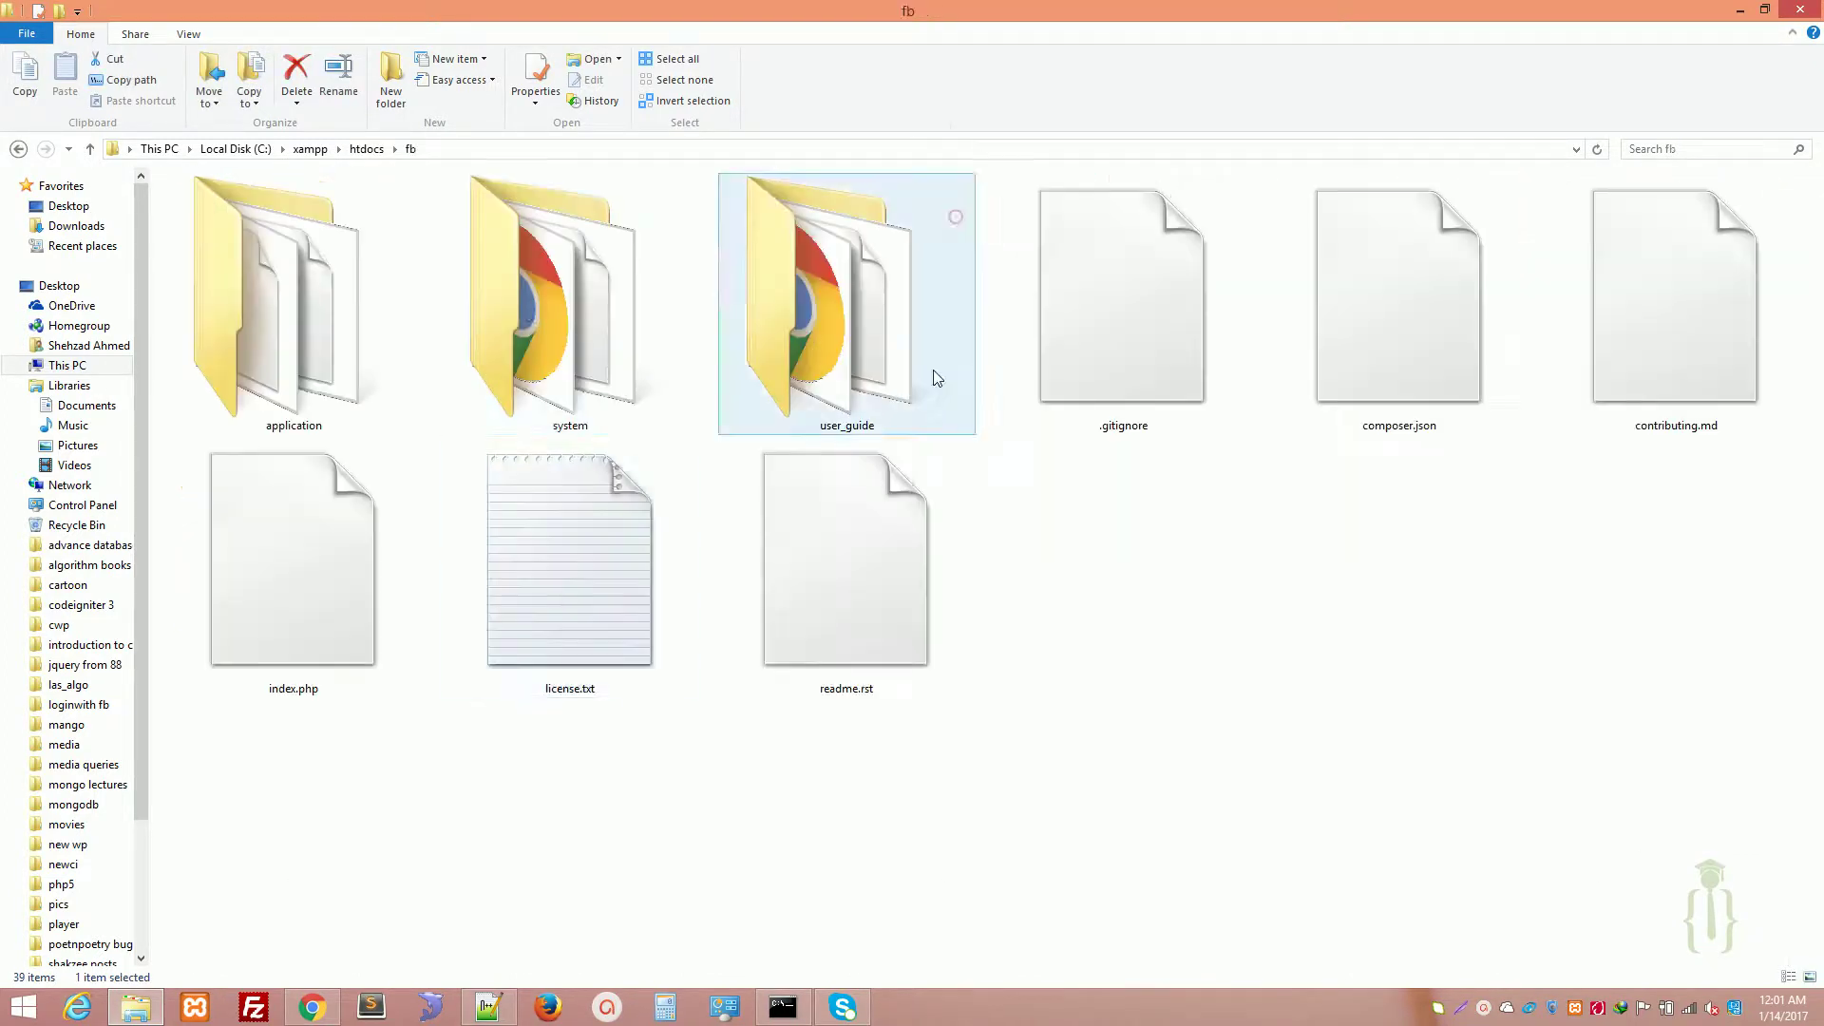
# Examine the project files in the local fb folder against the fb.shakzee.com directory listing
pyautogui.moveTo(267, 728); pyautogui.dragTo(1745, 351)
pyautogui.click(1099, 597)
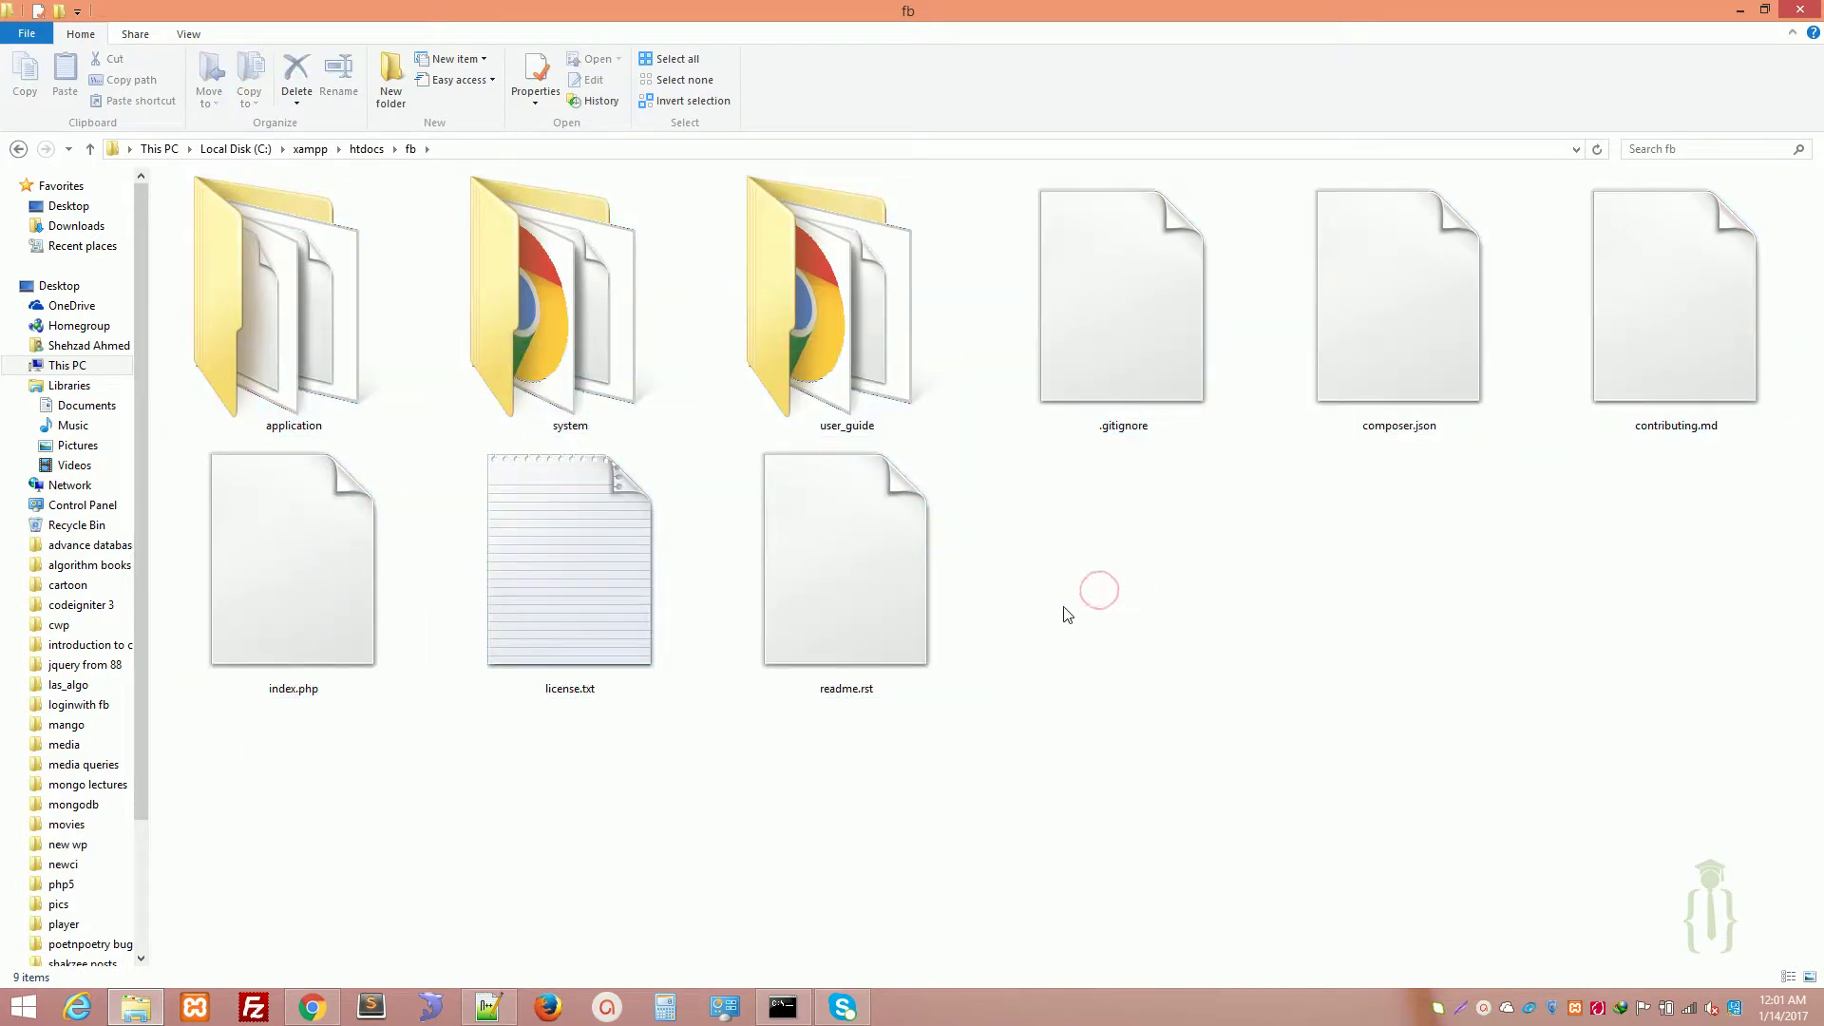
pyautogui.hotkey('alt', 'Tab')
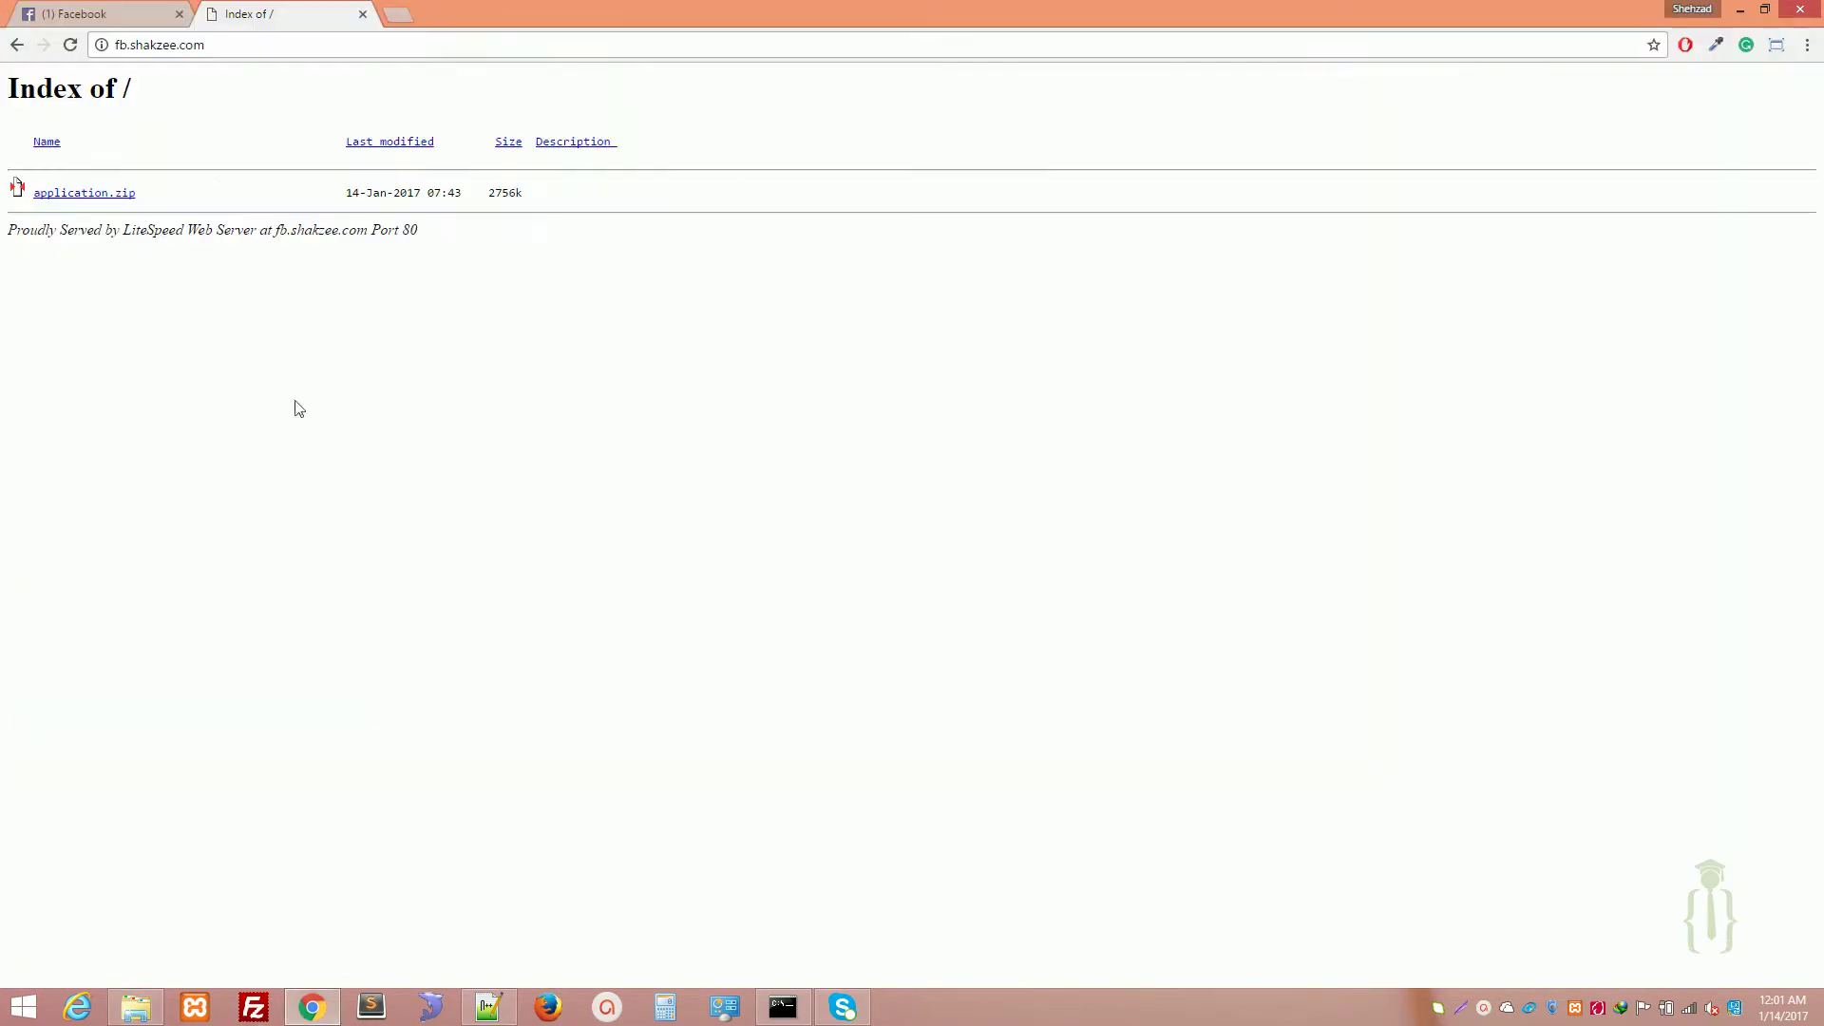
pyautogui.hotkey('alt', 'Tab')
# Switch to FileZilla, connect to the saved fb site and accept the server certificate
pyautogui.click(253, 1006)
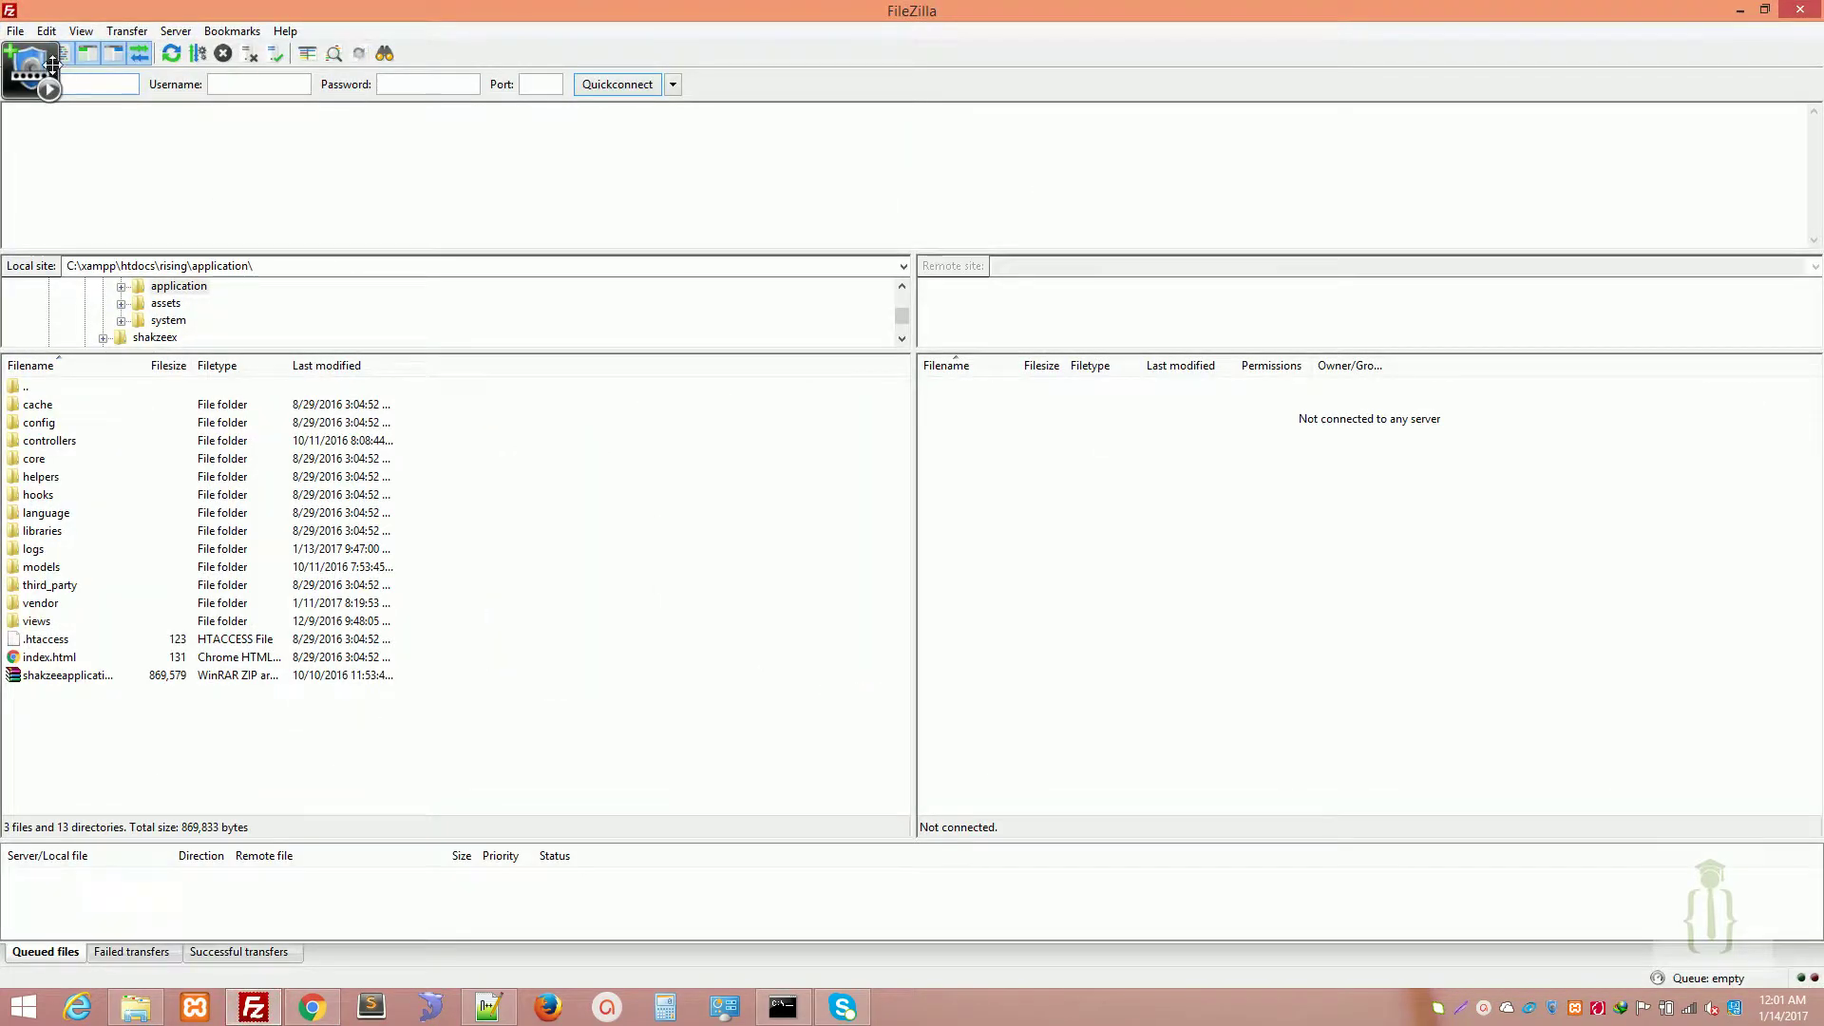
pyautogui.moveTo(982, 186); pyautogui.dragTo(500, 834)
pyautogui.click(34, 53)
pyautogui.click(40, 101)
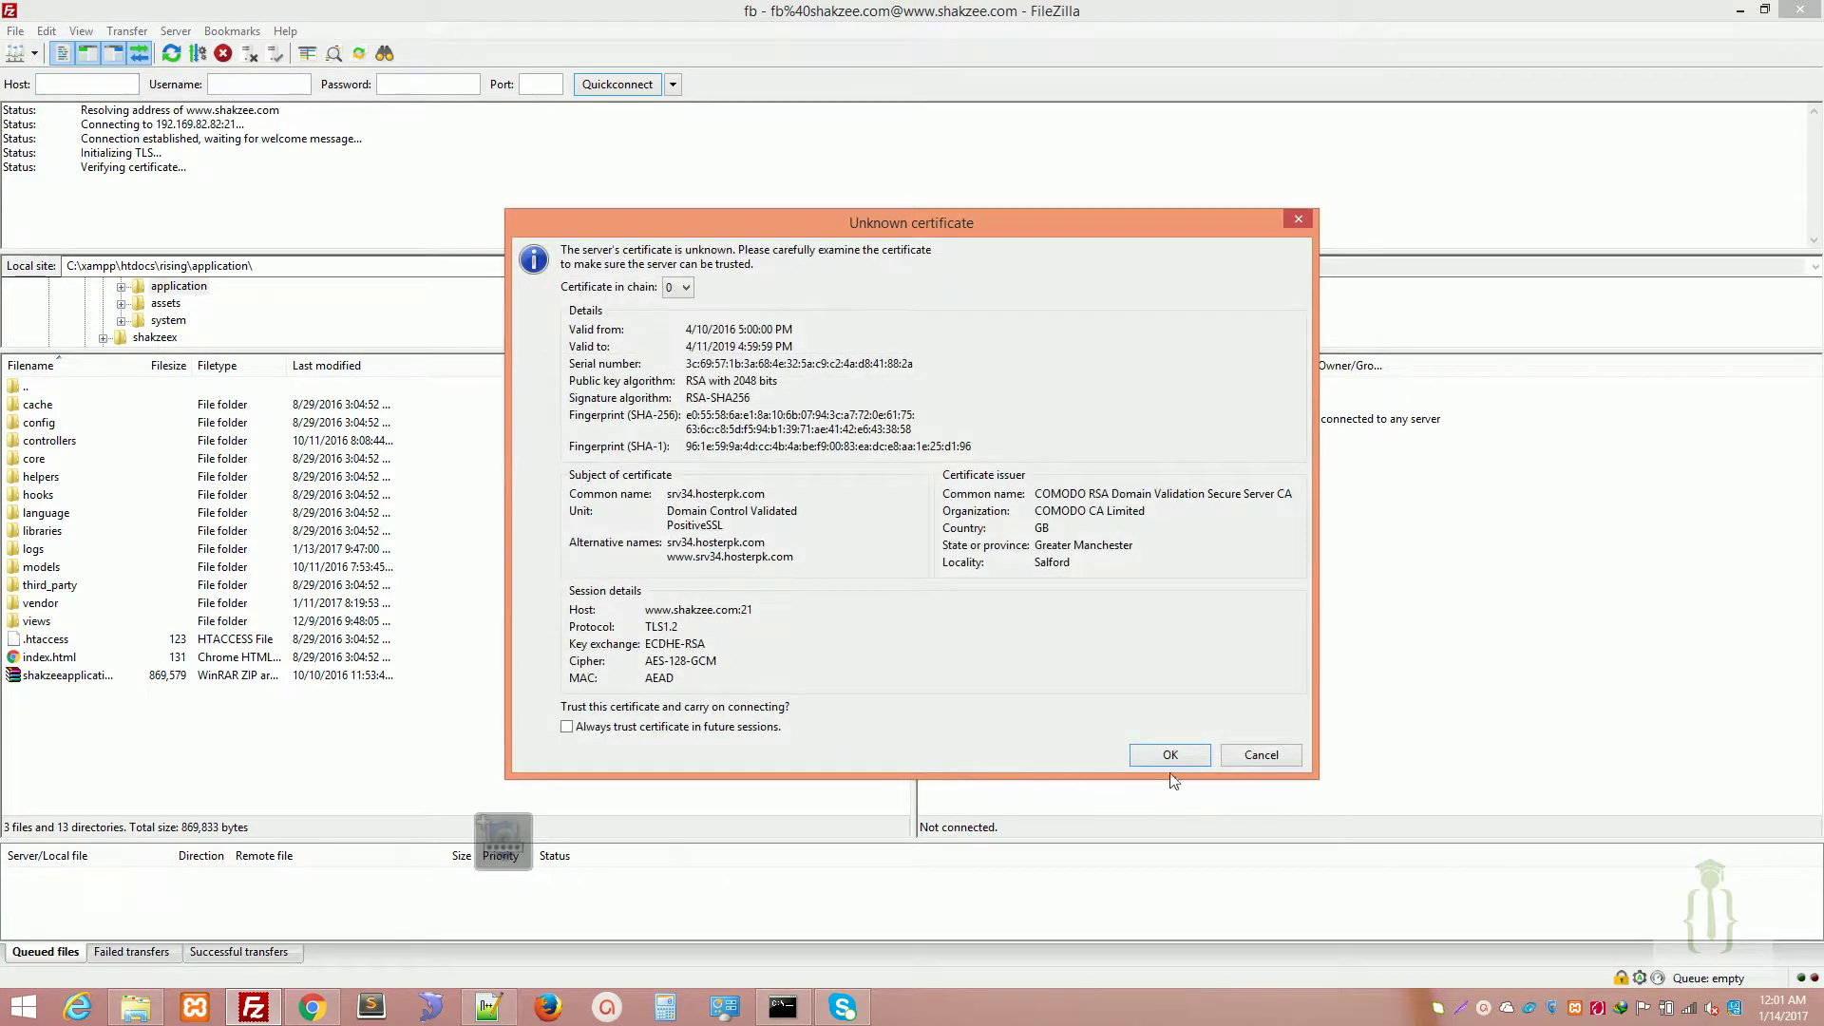
pyautogui.click(1170, 754)
# Set the local site to the folder C:\xampp\htdocs\fb
pyautogui.doubleClick(42, 386)
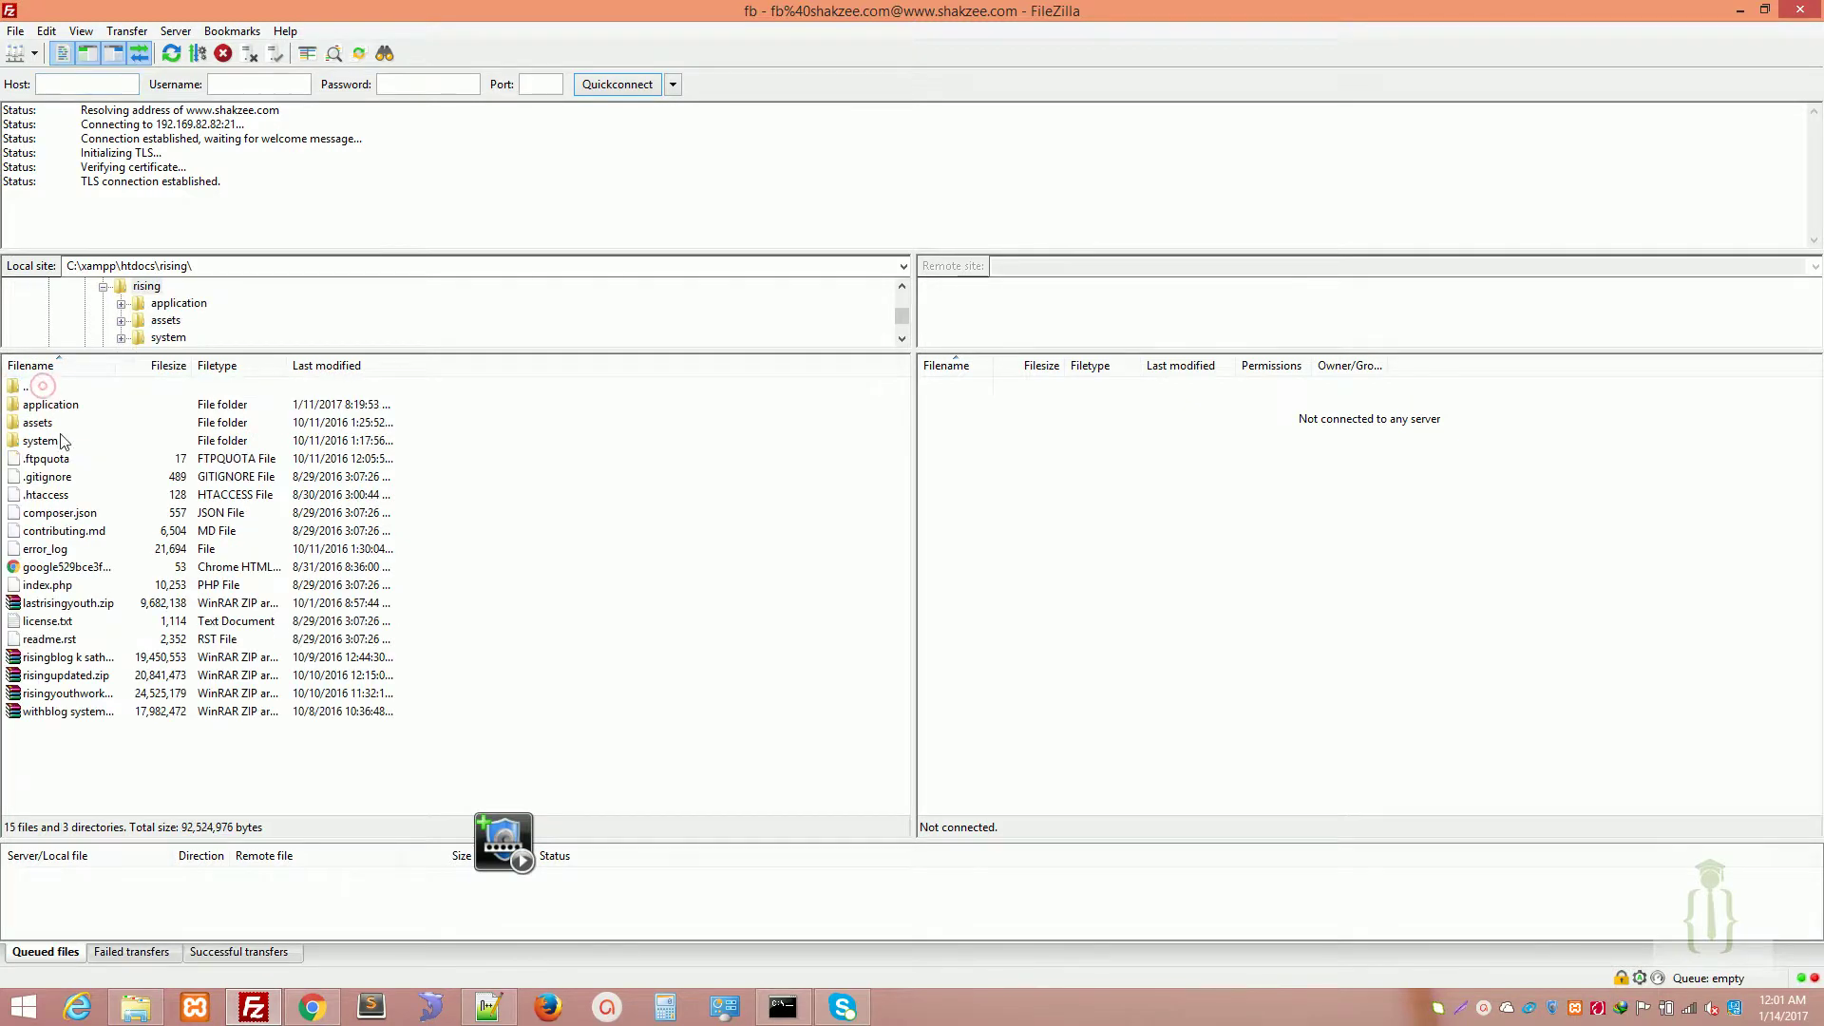
pyautogui.doubleClick(38, 386)
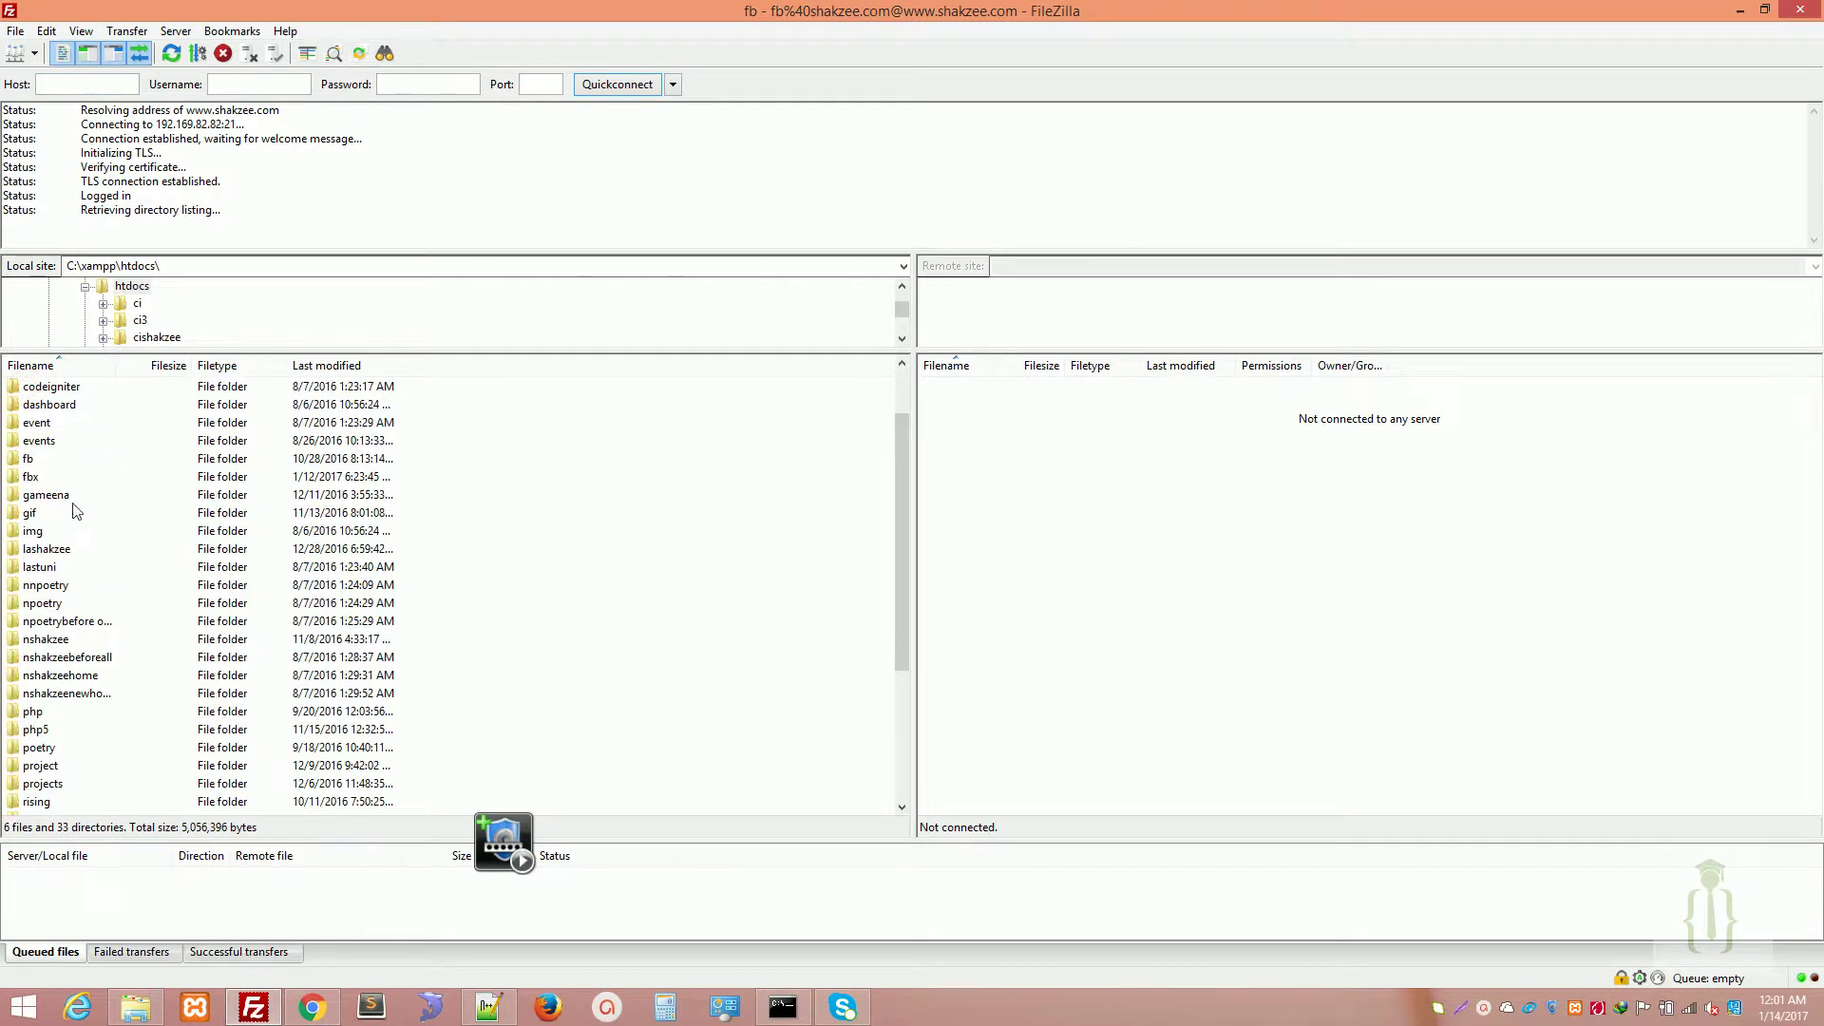
pyautogui.doubleClick(38, 465)
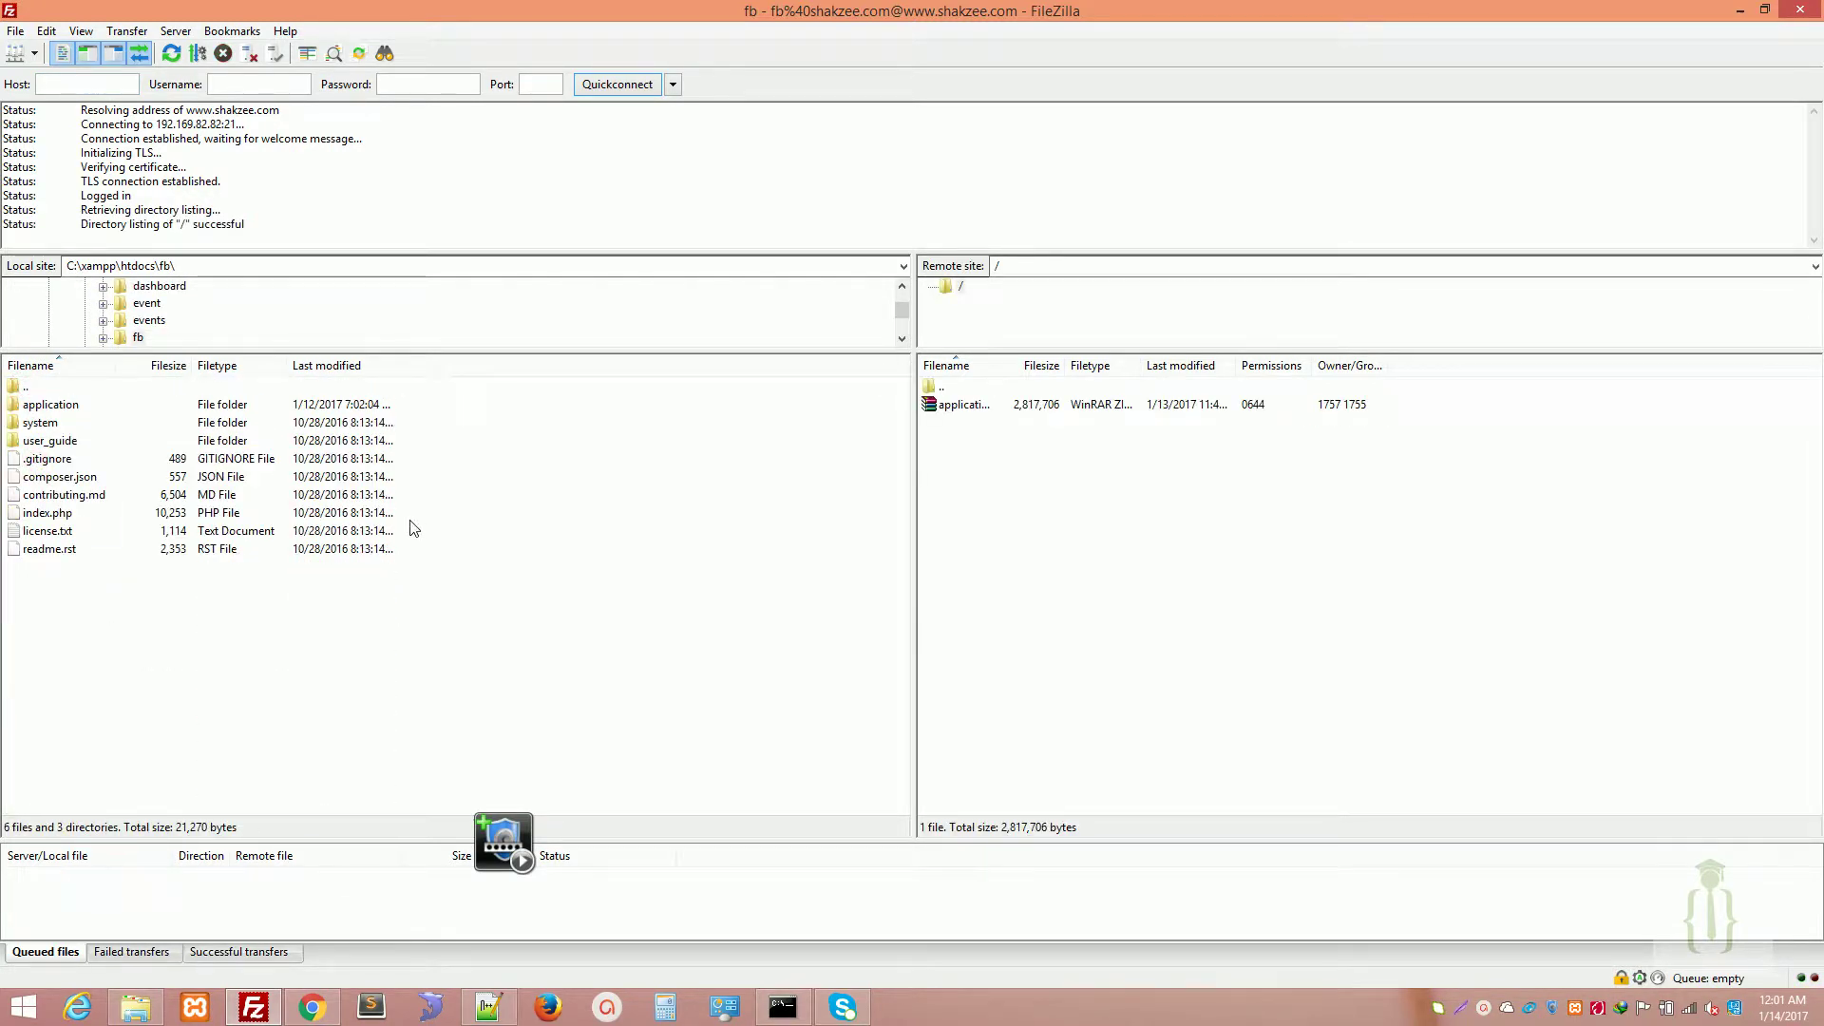
# Upload all files and folders of the local fb folder to the remote site's root directory
pyautogui.moveTo(83, 622); pyautogui.dragTo(82, 408)
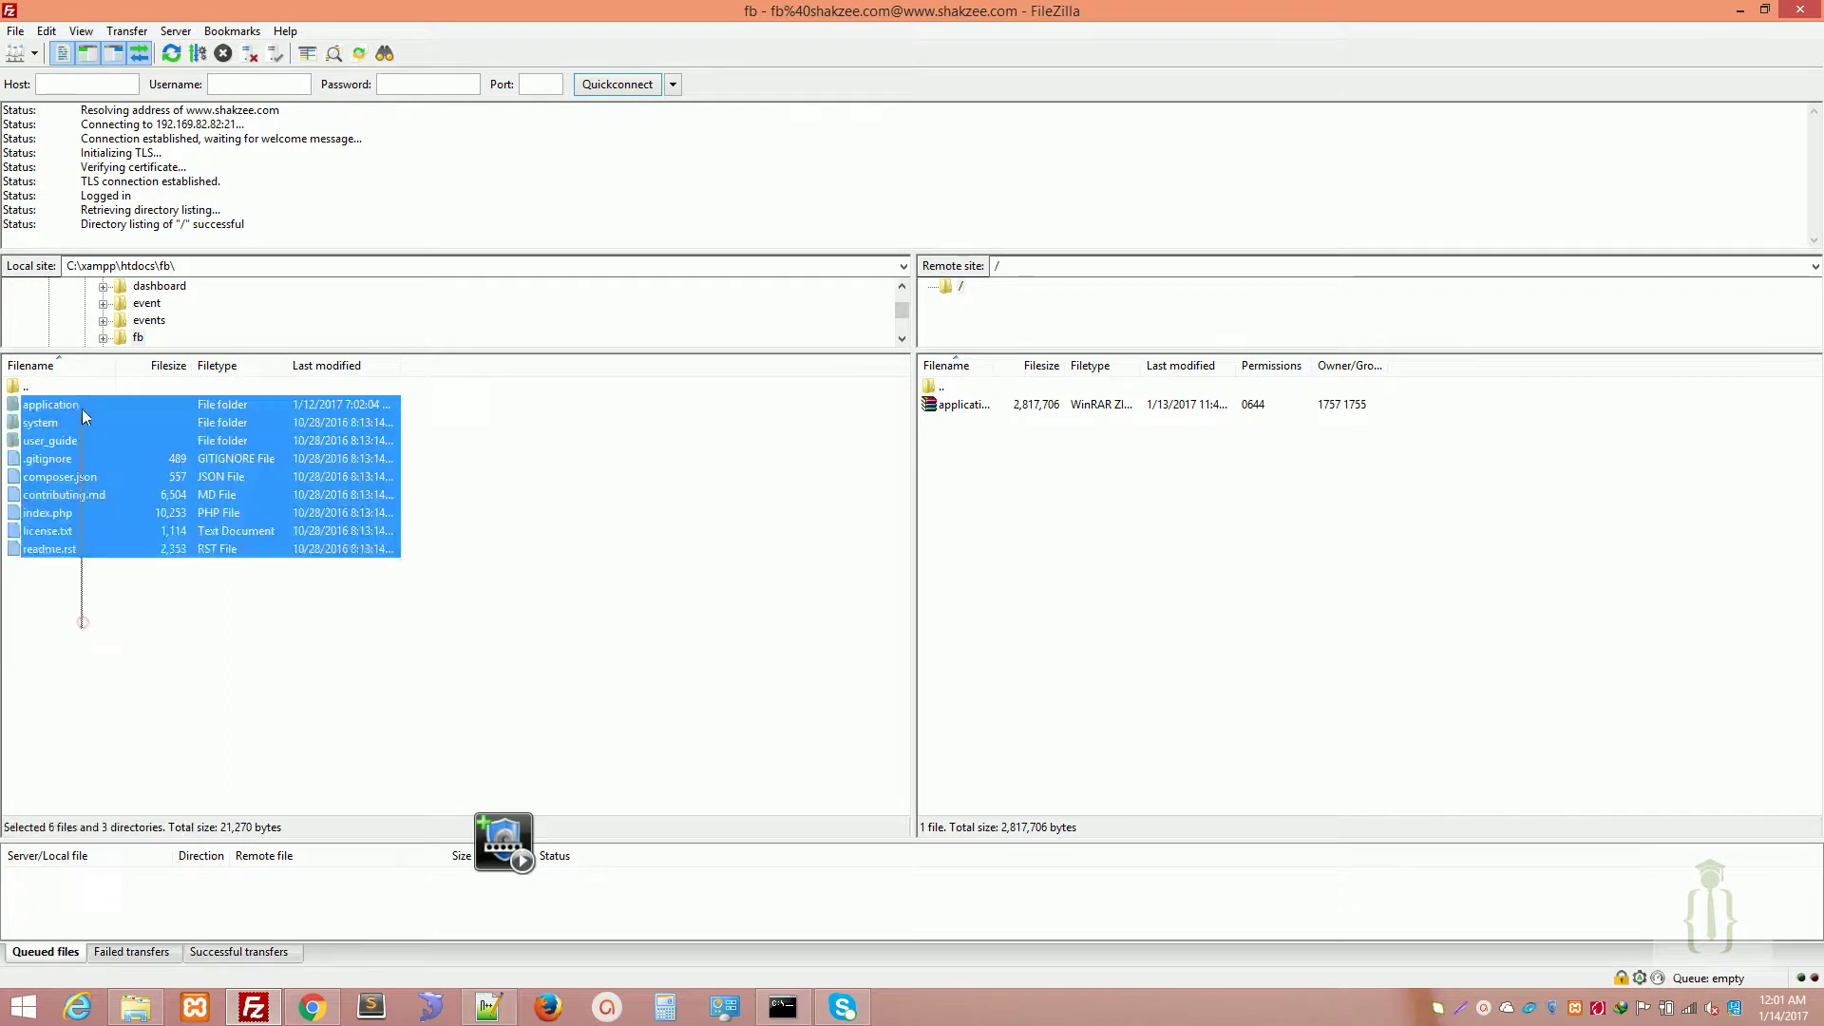
pyautogui.click(147, 609)
pyautogui.moveTo(45, 603); pyautogui.dragTo(54, 378)
pyautogui.click(95, 607)
pyautogui.moveTo(95, 607); pyautogui.dragTo(1220, 582)
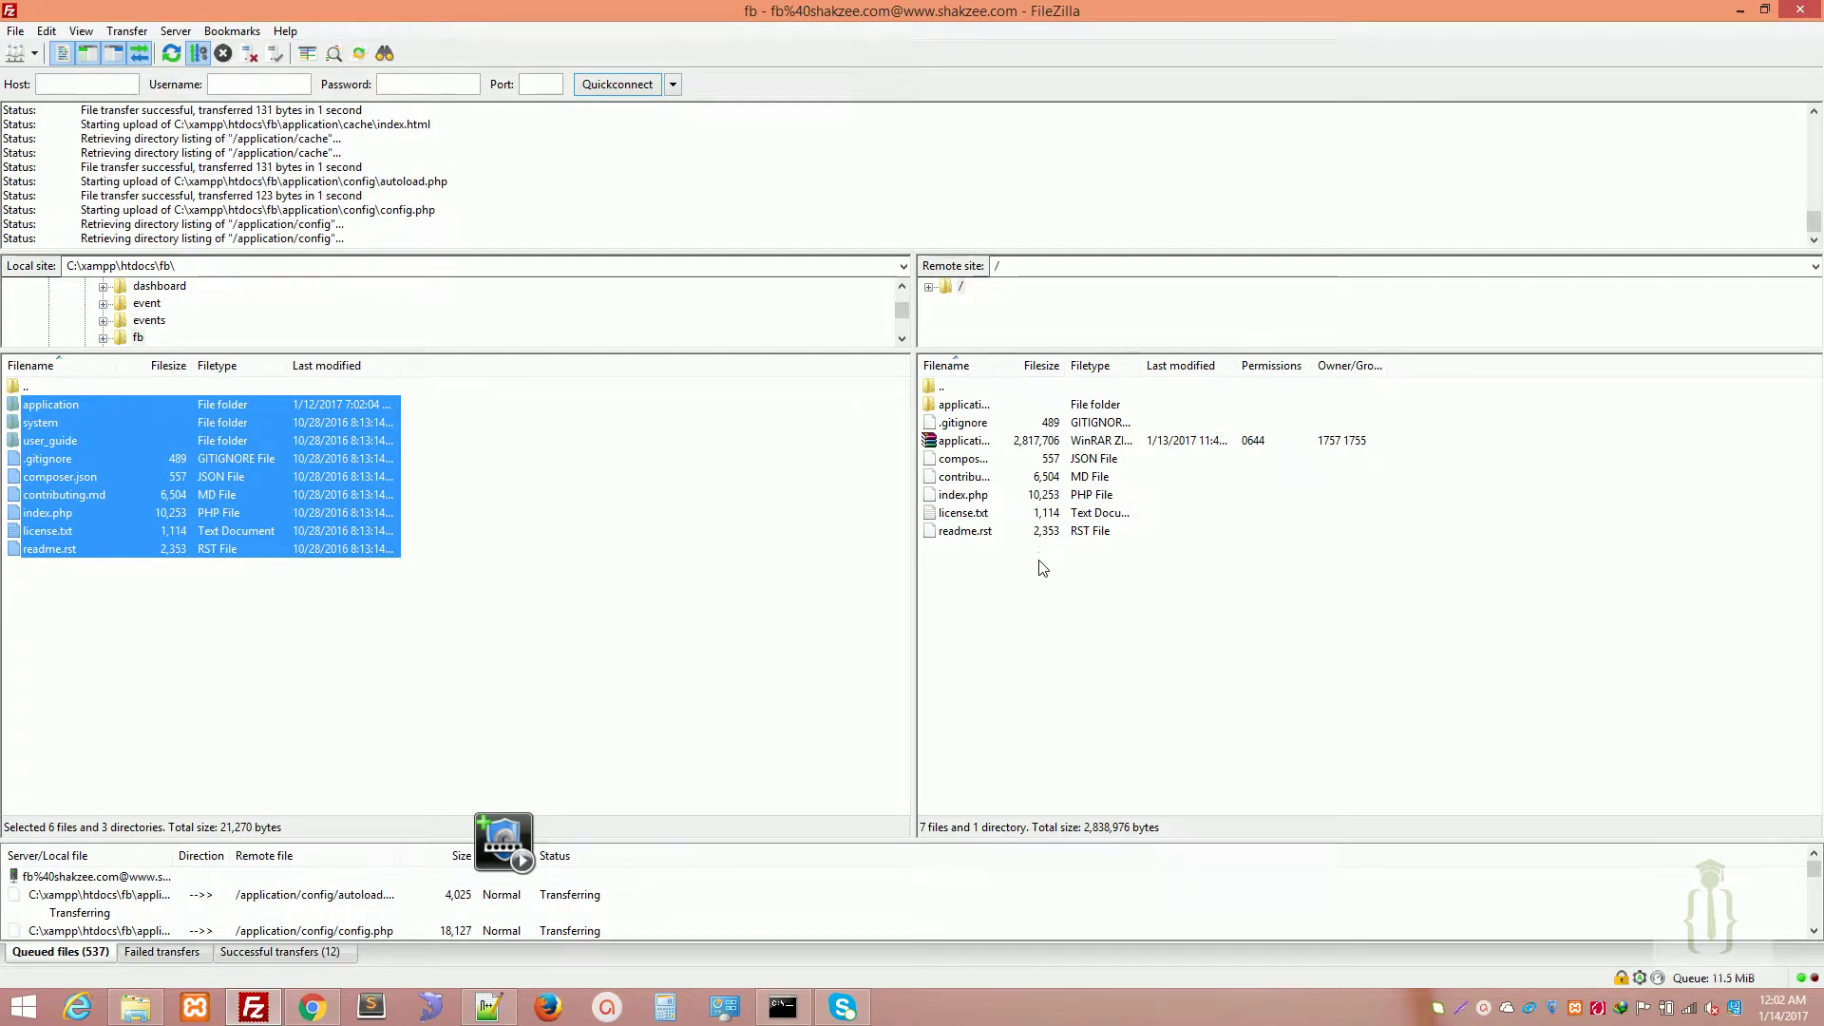
pyautogui.hotkey('alt', 'Tab')
pyautogui.hotkey('alt', 'Tab')
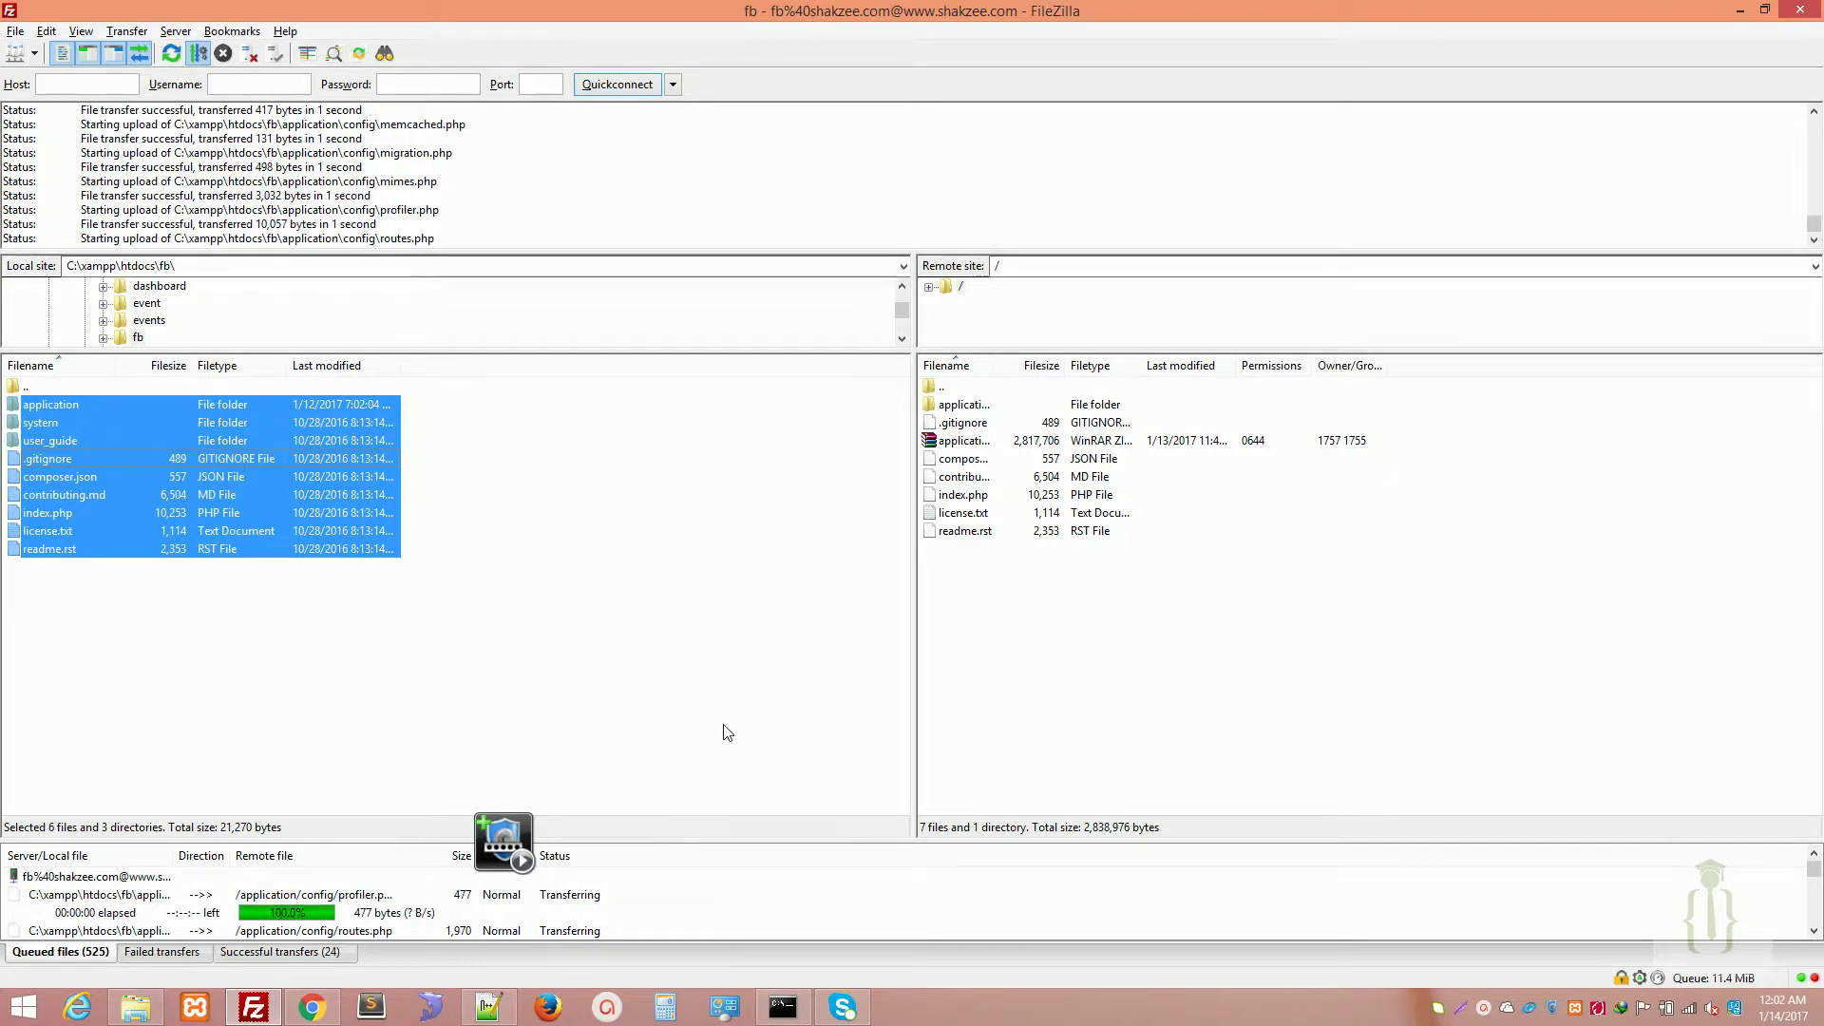
pyautogui.click(312, 1007)
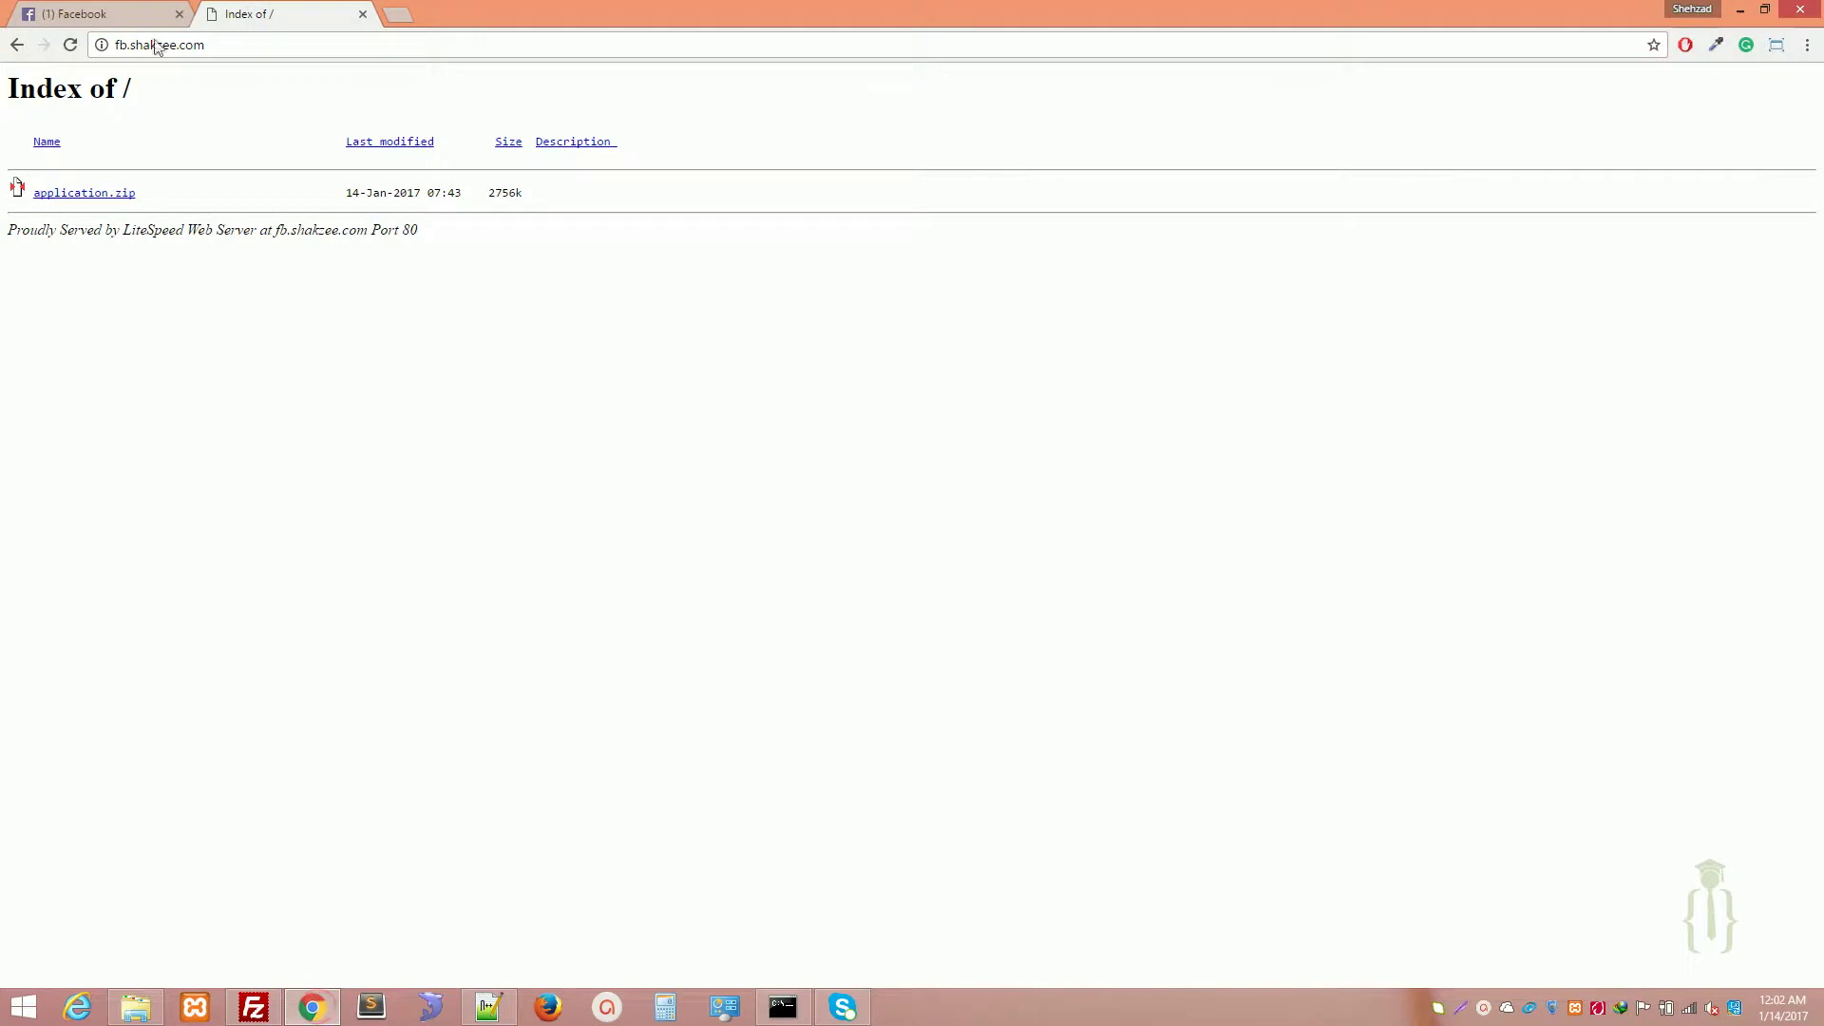
pyautogui.click(111, 11)
pyautogui.hotkey('alt', 'Tab')
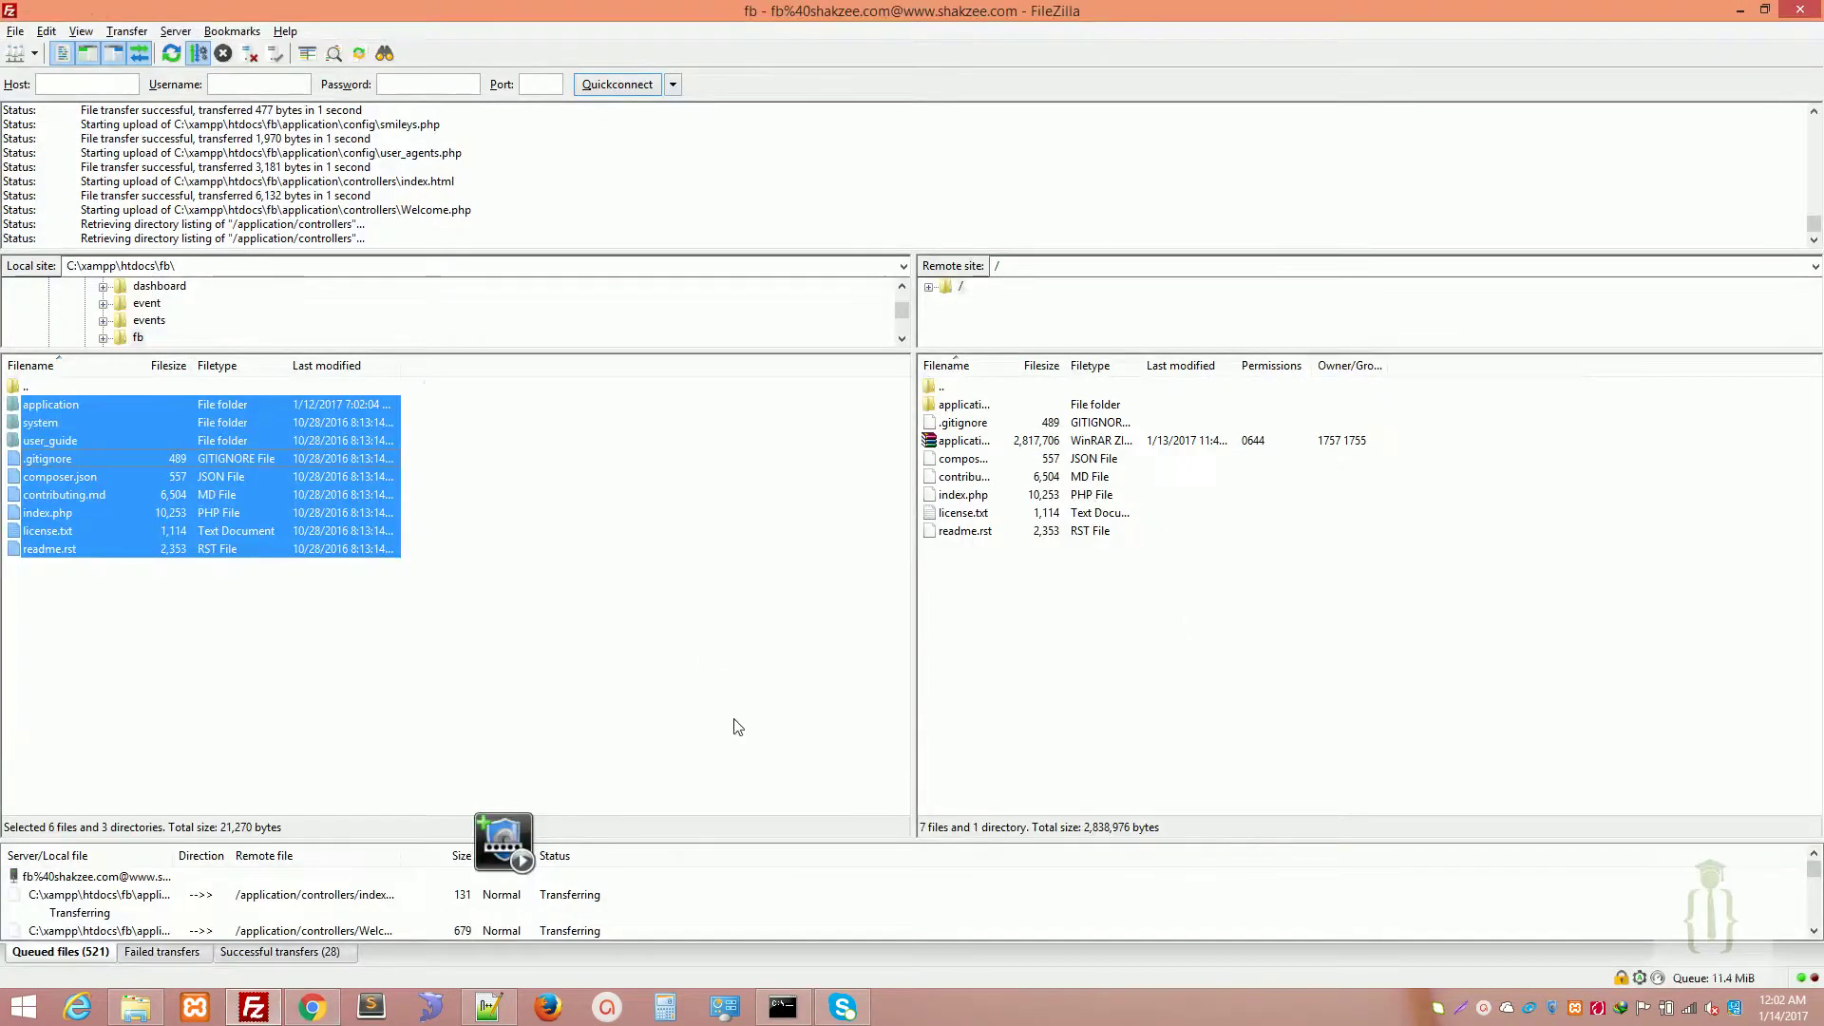
pyautogui.hotkey('alt', 'Tab')
pyautogui.hotkey('ctrl', 'Tab')
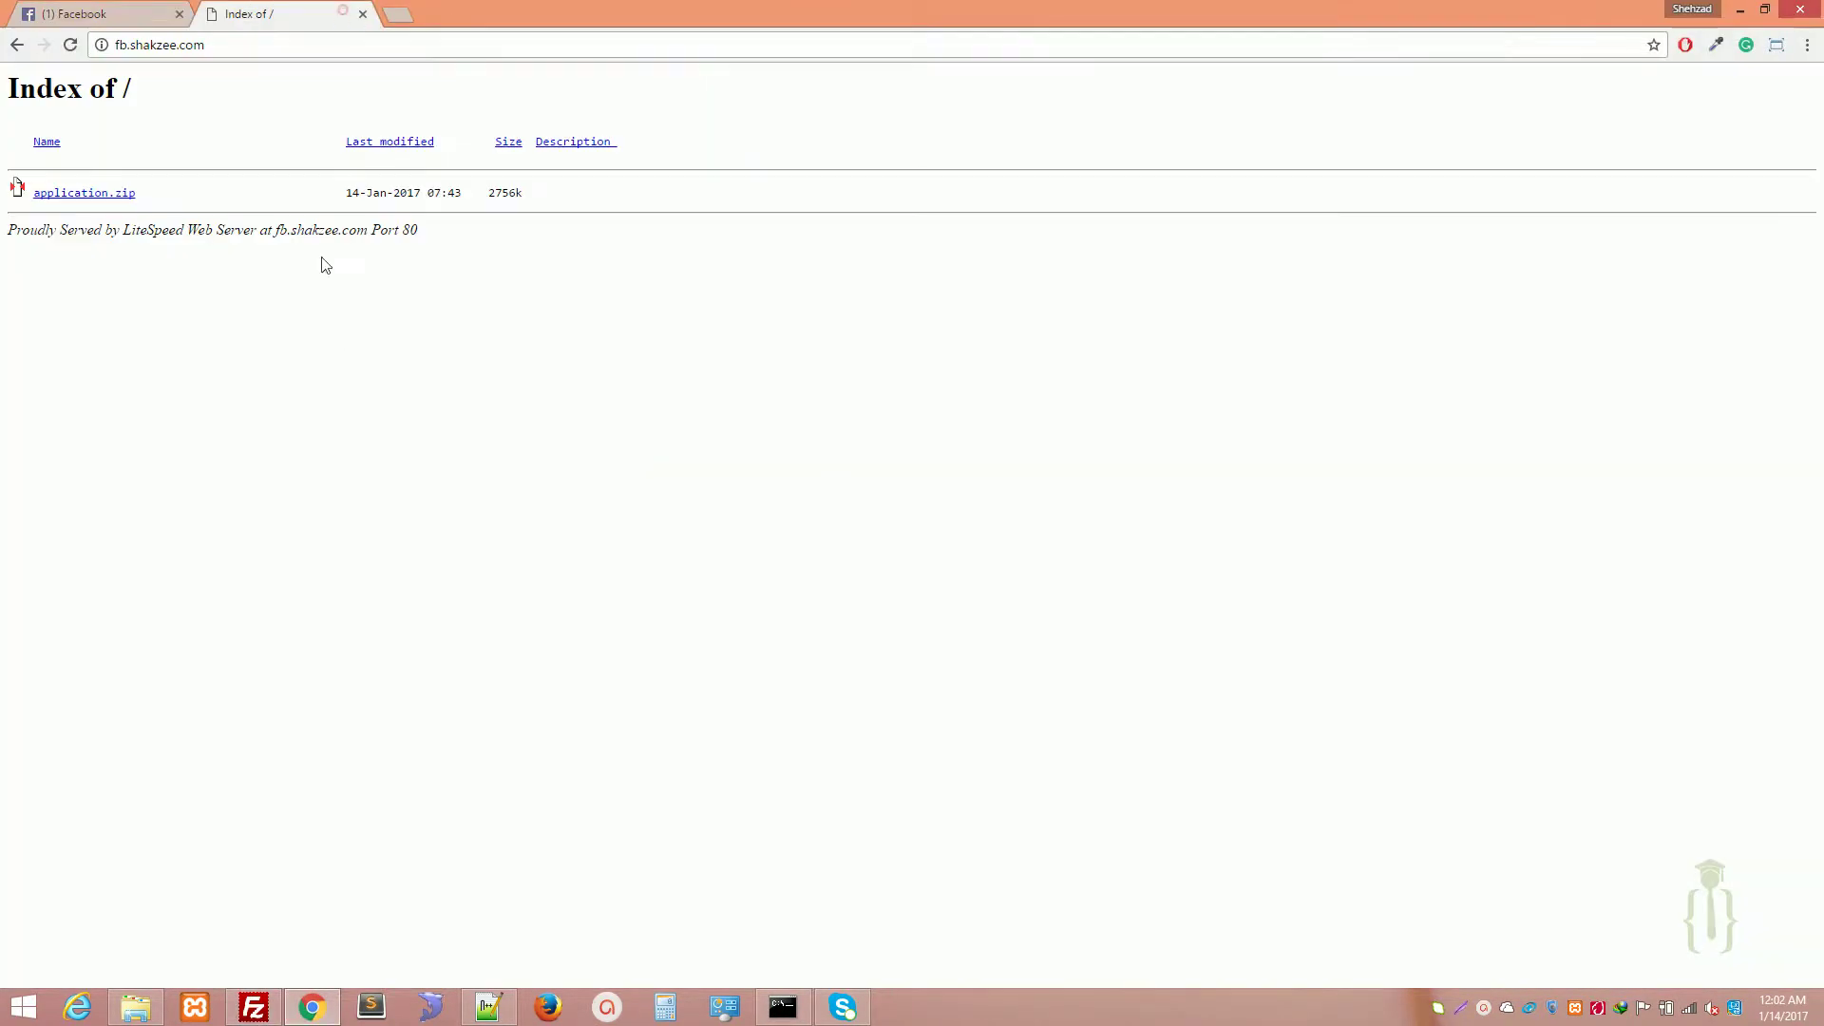
pyautogui.hotkey('alt', 'space')
pyautogui.press('Escape')
pyautogui.hotkey('ctrl', 'Tab')
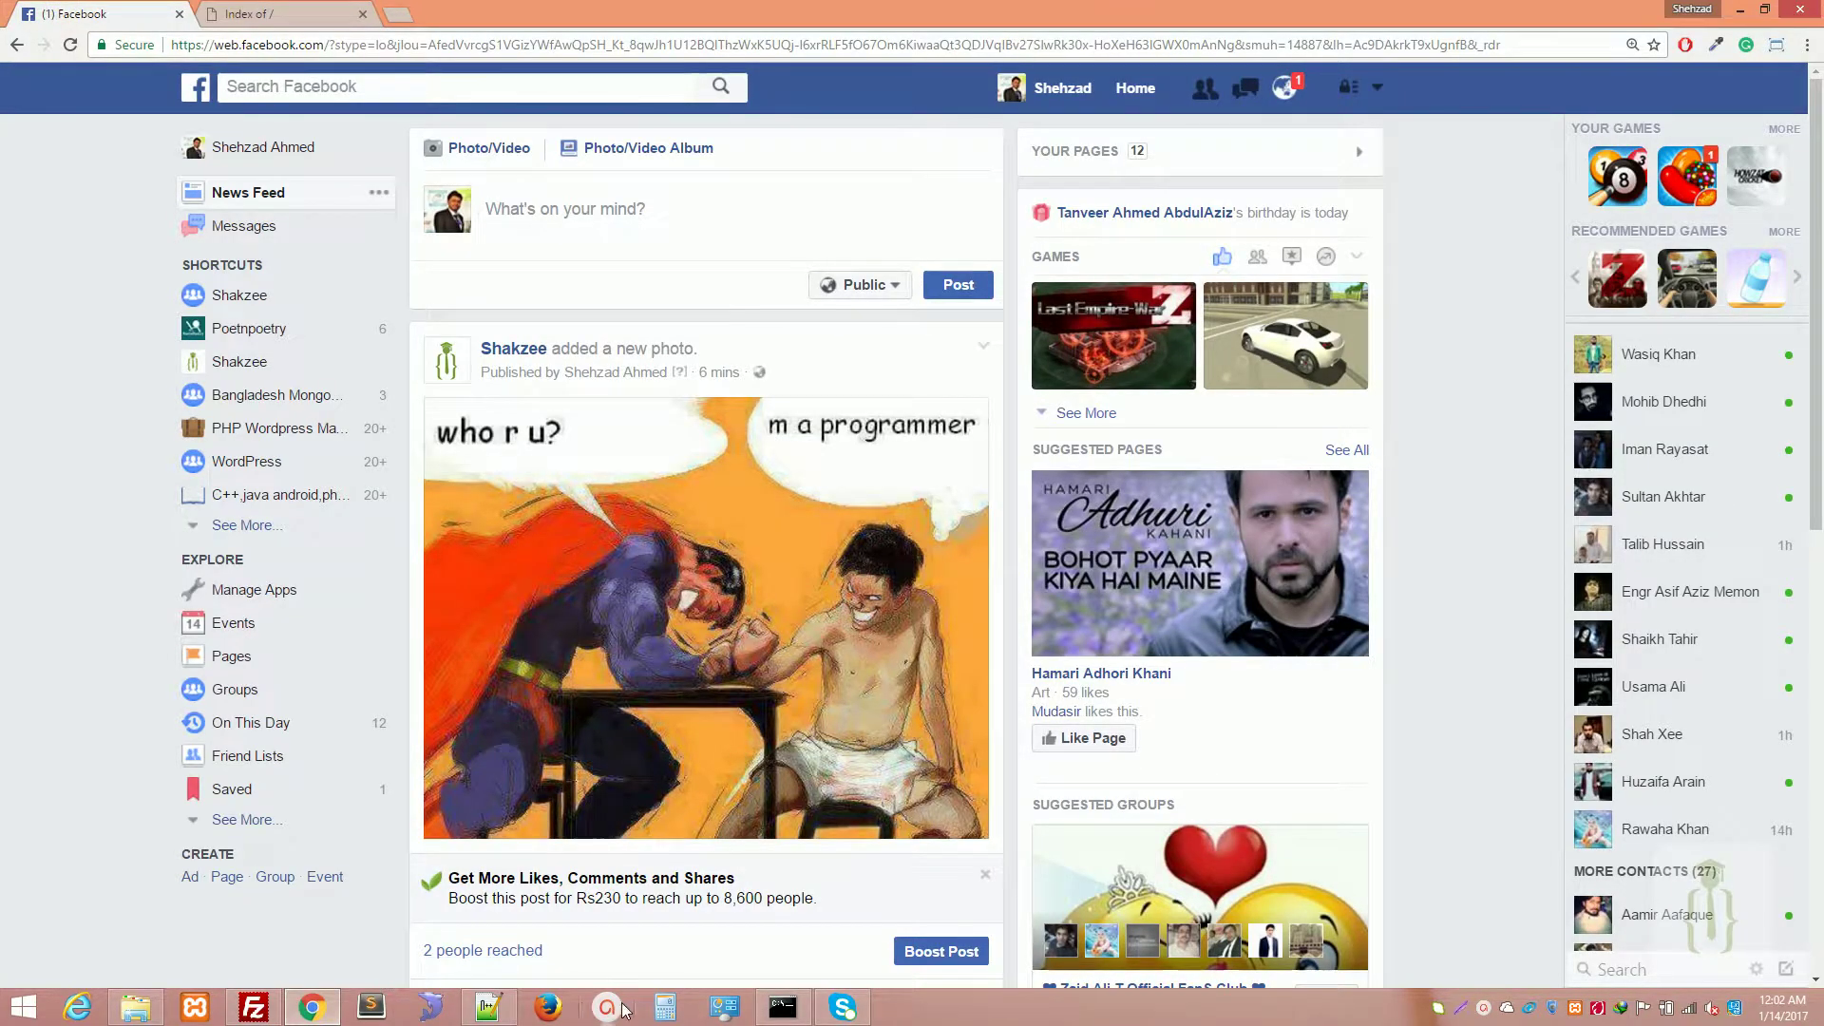
# Close FileZilla while the file transfers are still running, confirming the exit
pyautogui.click(253, 1007)
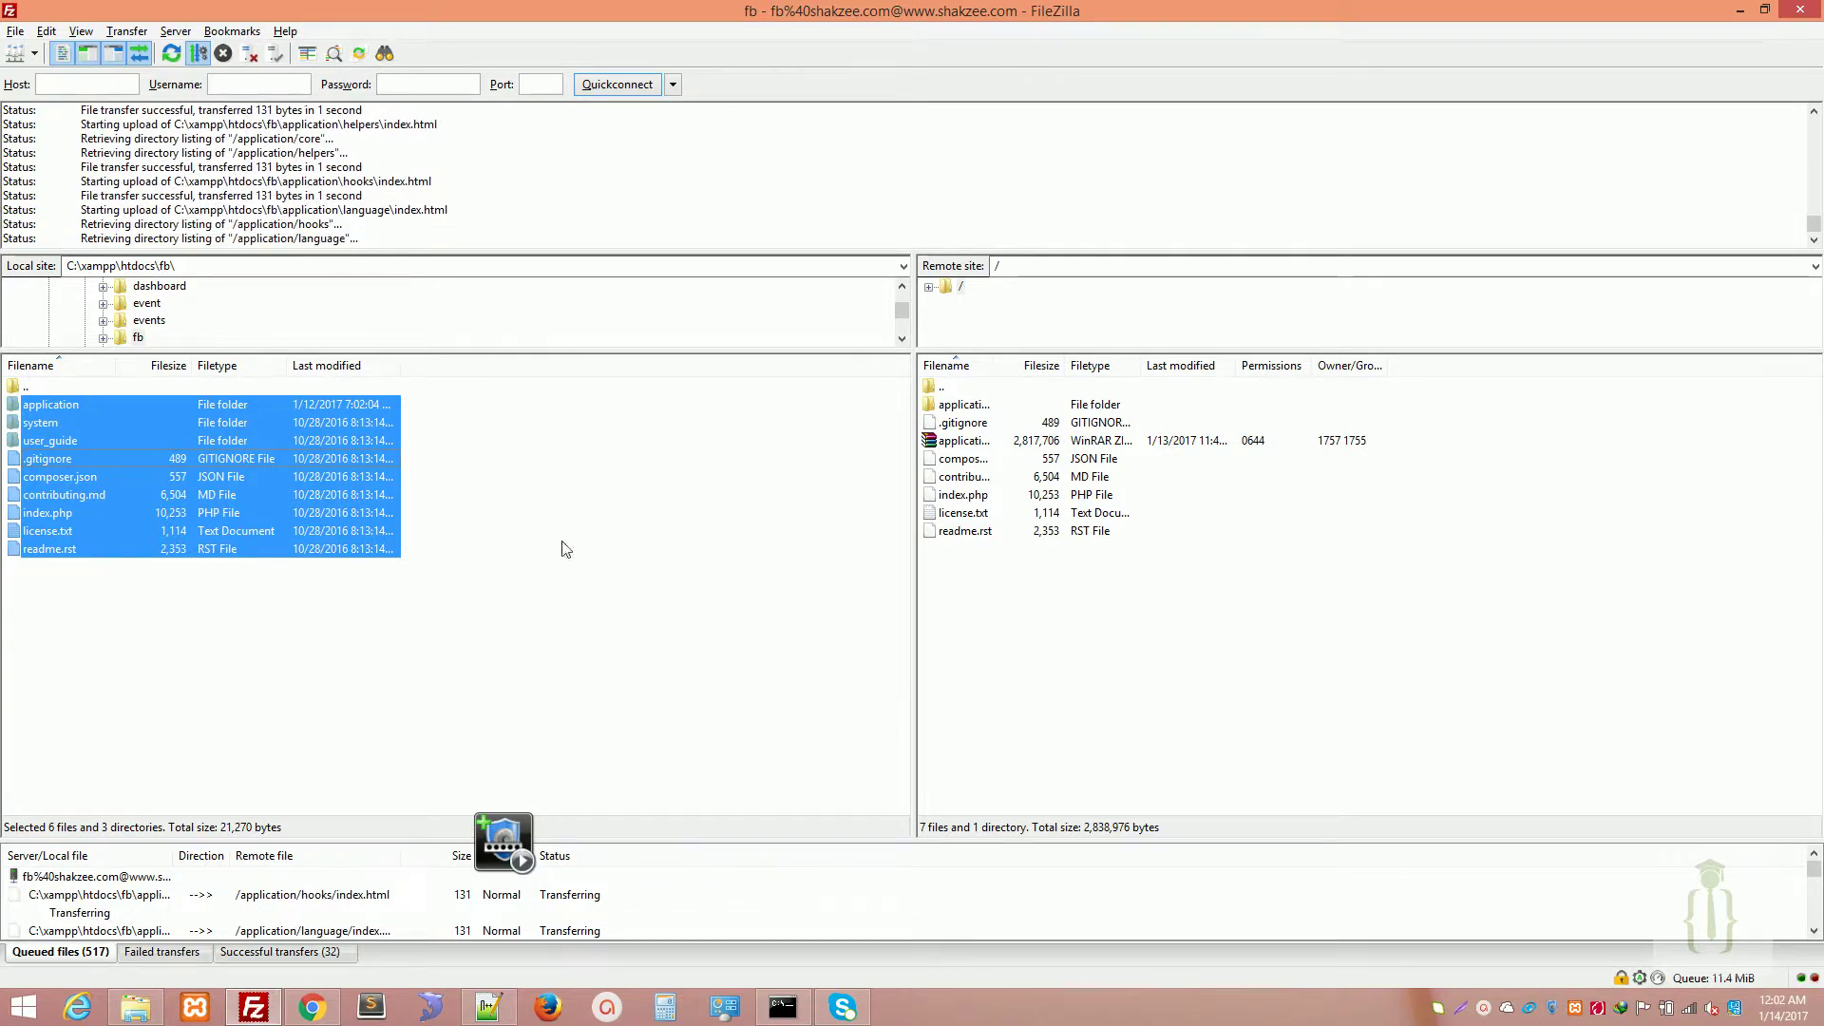
pyautogui.click(1800, 9)
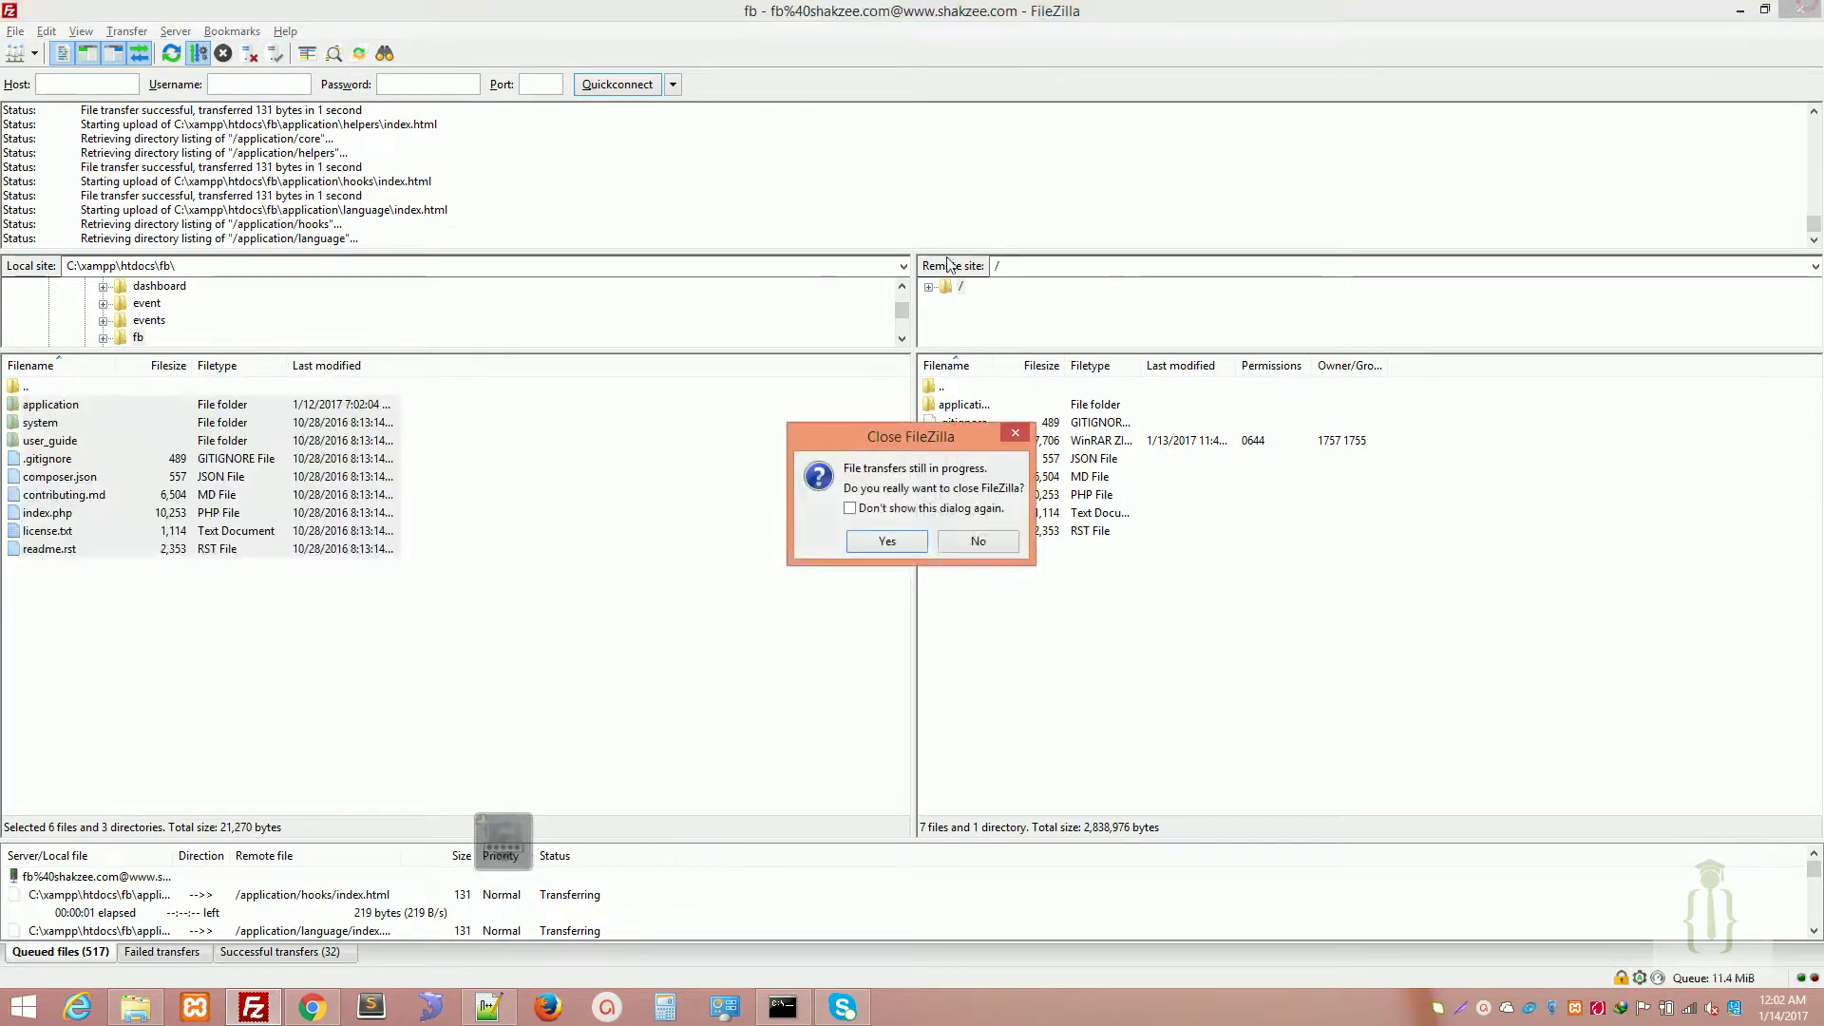
pyautogui.click(887, 541)
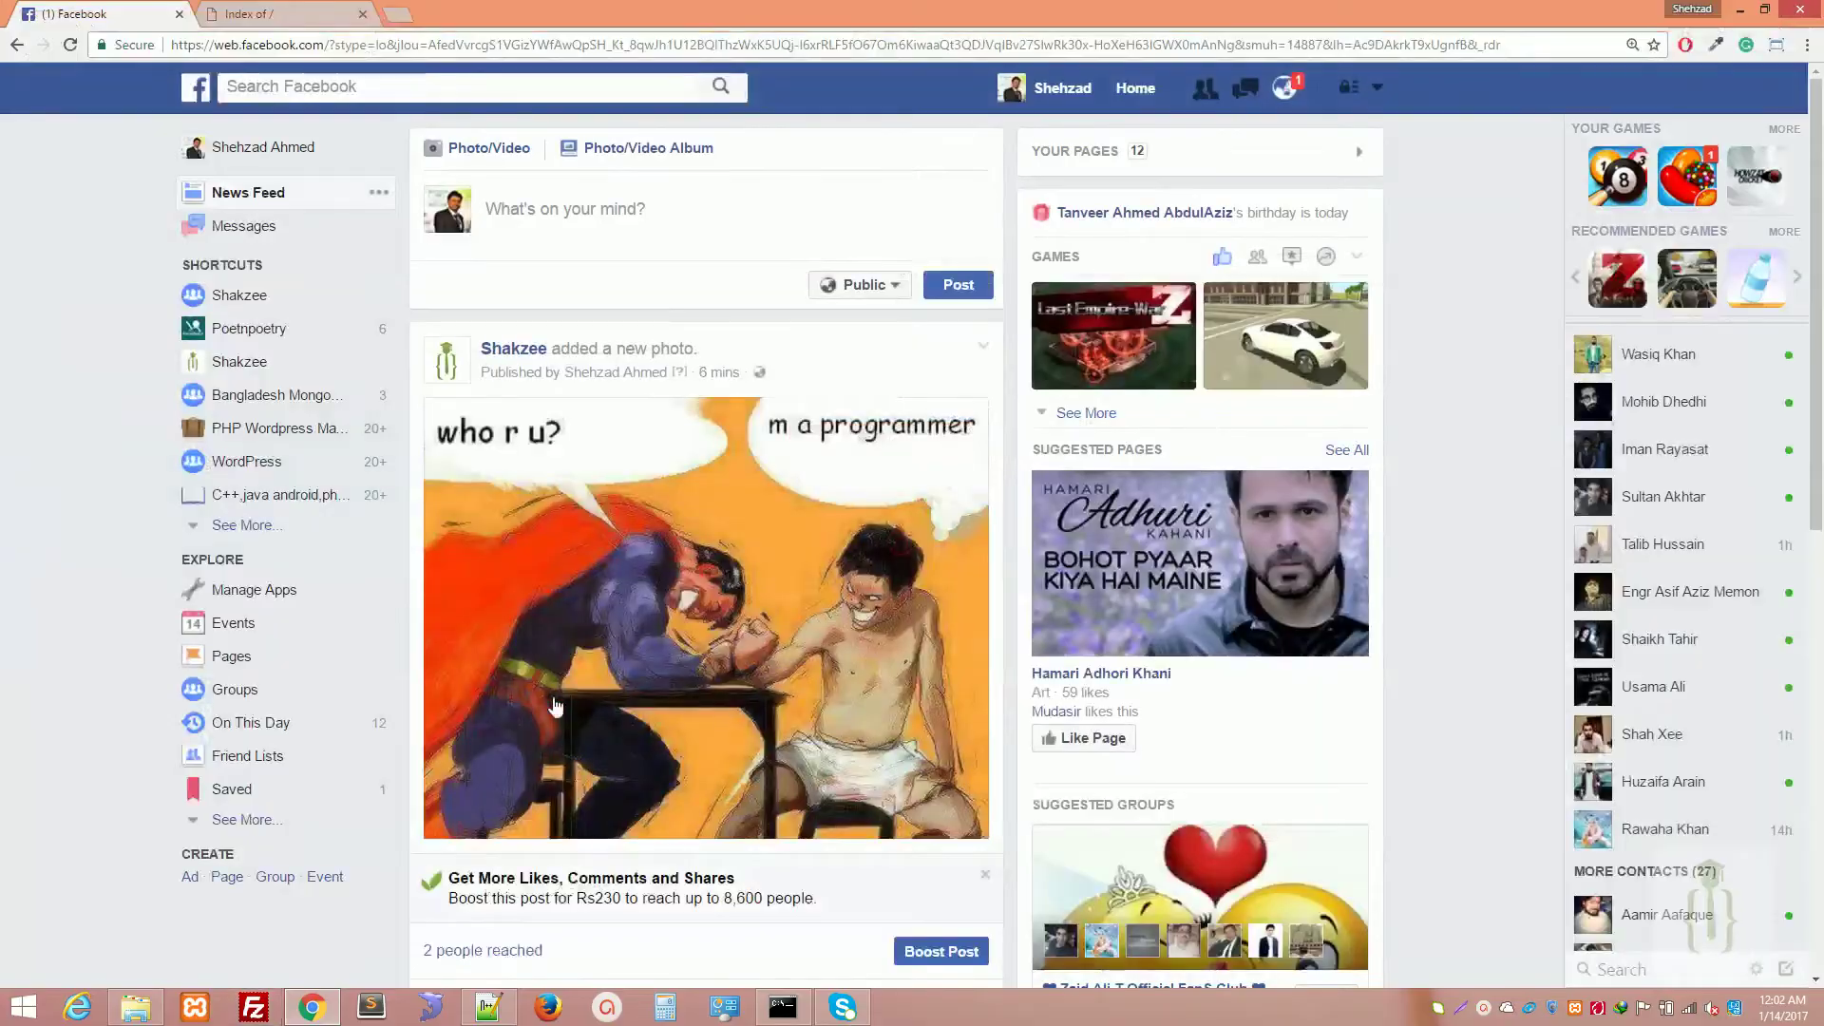
# Compress the entire contents of the local fb folder into a ZIP-format archive named fb.zip
pyautogui.click(135, 1007)
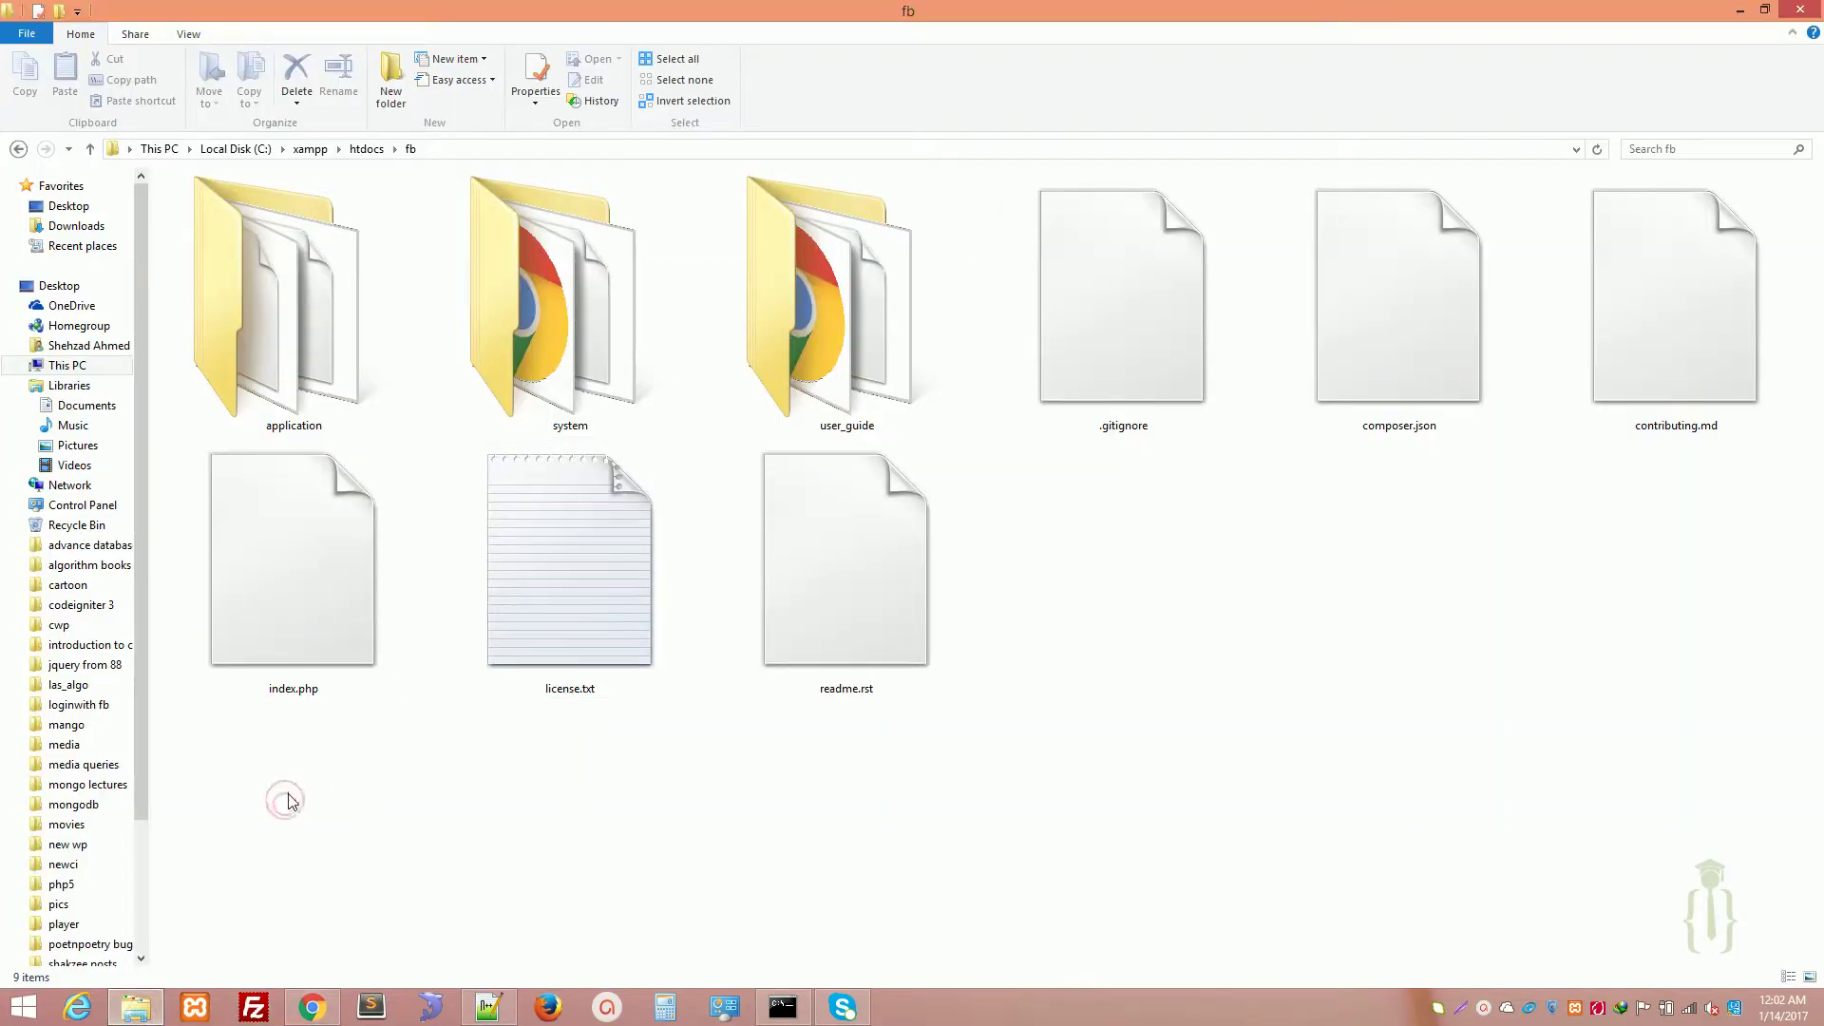
pyautogui.hotkey('ctrl', 'a')
pyautogui.rightClick(280, 285)
pyautogui.click(344, 404)
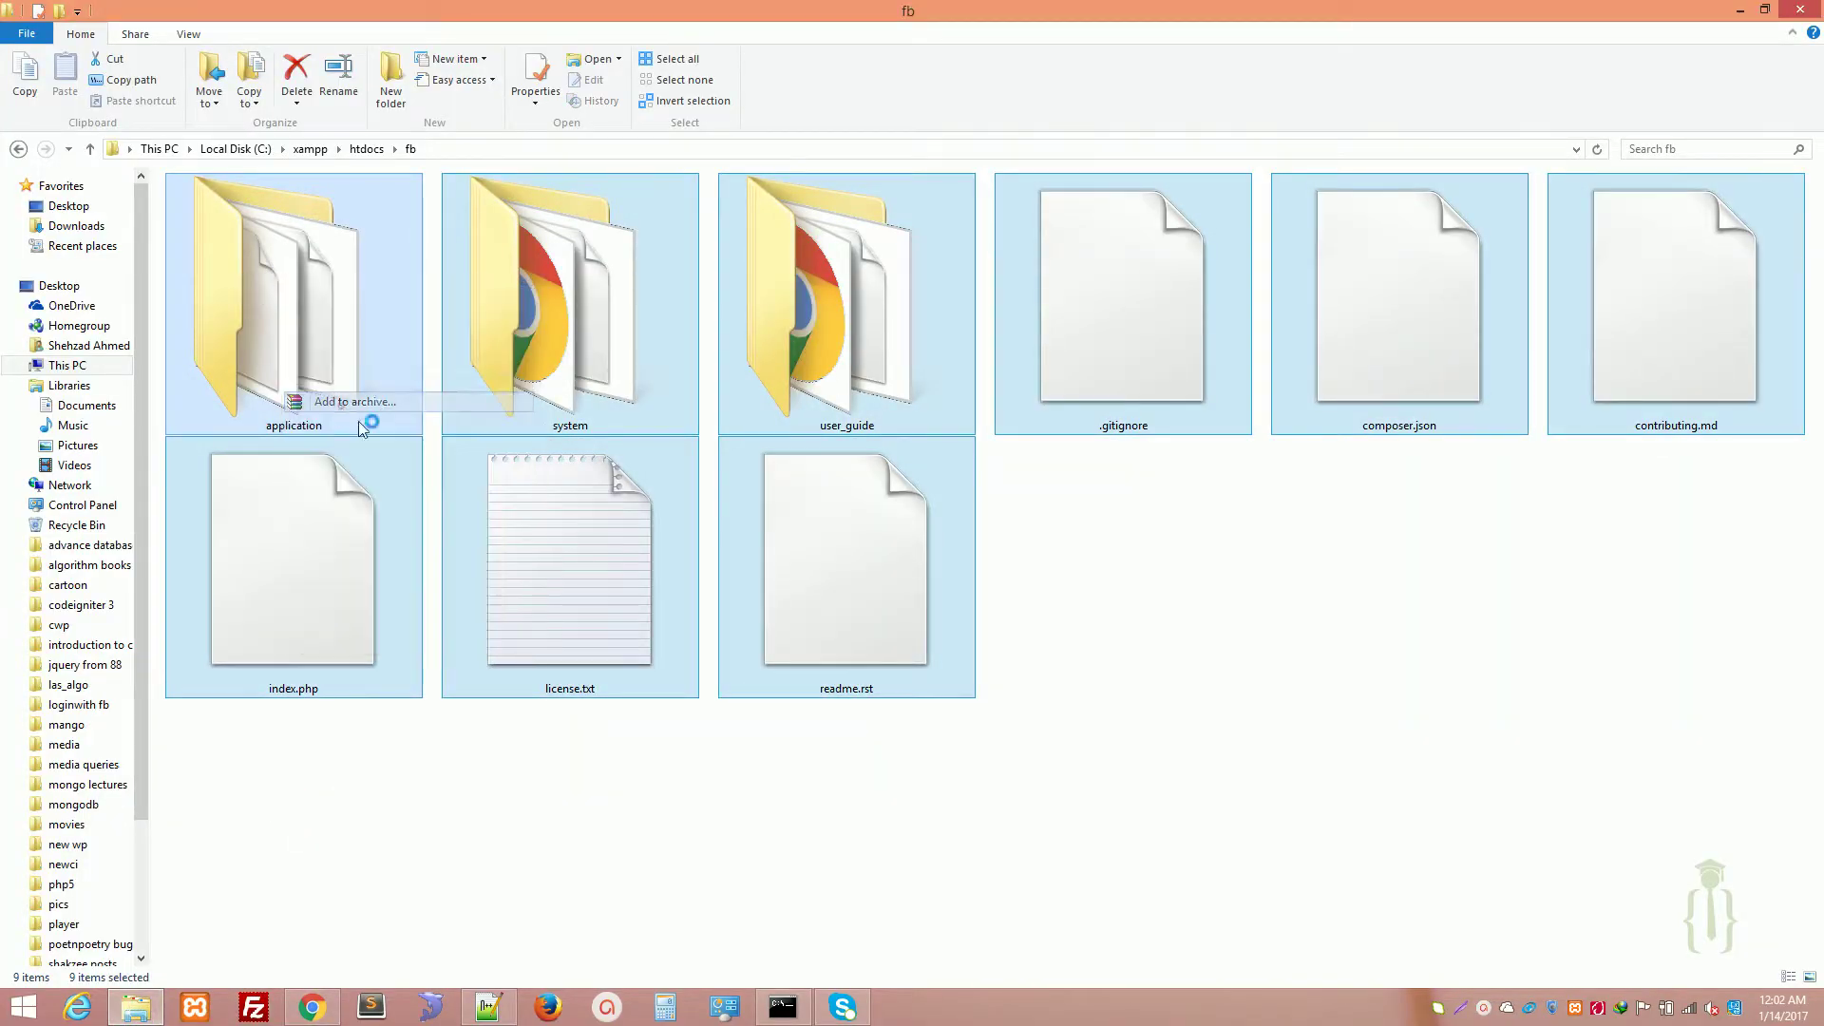
pyautogui.click(838, 480)
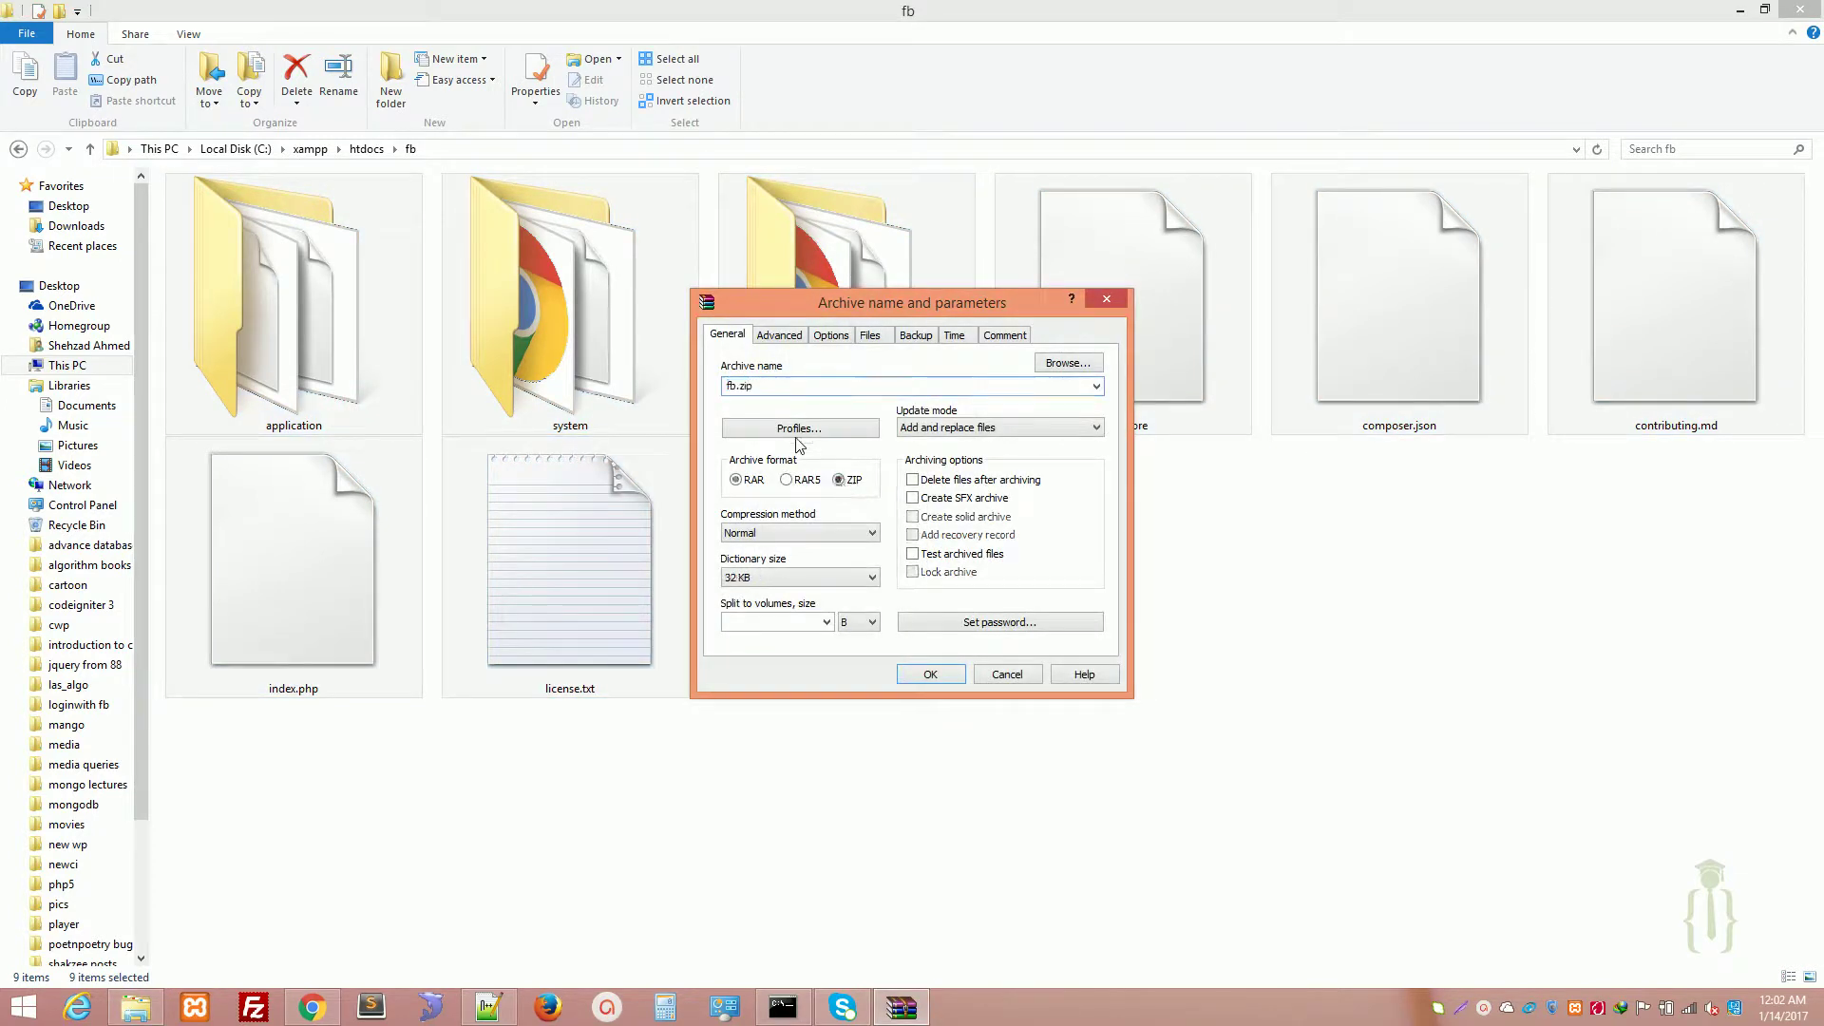
pyautogui.click(930, 675)
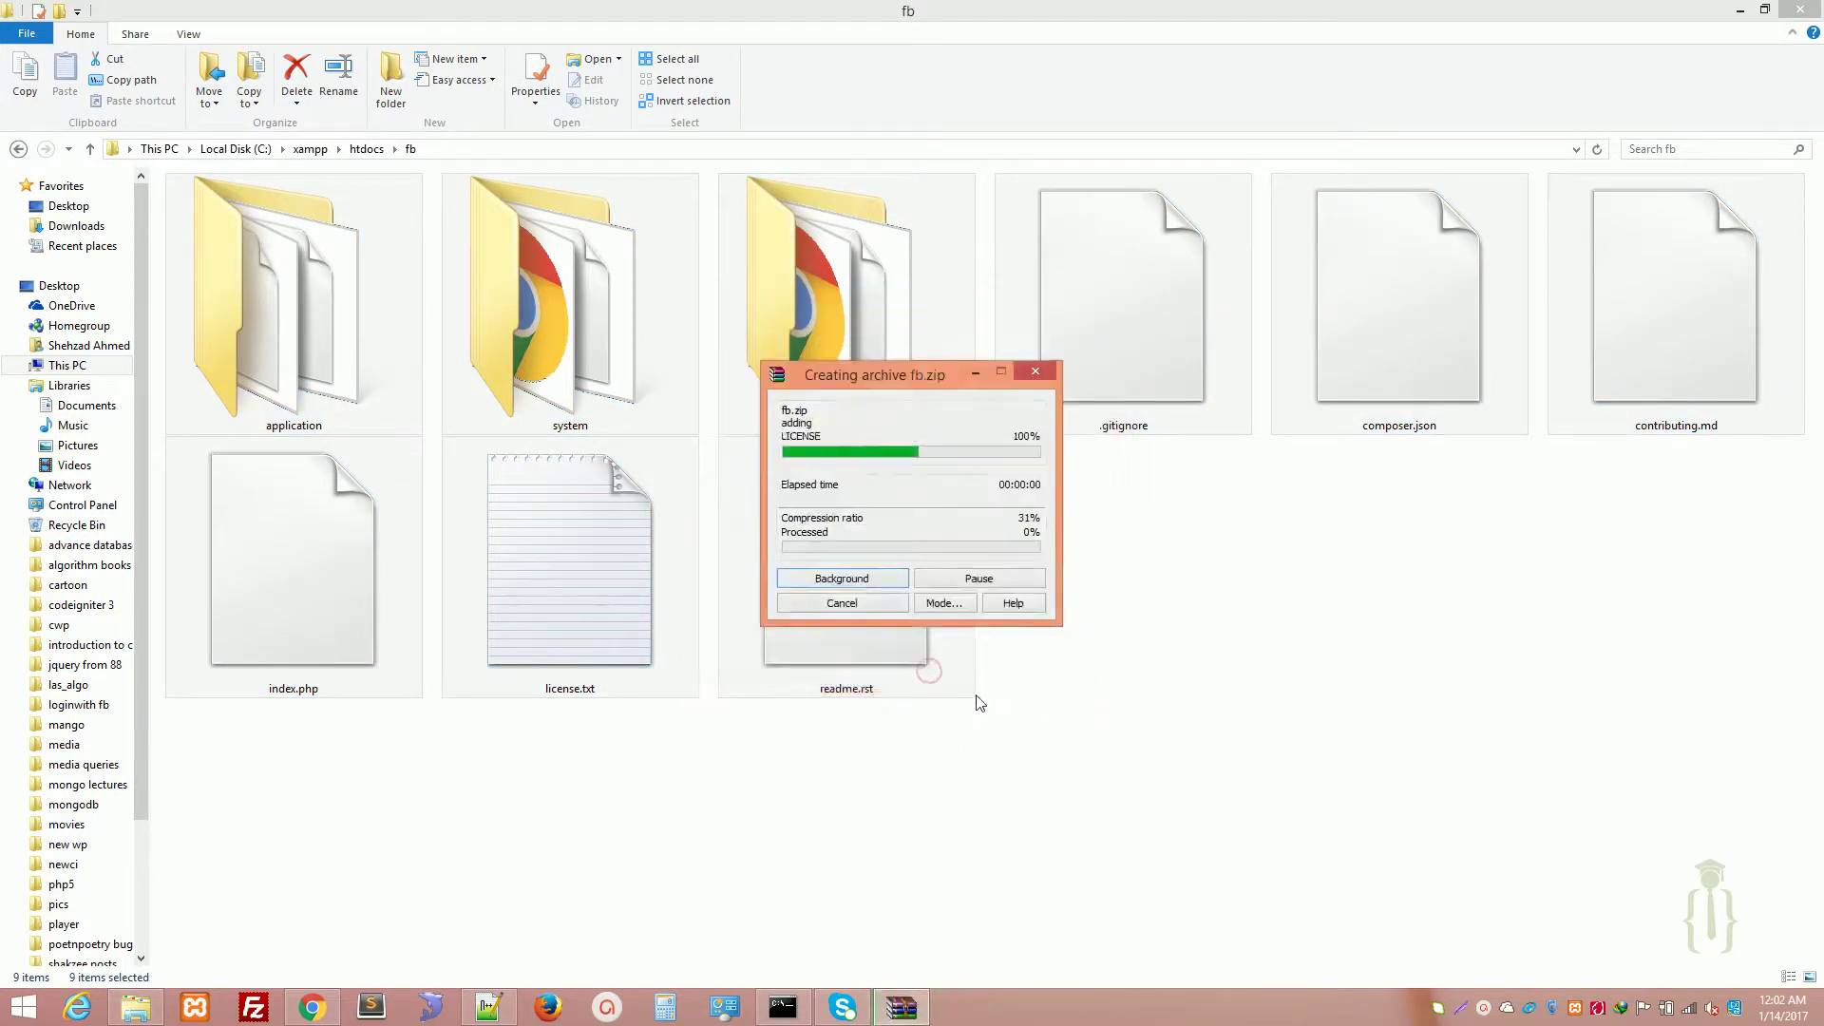
pyautogui.click(332, 1015)
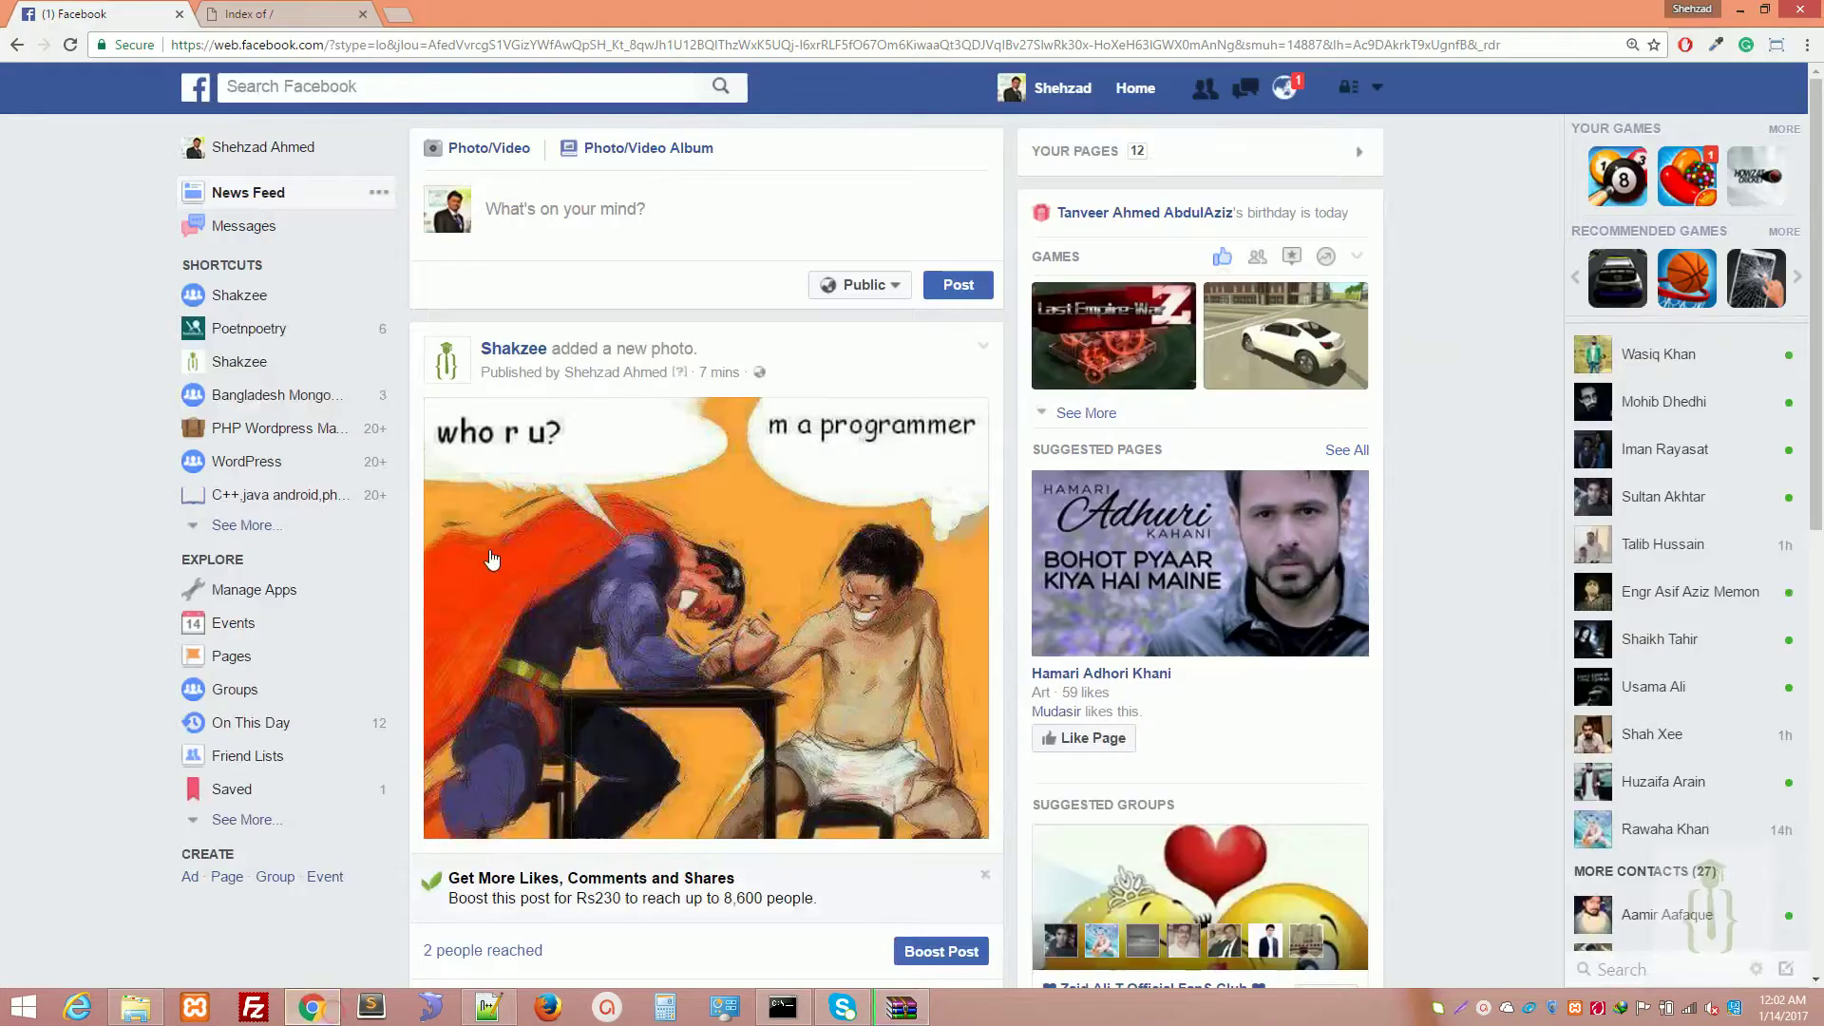
pyautogui.click(409, 17)
pyautogui.write('shakze')
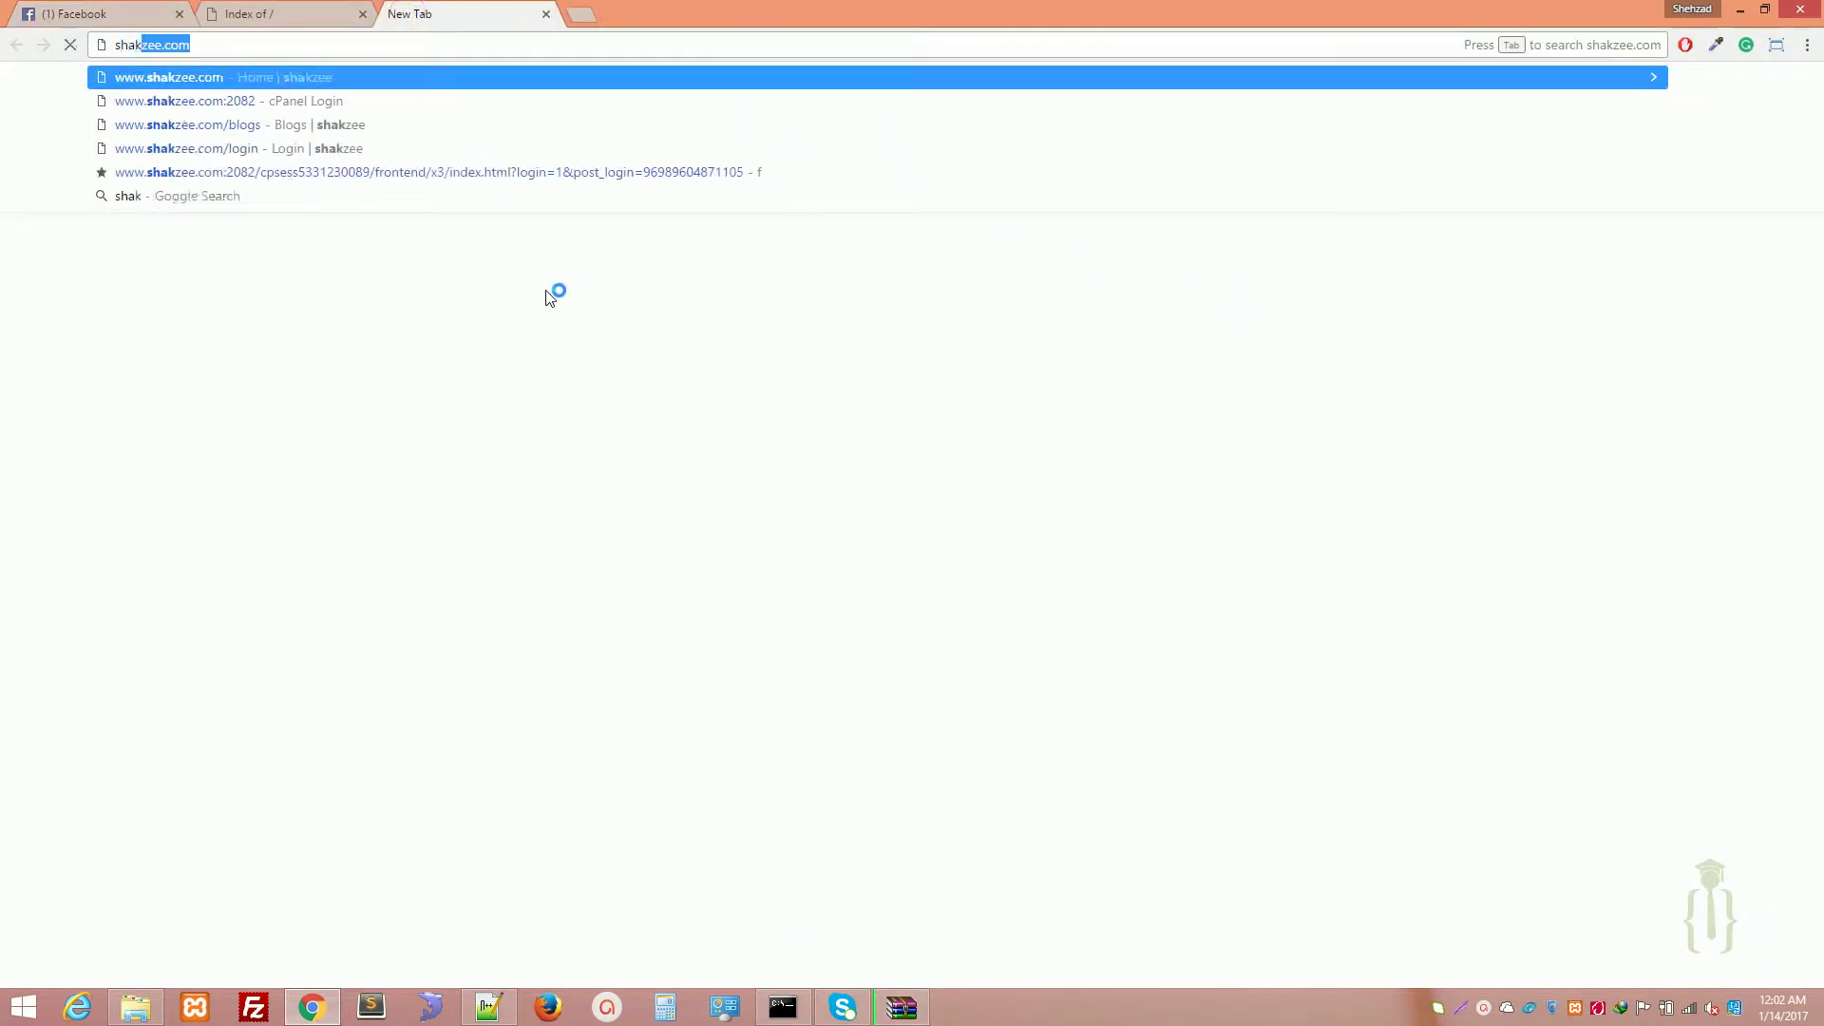
pyautogui.press('BackSpace')
pyautogui.press('BackSpace')
pyautogui.press('BackSpace')
pyautogui.press('BackSpace')
pyautogui.press('BackSpace')
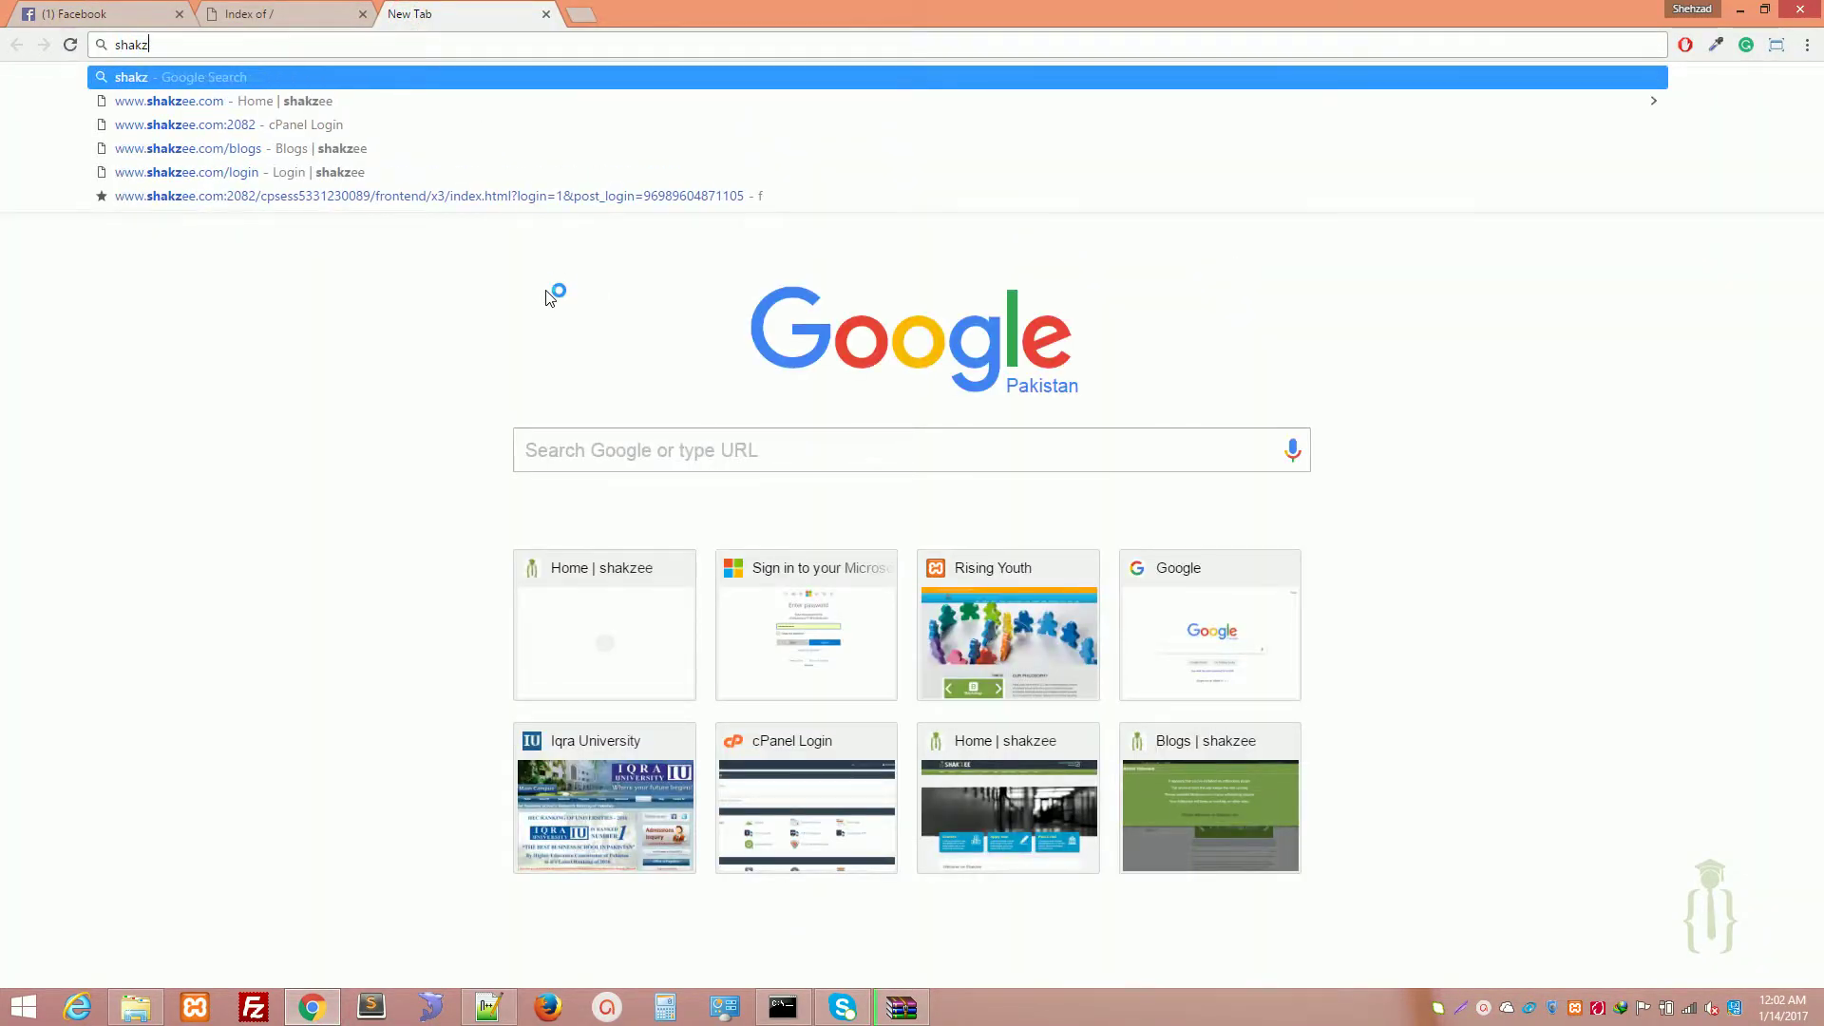
pyautogui.press('BackSpace')
pyautogui.press('BackSpace')
pyautogui.write('wwww.sh')
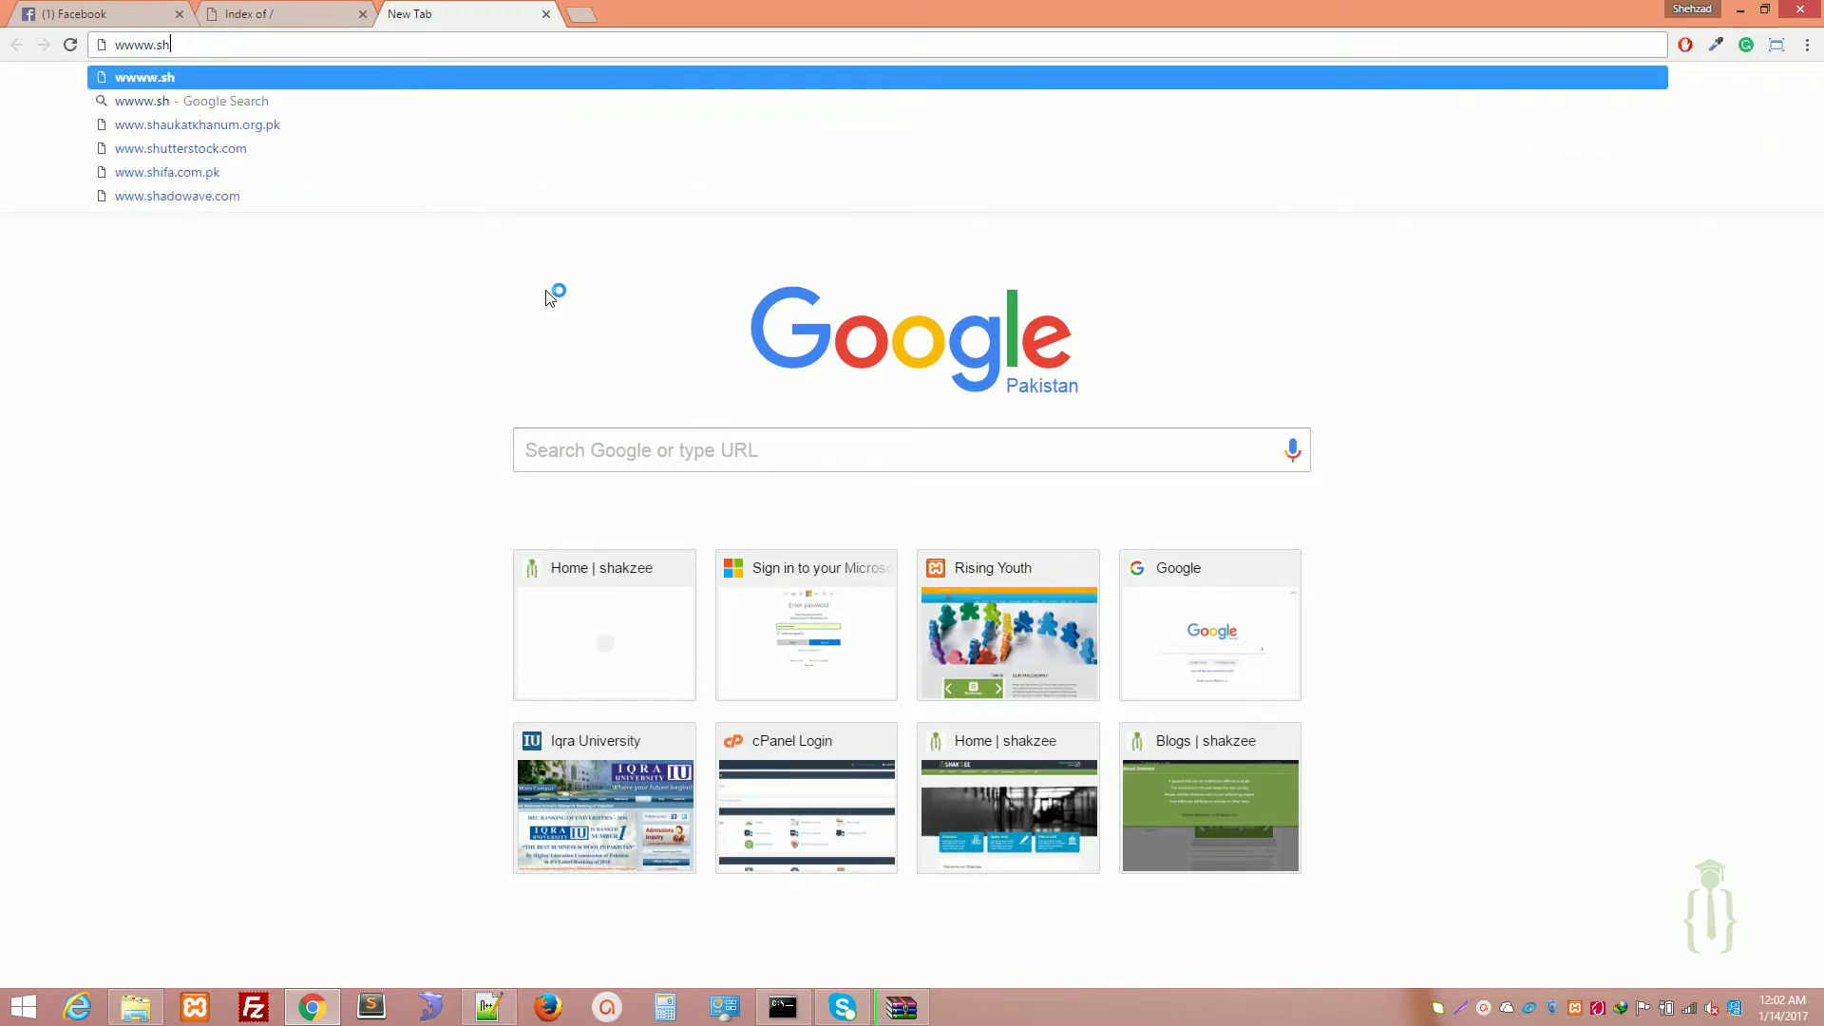
pyautogui.press('BackSpace')
pyautogui.press('BackSpace')
pyautogui.press('BackSpace')
pyautogui.press('BackSpace')
pyautogui.press('BackSpace')
pyautogui.press('BackSpace')
pyautogui.write('www.sh')
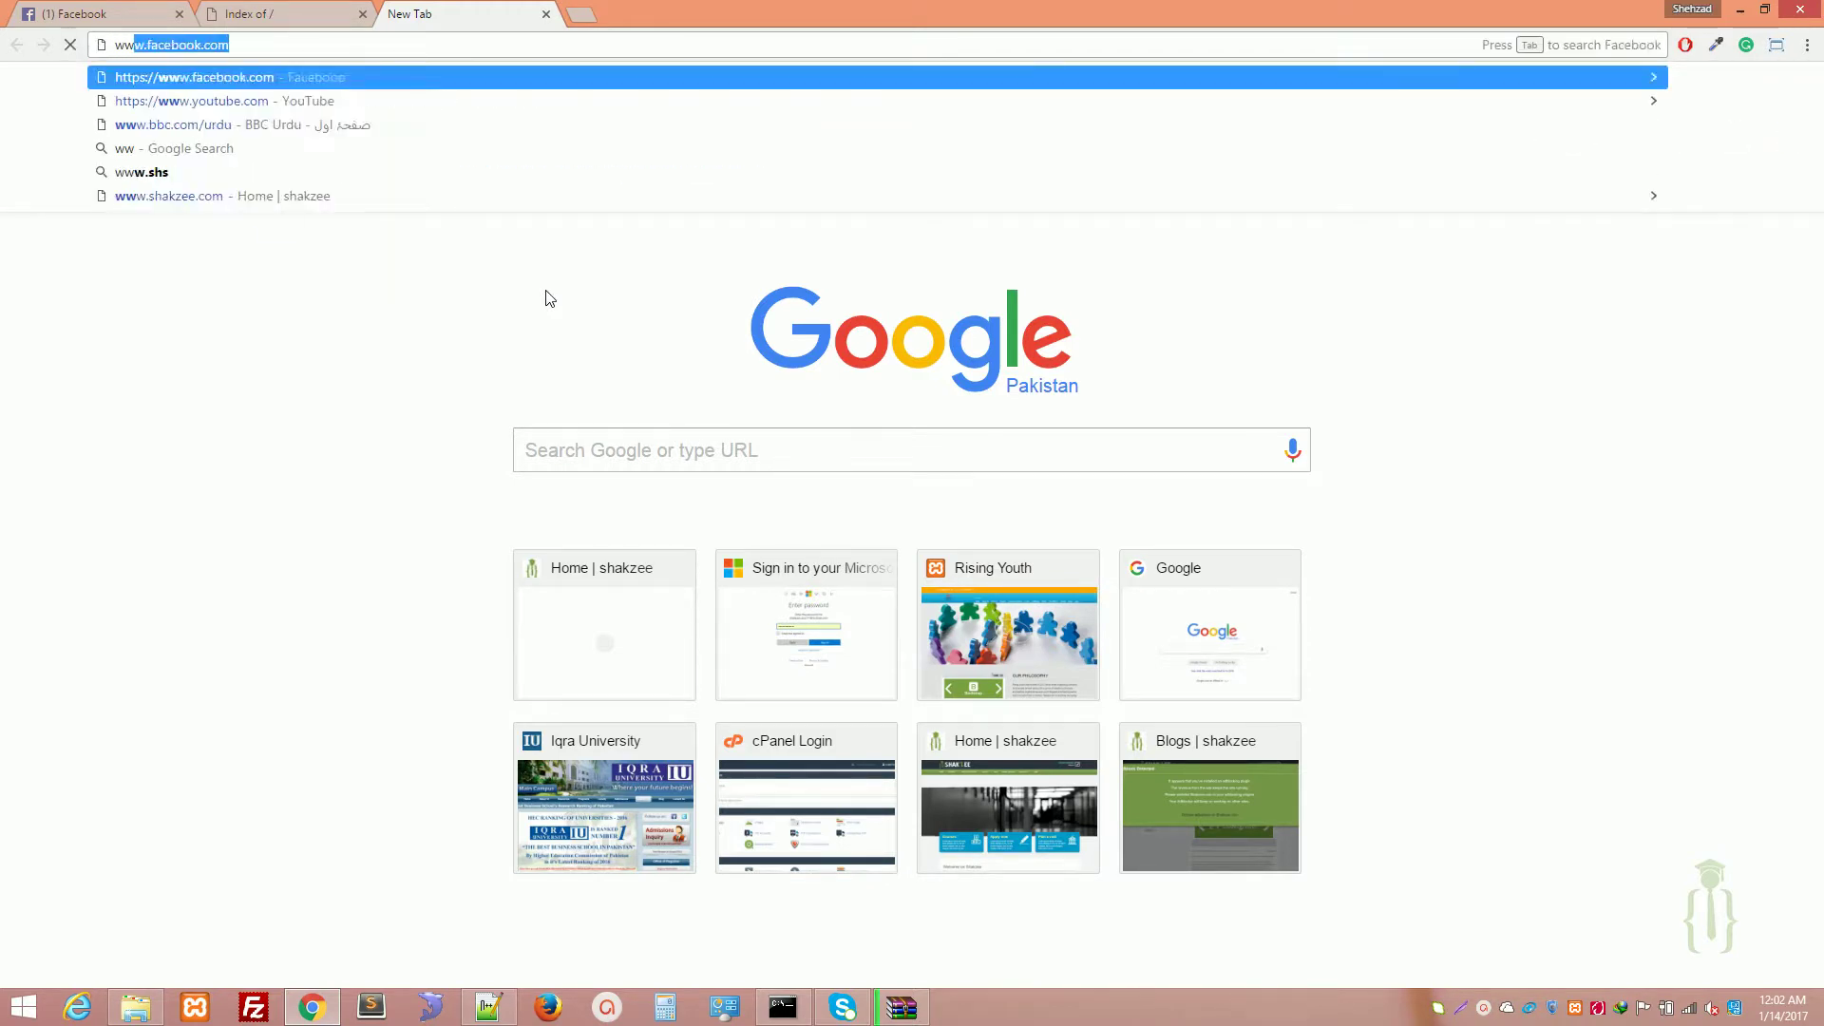
pyautogui.write('akzee.com:')
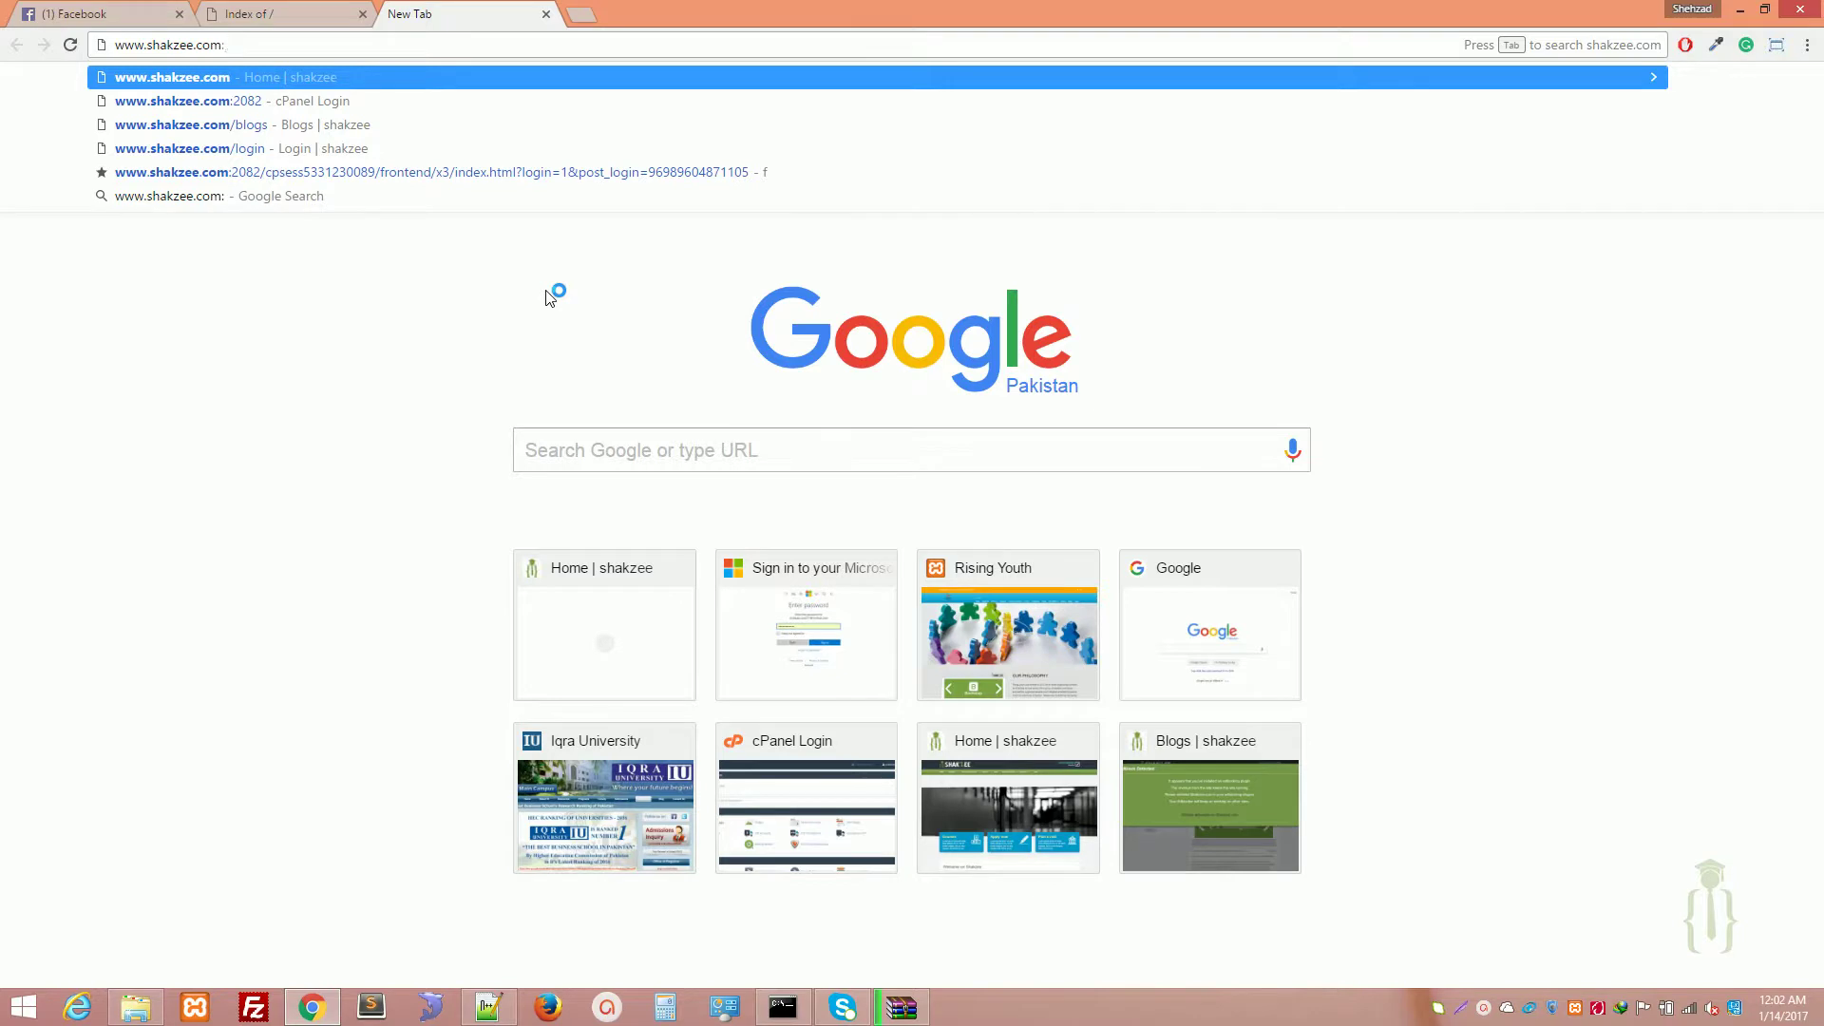
pyautogui.write('2082')
pyautogui.press('Return')
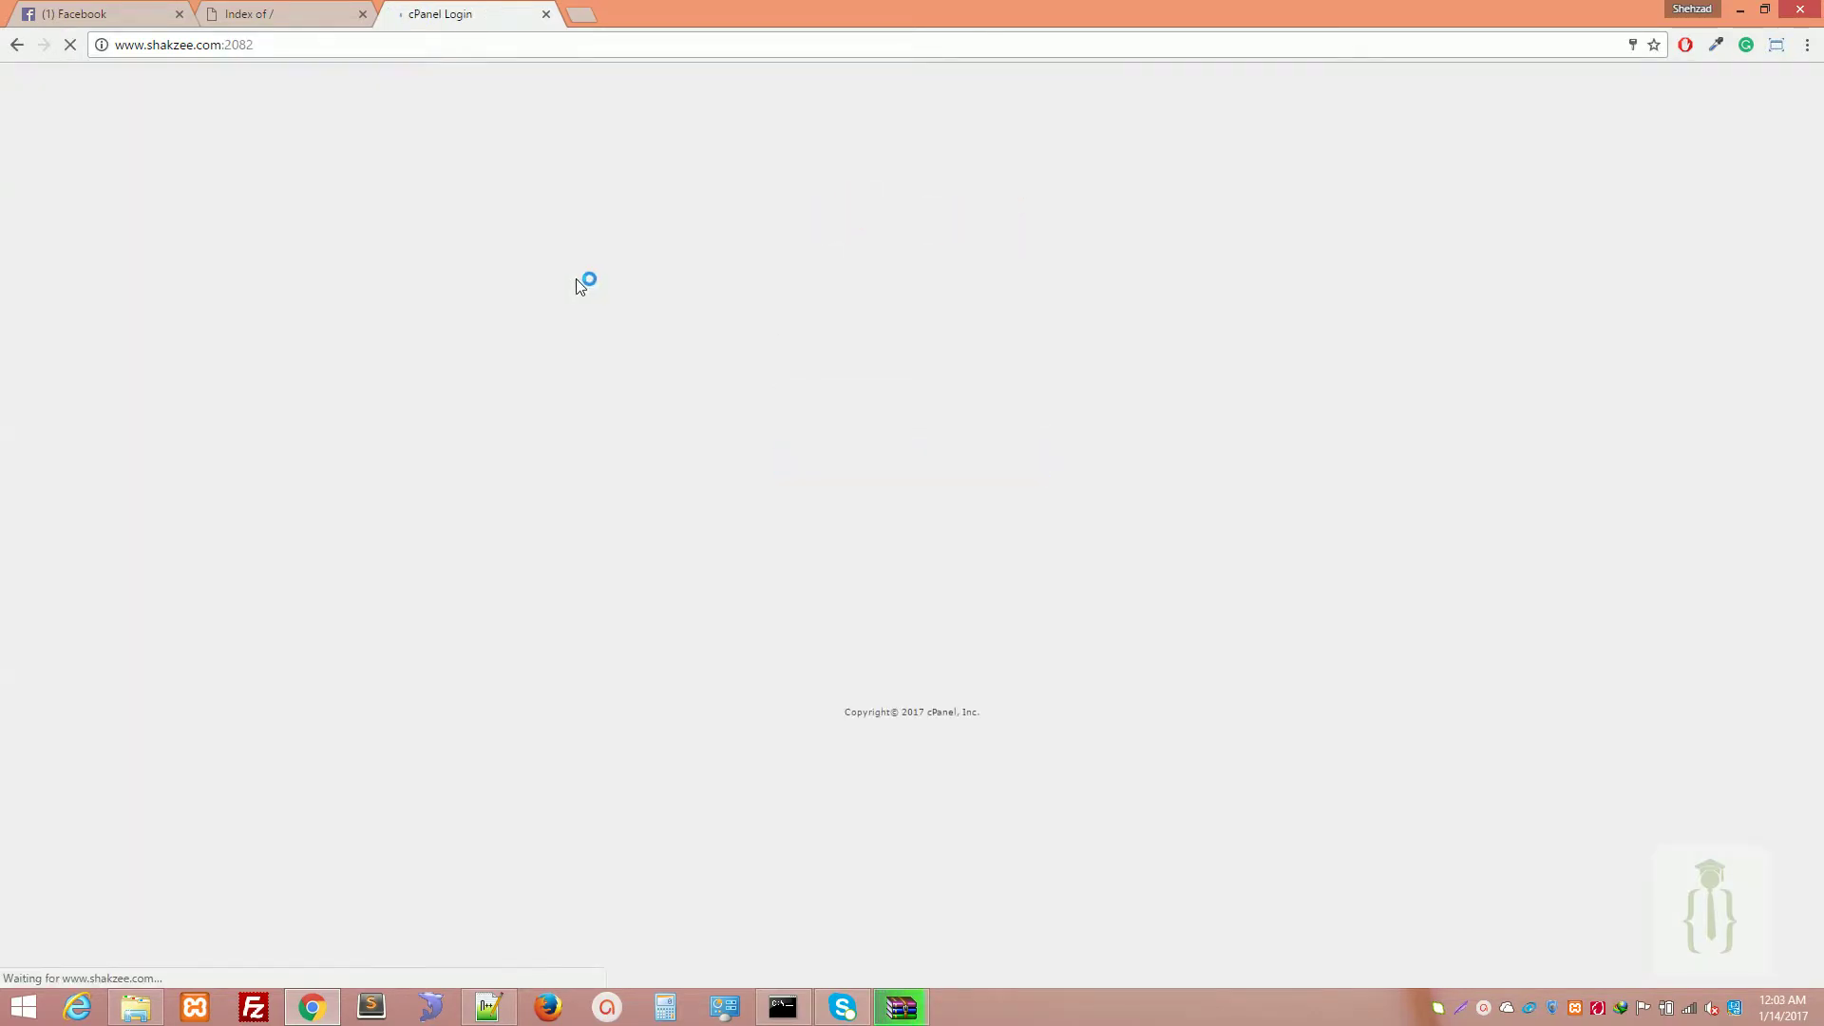
pyautogui.click(844, 473)
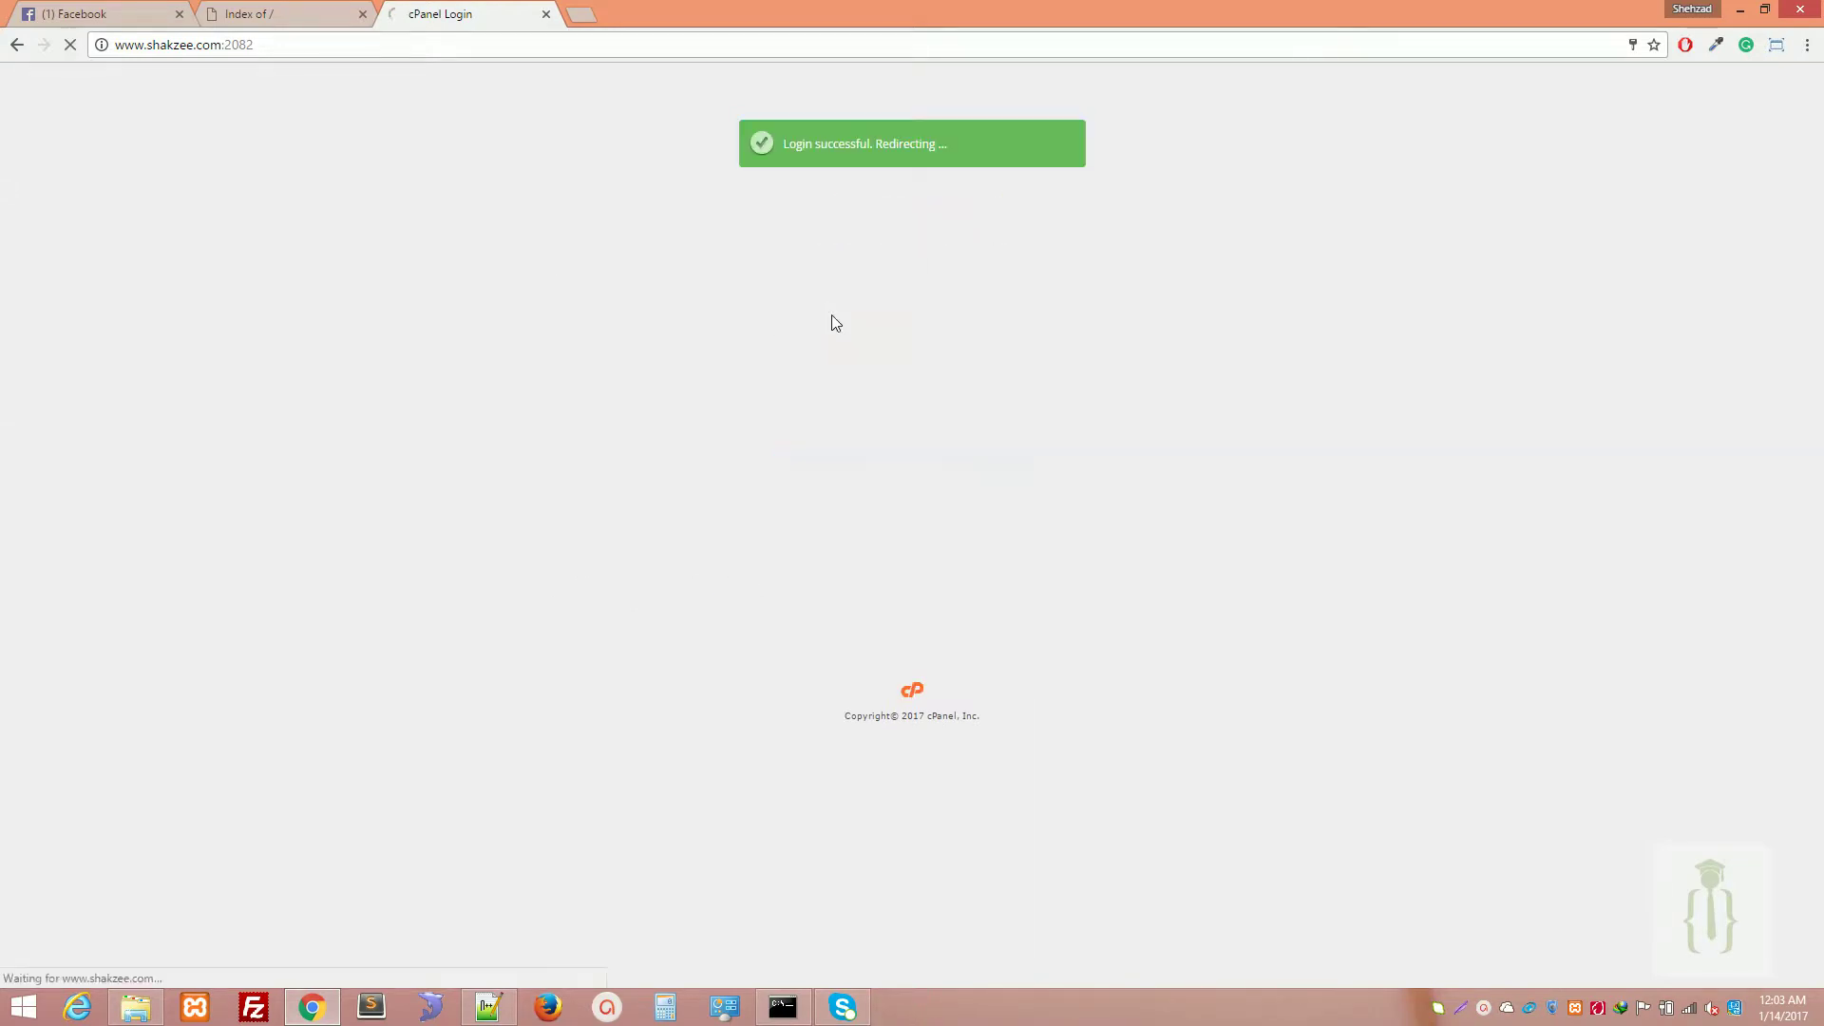
pyautogui.click(282, 11)
pyautogui.click(408, 13)
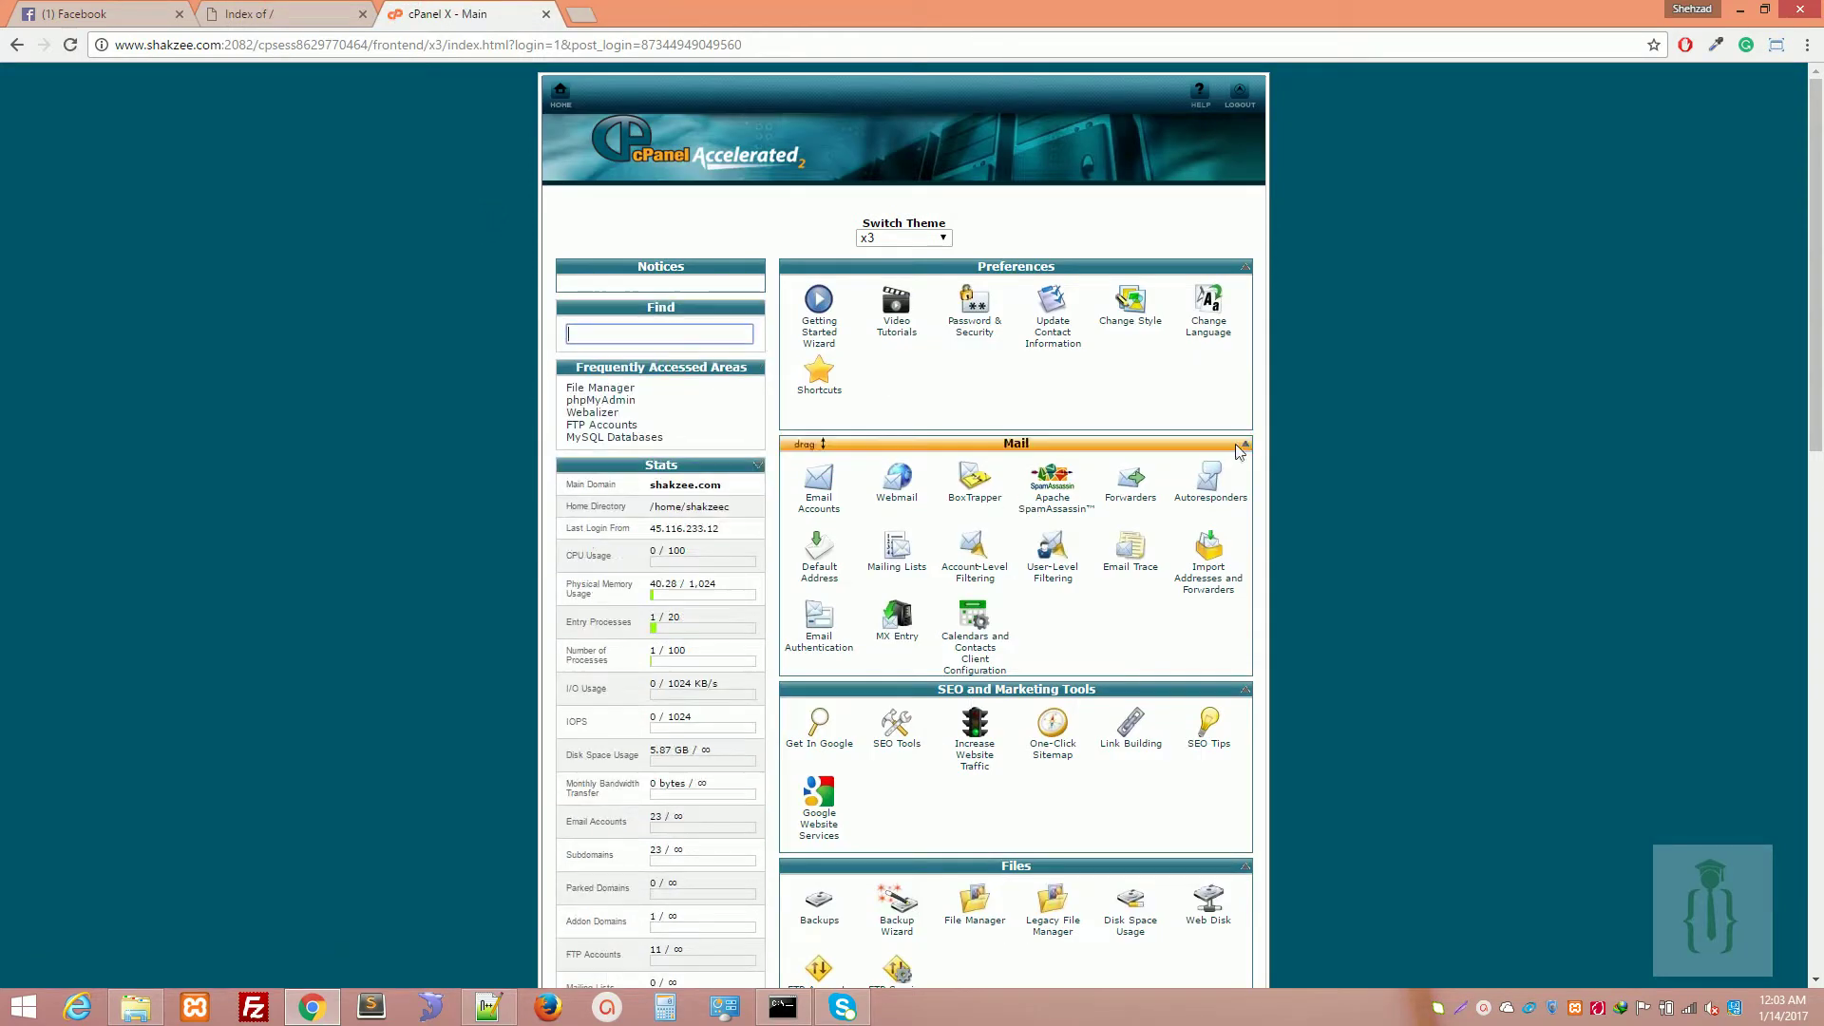
# Open the File Manager at the document root for shakzee.com and go into the fb folder
pyautogui.scroll(-3, 1167, 625)
pyautogui.click(964, 600)
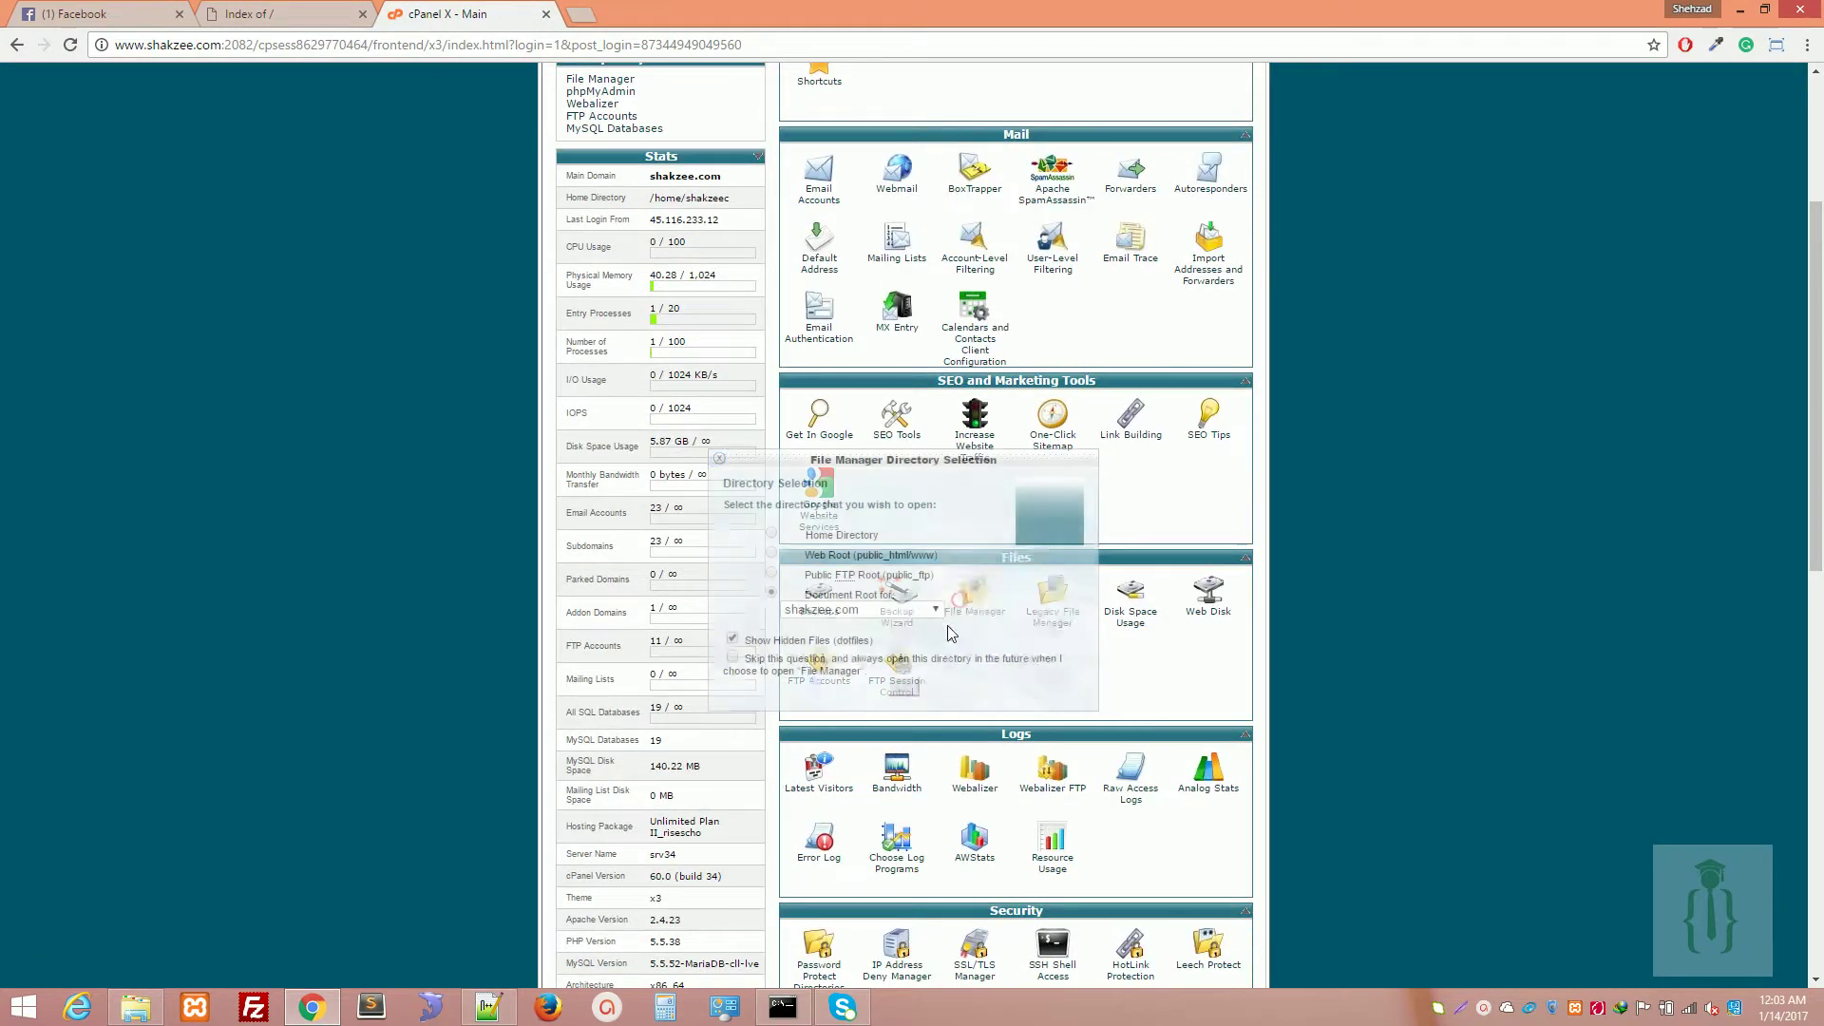
pyautogui.click(907, 686)
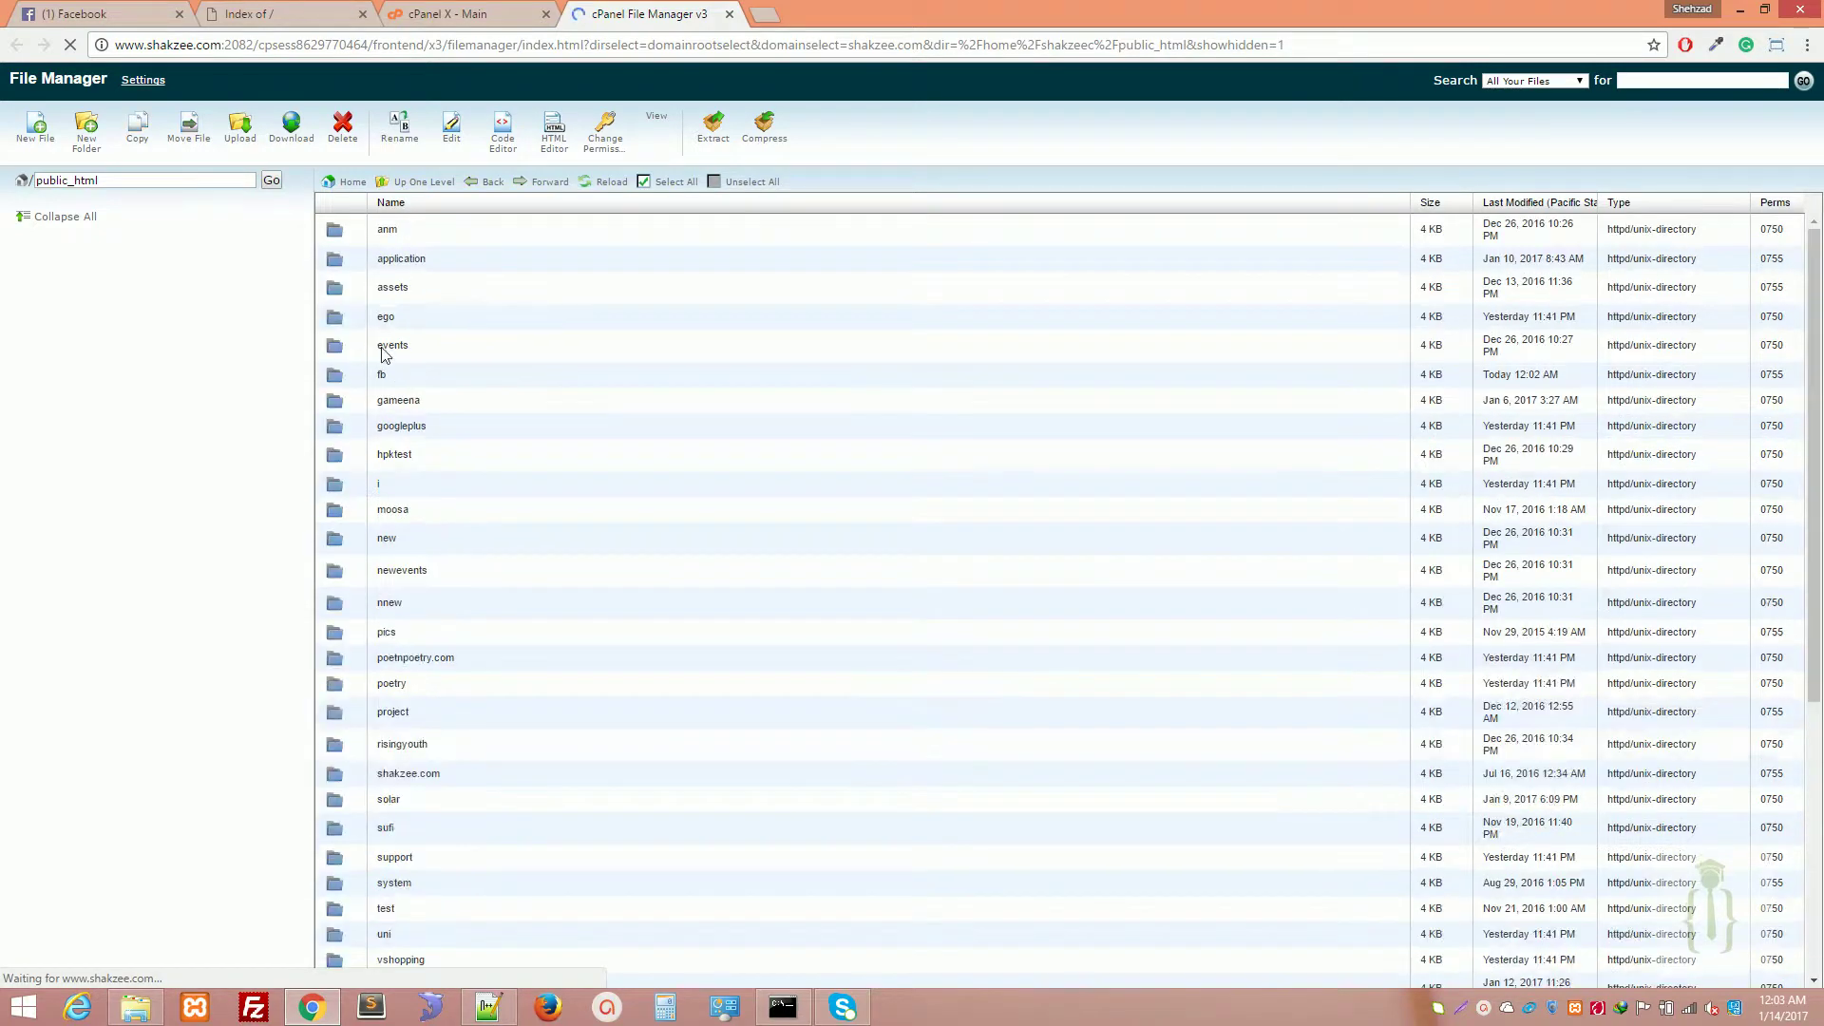
pyautogui.click(340, 380)
pyautogui.doubleClick(339, 378)
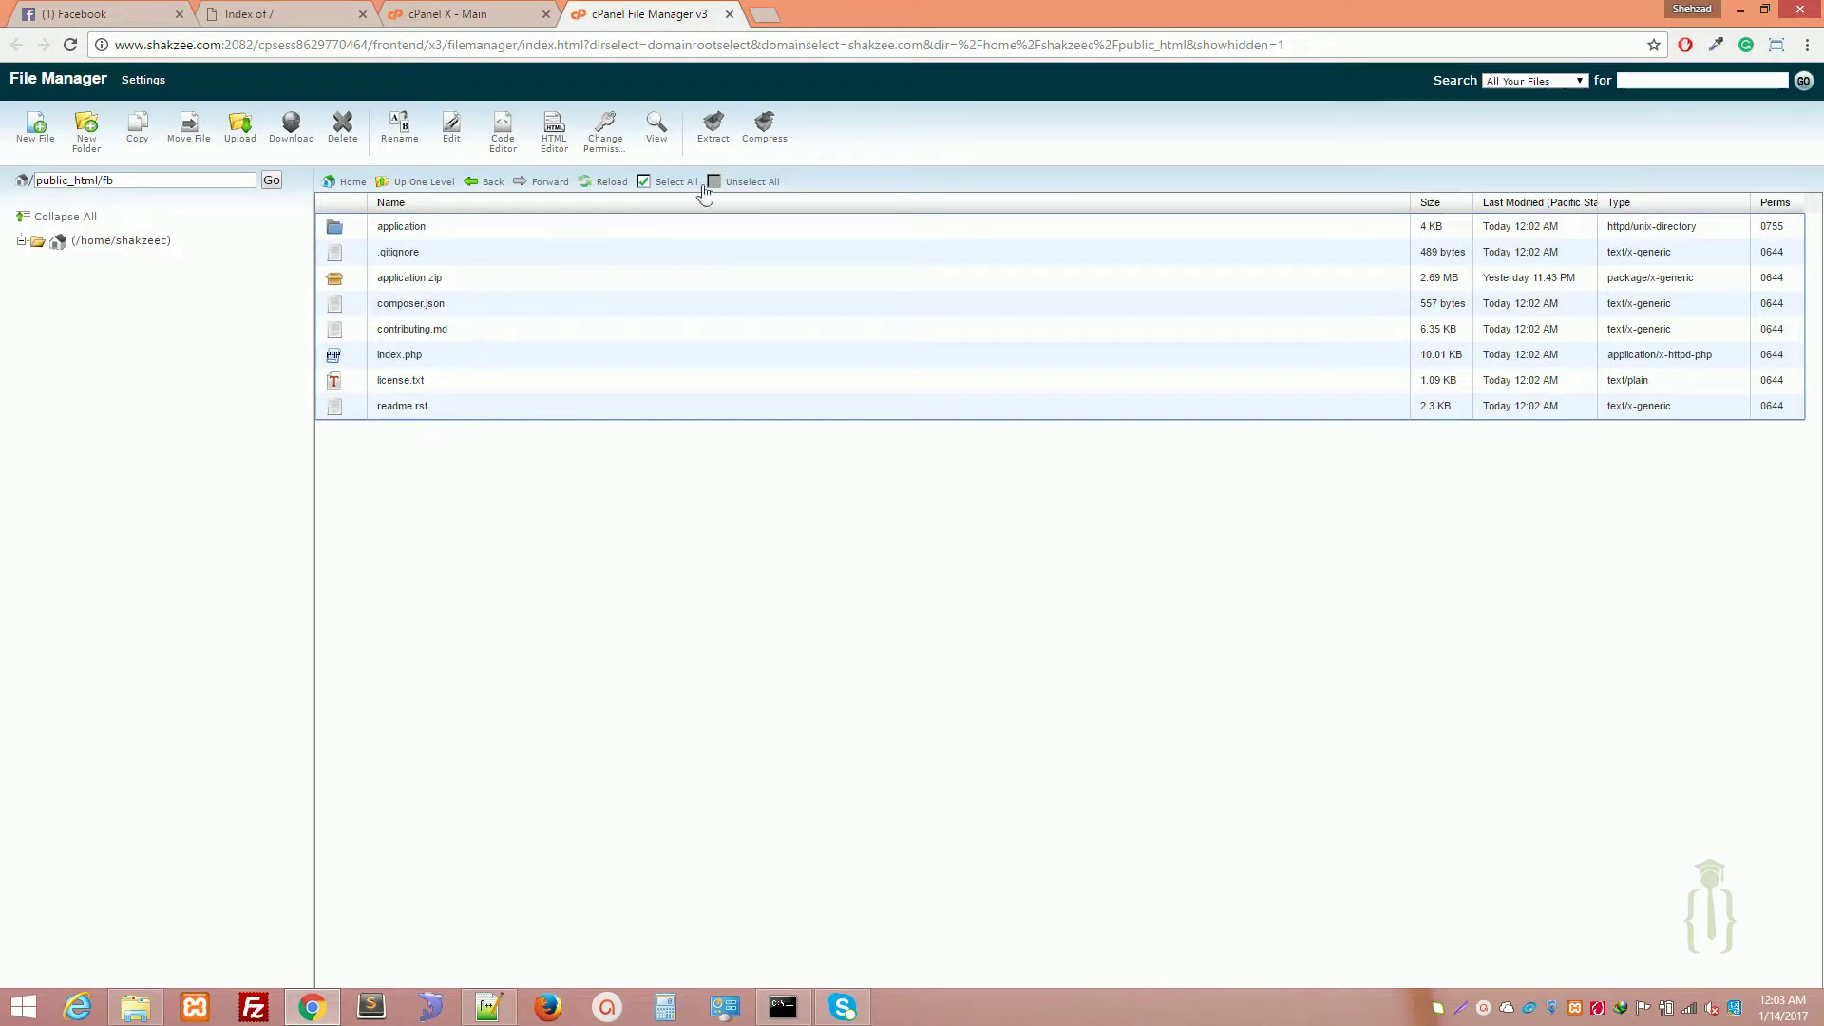
# Delete everything in public_html/fb except application.zip
pyautogui.click(646, 181)
pyautogui.keyDown('ctrl'); pyautogui.click(357, 285); pyautogui.keyUp('ctrl')
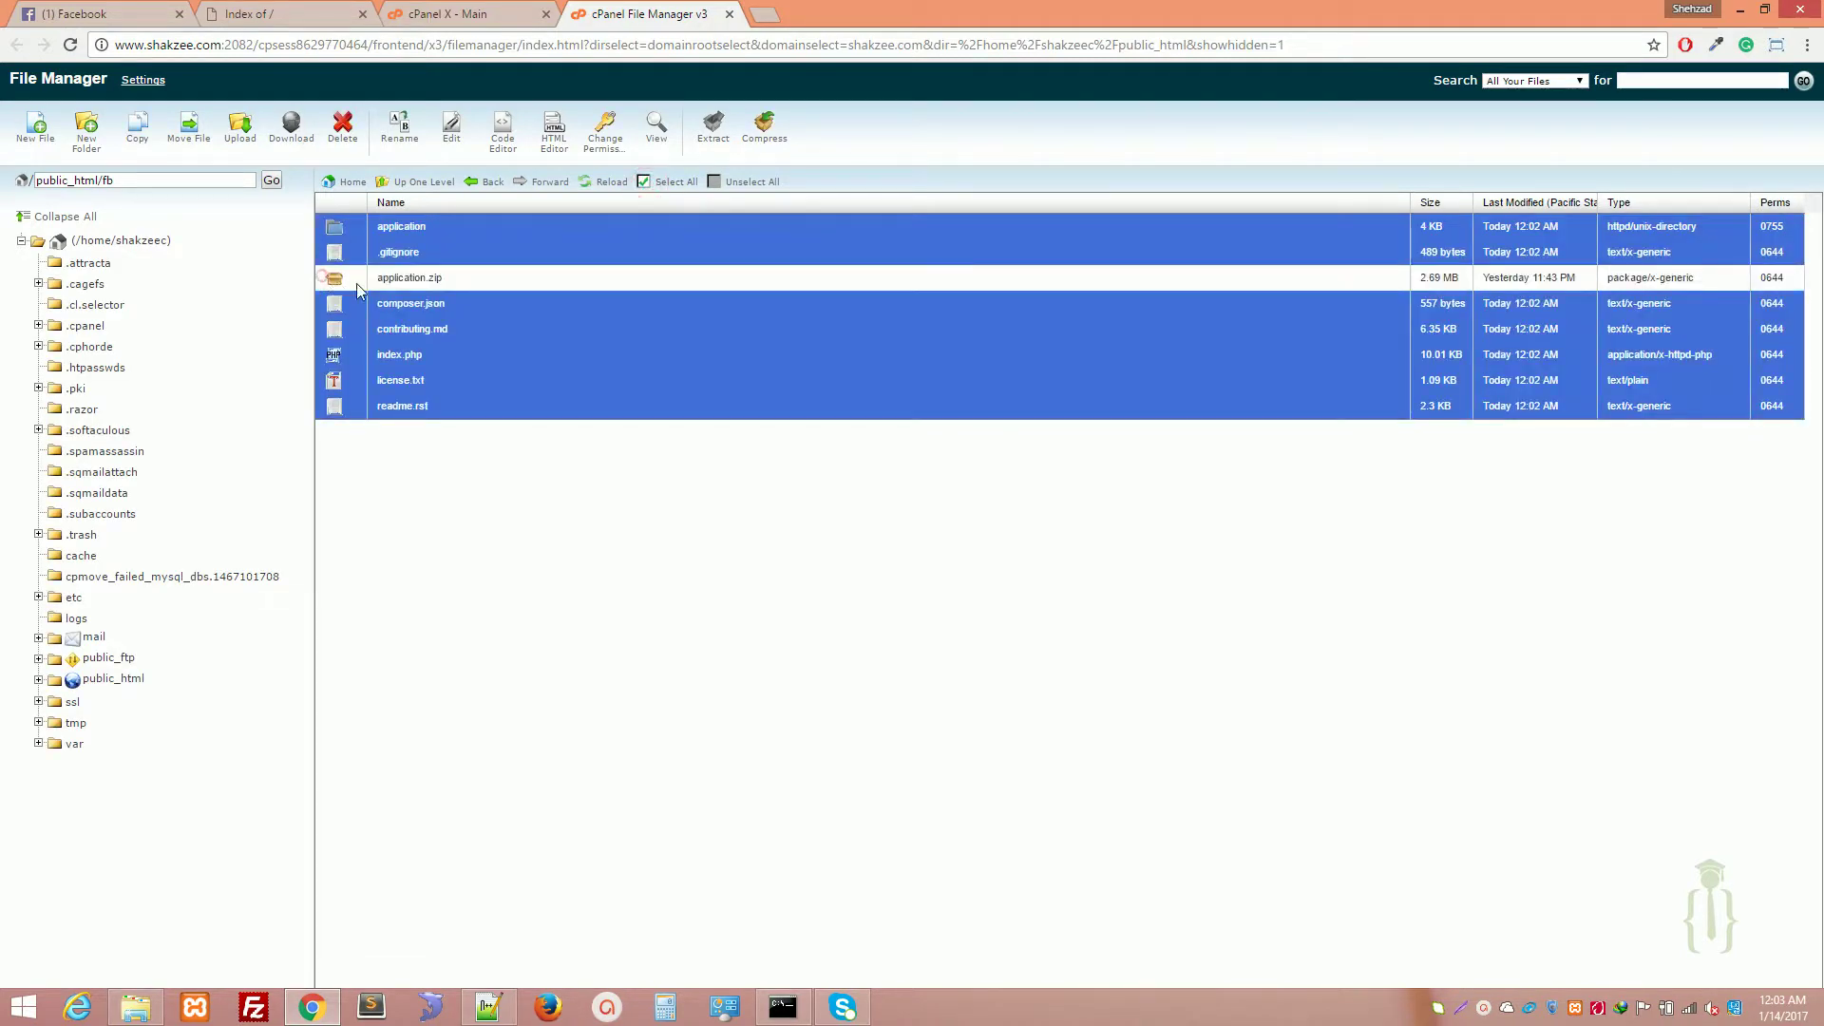
pyautogui.click(343, 125)
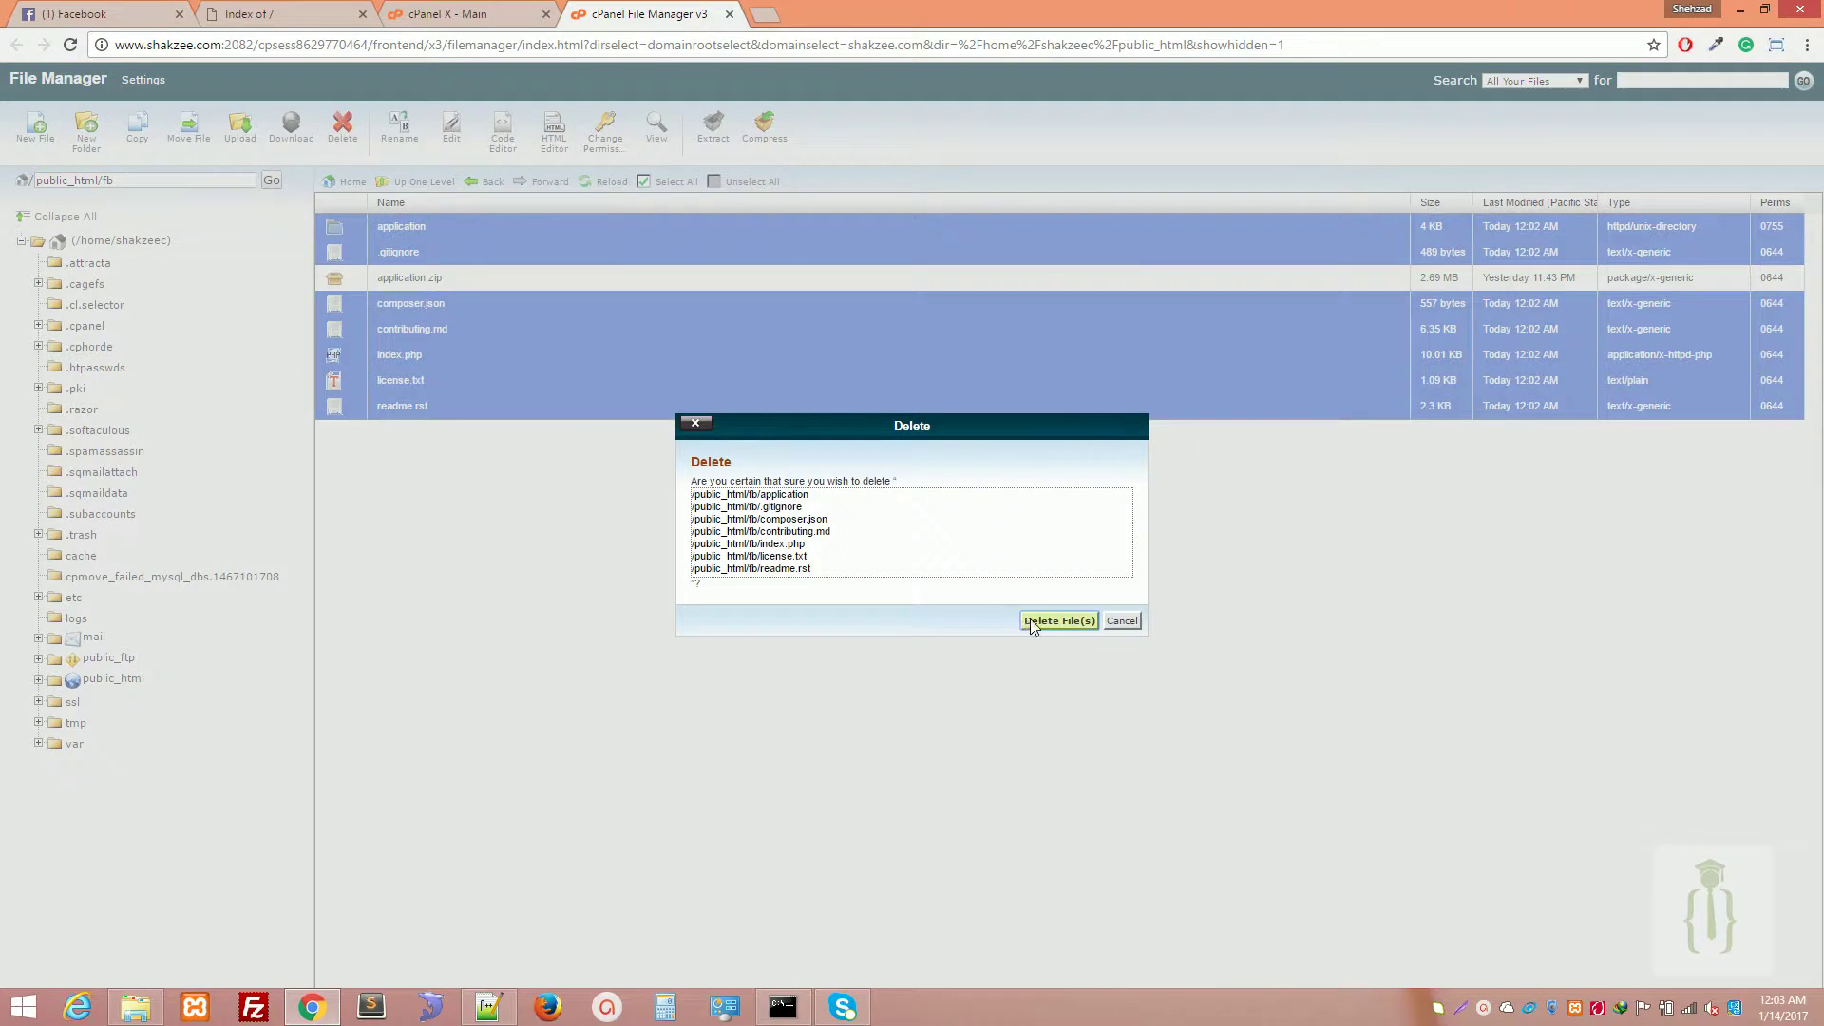
pyautogui.click(1031, 622)
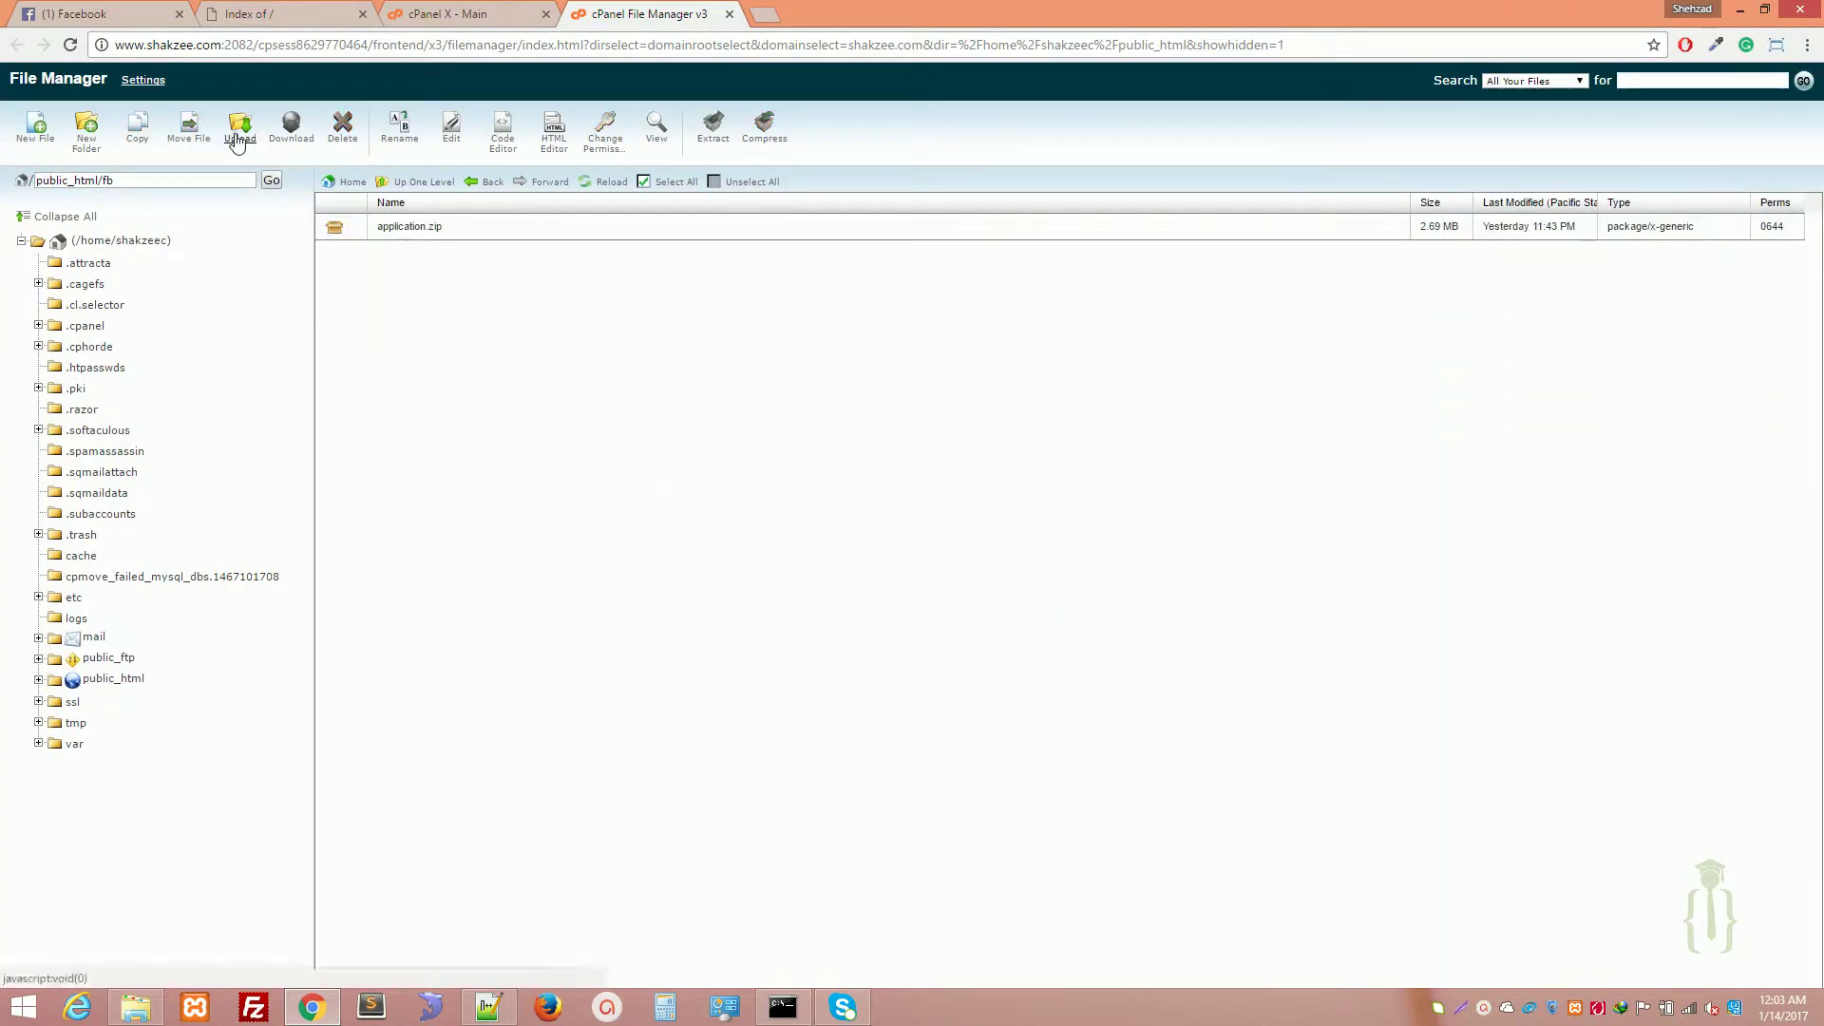
# Upload fb.zip from C:\xampp\htdocs\fb to the server's public_html/fb folder
pyautogui.click(237, 140)
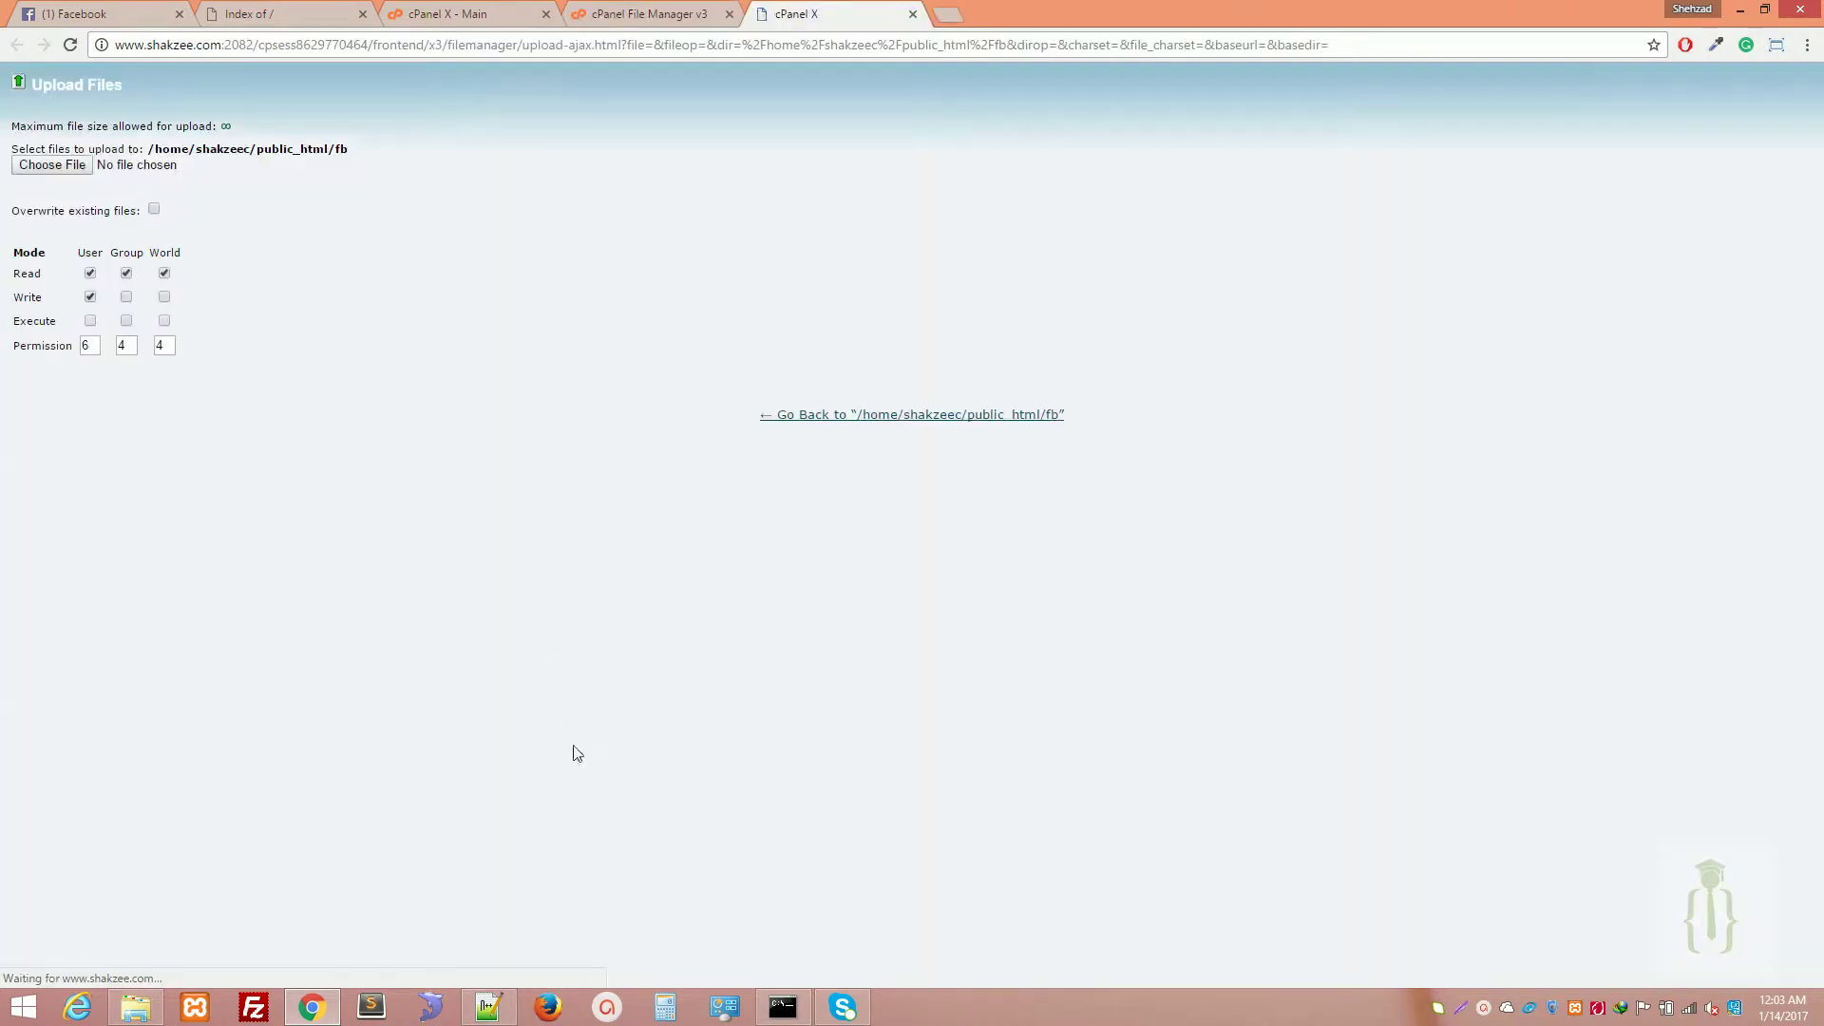
pyautogui.click(48, 165)
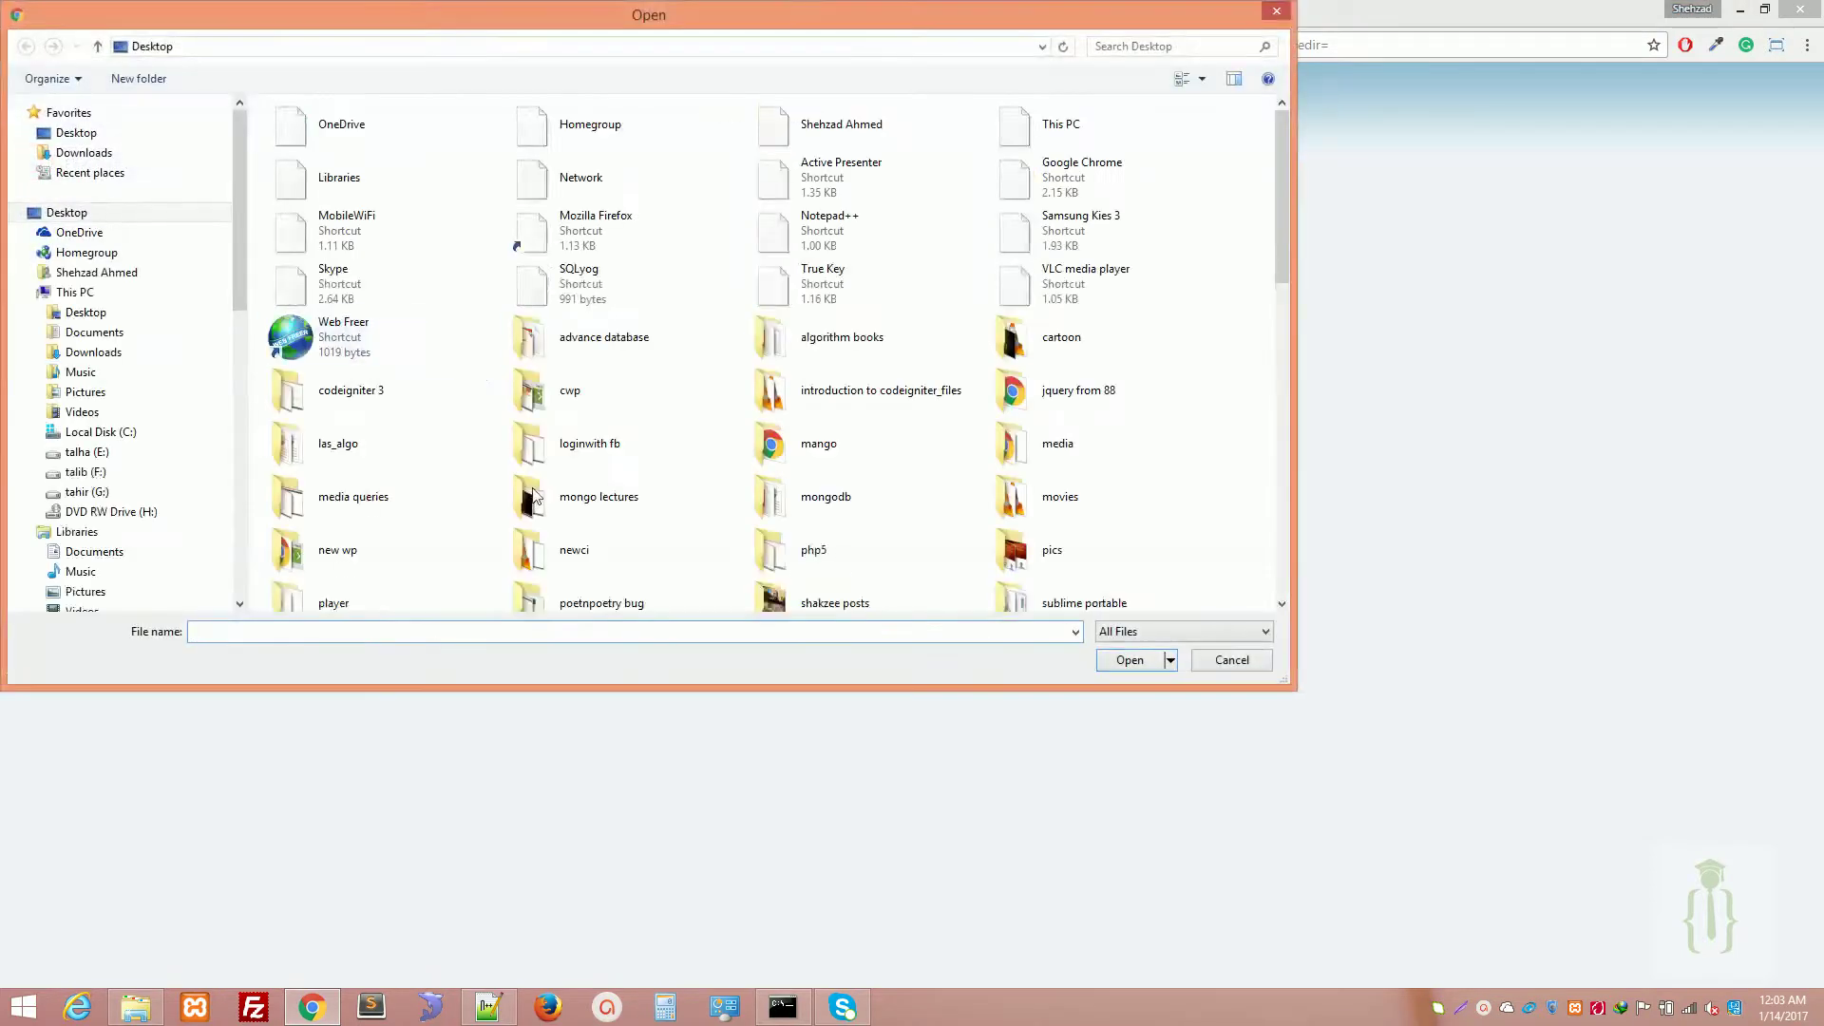
pyautogui.click(92, 429)
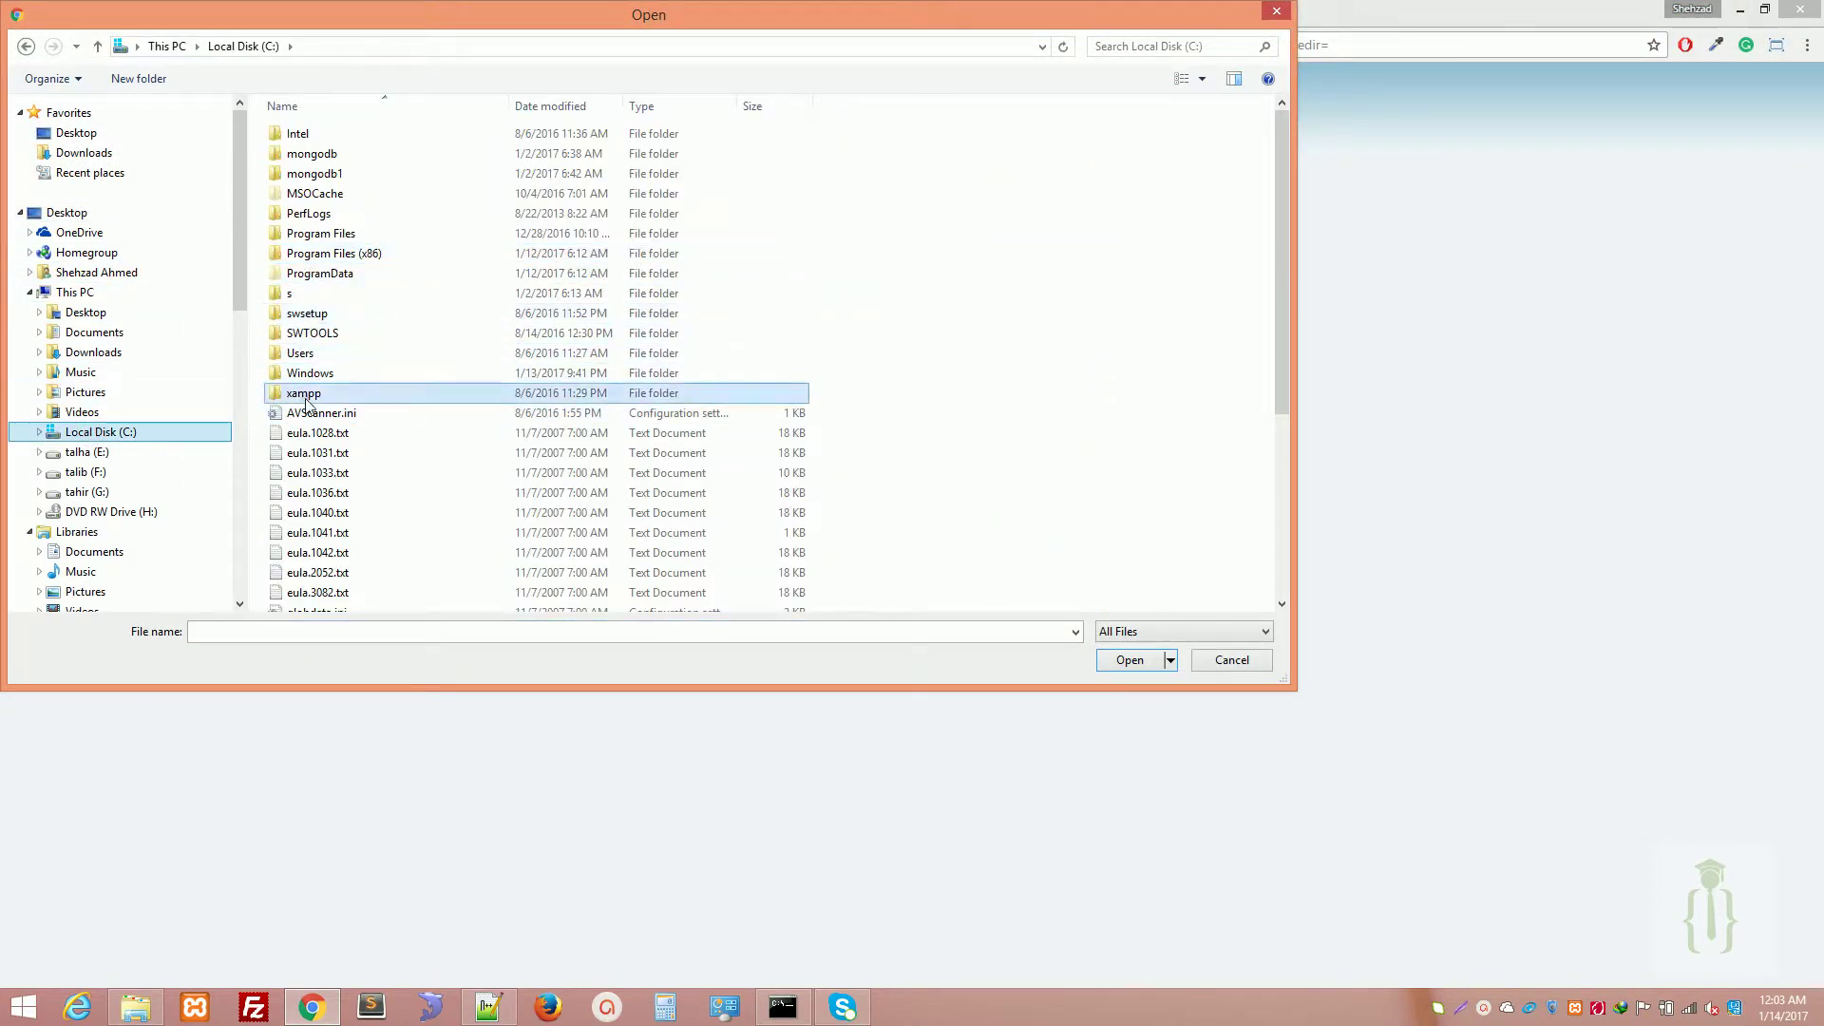
pyautogui.doubleClick(305, 397)
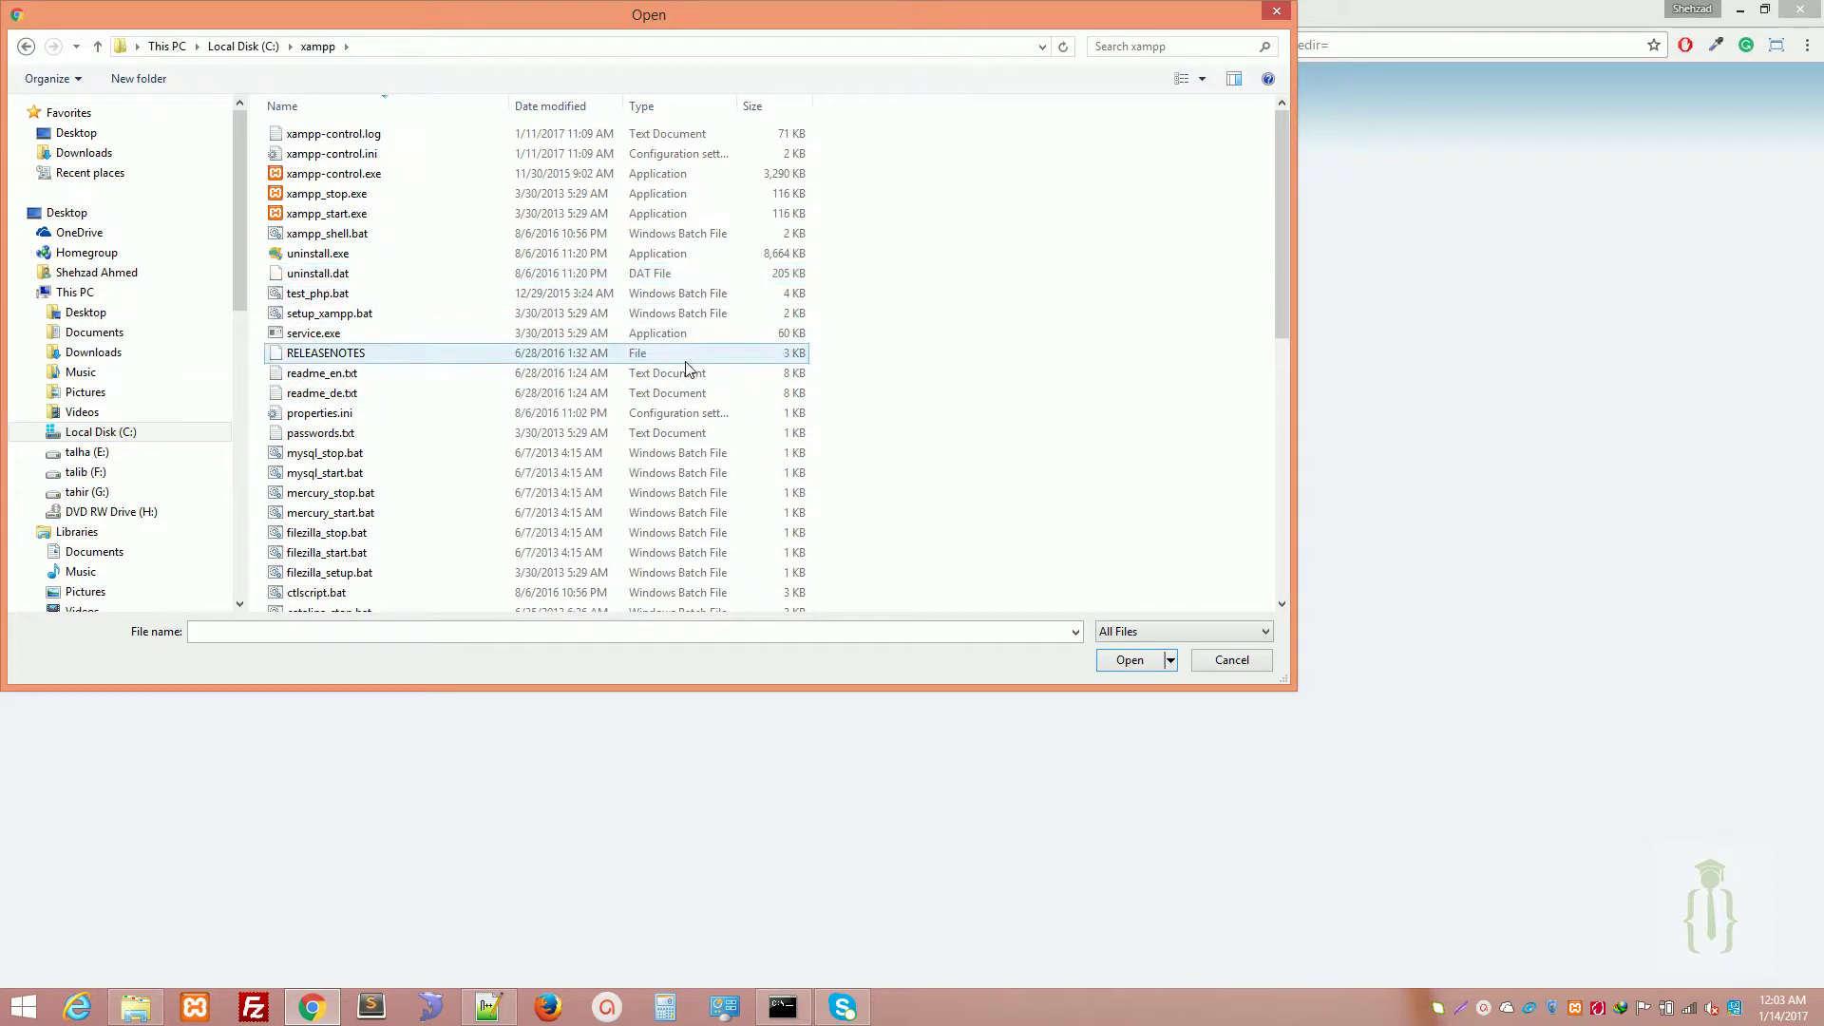
pyautogui.press('h')
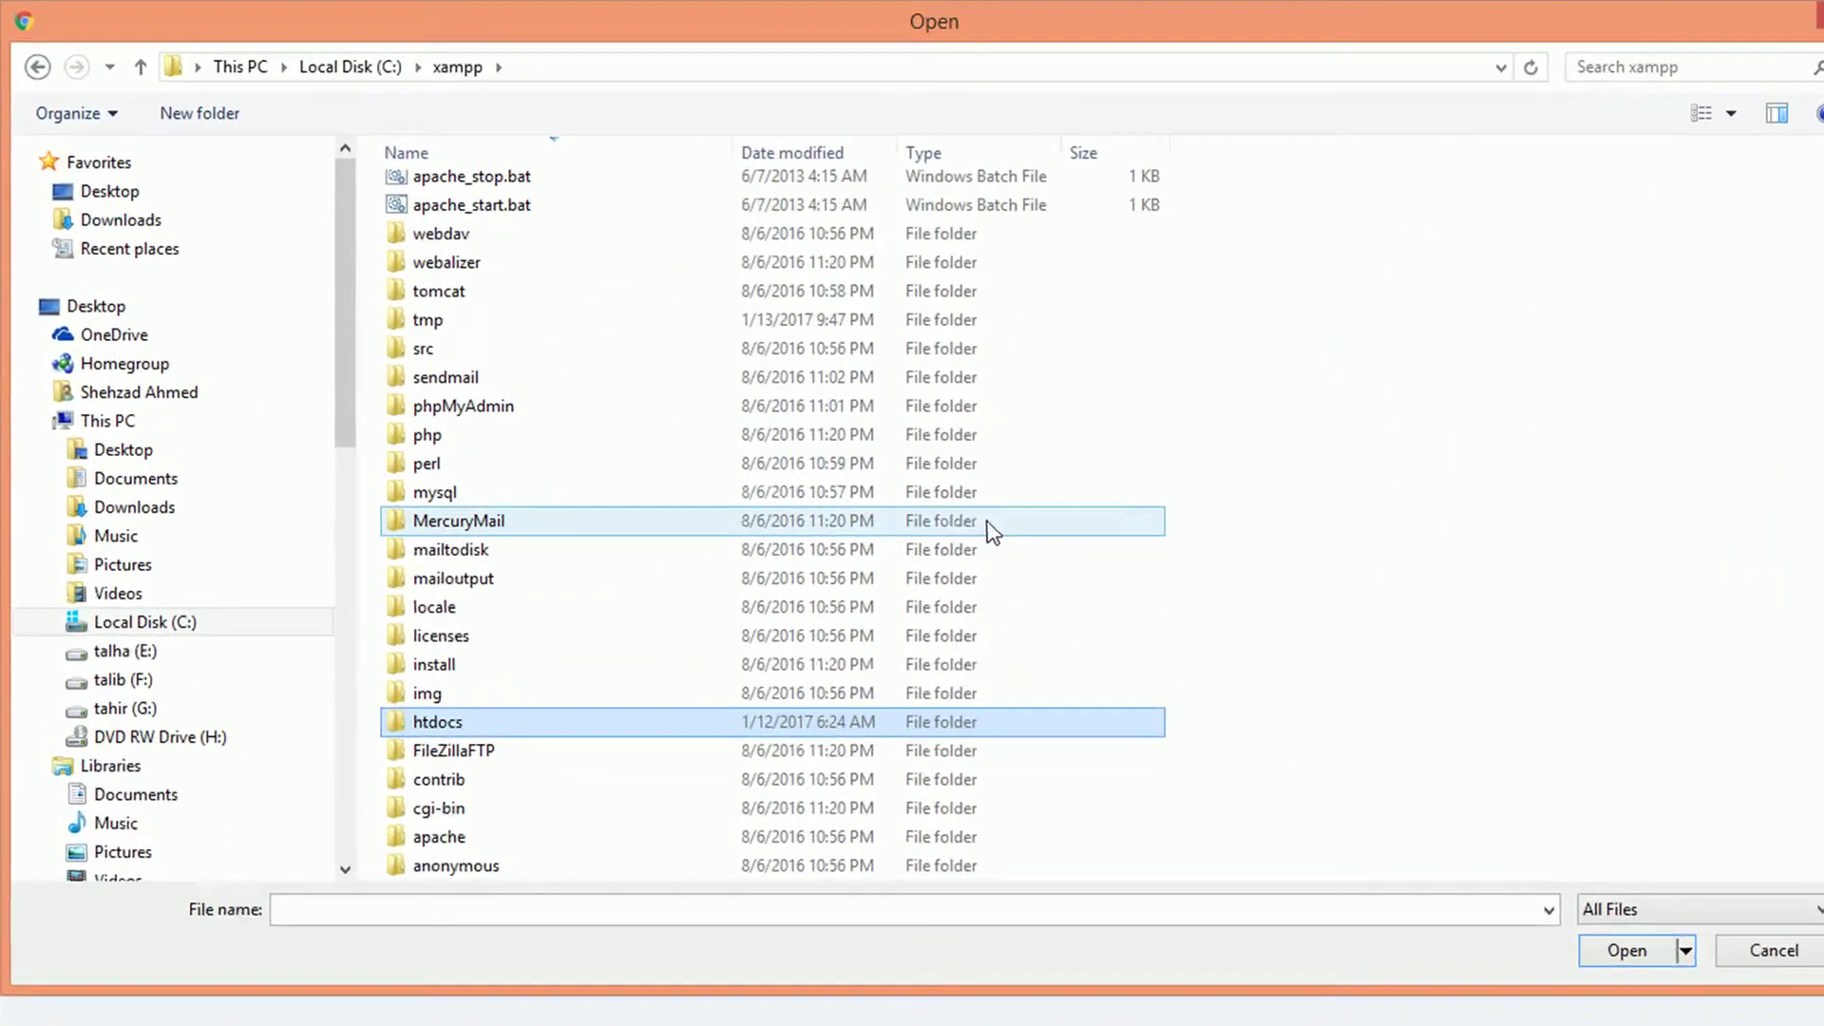
pyautogui.press('Return')
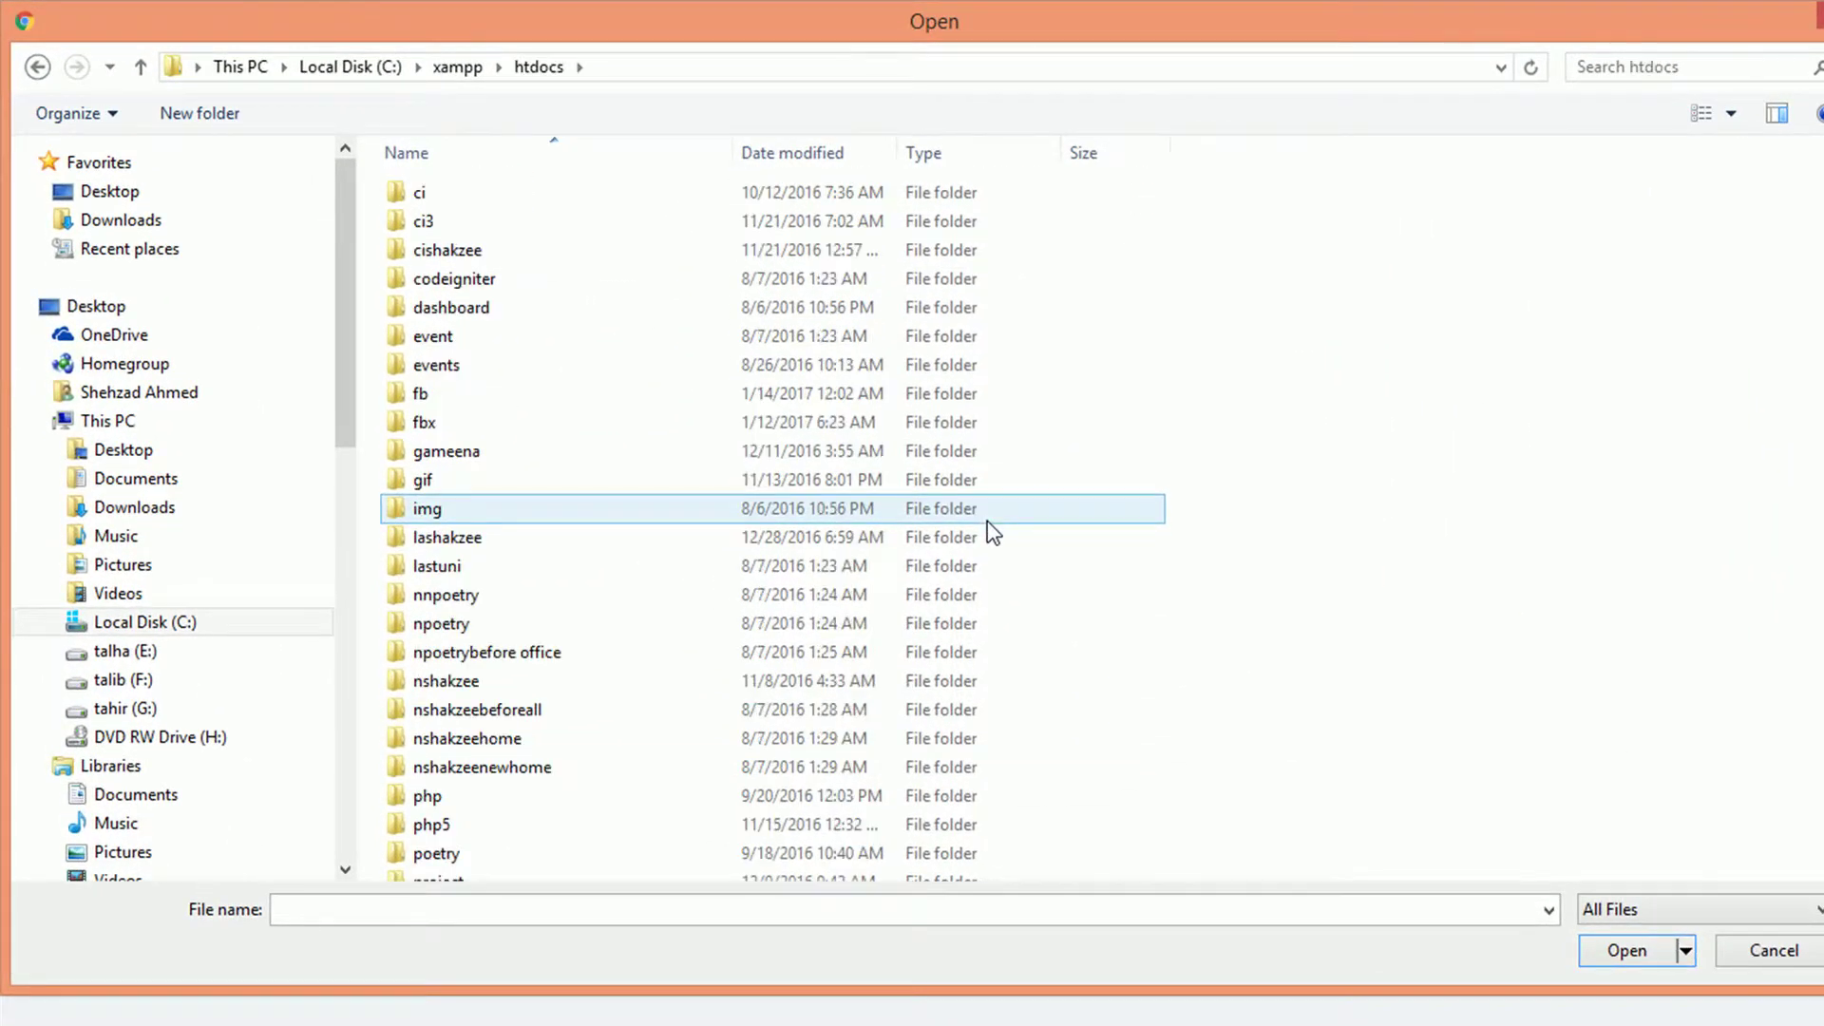
pyautogui.doubleClick(459, 395)
pyautogui.click(432, 365)
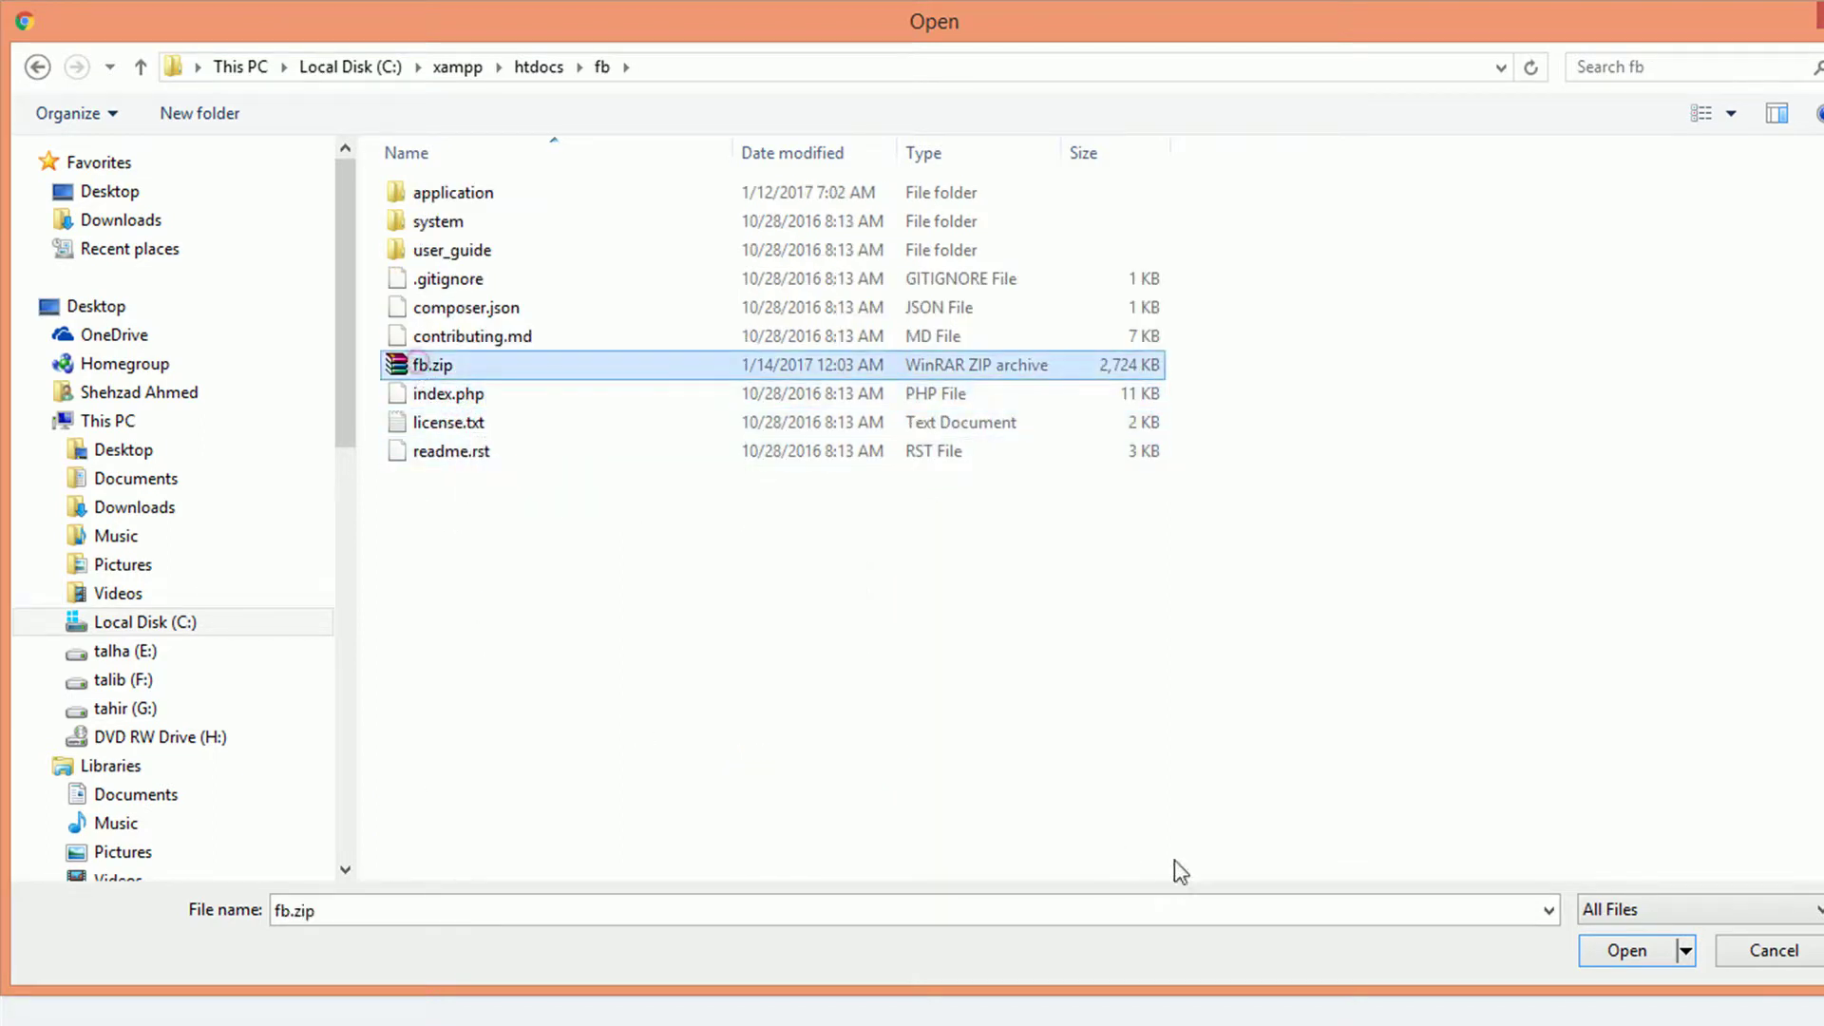
pyautogui.click(1626, 950)
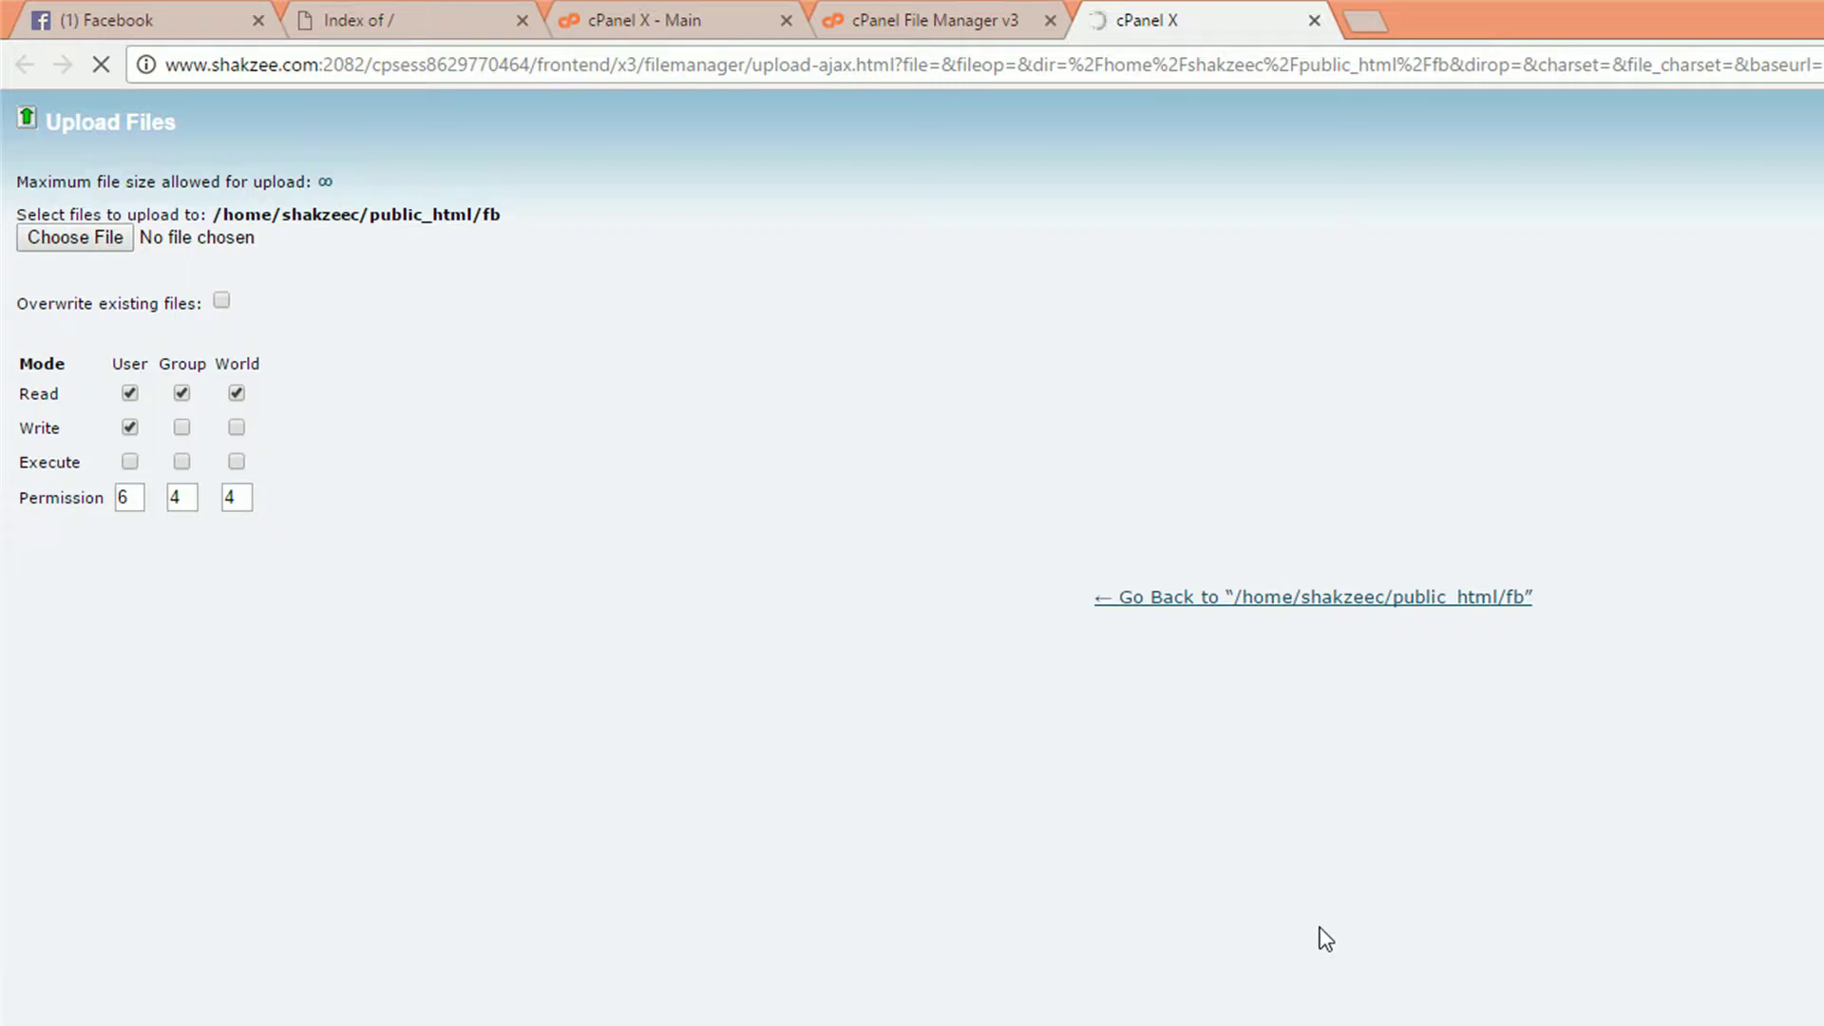
pyautogui.hotkey('ctrl', '+')
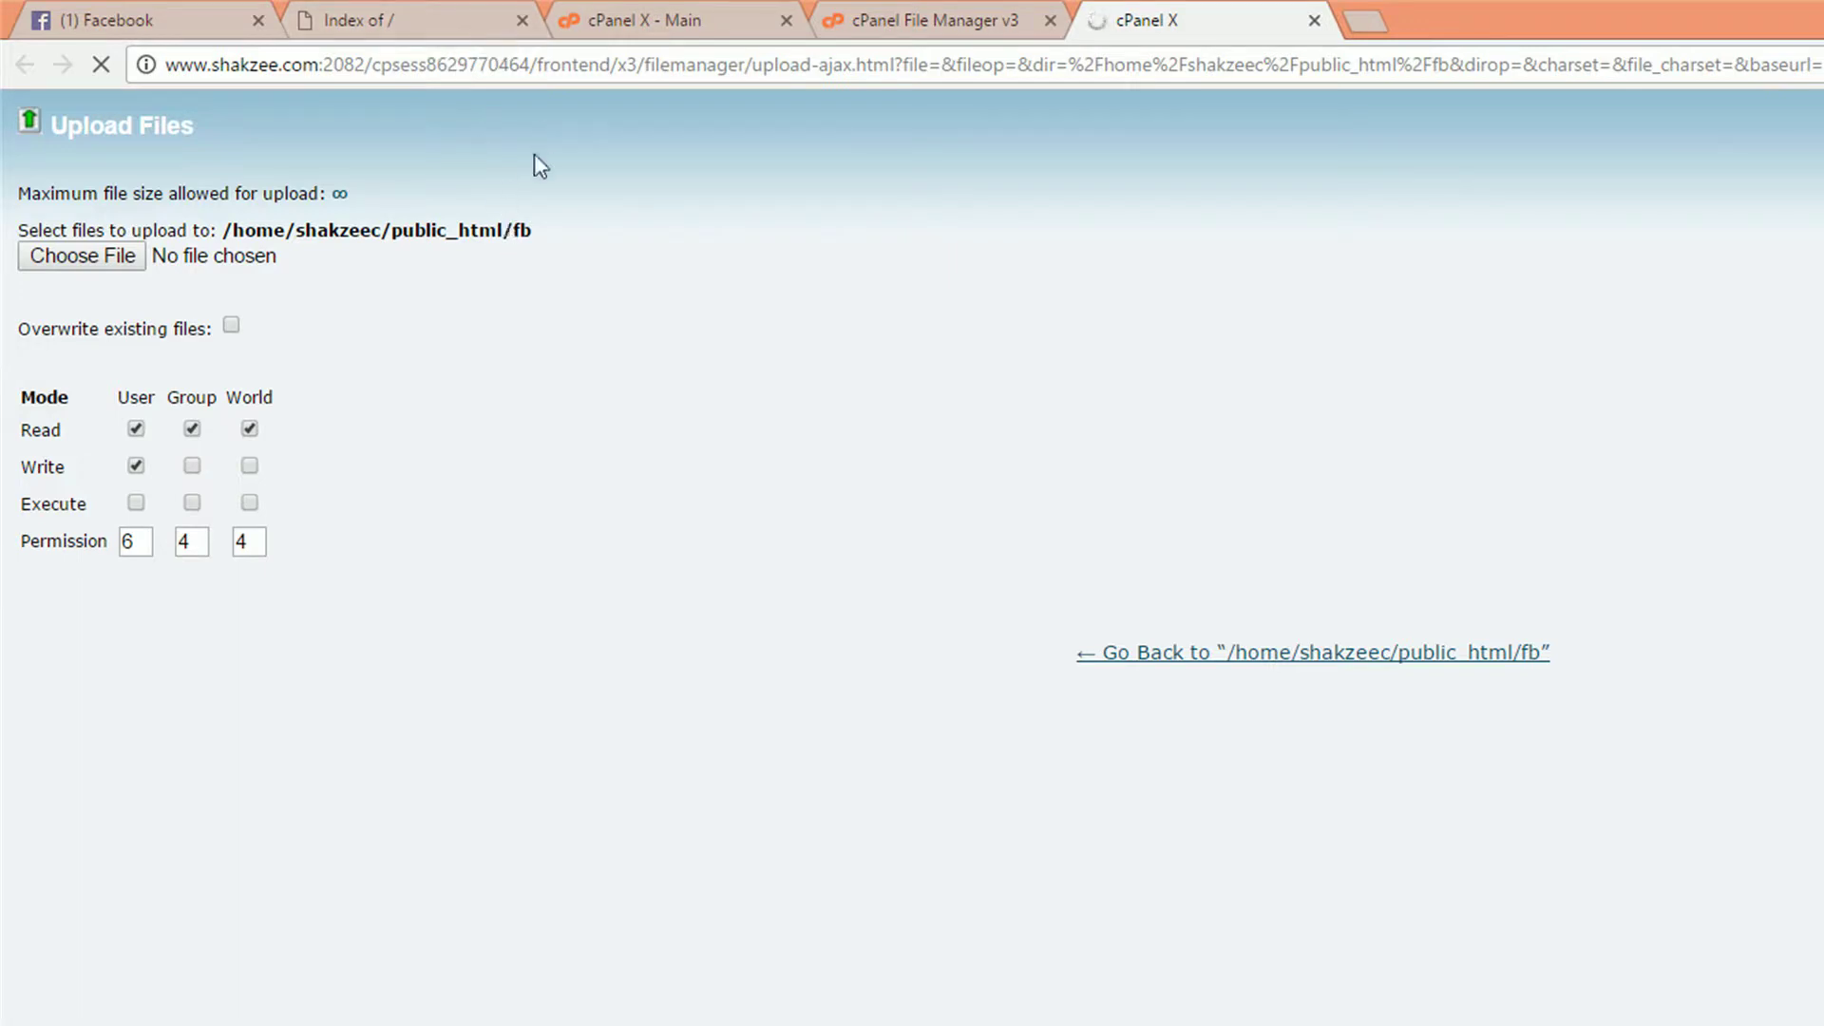
# Open the local CodeIgniter project at localhost/fb/ in a new tab
pyautogui.click(416, 20)
pyautogui.click(353, 71)
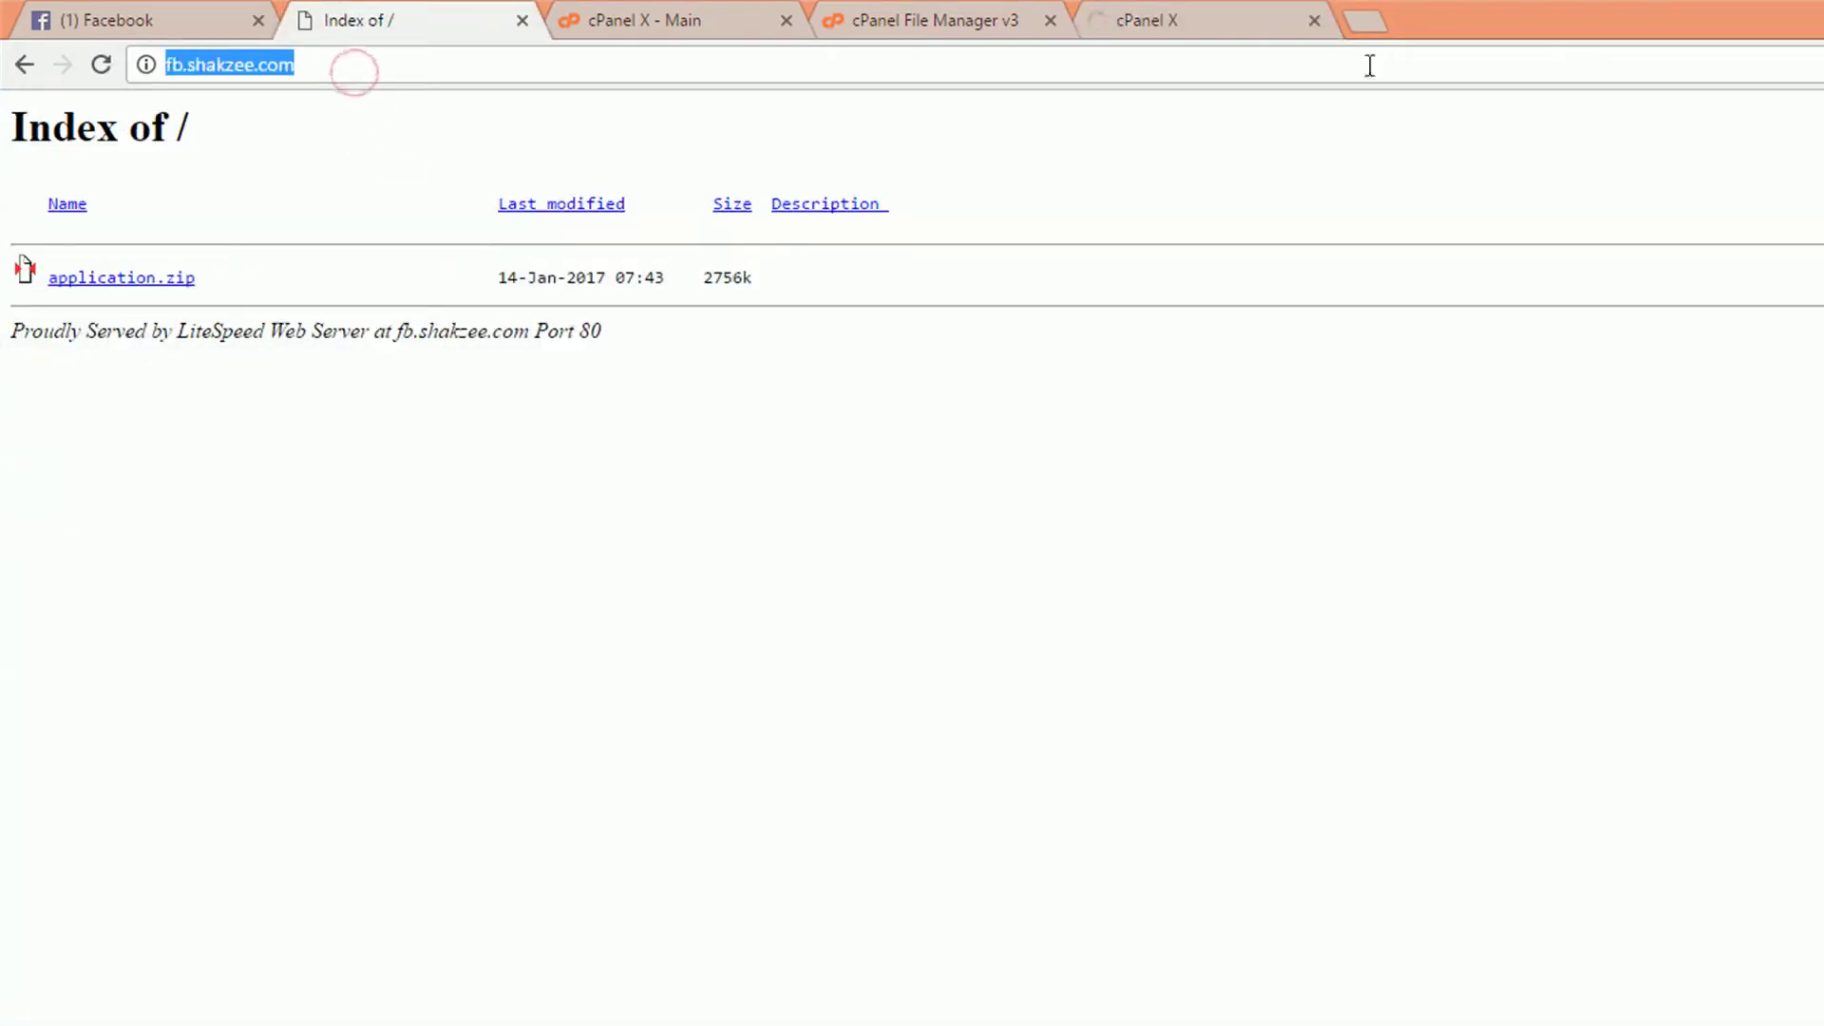
pyautogui.click(1368, 21)
pyautogui.write('loc')
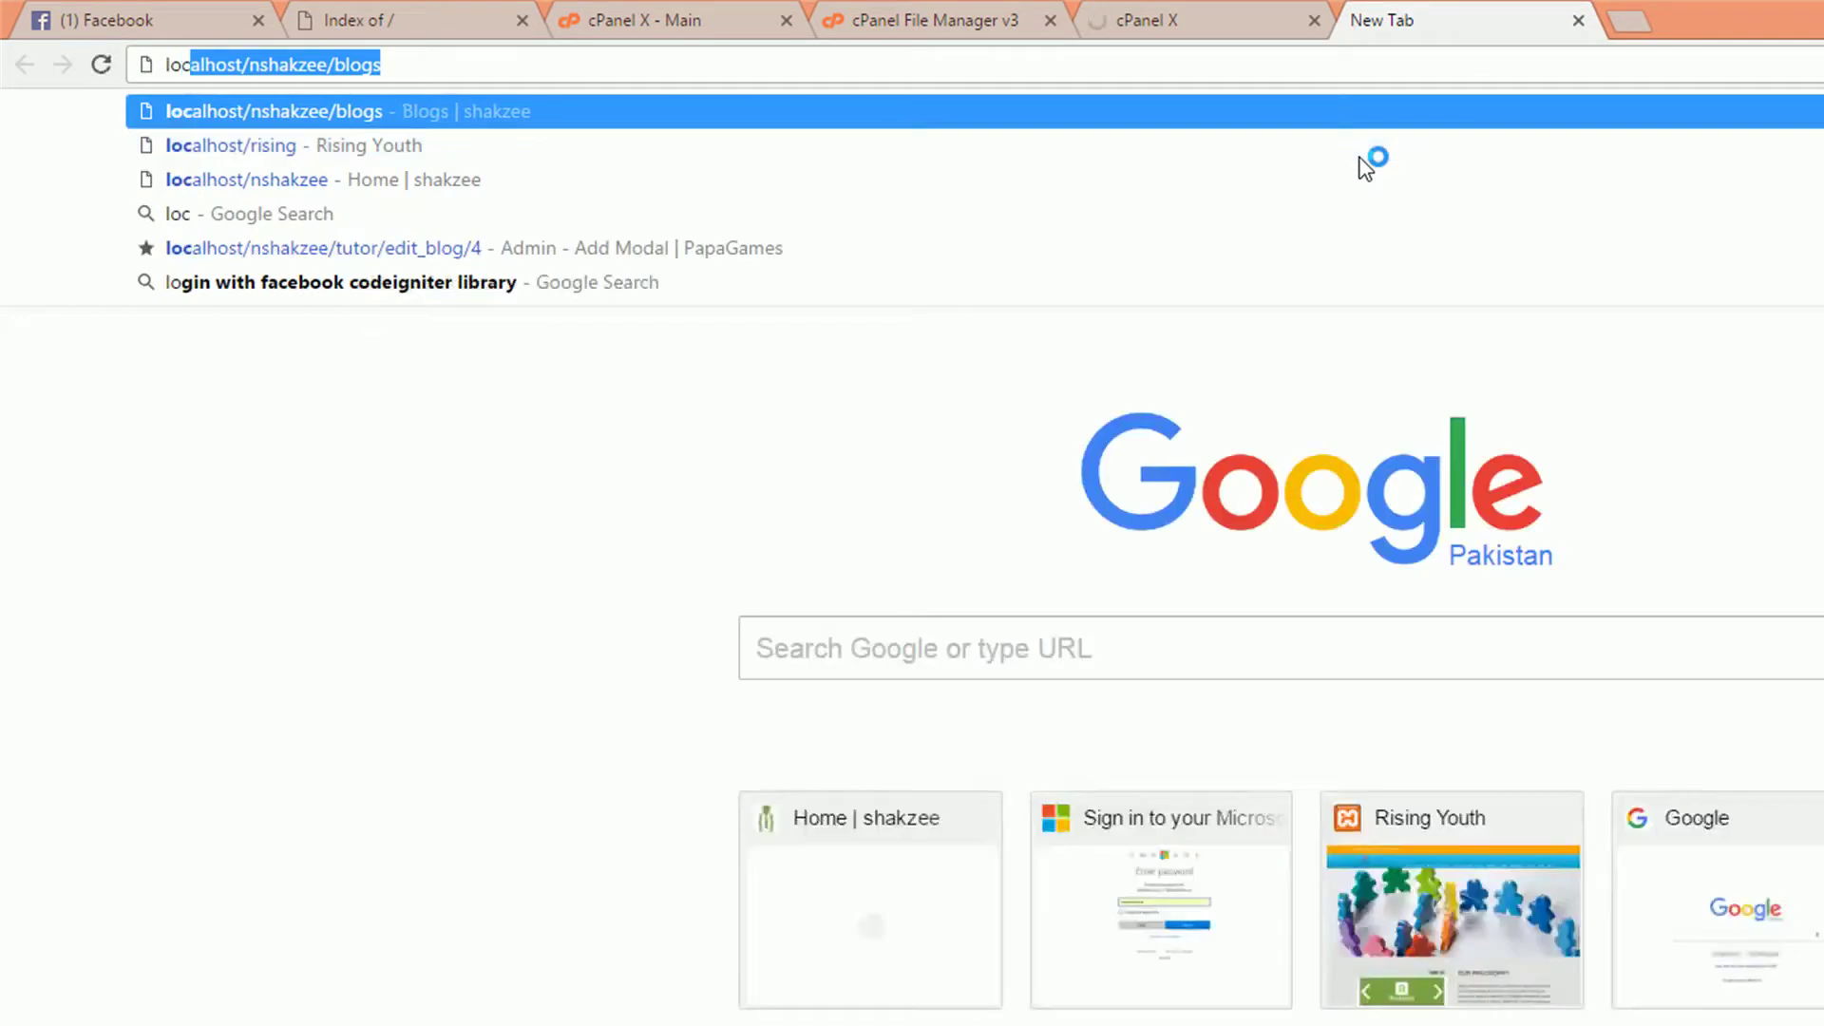
pyautogui.press('End')
pyautogui.press('BackSpace')
pyautogui.press('BackSpace')
pyautogui.press('BackSpace')
pyautogui.press('BackSpace')
pyautogui.press('BackSpace')
pyautogui.press('BackSpace')
pyautogui.press('BackSpace')
pyautogui.press('BackSpace')
pyautogui.press('BackSpace')
pyautogui.press('BackSpace')
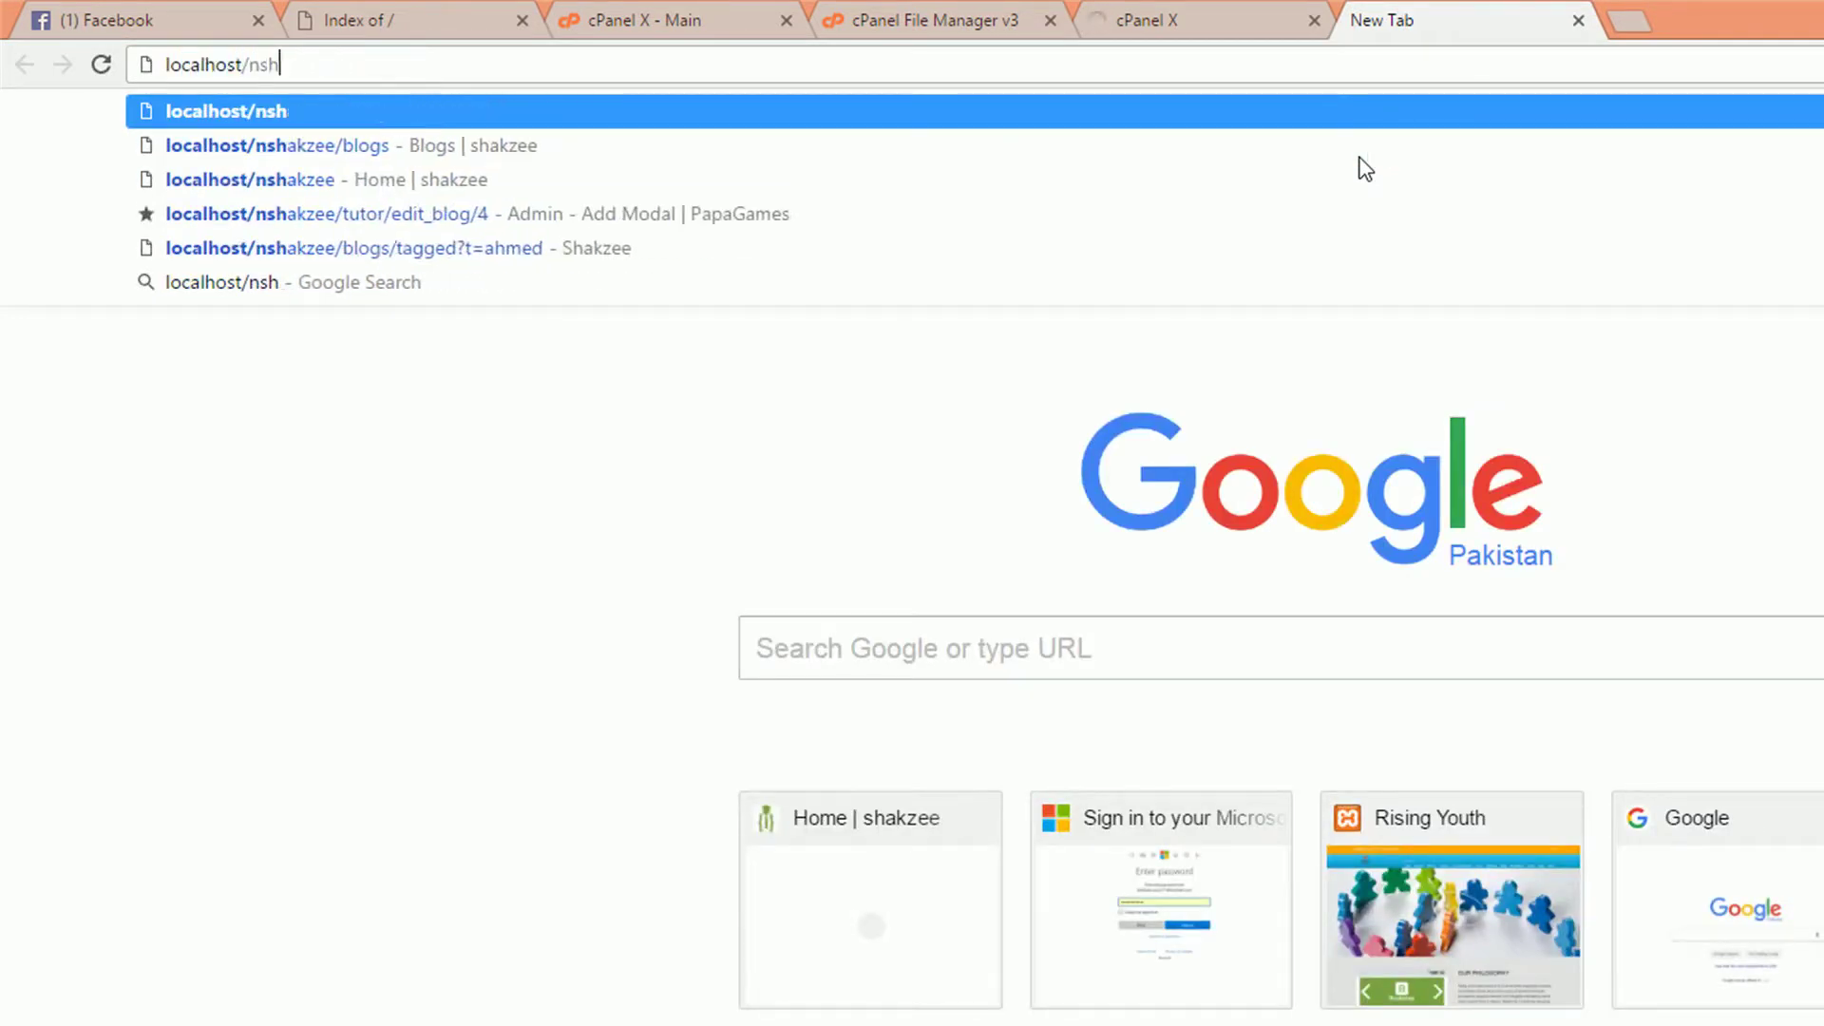
pyautogui.press('BackSpace')
pyautogui.press('BackSpace')
pyautogui.press('BackSpace')
pyautogui.press('BackSpace')
pyautogui.write('fb/')
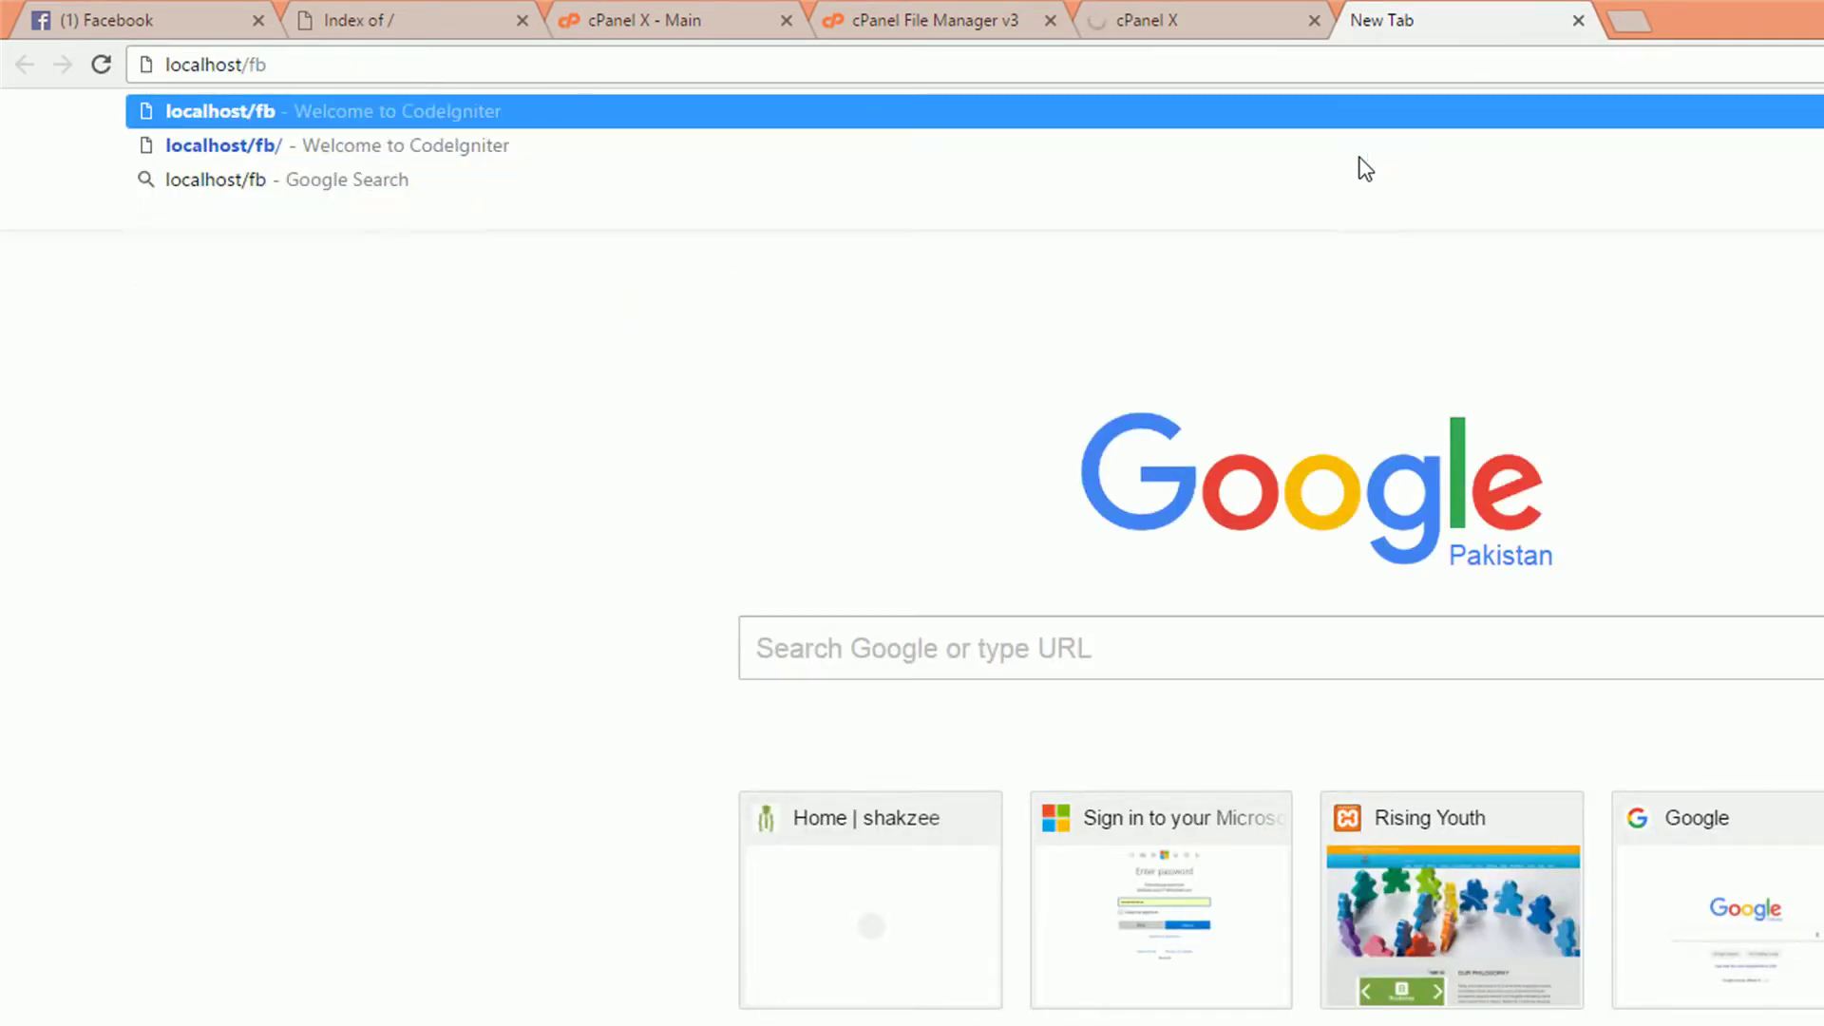
pyautogui.press('Return')
pyautogui.click(133, 57)
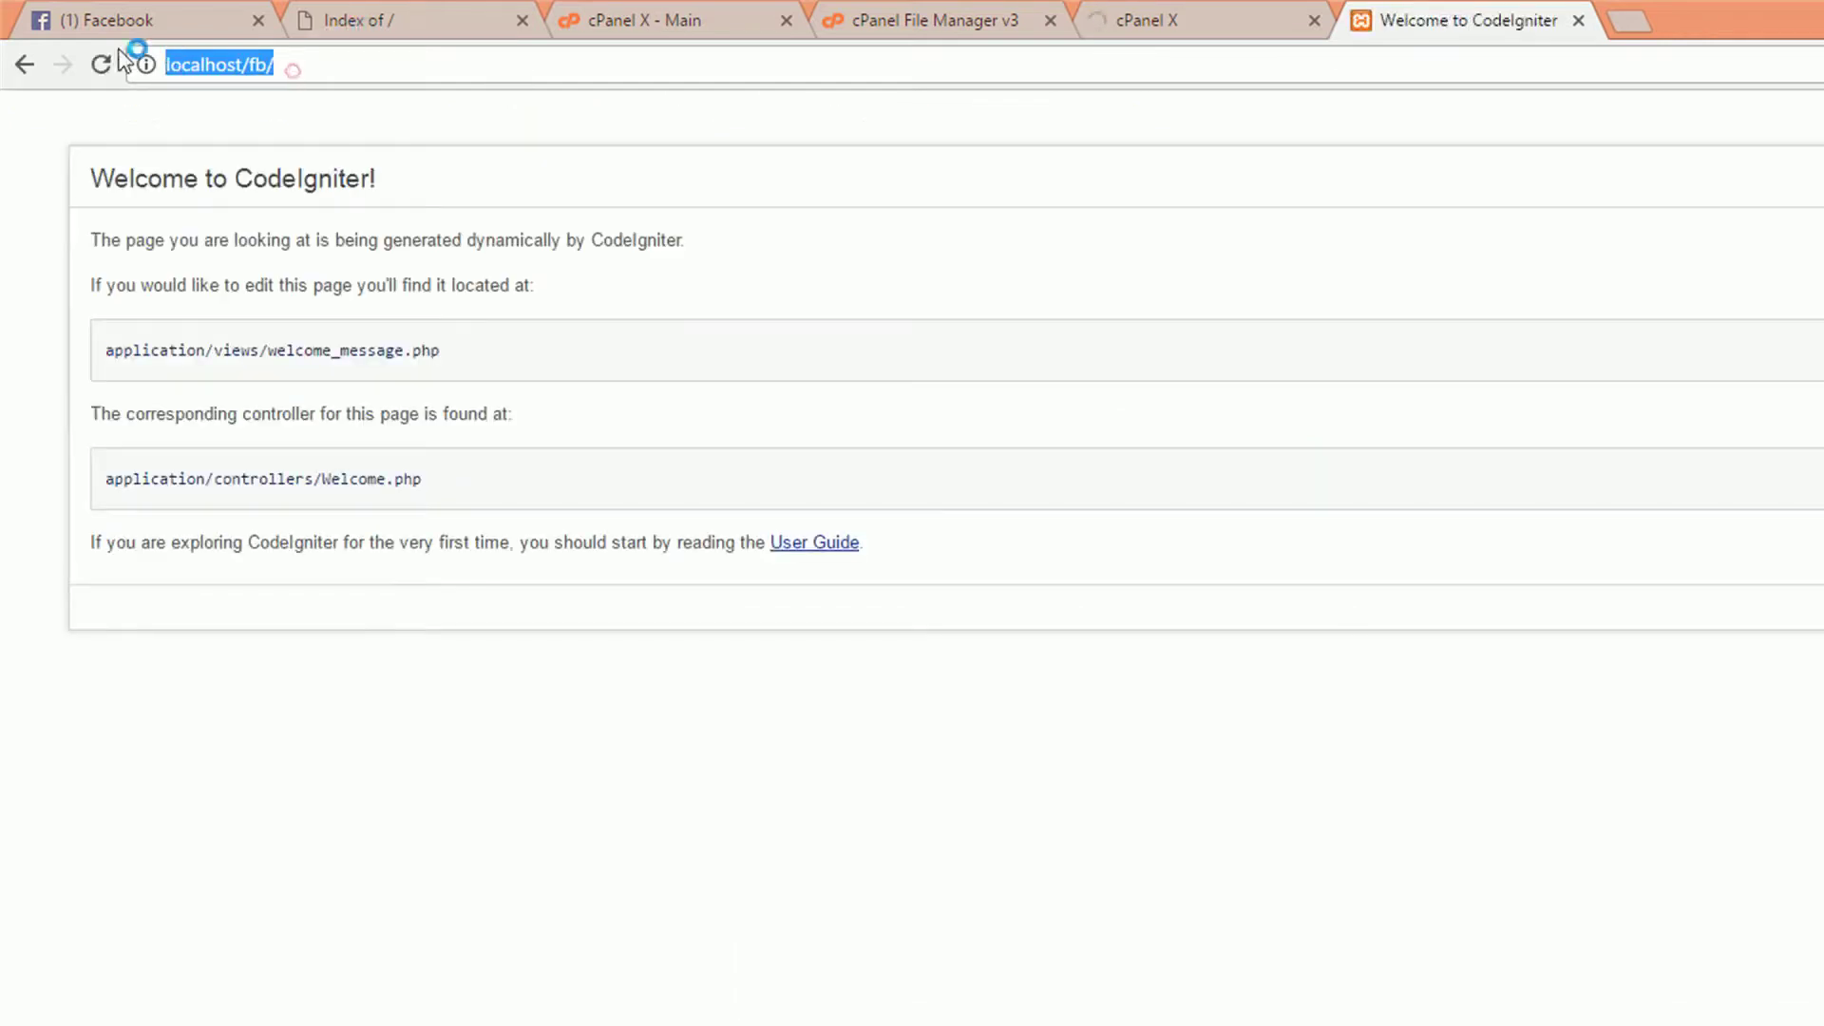
pyautogui.click(808, 203)
# Compare the fb.shakzee.com directory listing with the local CodeIgniter page and check the progress of the fb.zip upload
pyautogui.click(415, 19)
pyautogui.tripleClick(355, 69)
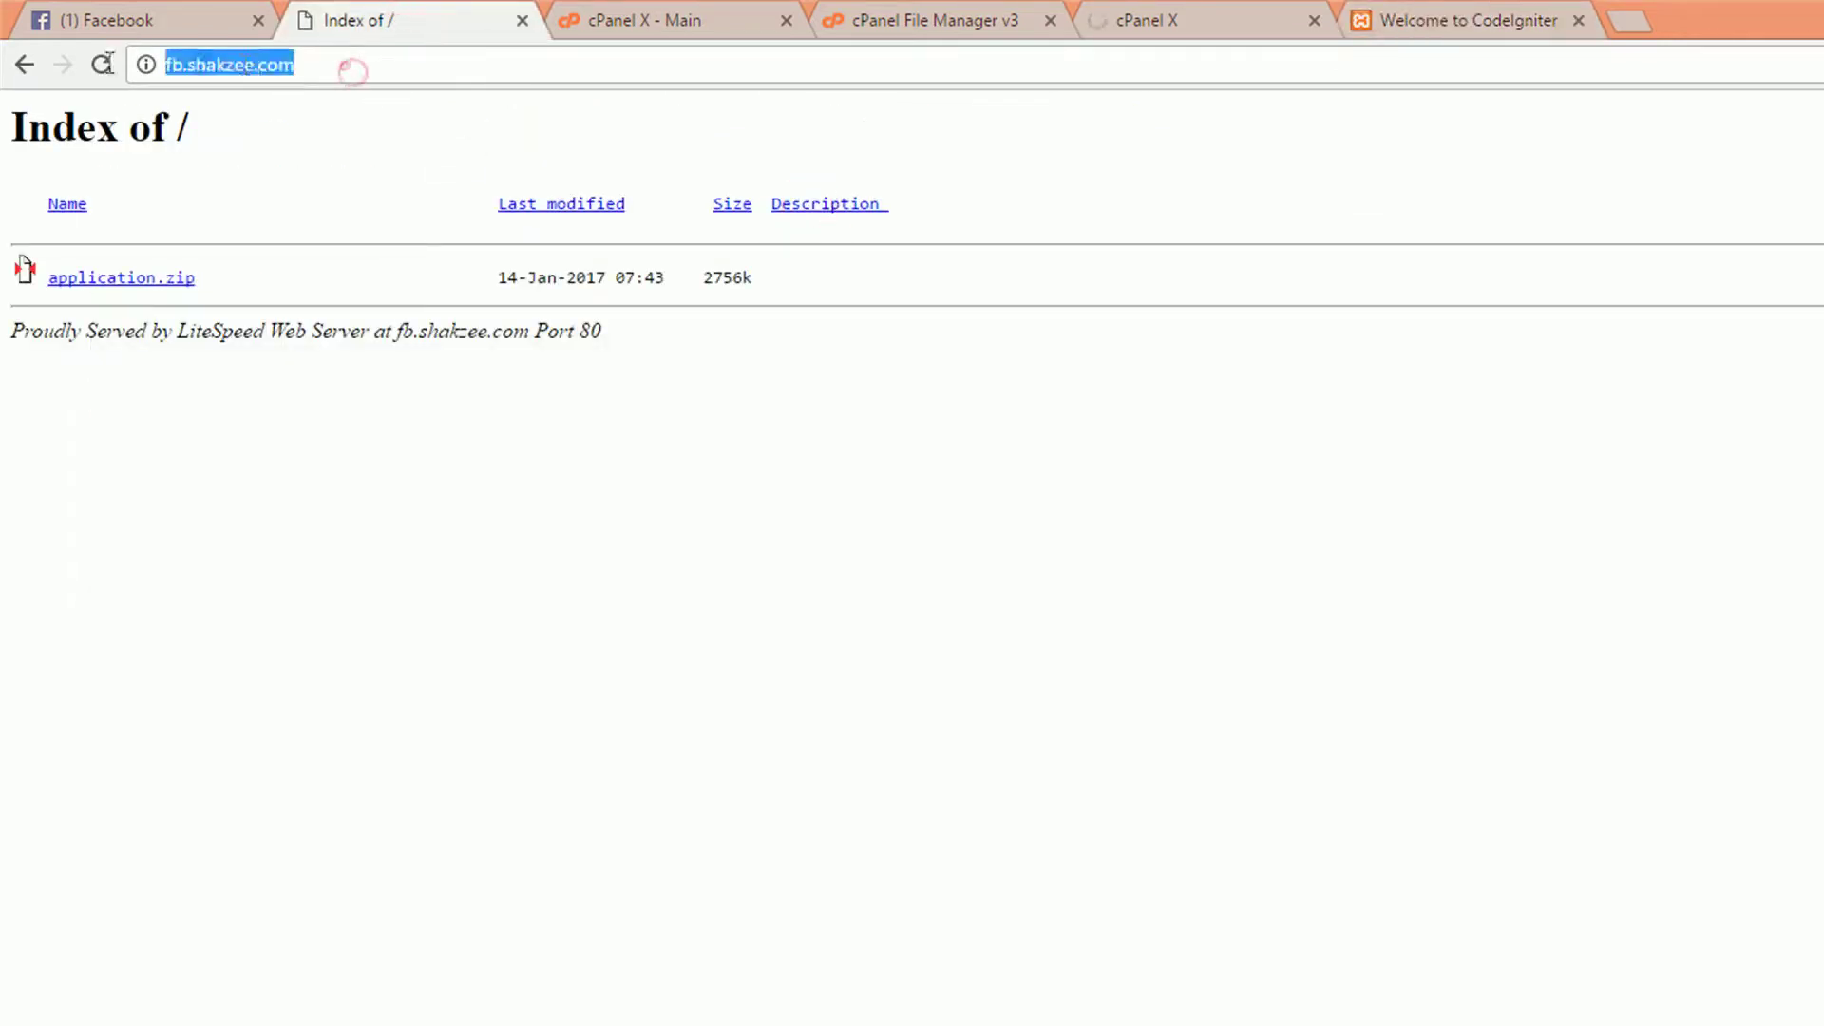
pyautogui.click(708, 13)
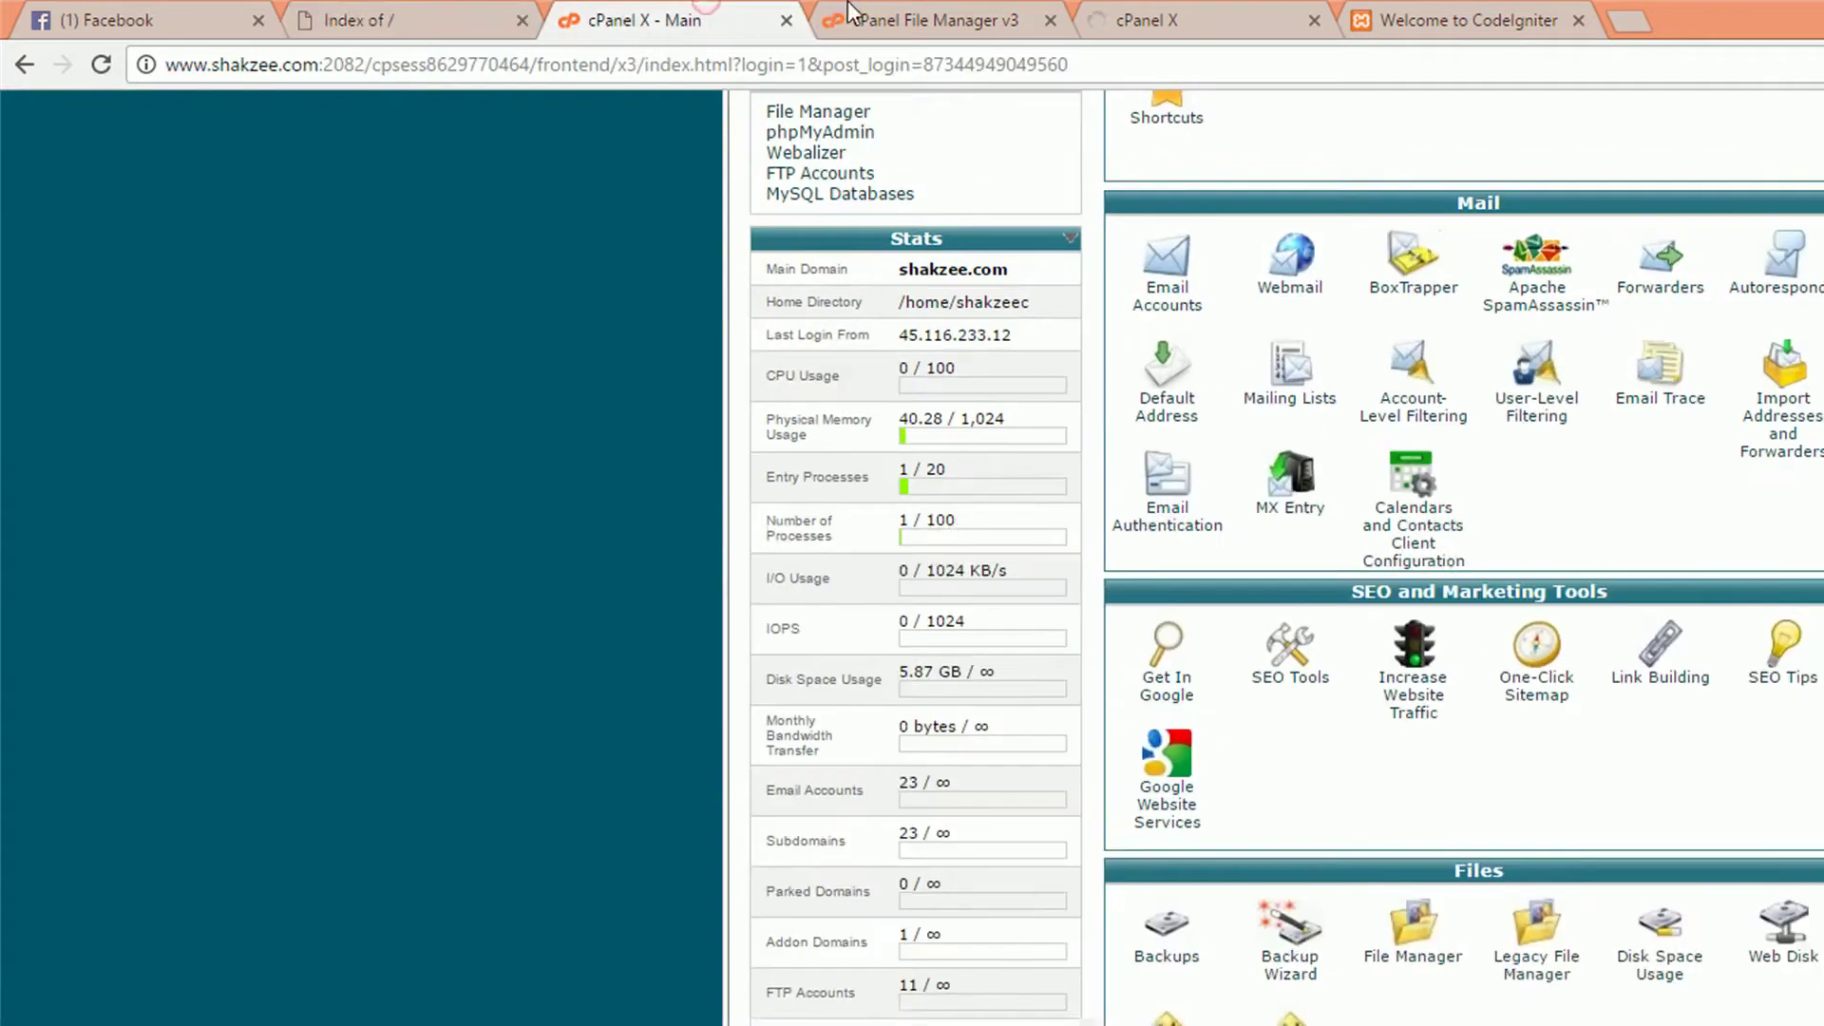
pyautogui.click(936, 19)
pyautogui.click(1229, 12)
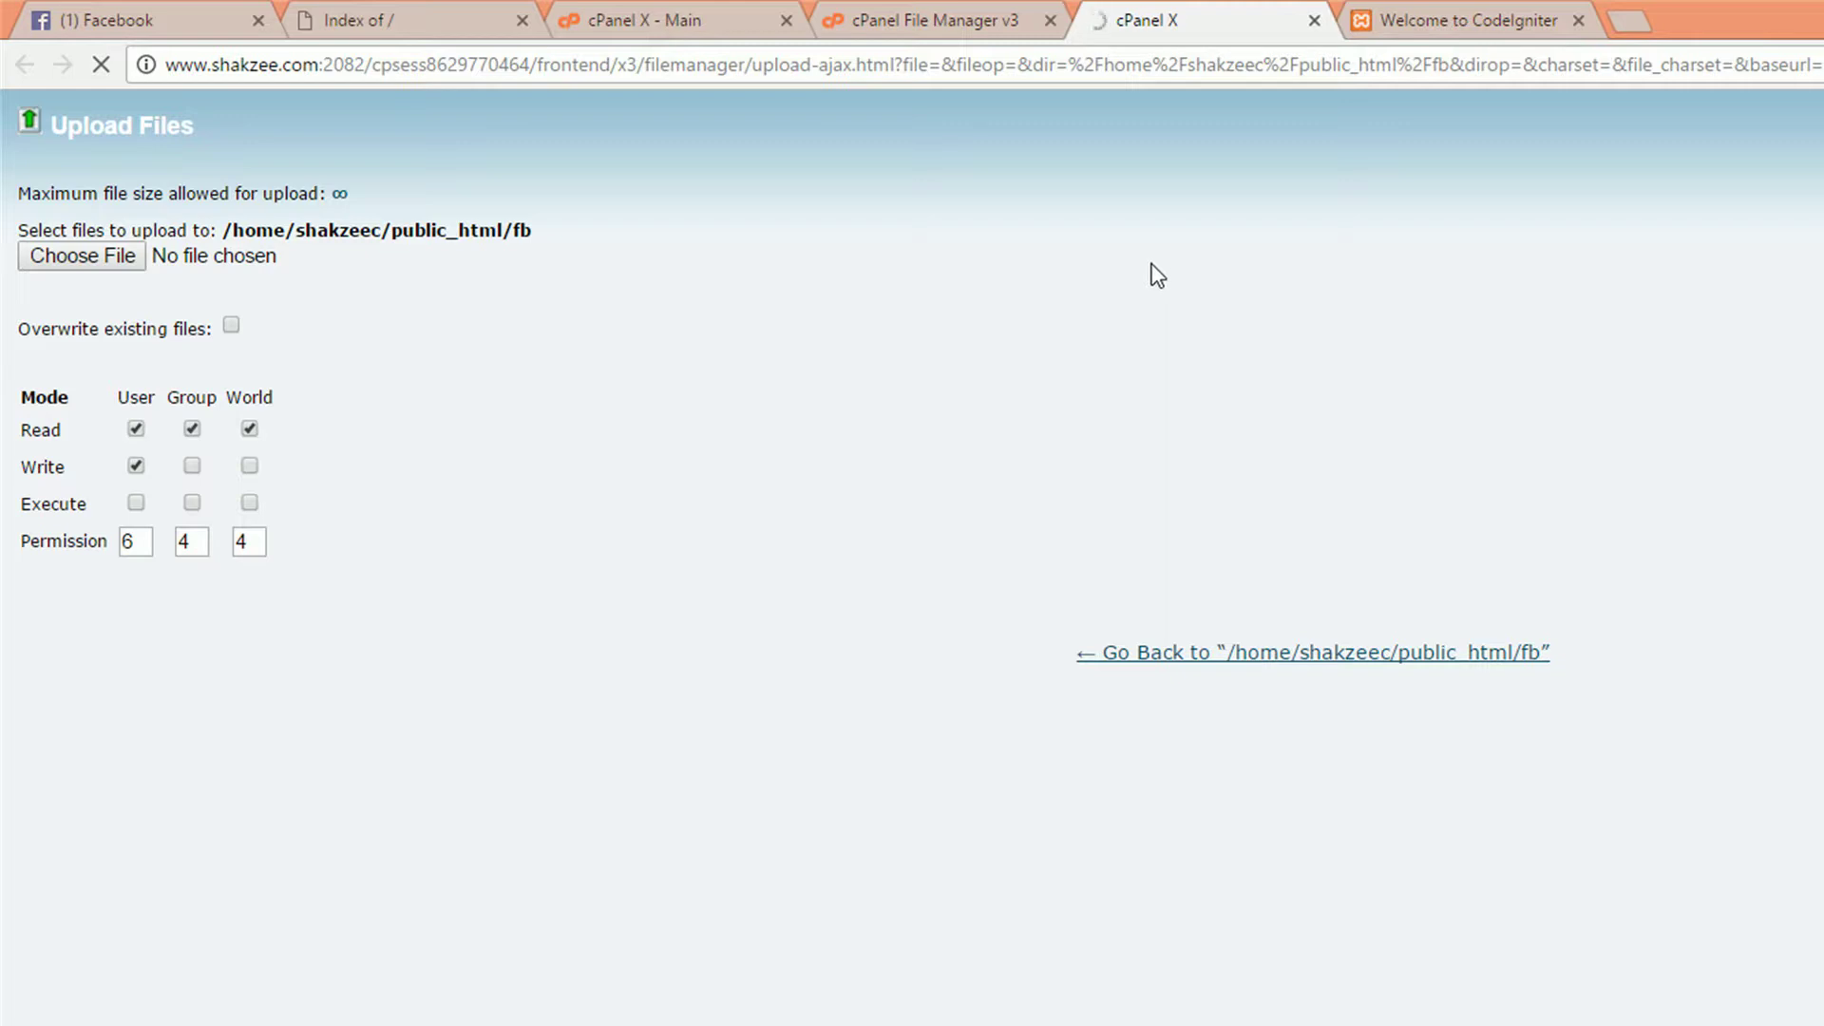
pyautogui.click(328, 15)
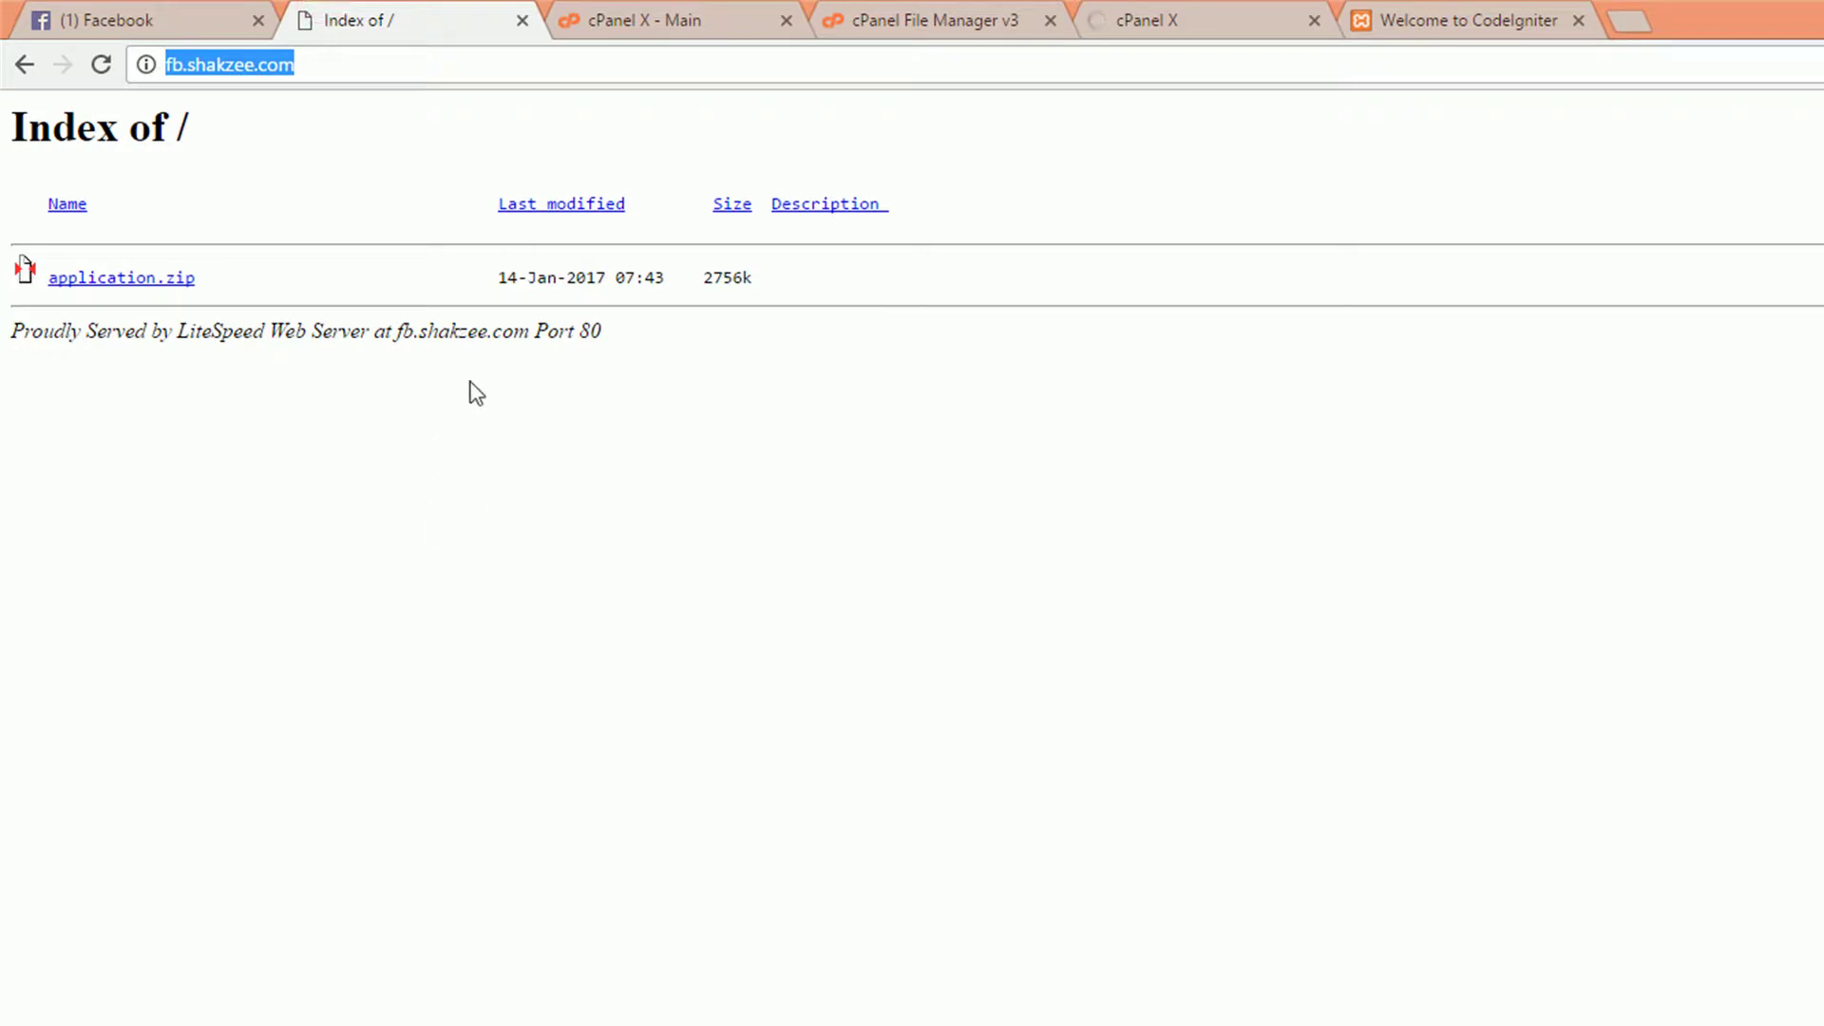
pyautogui.click(1384, 17)
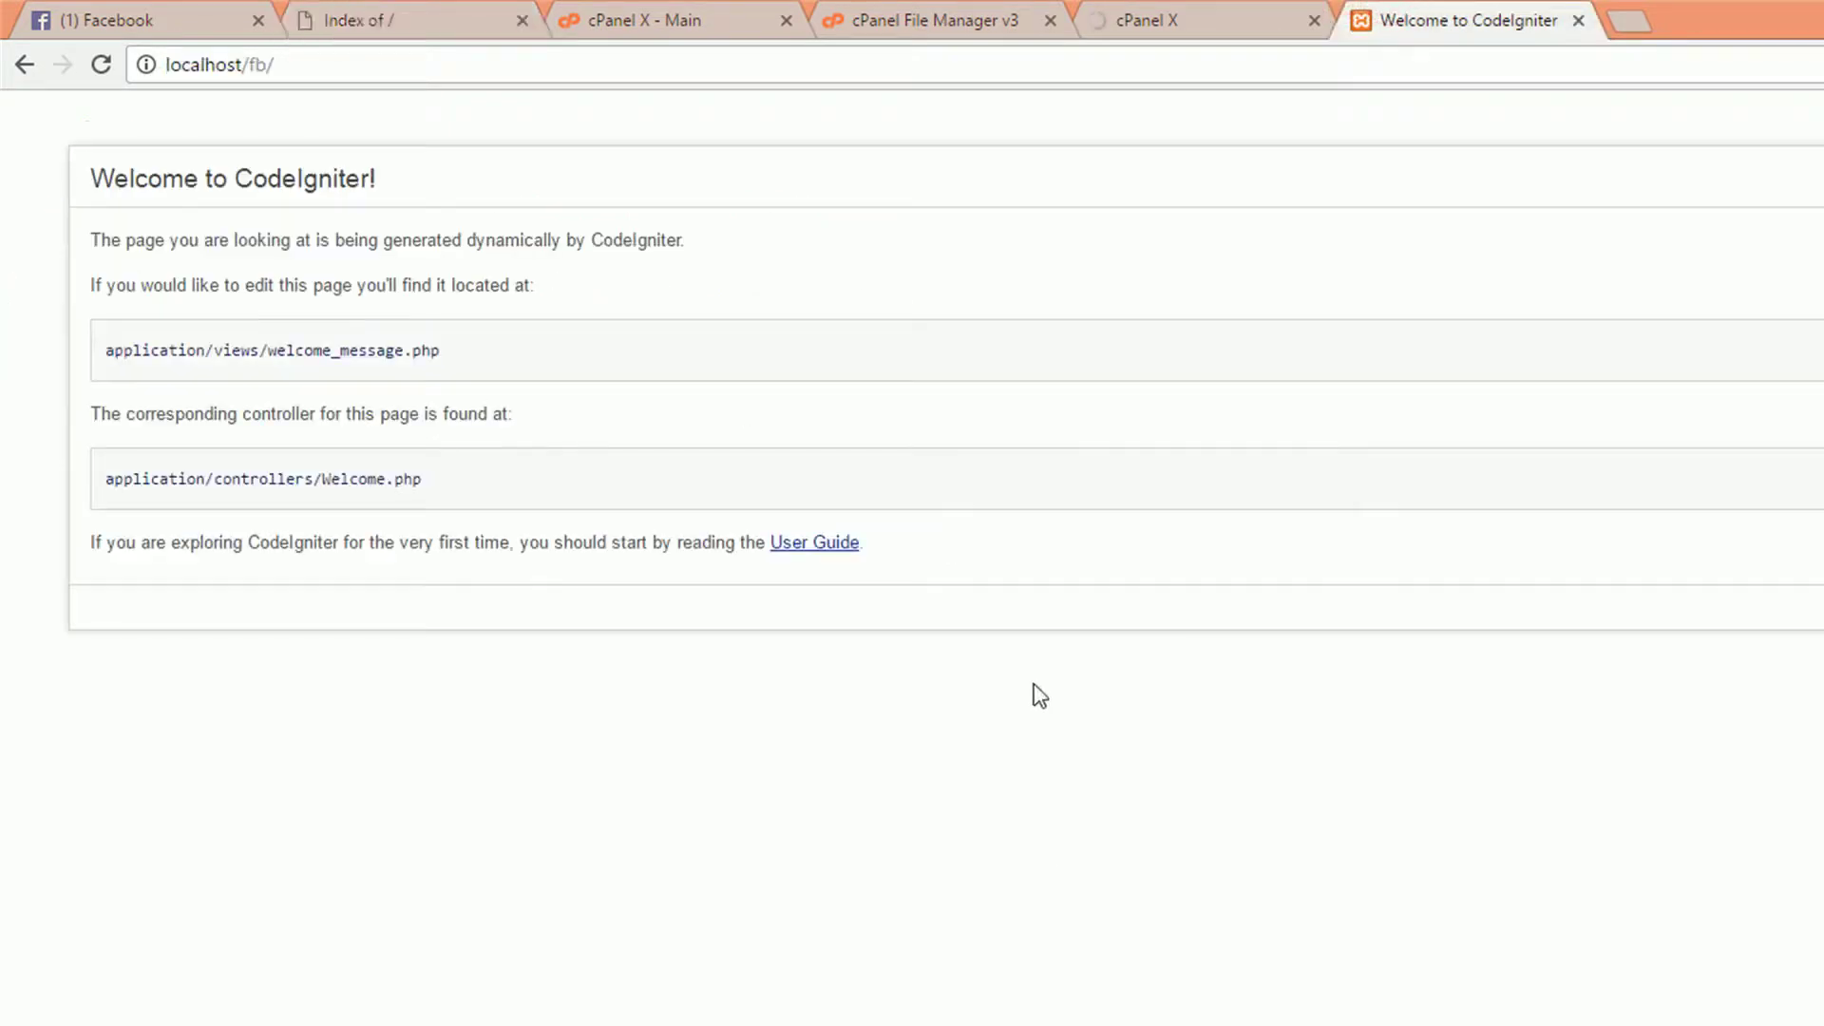
pyautogui.click(1126, 17)
pyautogui.click(1549, 17)
pyautogui.click(1199, 13)
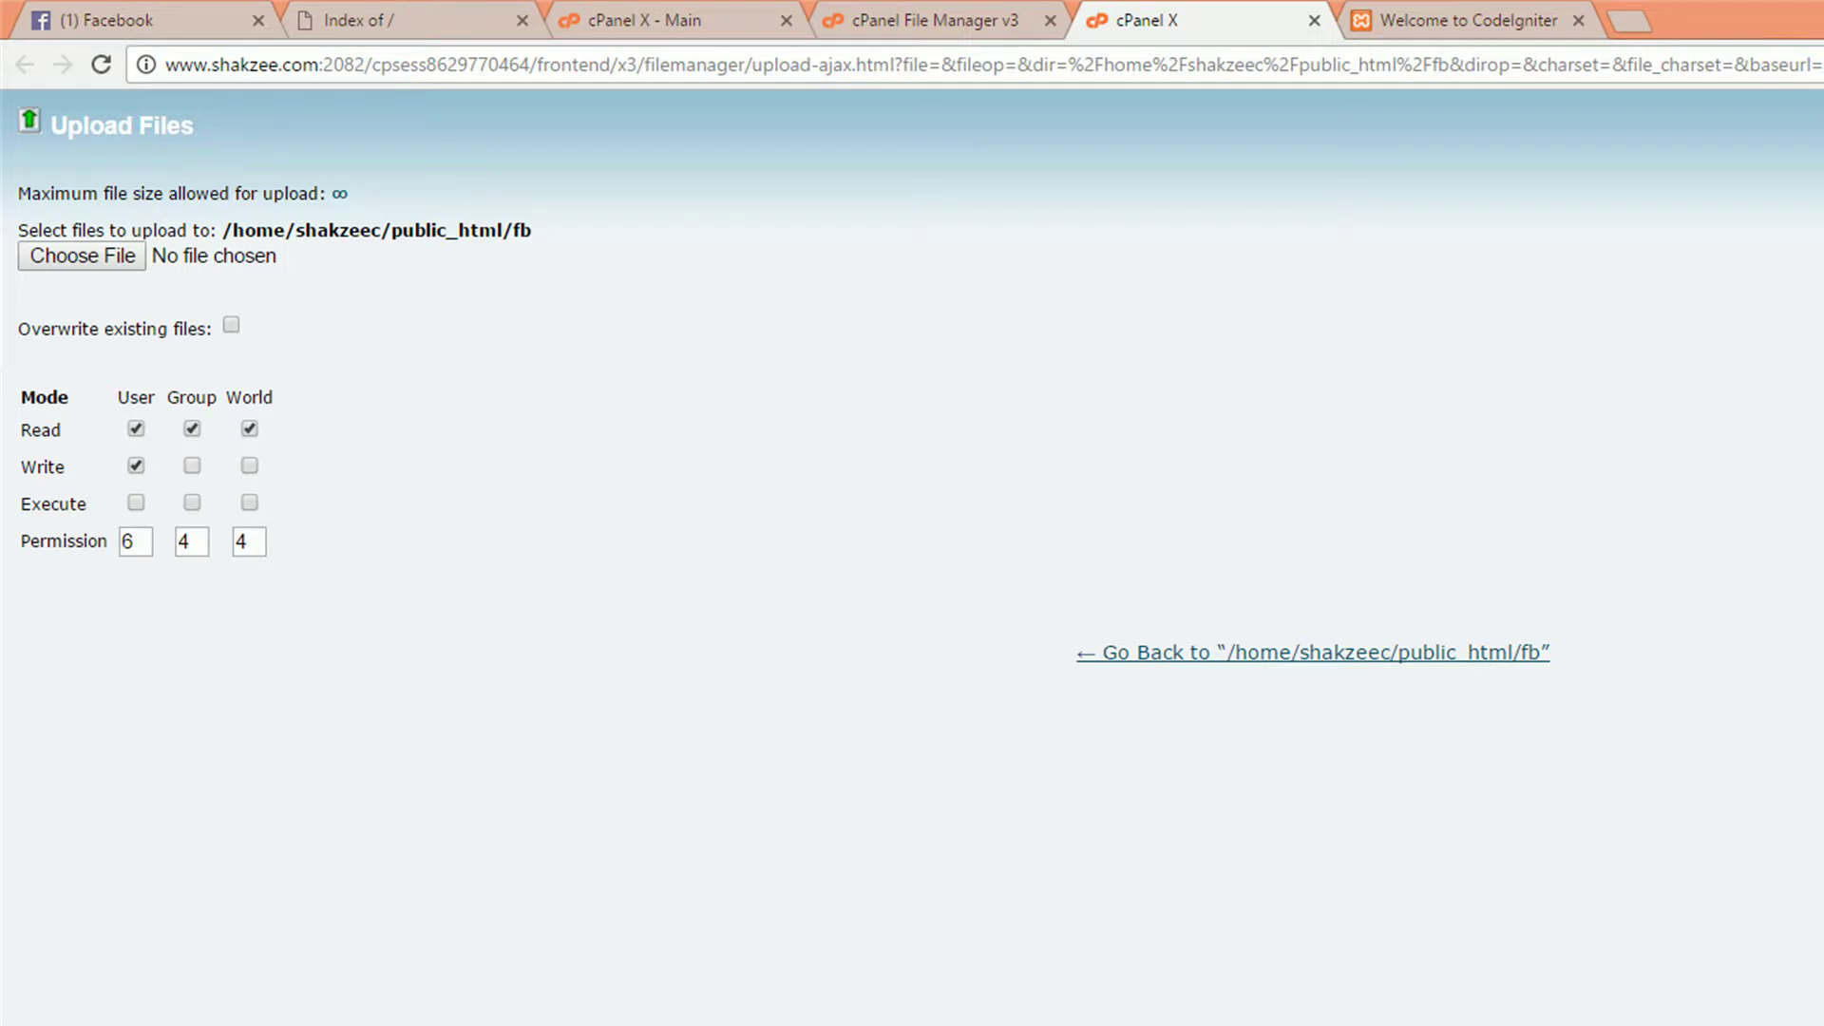
# Leave the upload page and refresh the public_html/fb listing in File Manager
pyautogui.click(1225, 651)
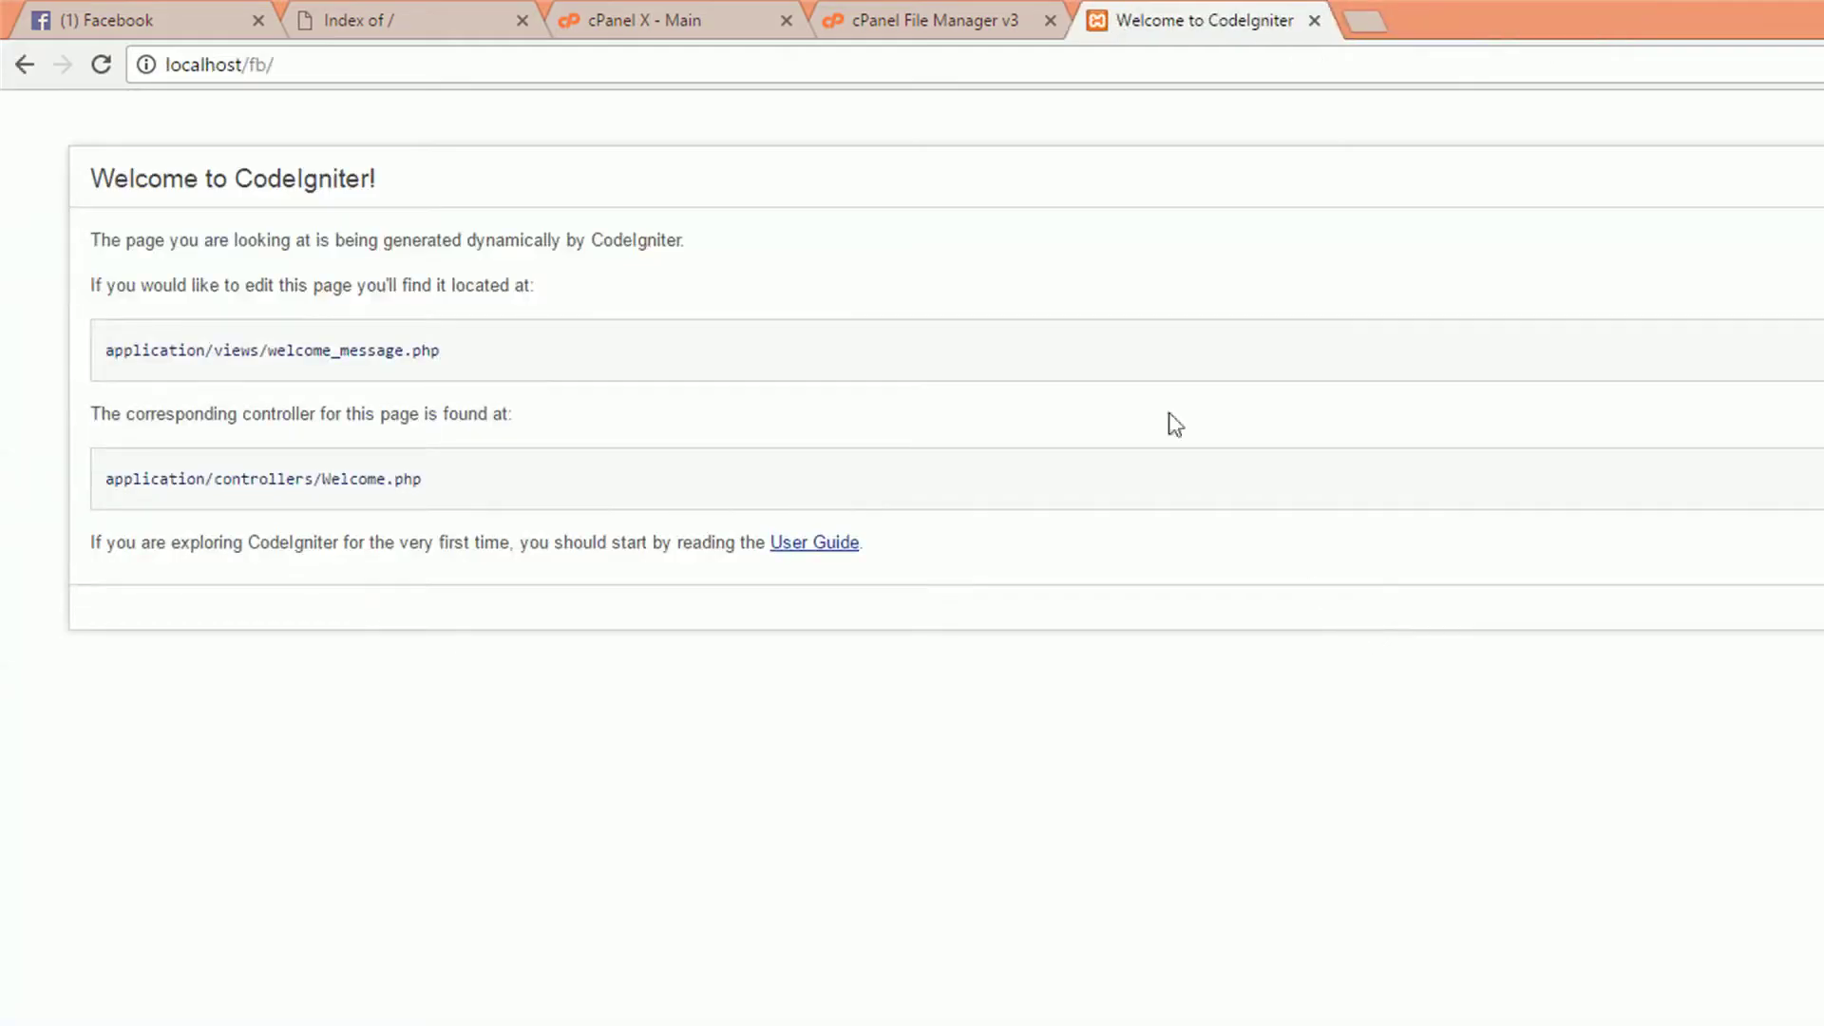
pyautogui.click(861, 13)
pyautogui.click(919, 285)
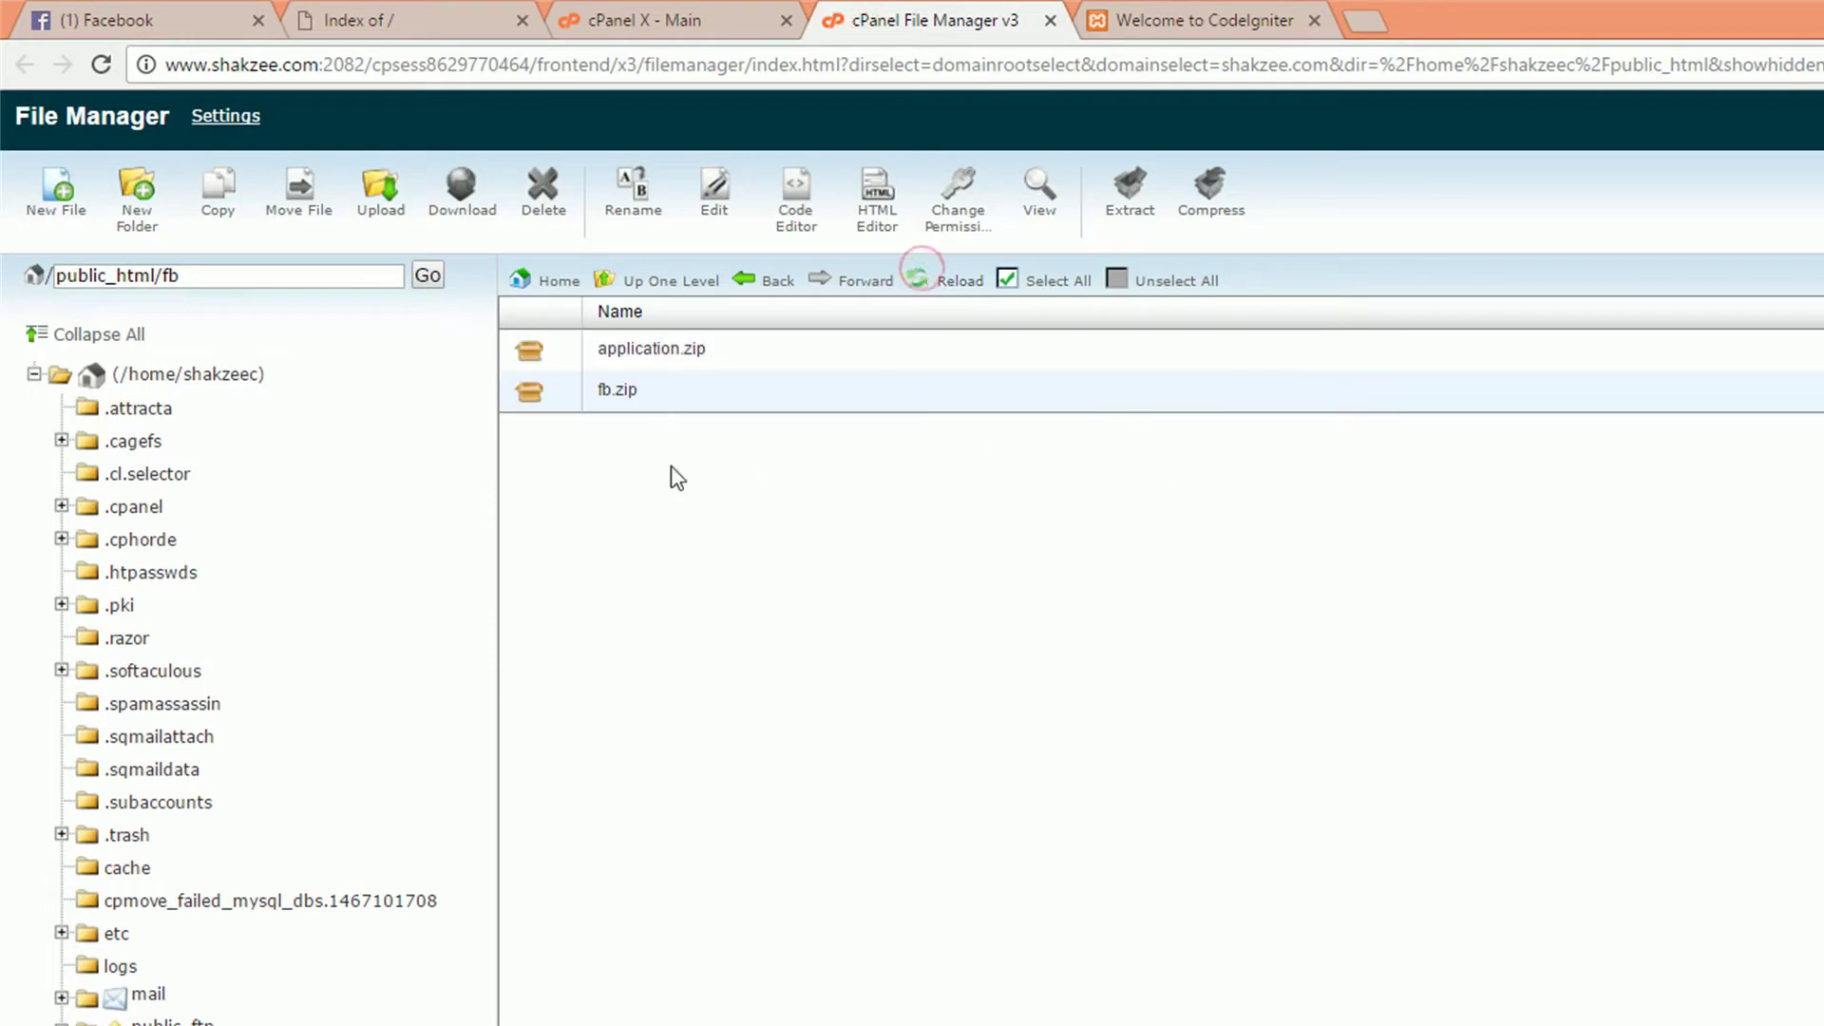
# Extract fb.zip inside public_html/fb and refresh the folder listing
pyautogui.rightClick(532, 393)
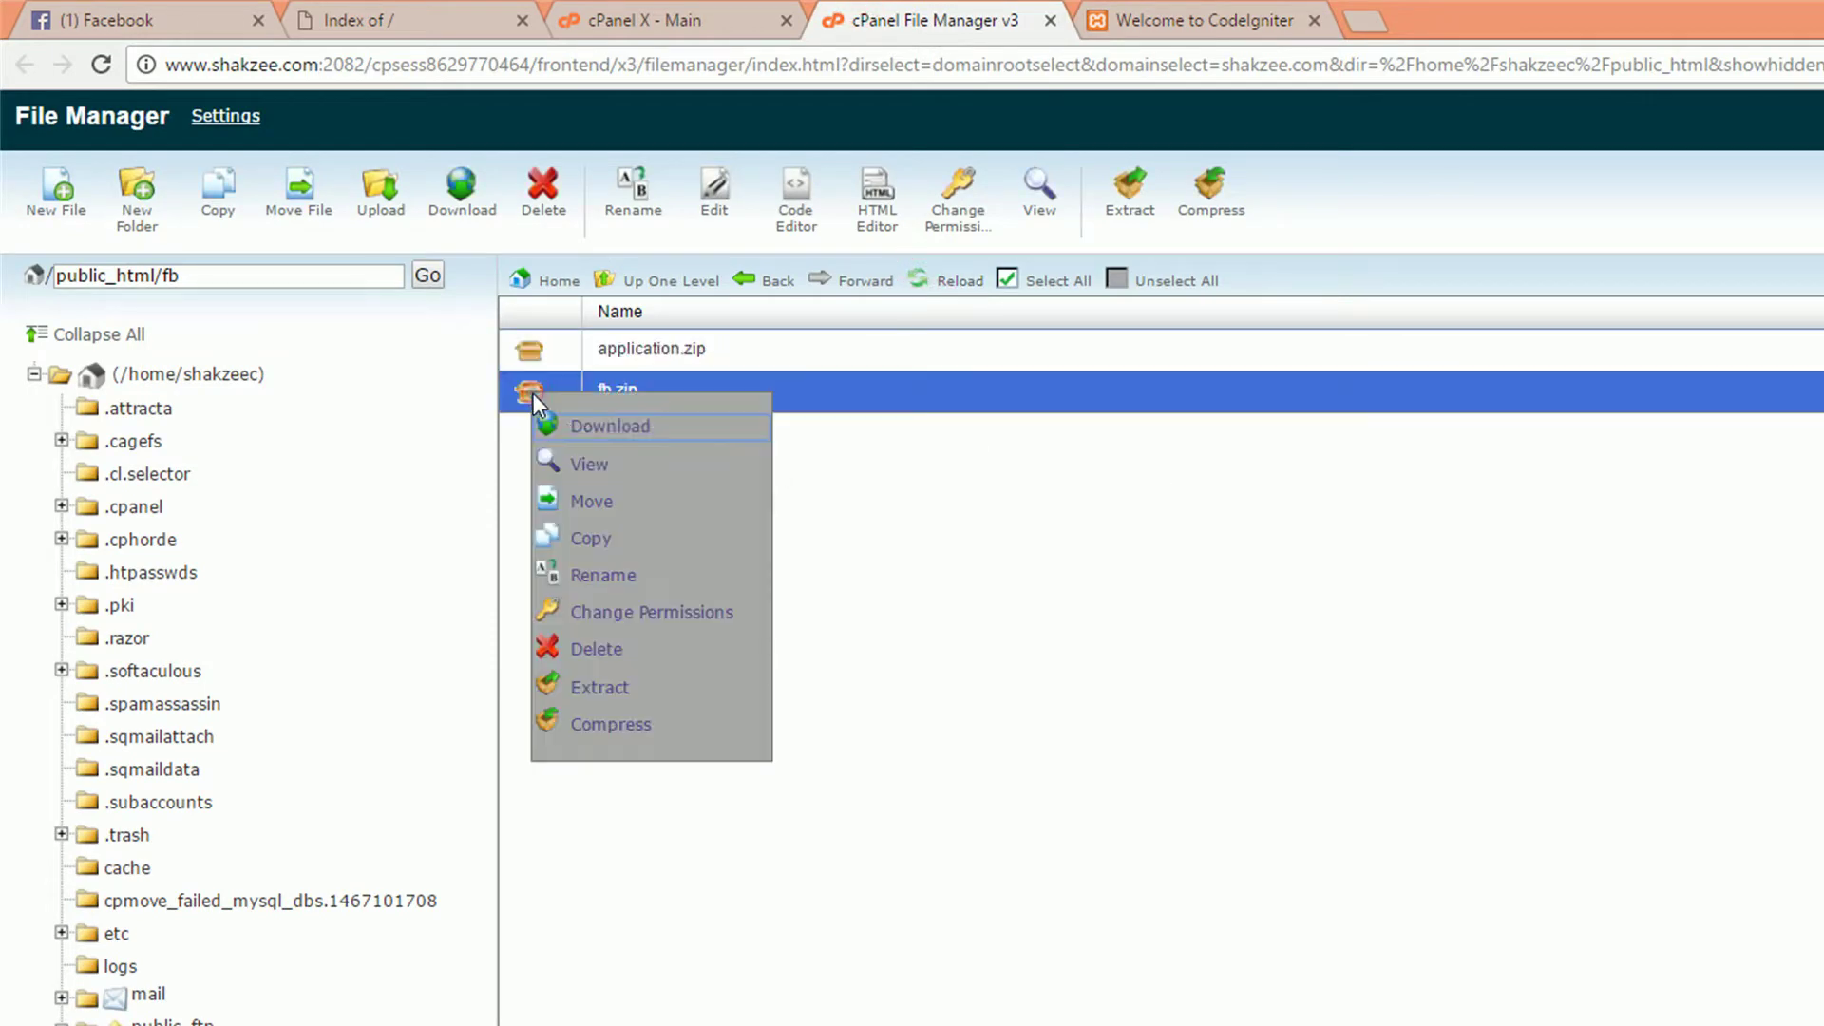
pyautogui.click(589, 691)
pyautogui.click(1510, 856)
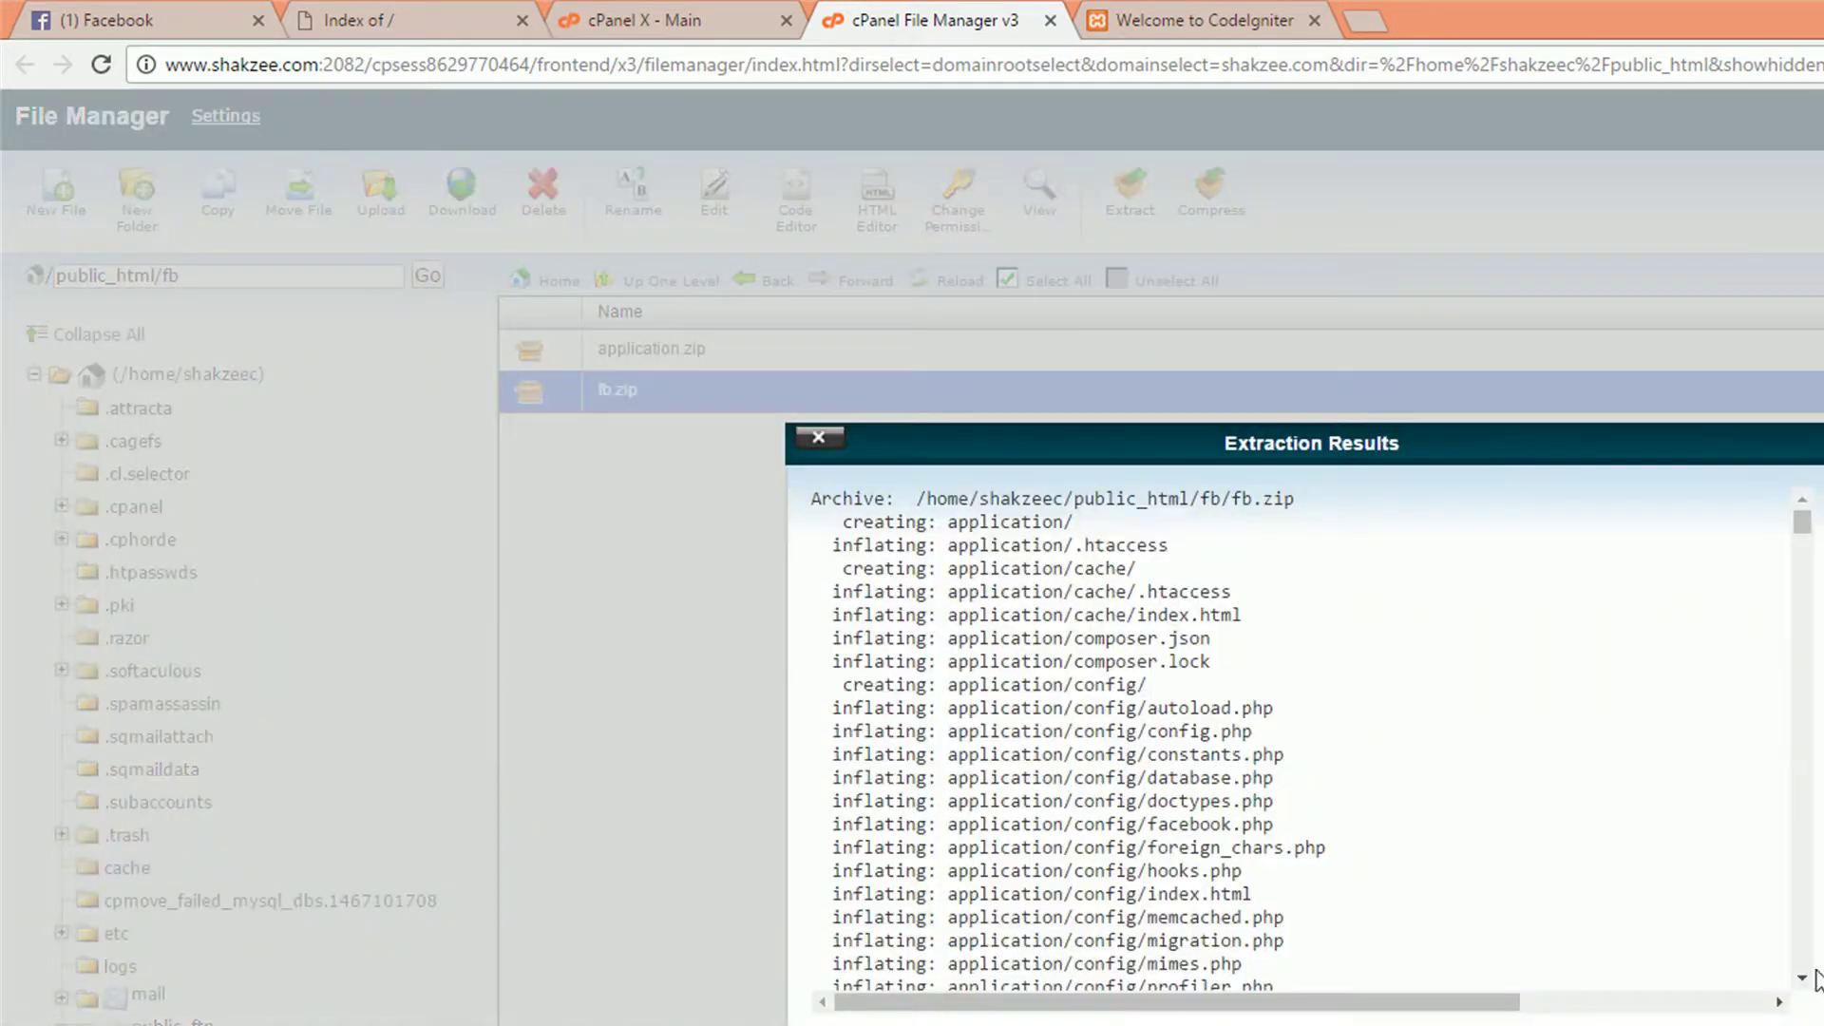
pyautogui.click(1816, 983)
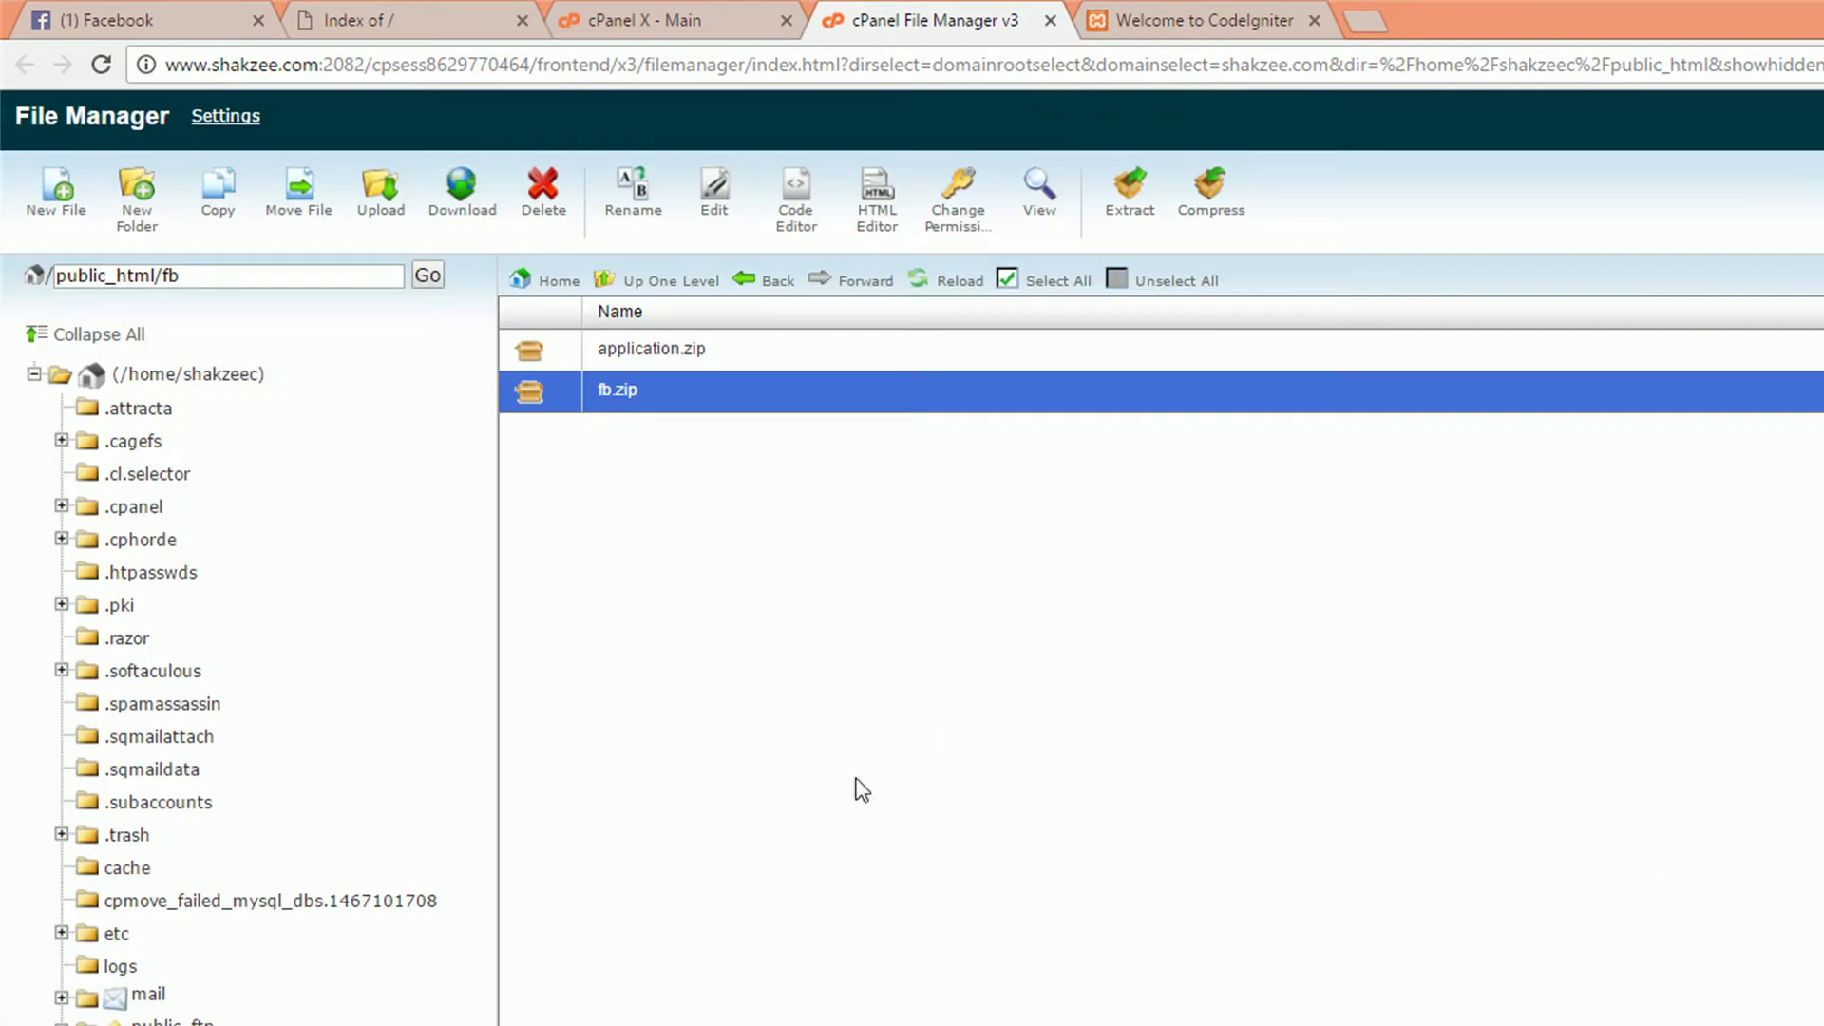
pyautogui.click(926, 277)
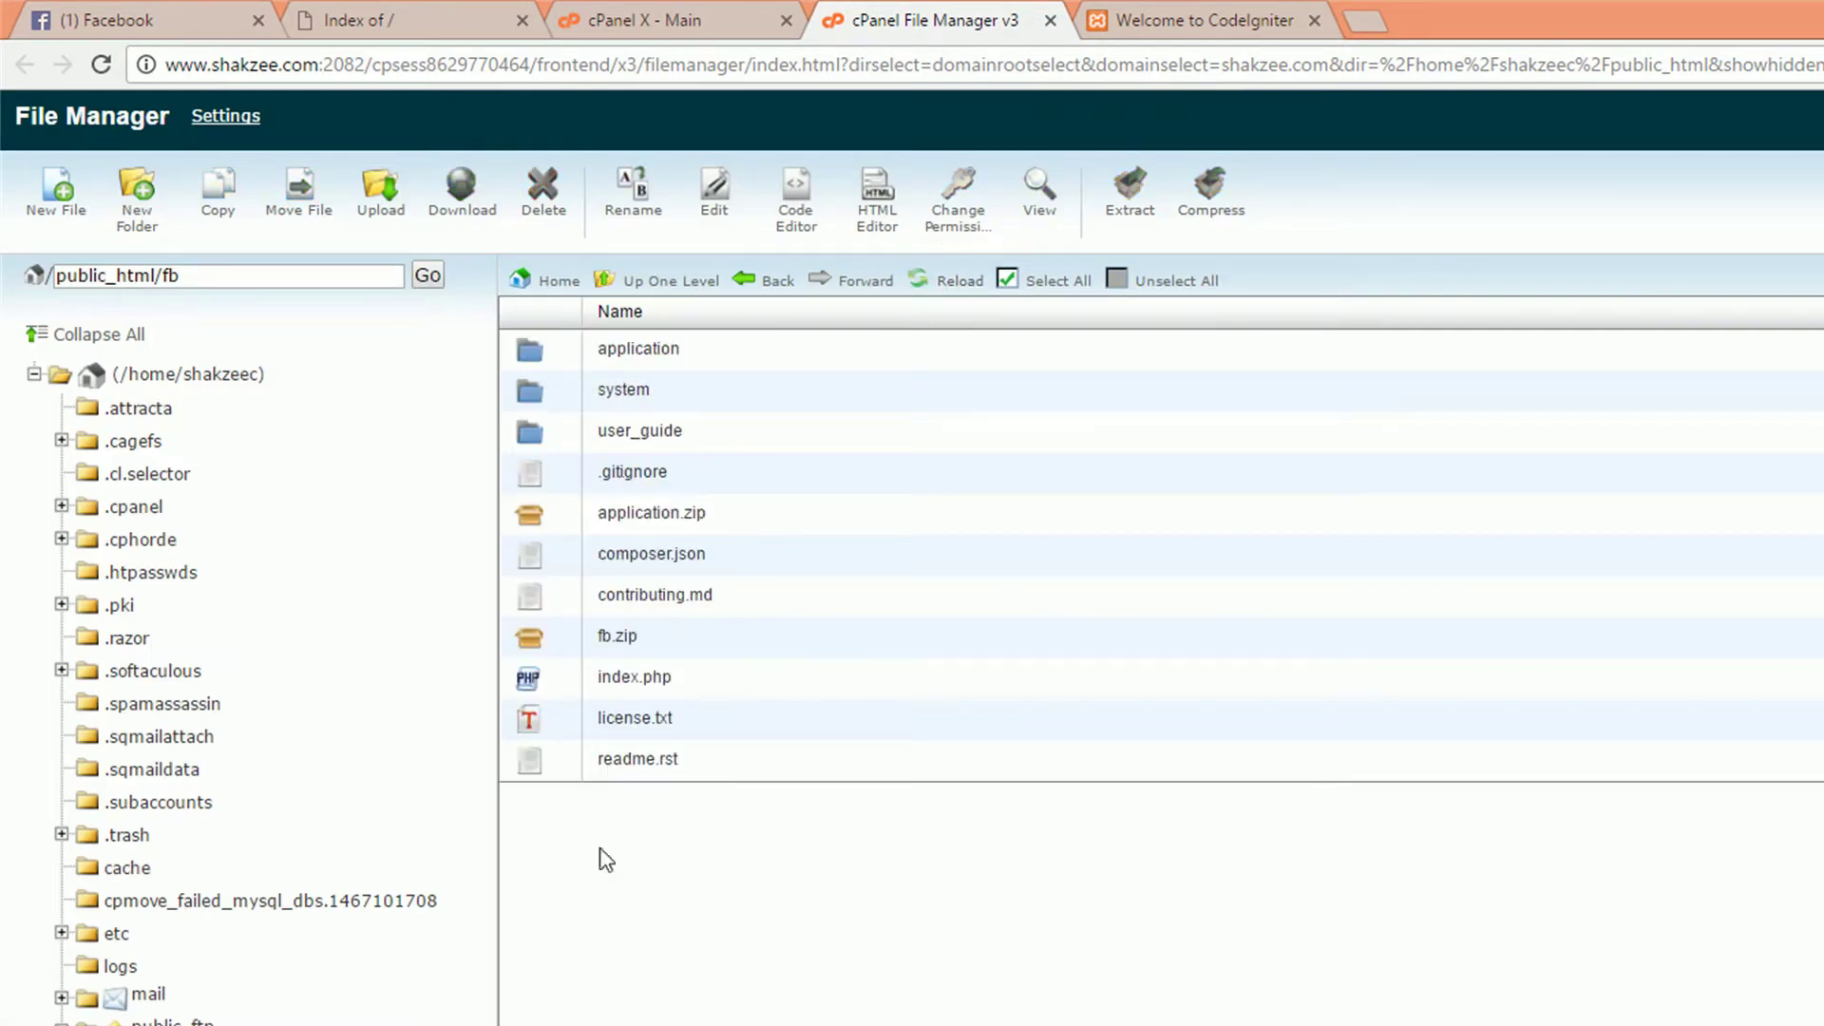
pyautogui.click(595, 824)
pyautogui.click(704, 862)
# Load fb.shakzee.com again and examine its page at a larger zoom against the local CodeIgniter page
pyautogui.click(1235, 19)
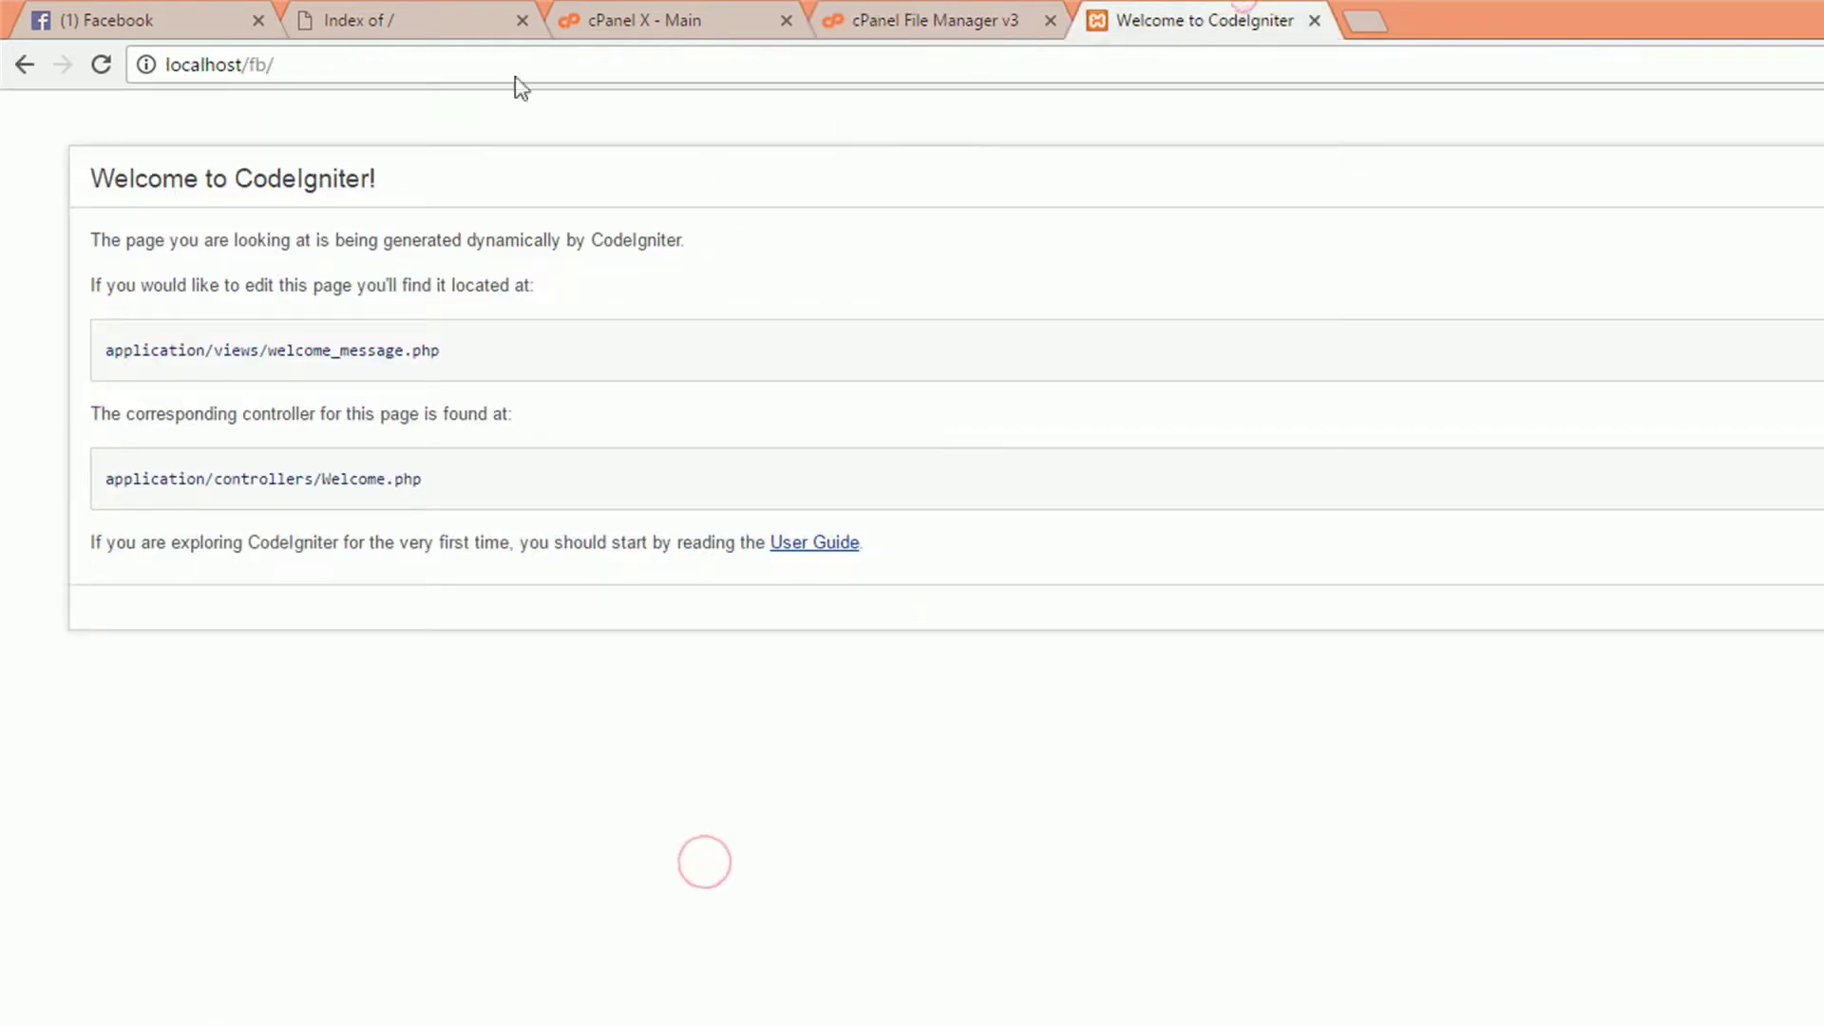
pyautogui.click(448, 14)
pyautogui.click(370, 57)
pyautogui.press('Return')
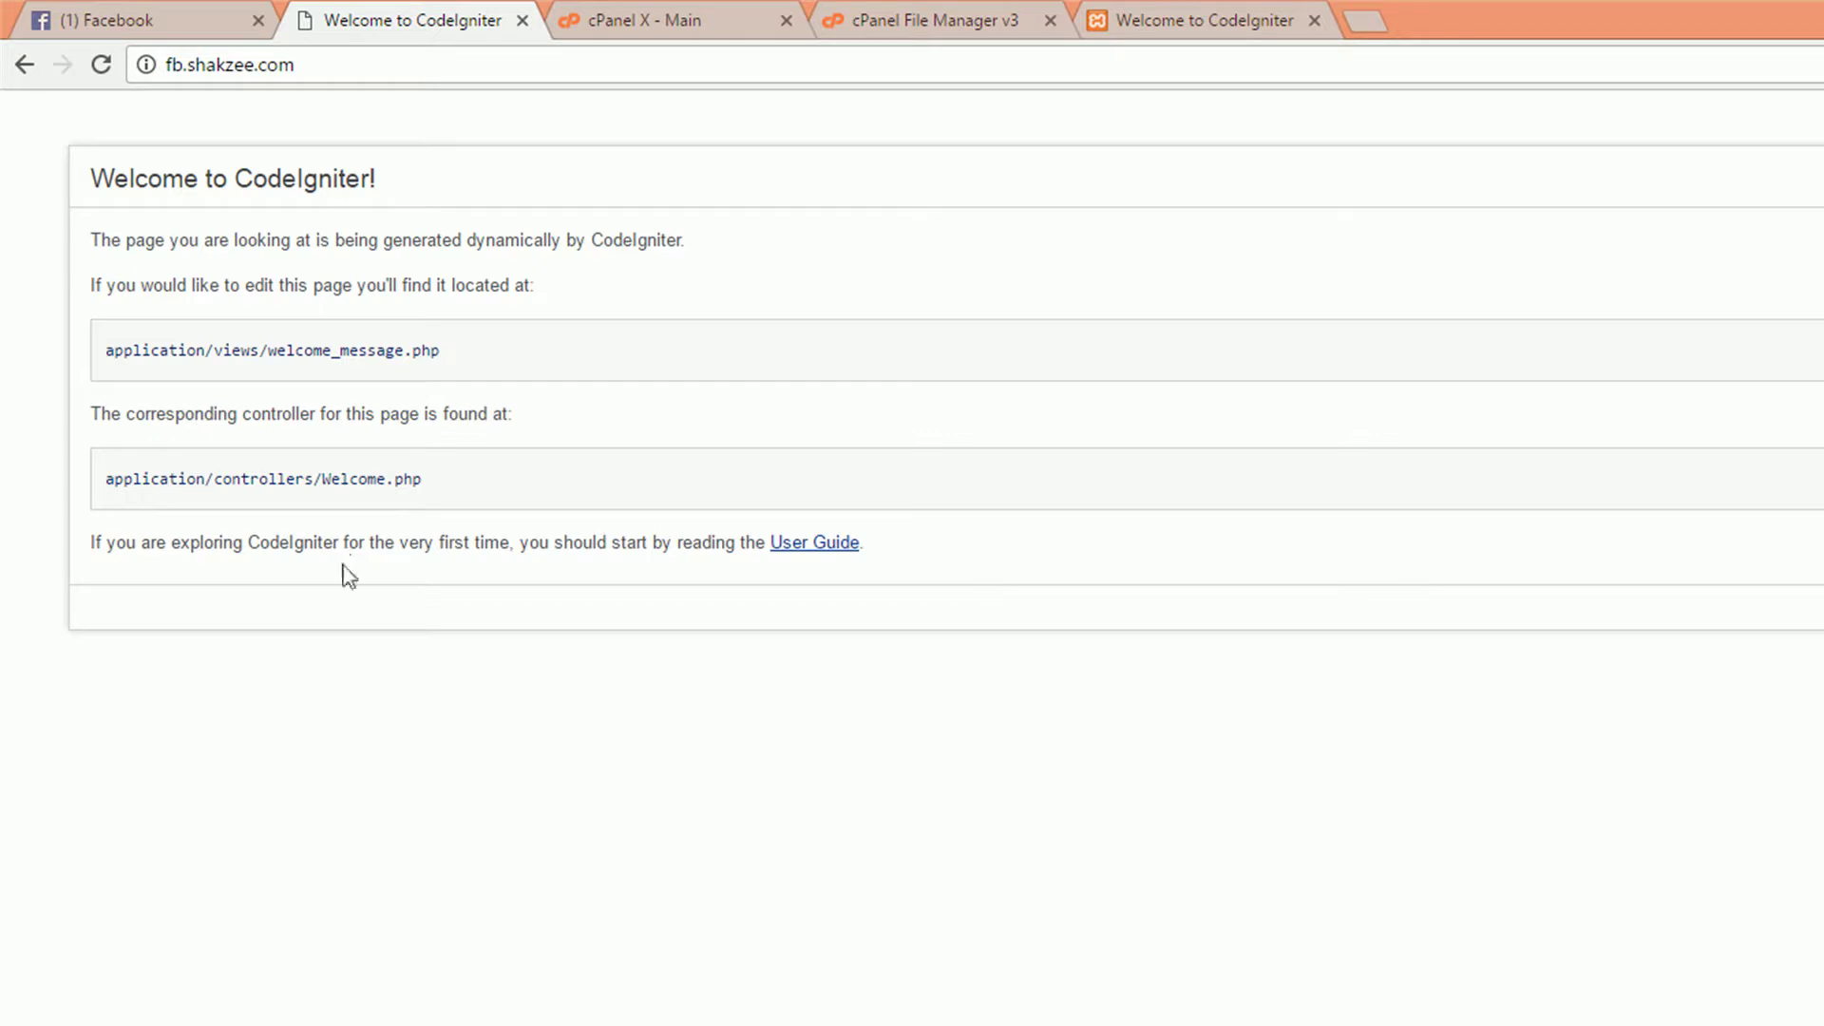
pyautogui.hotkey('ctrl', '+')
pyautogui.hotkey('ctrl', '+')
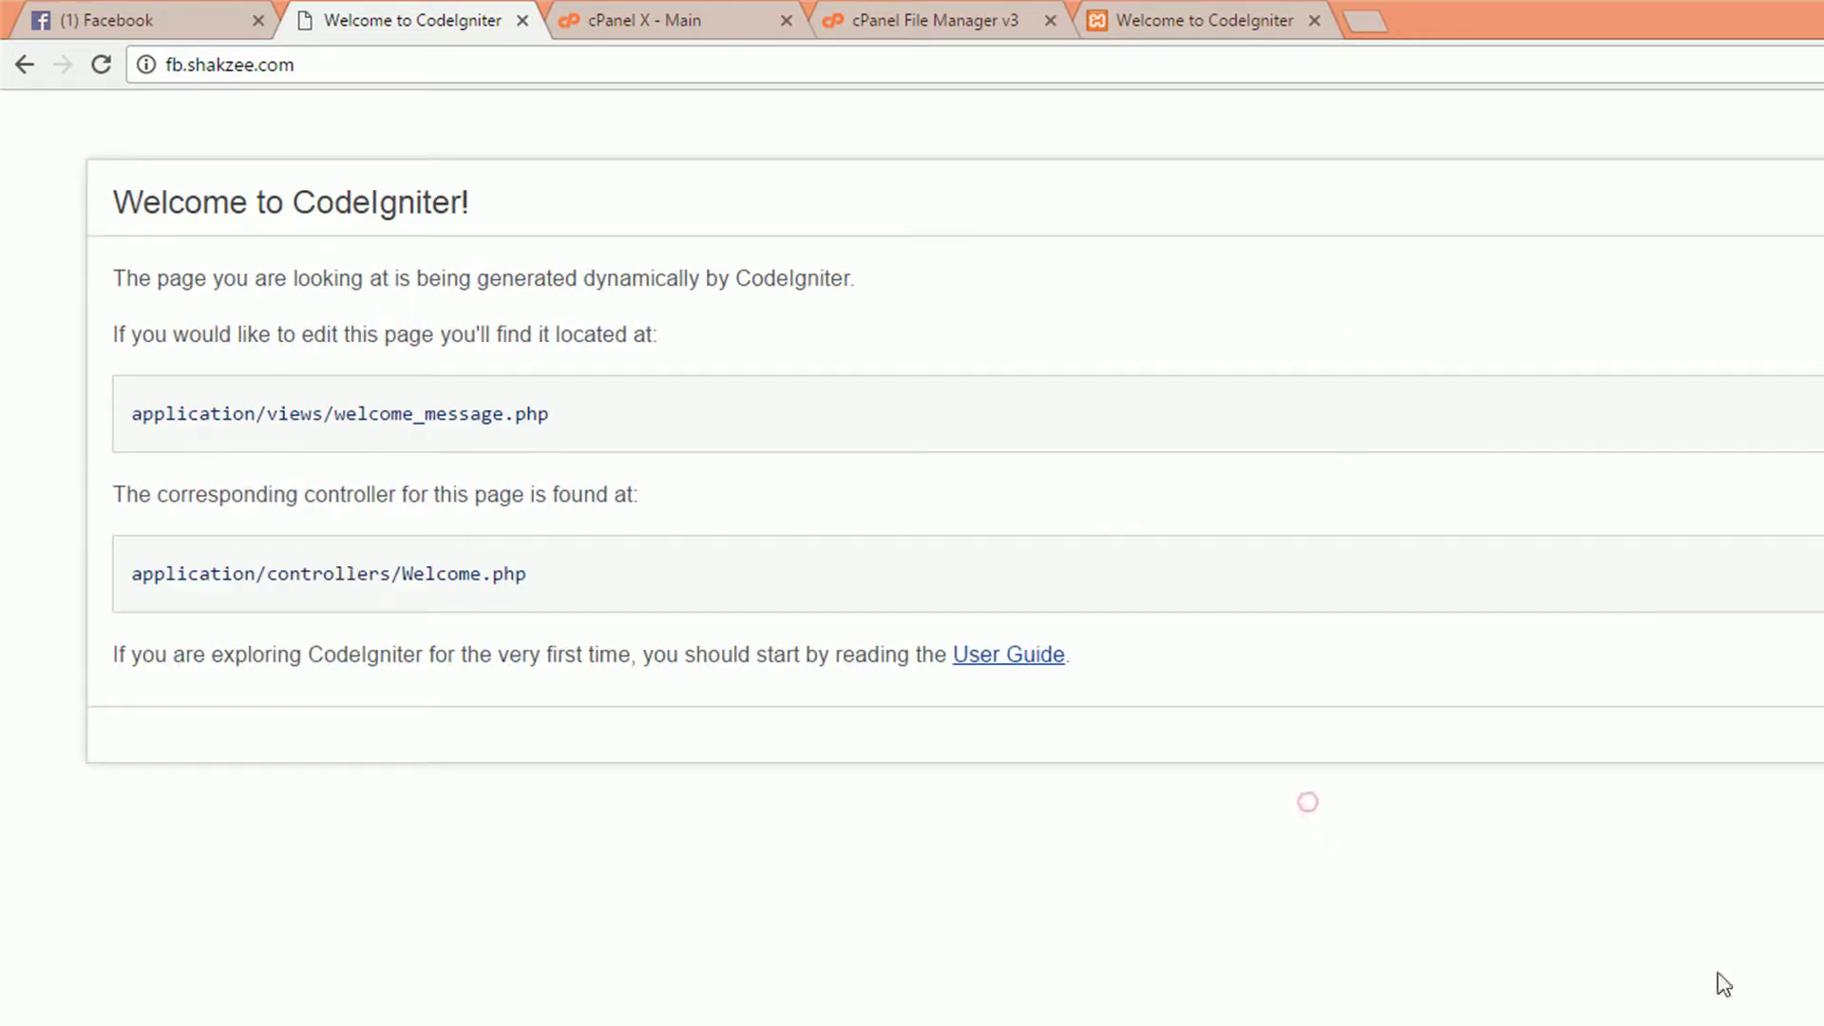
pyautogui.moveTo(93, 124); pyautogui.dragTo(1728, 942)
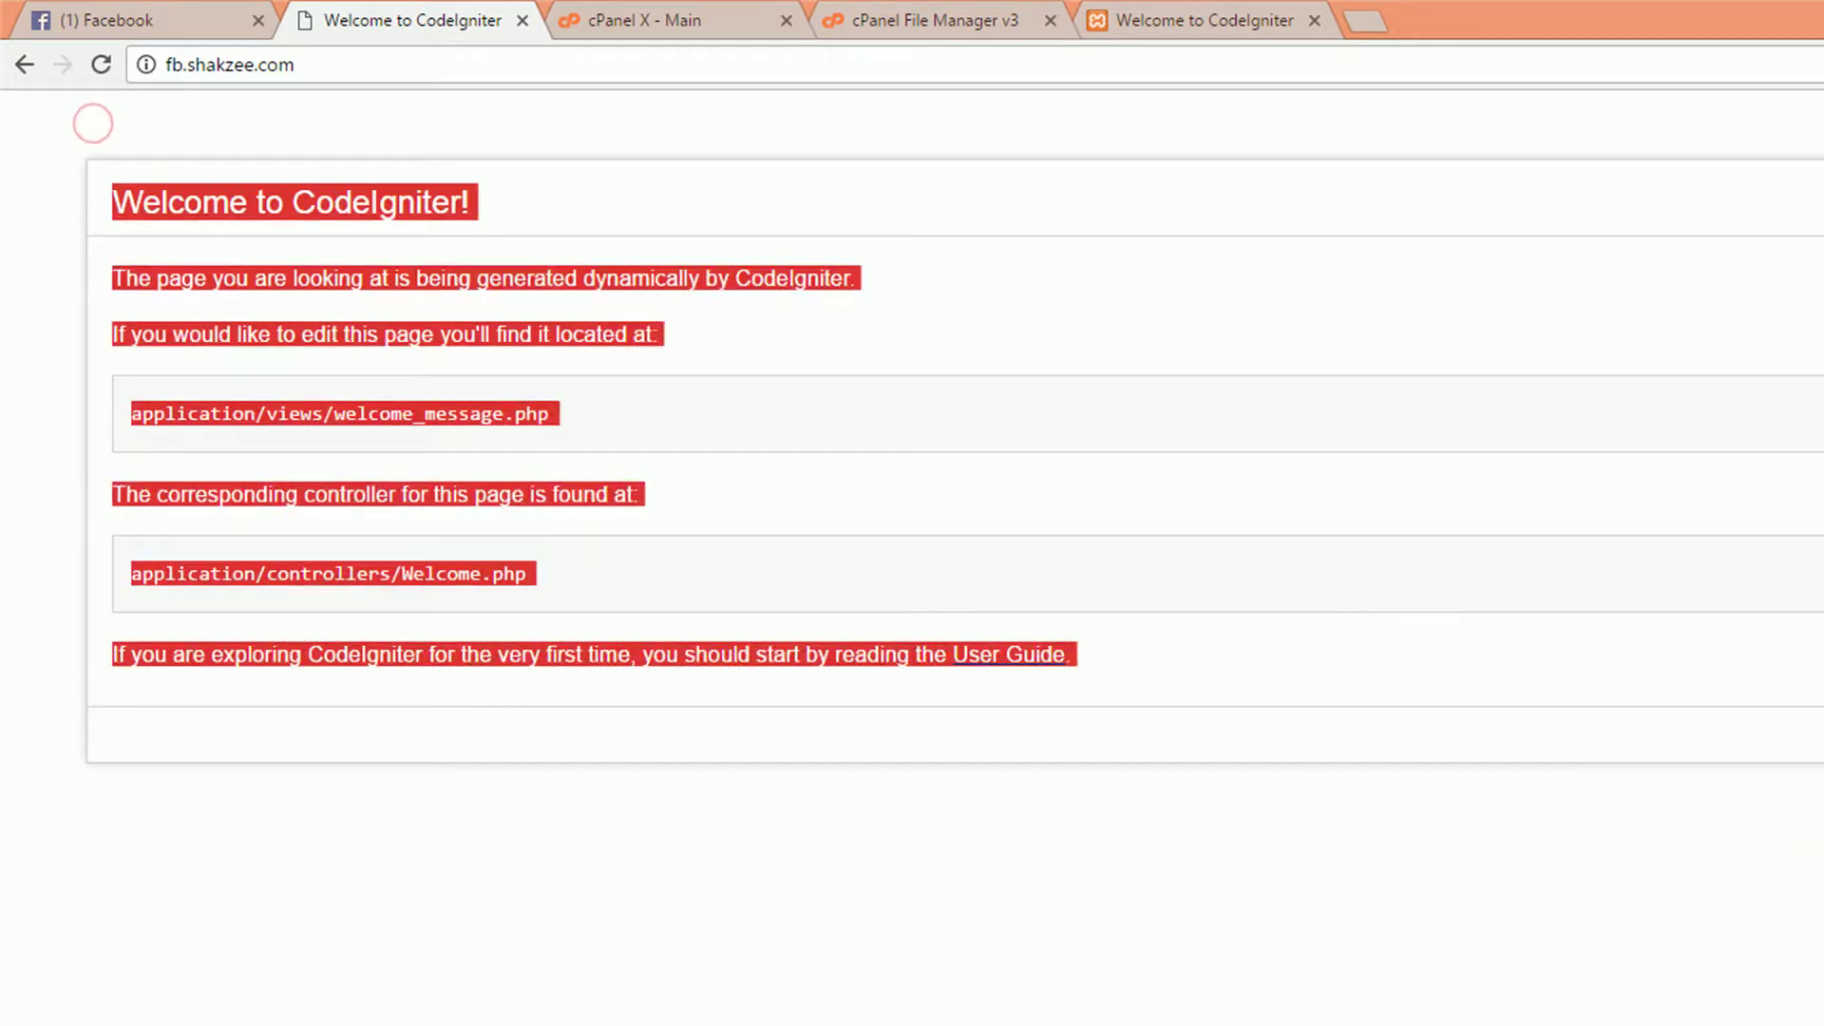
# Close the localhost/fb/ page and return to the fb.shakzee.com page
pyautogui.click(1135, 17)
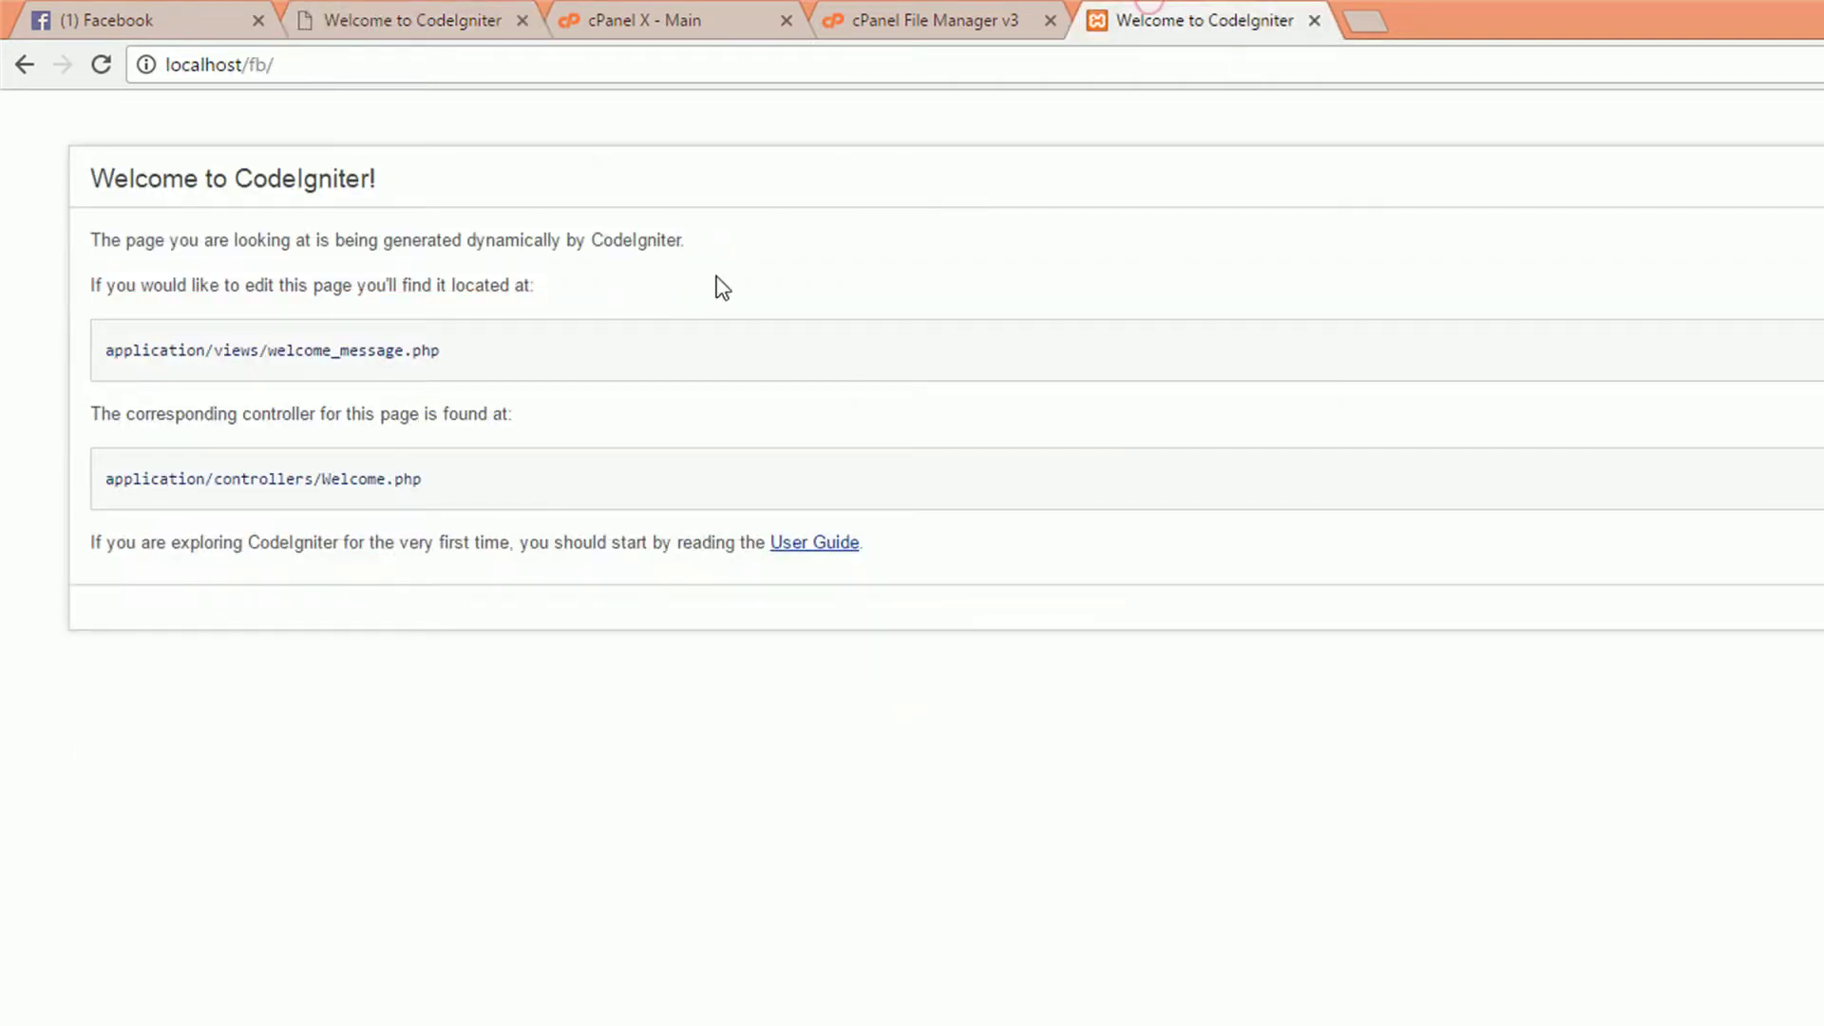
pyautogui.click(1315, 20)
pyautogui.hotkey('ctrl', '2')
# Switch to Notepad++ and try to reload the remote root folder of the fb FTP connection
pyautogui.click(1038, 876)
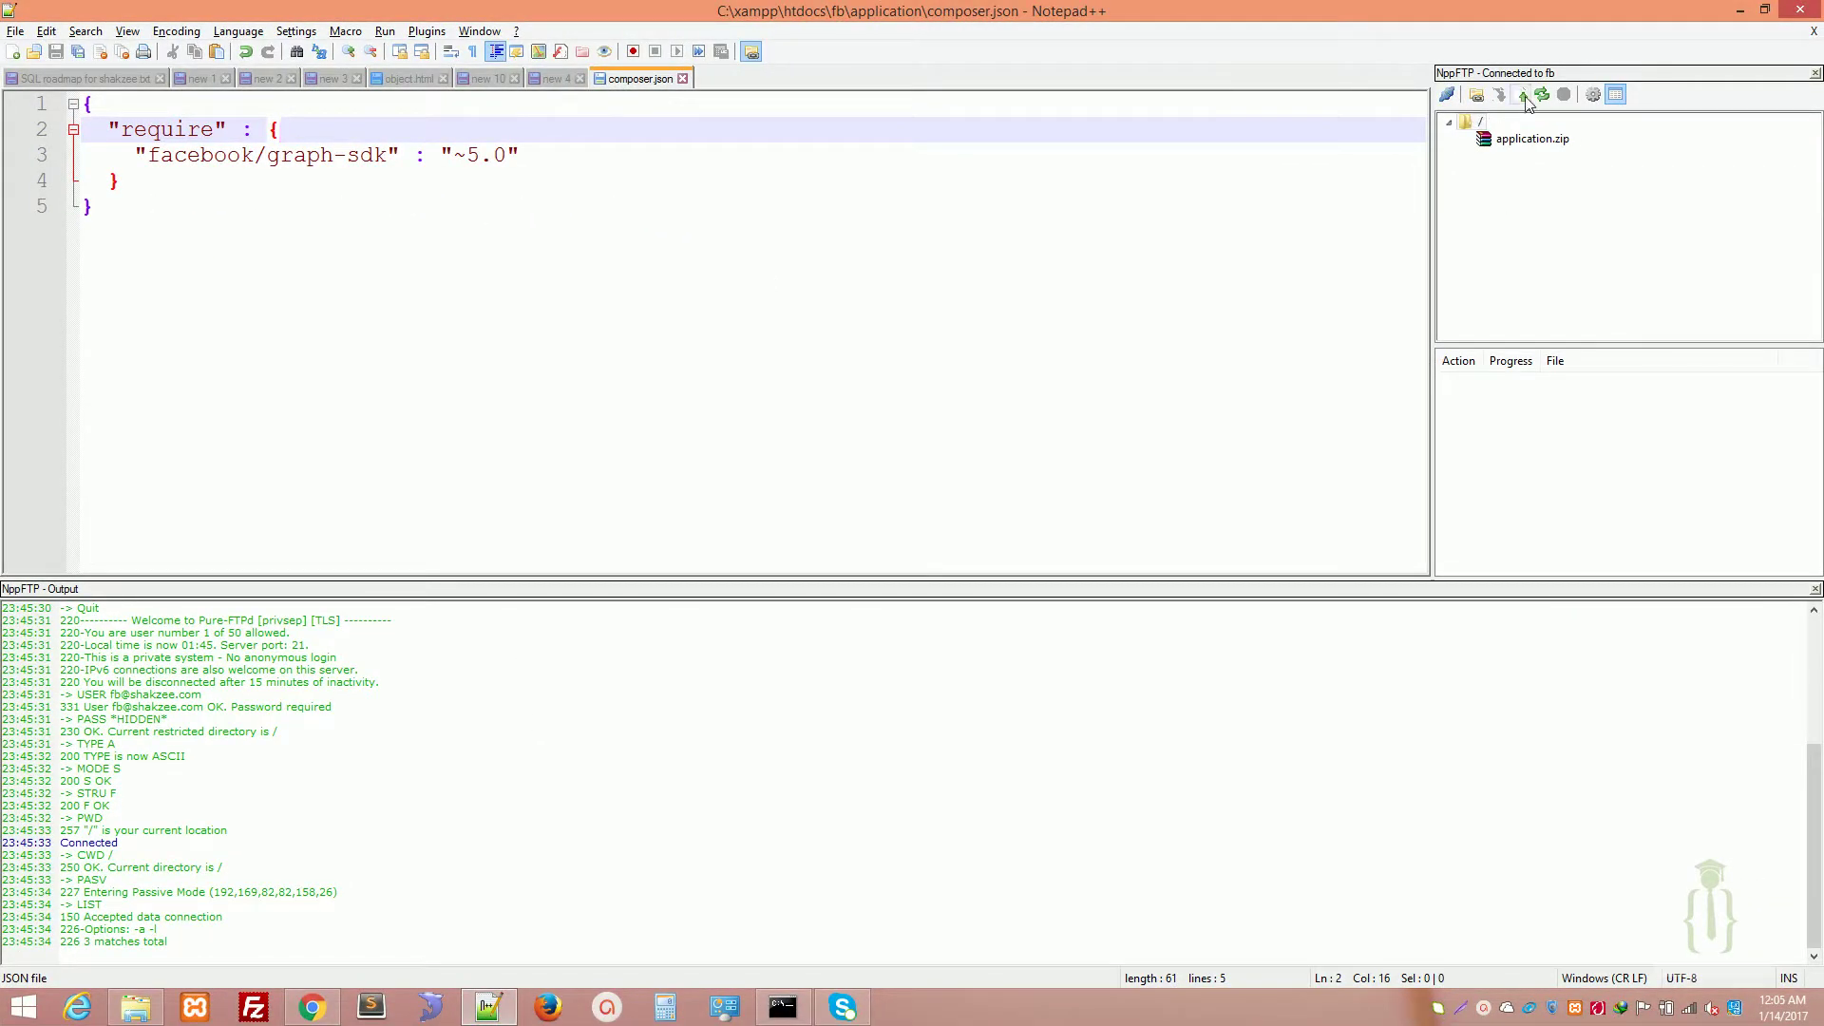
pyautogui.doubleClick(1463, 124)
pyautogui.doubleClick(1463, 124)
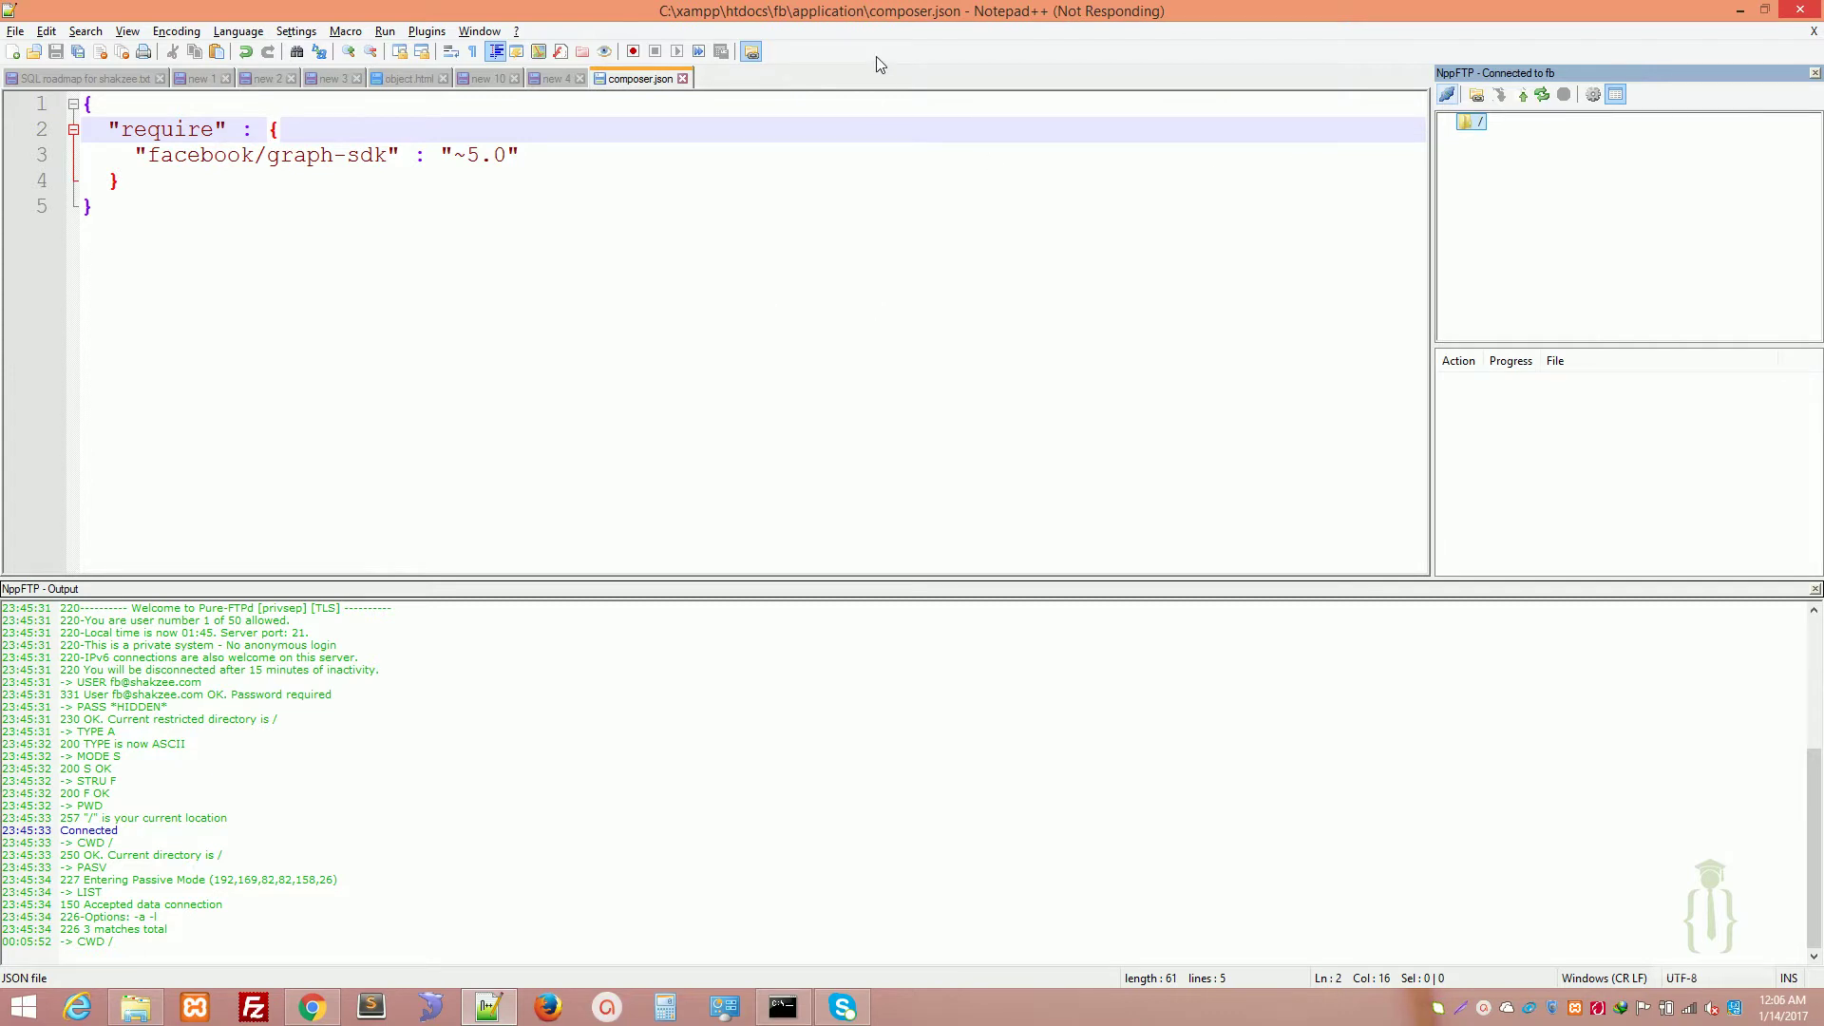
pyautogui.hotkey('alt', 'Tab')
pyautogui.click(494, 13)
pyautogui.click(261, 12)
pyautogui.click(641, 13)
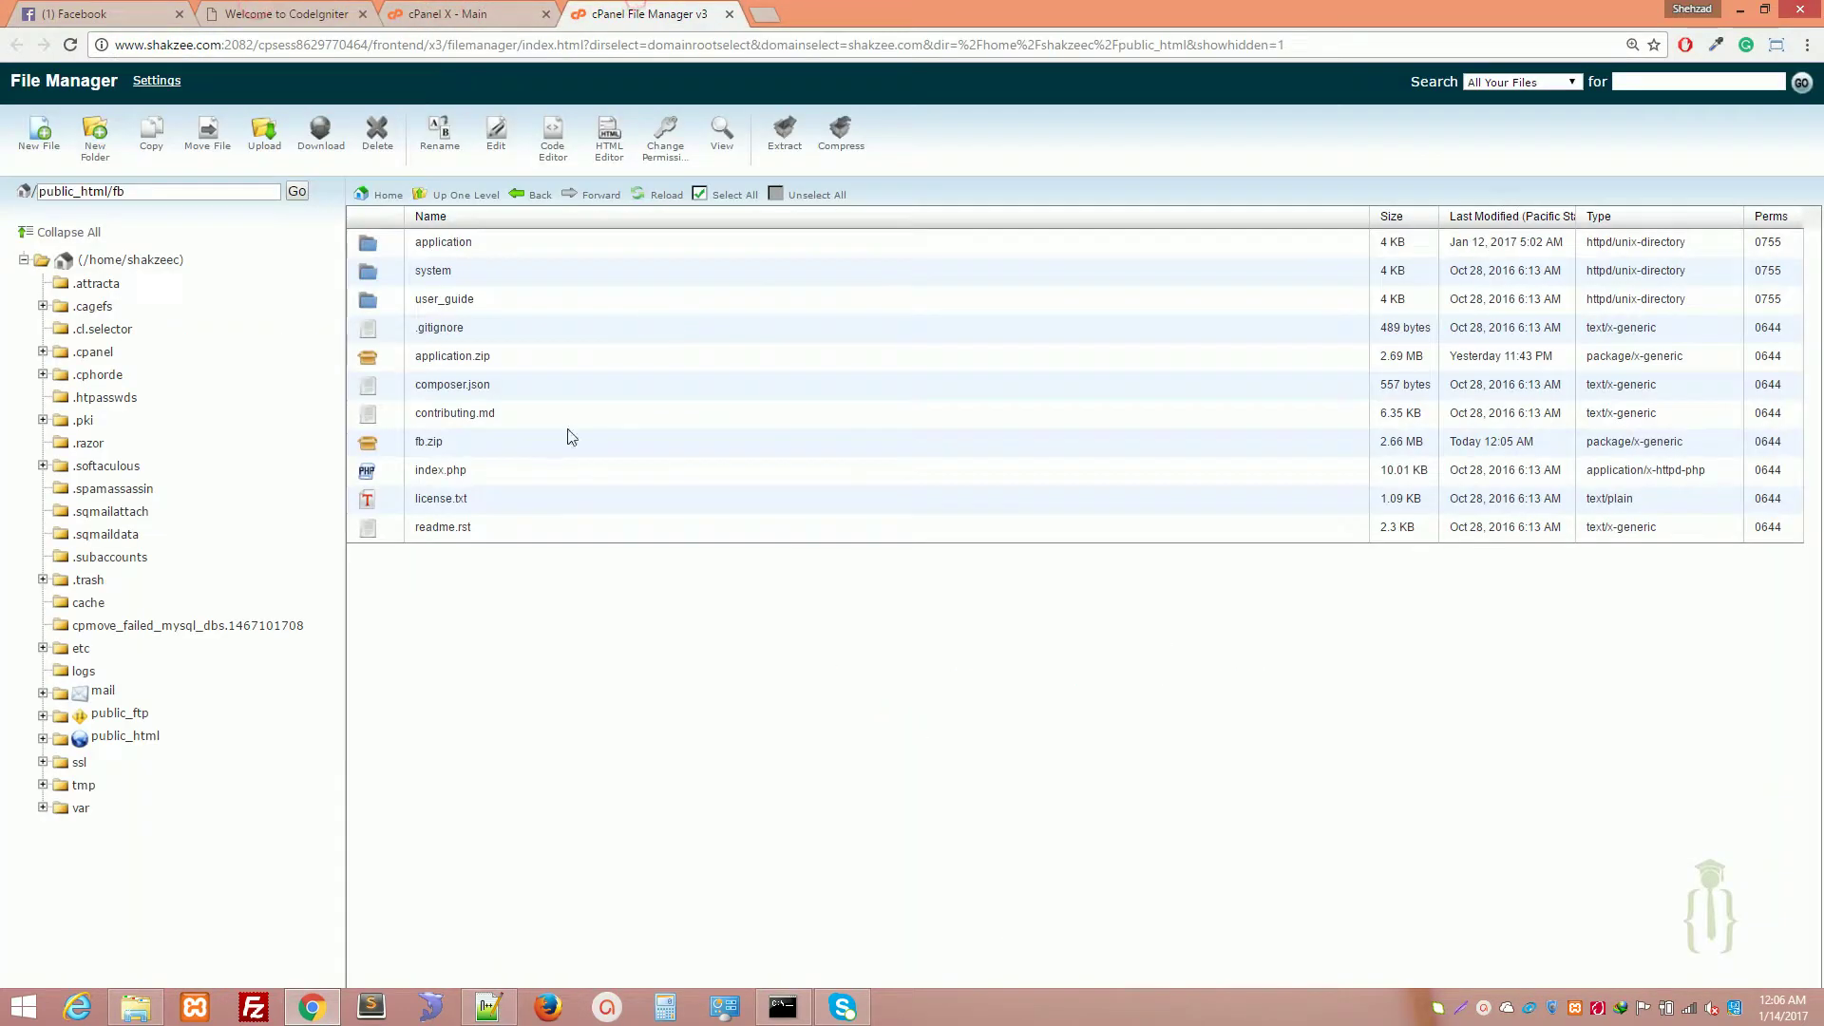
pyautogui.click(466, 13)
pyautogui.click(193, 13)
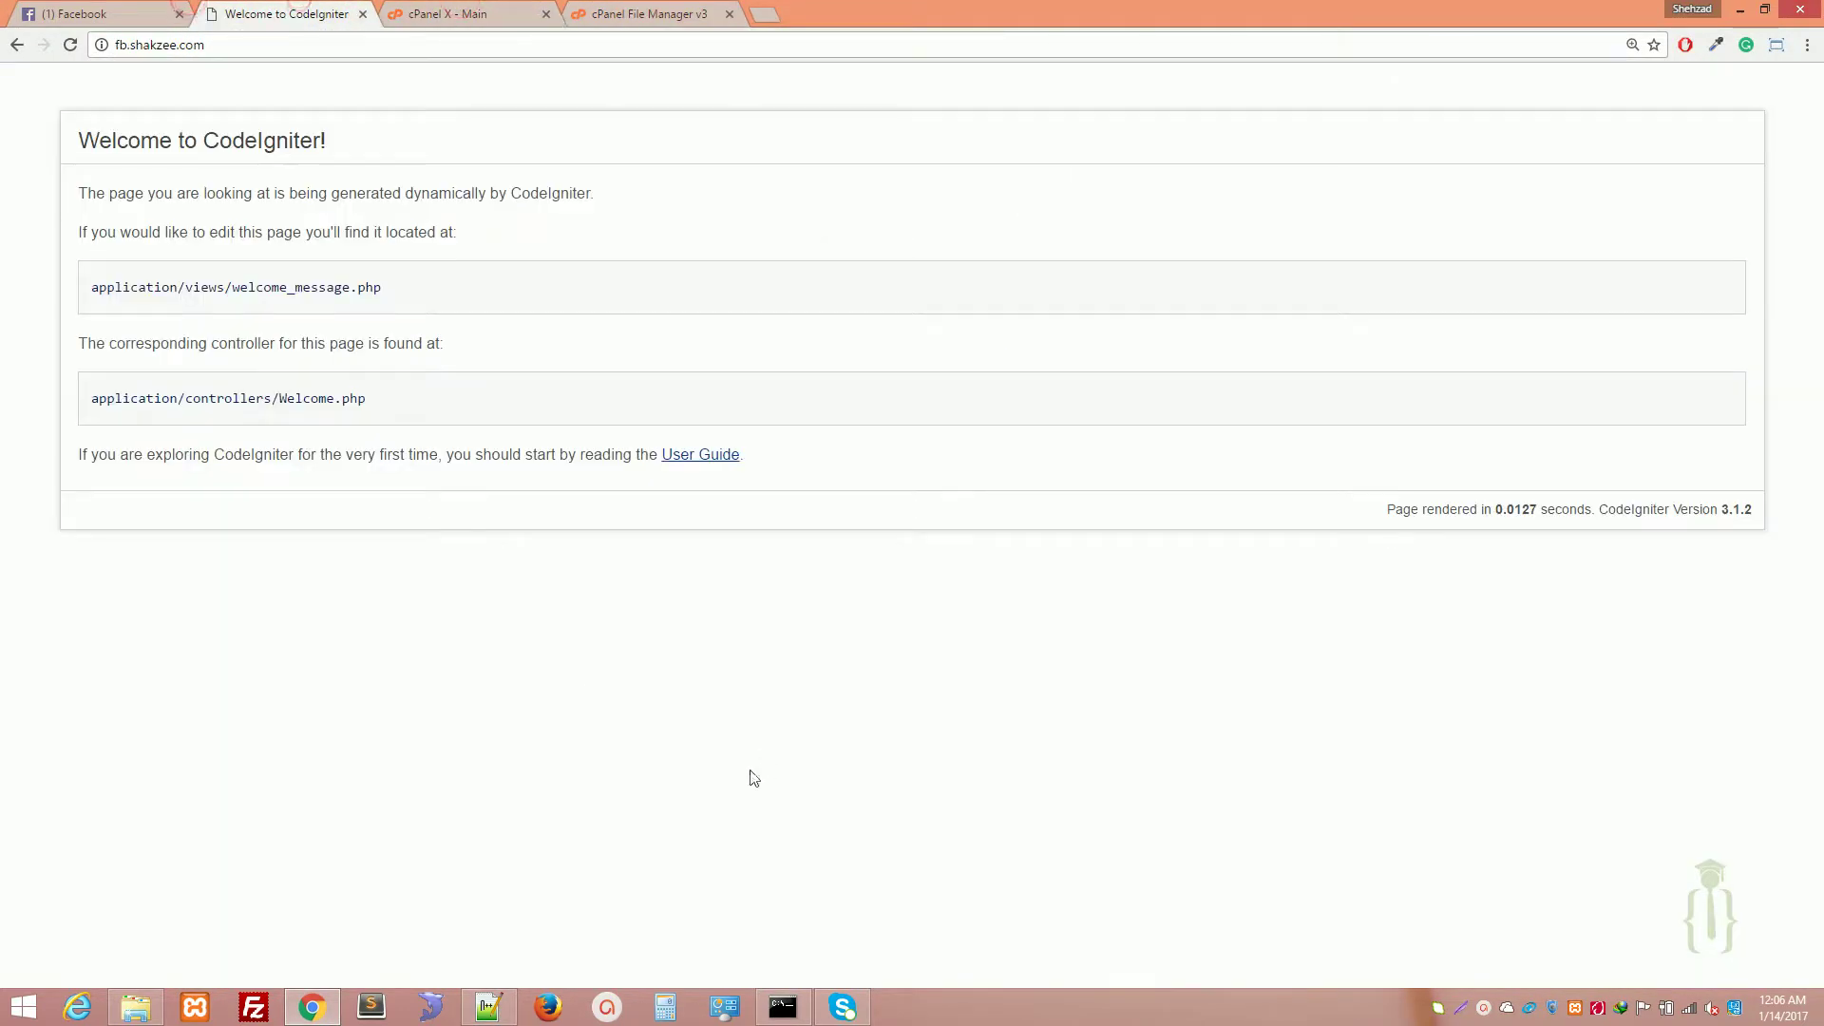
# Force the unresponsive Notepad++ to close and start it again
pyautogui.click(513, 1004)
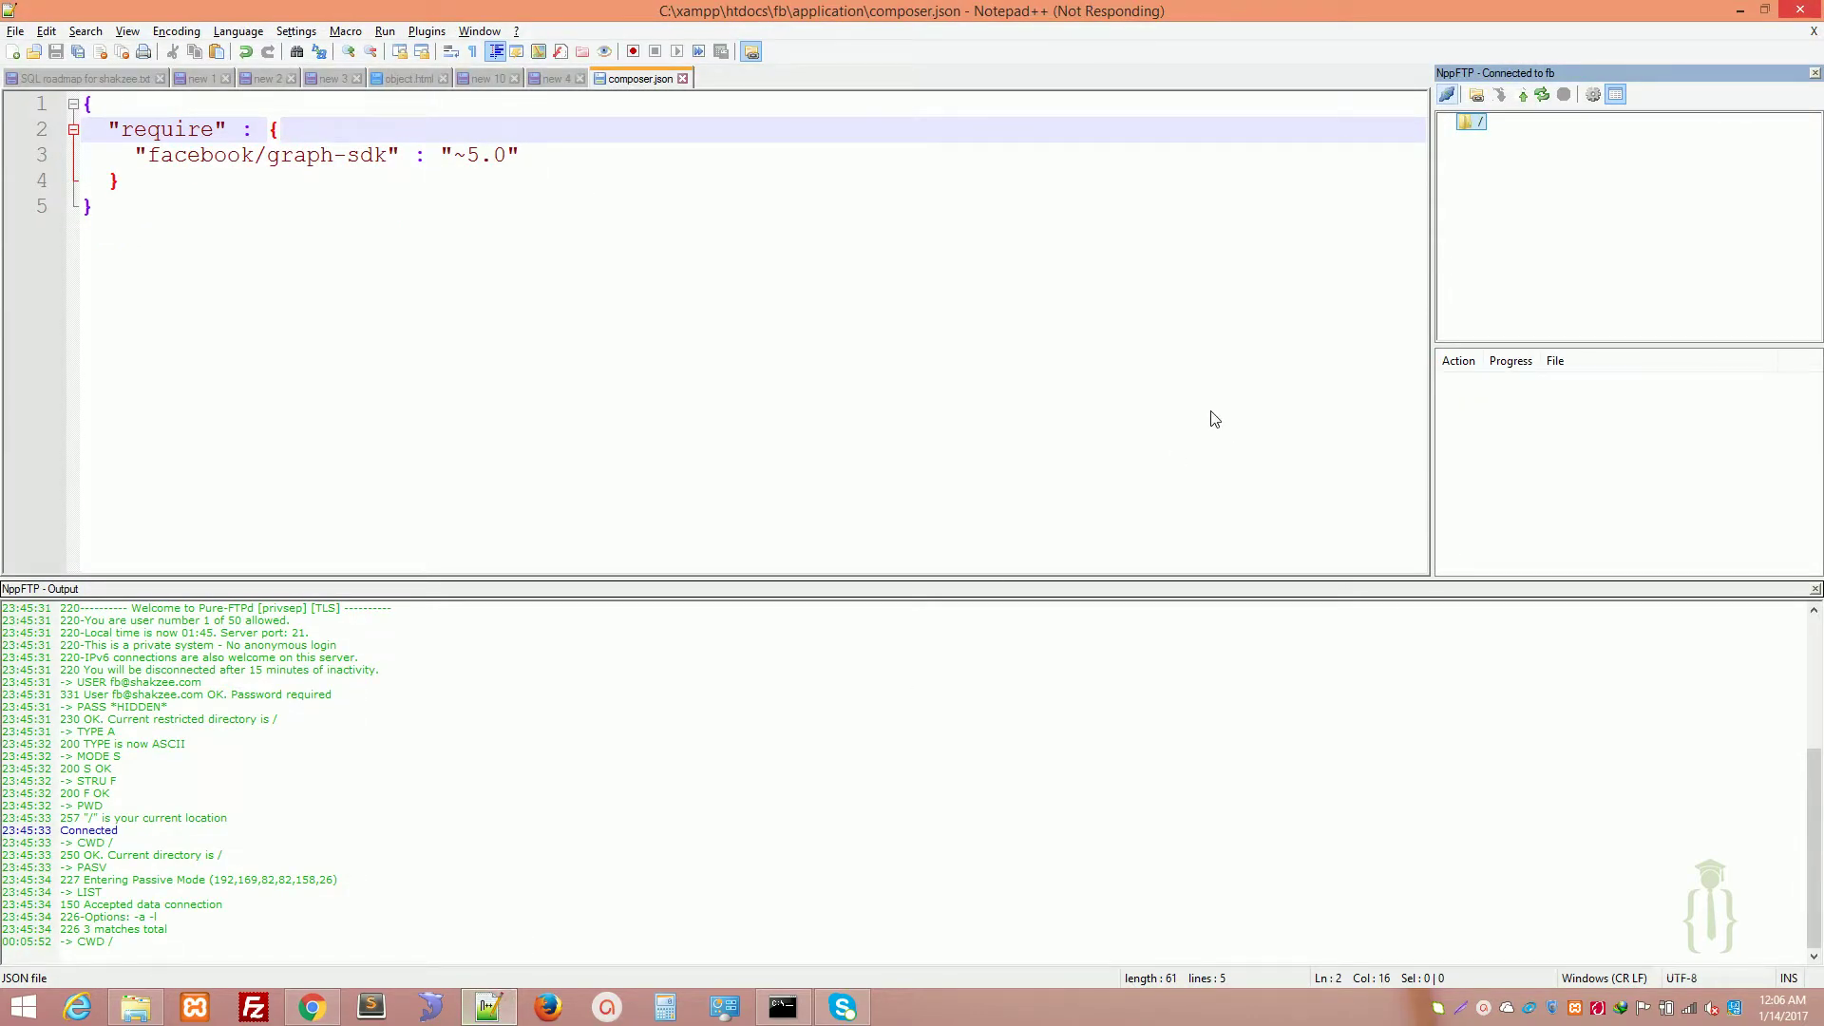
pyautogui.click(1801, 12)
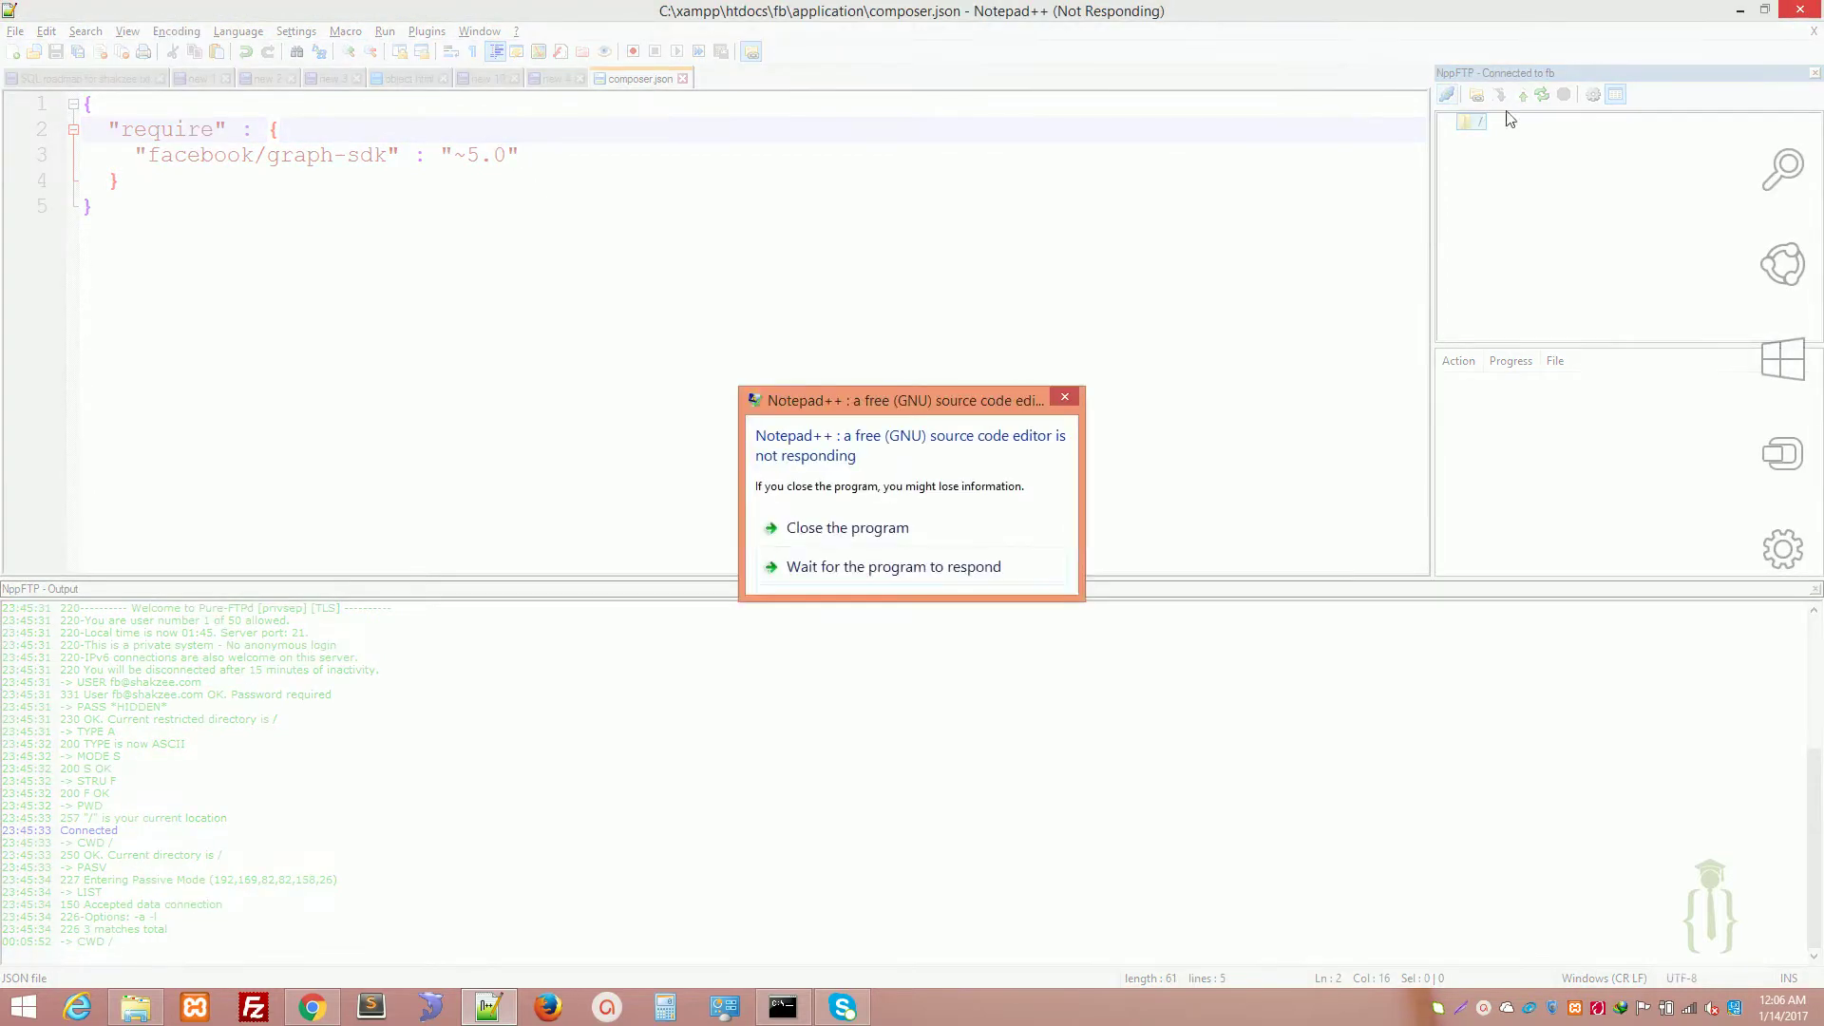
pyautogui.click(813, 541)
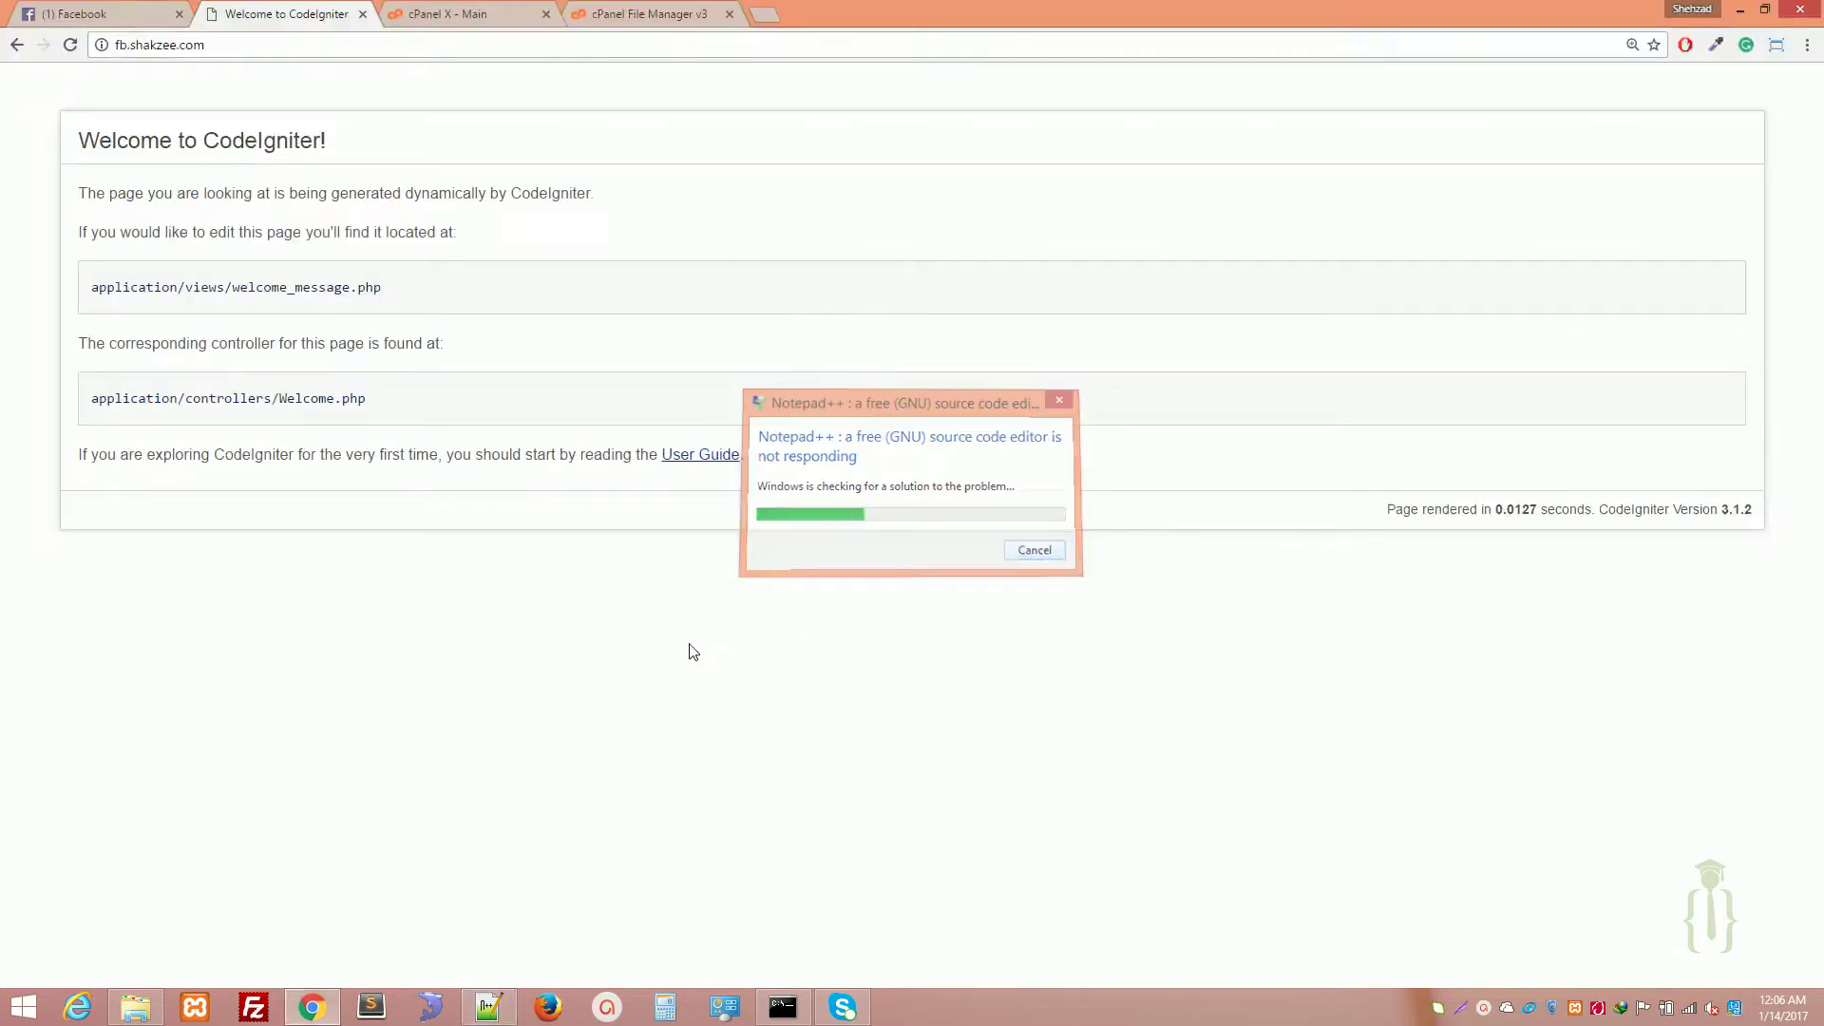
pyautogui.click(487, 1007)
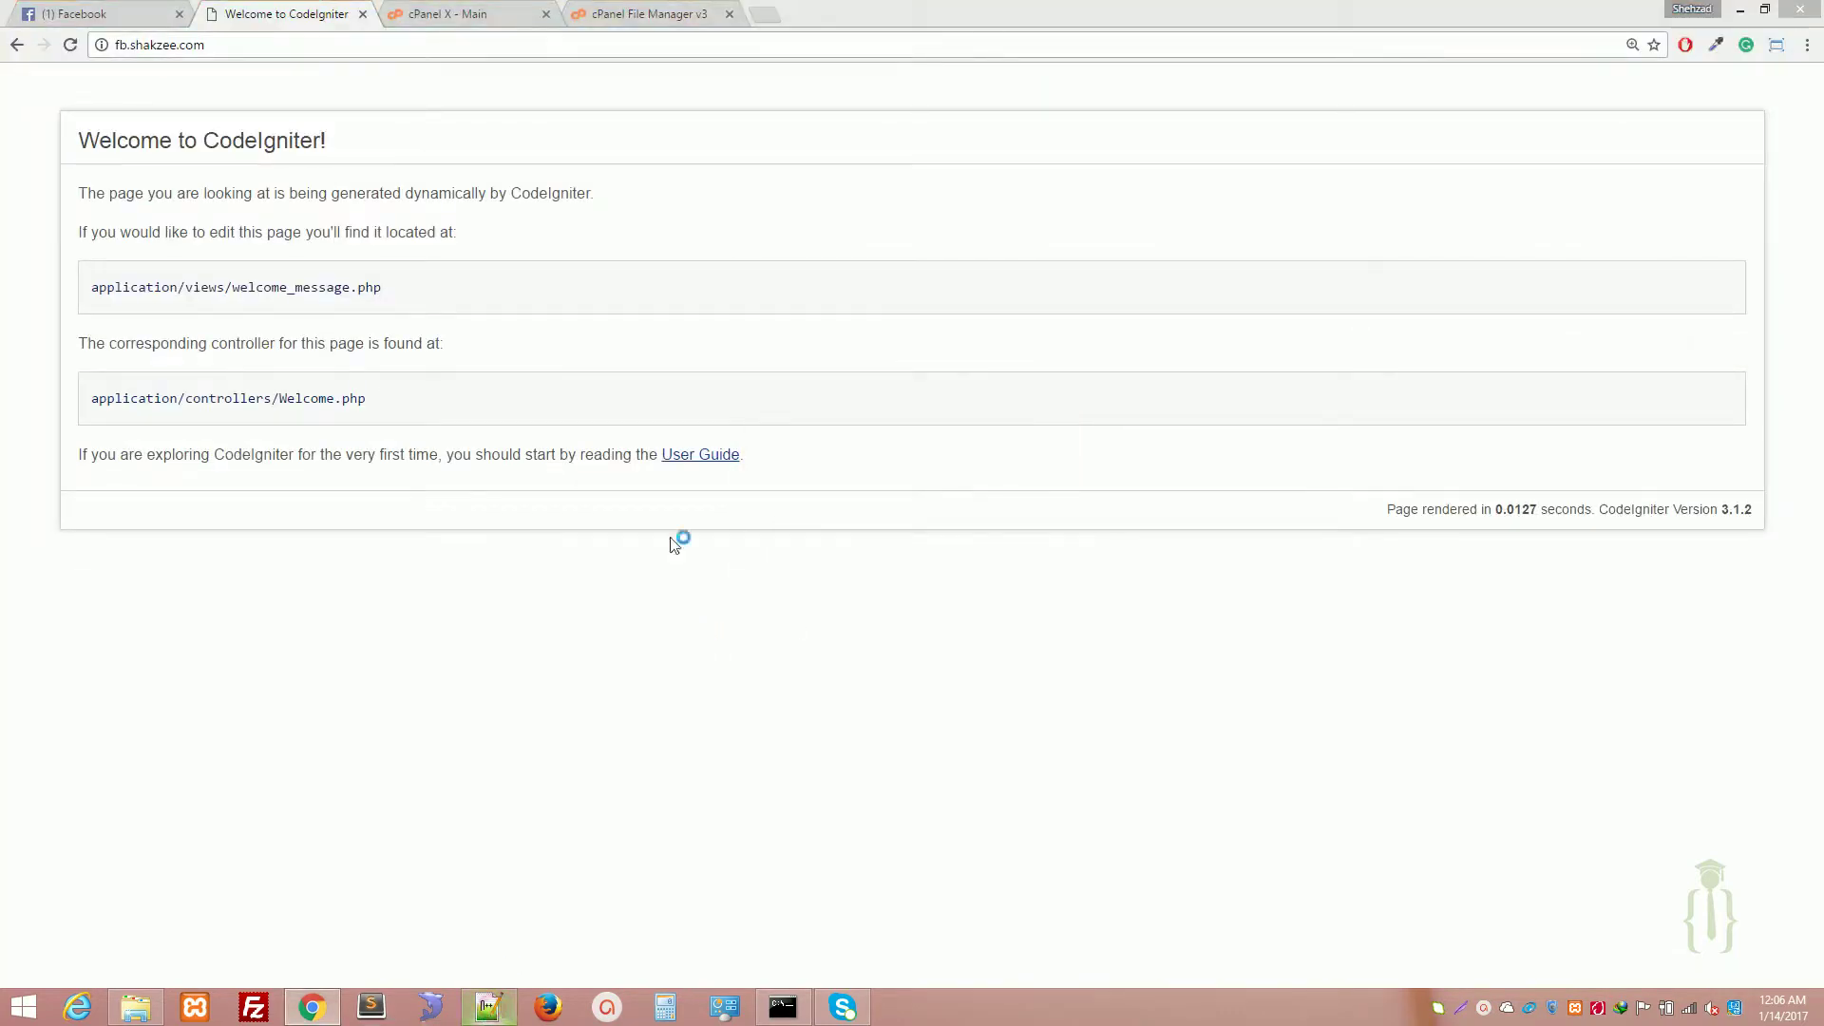
# Add a new NppFTP connection profile named fb in the profile settings
pyautogui.click(1446, 94)
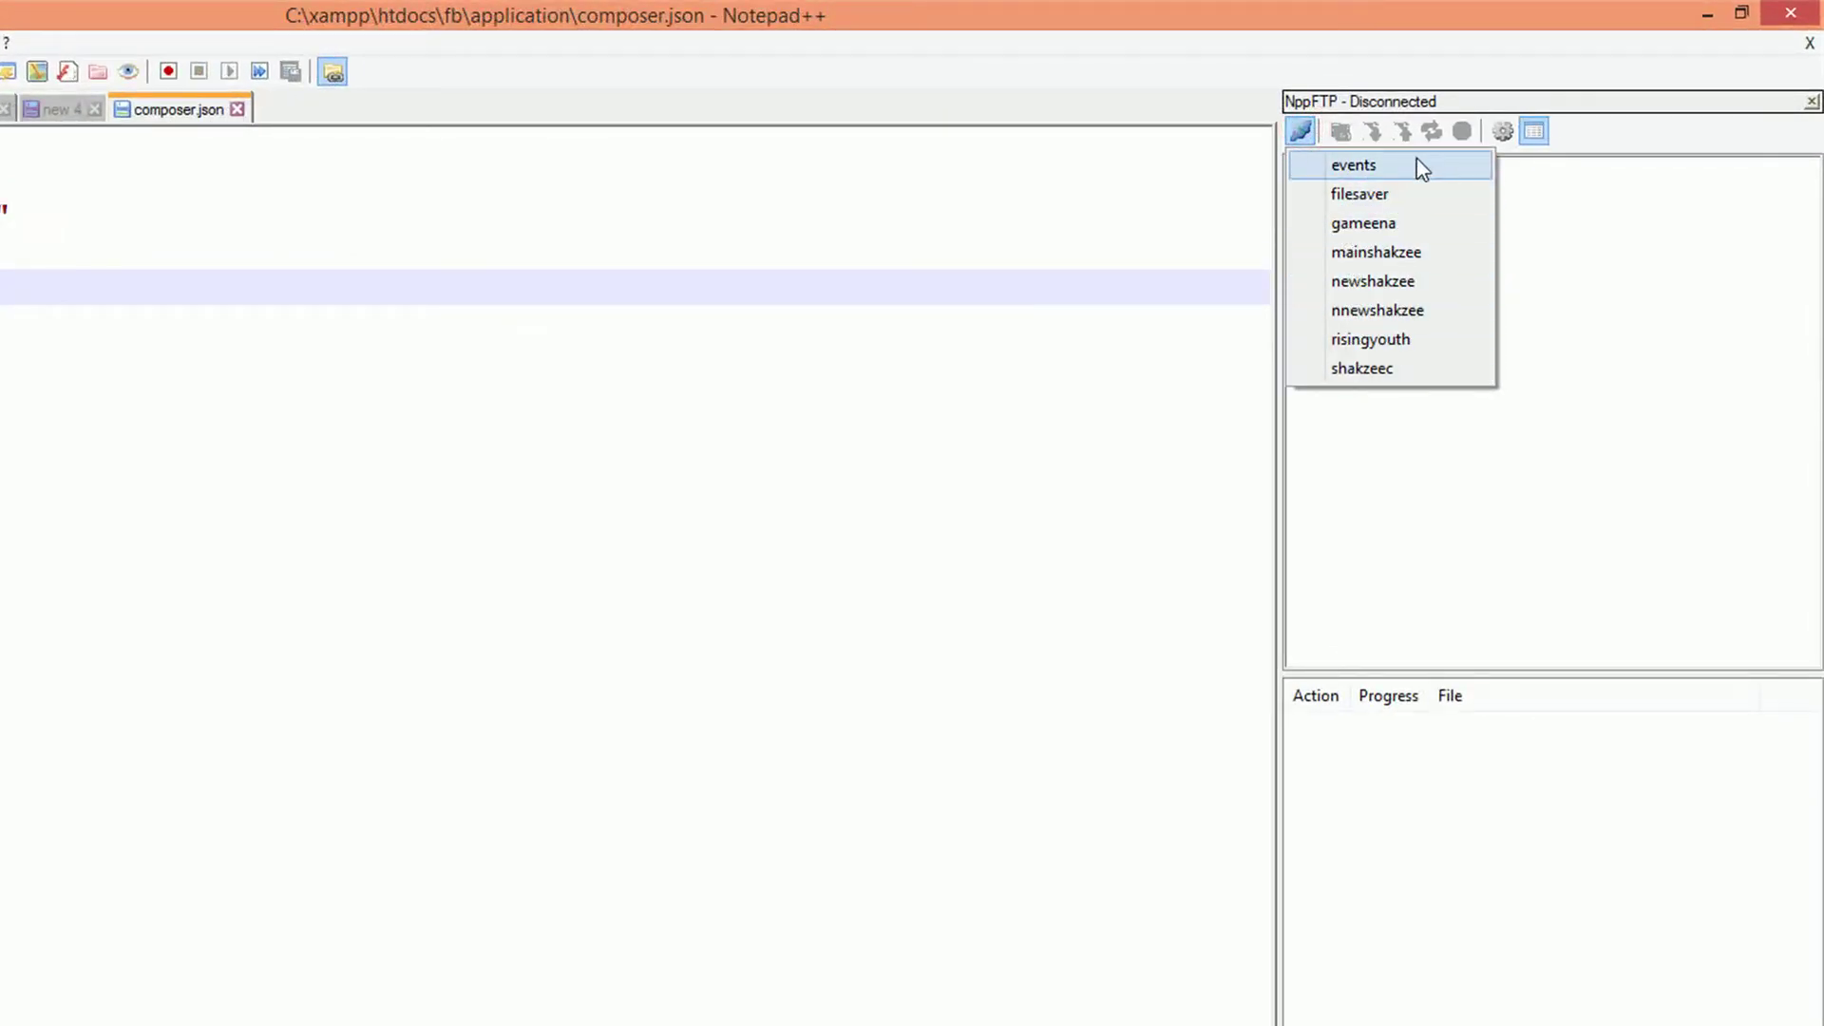
pyautogui.click(1508, 133)
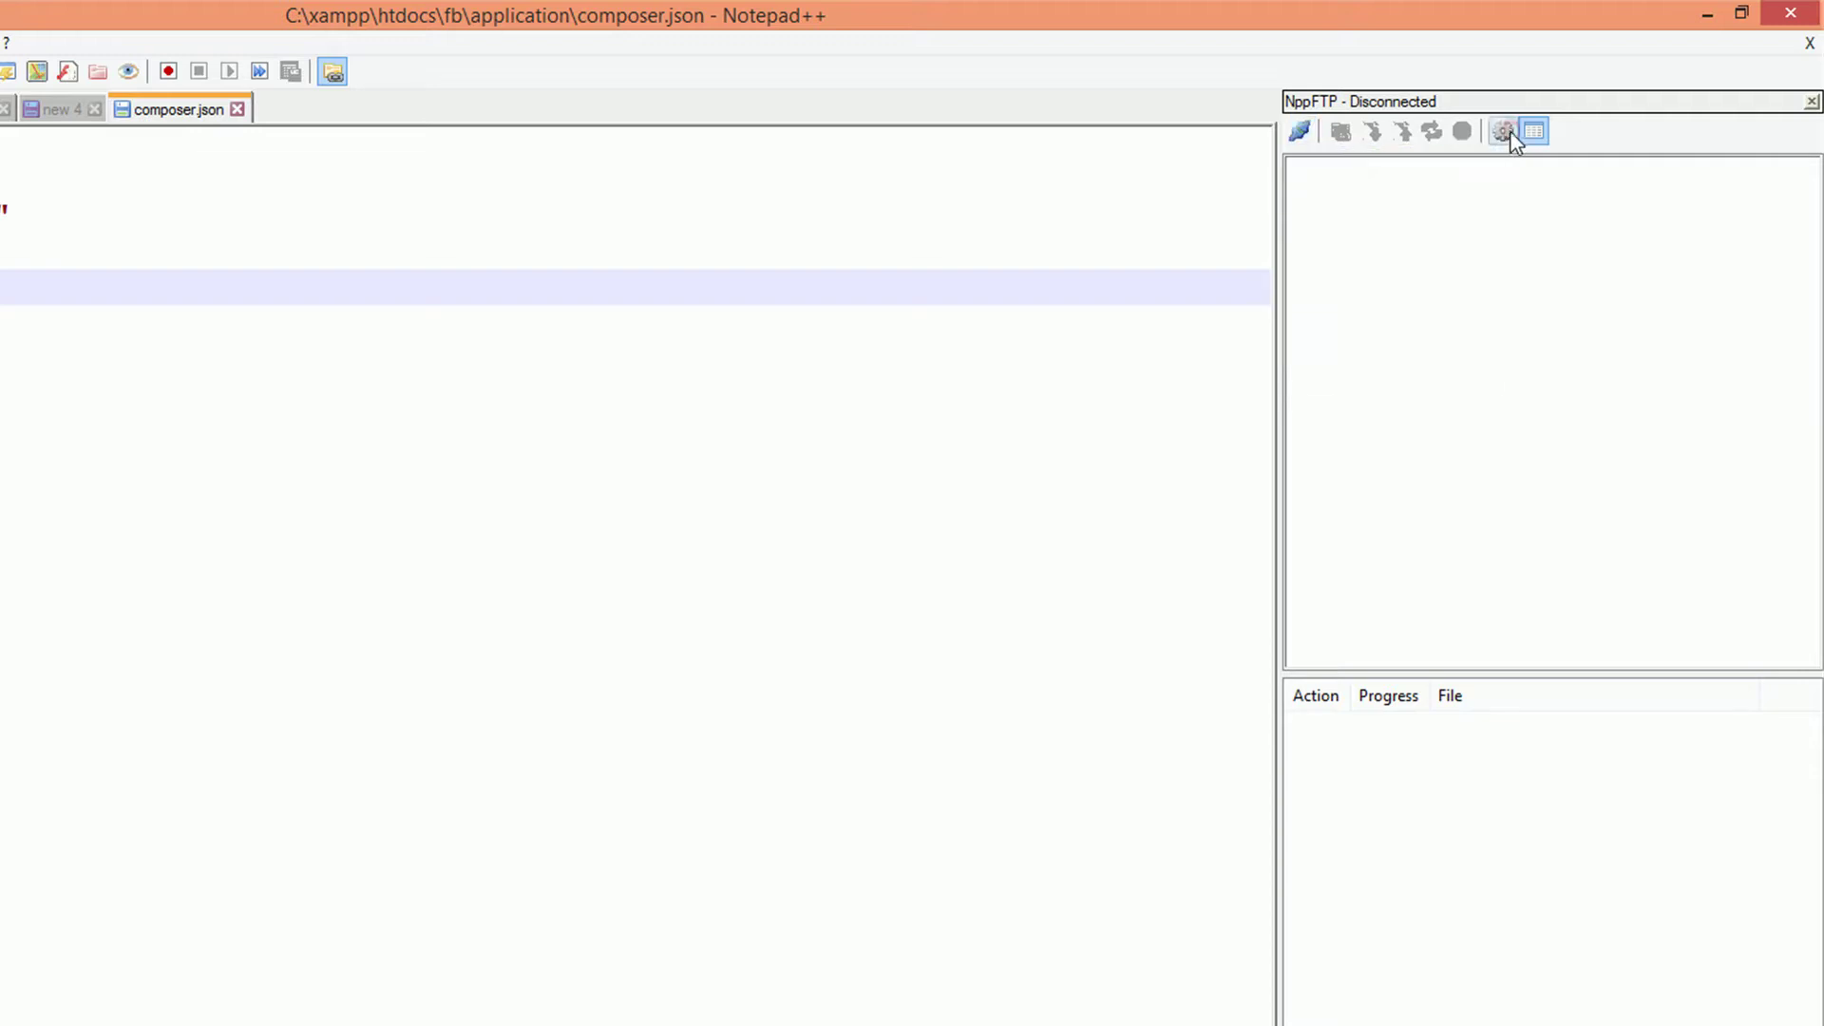
pyautogui.click(1505, 131)
pyautogui.click(1539, 194)
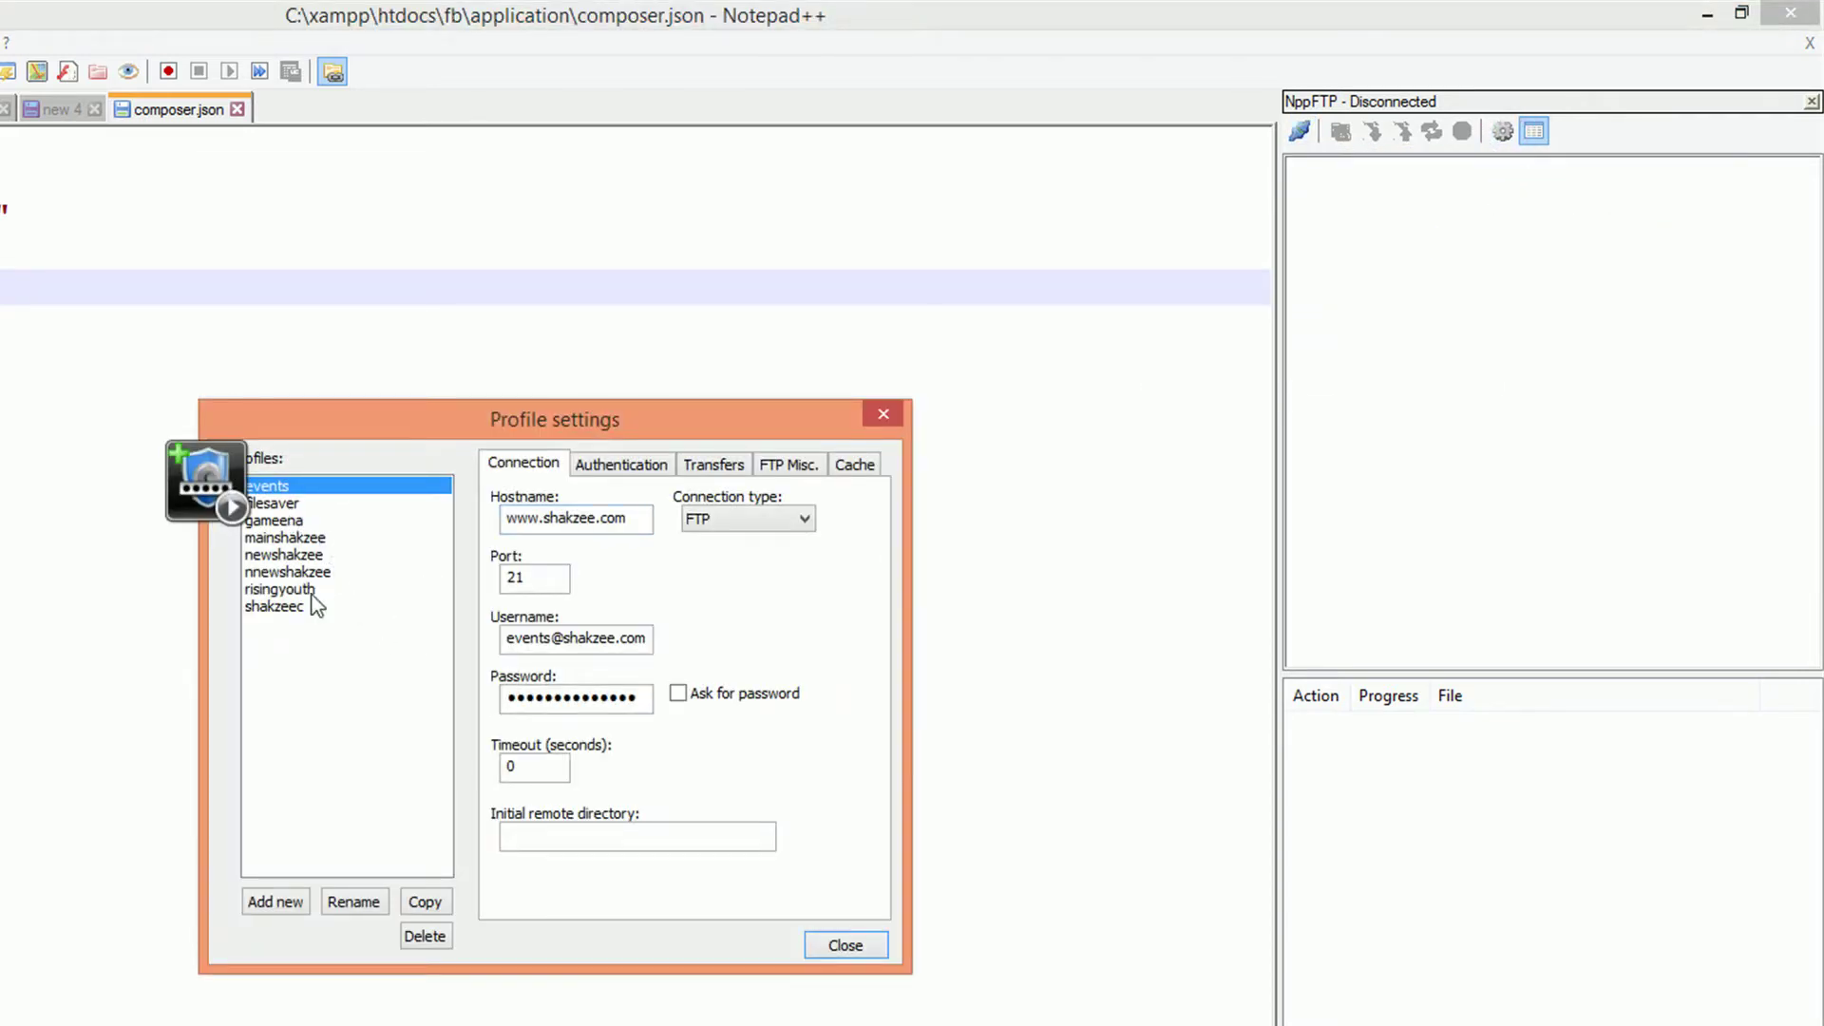
pyautogui.click(287, 902)
pyautogui.write('fb')
pyautogui.click(543, 743)
pyautogui.click(558, 518)
pyautogui.write('wwww')
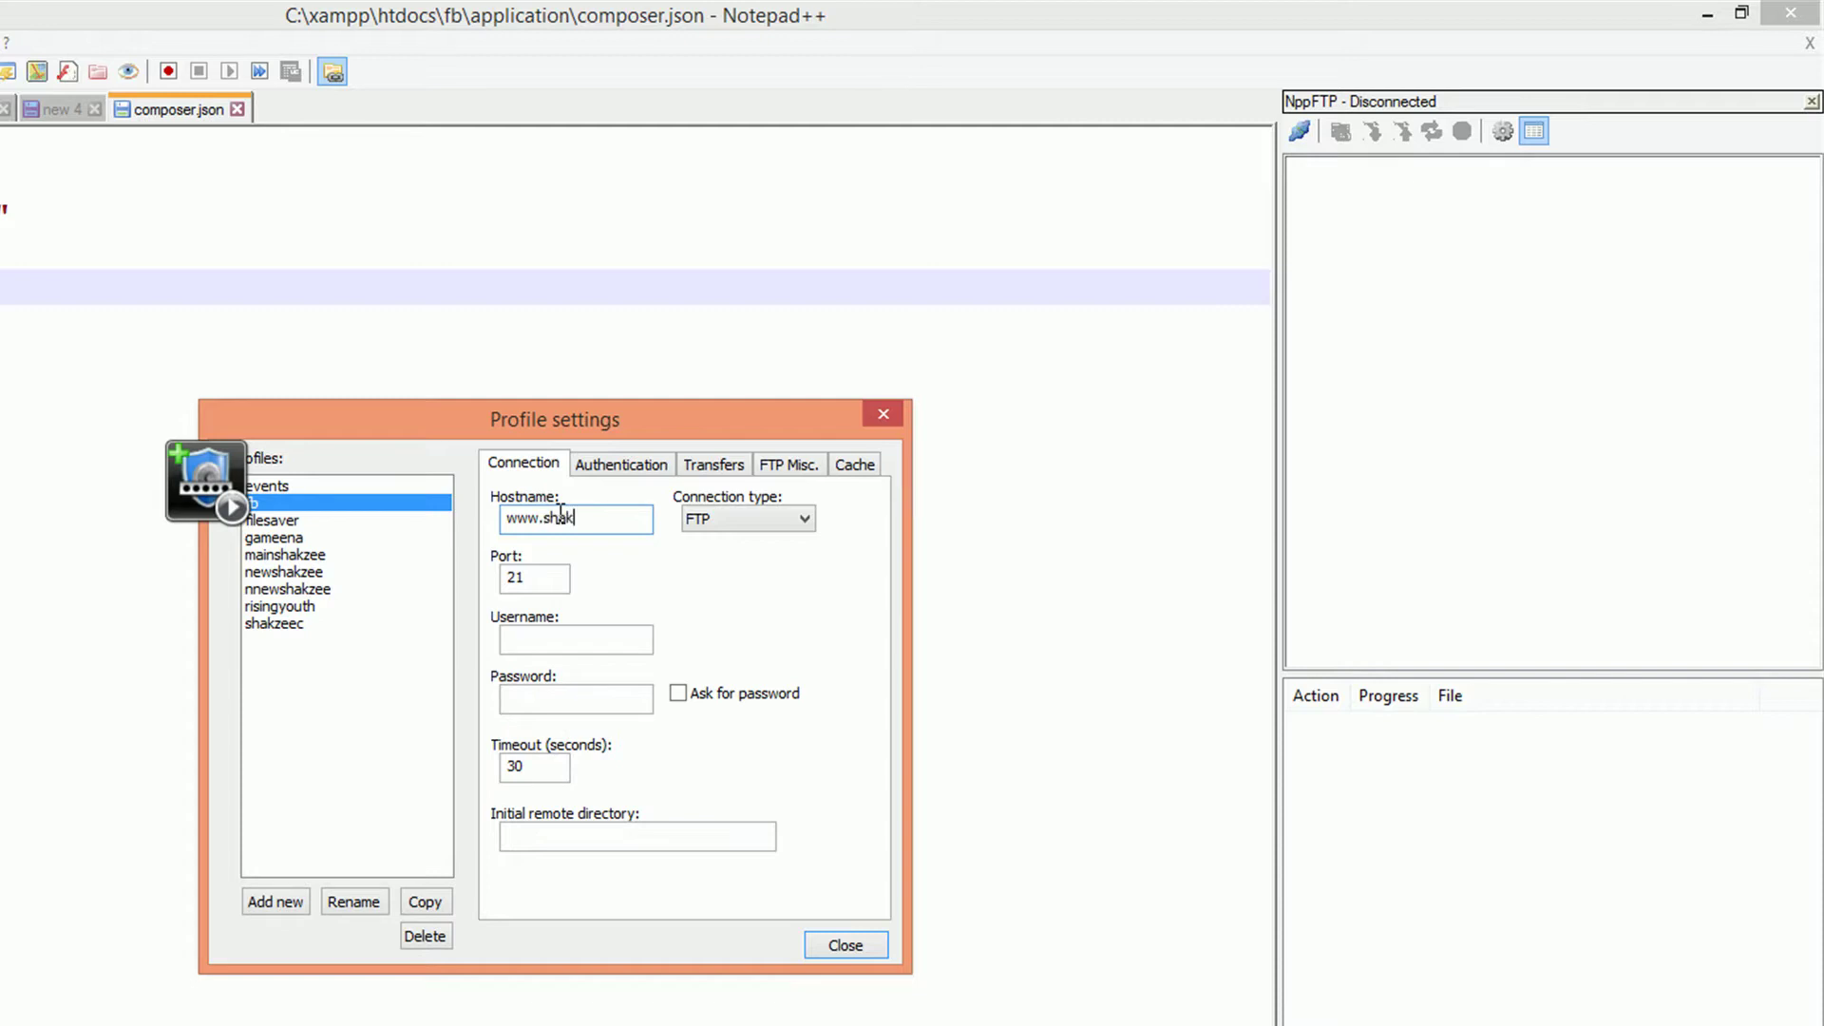
pyautogui.write('com')
pyautogui.press('Tab')
pyautogui.press('Tab')
pyautogui.press('Tab')
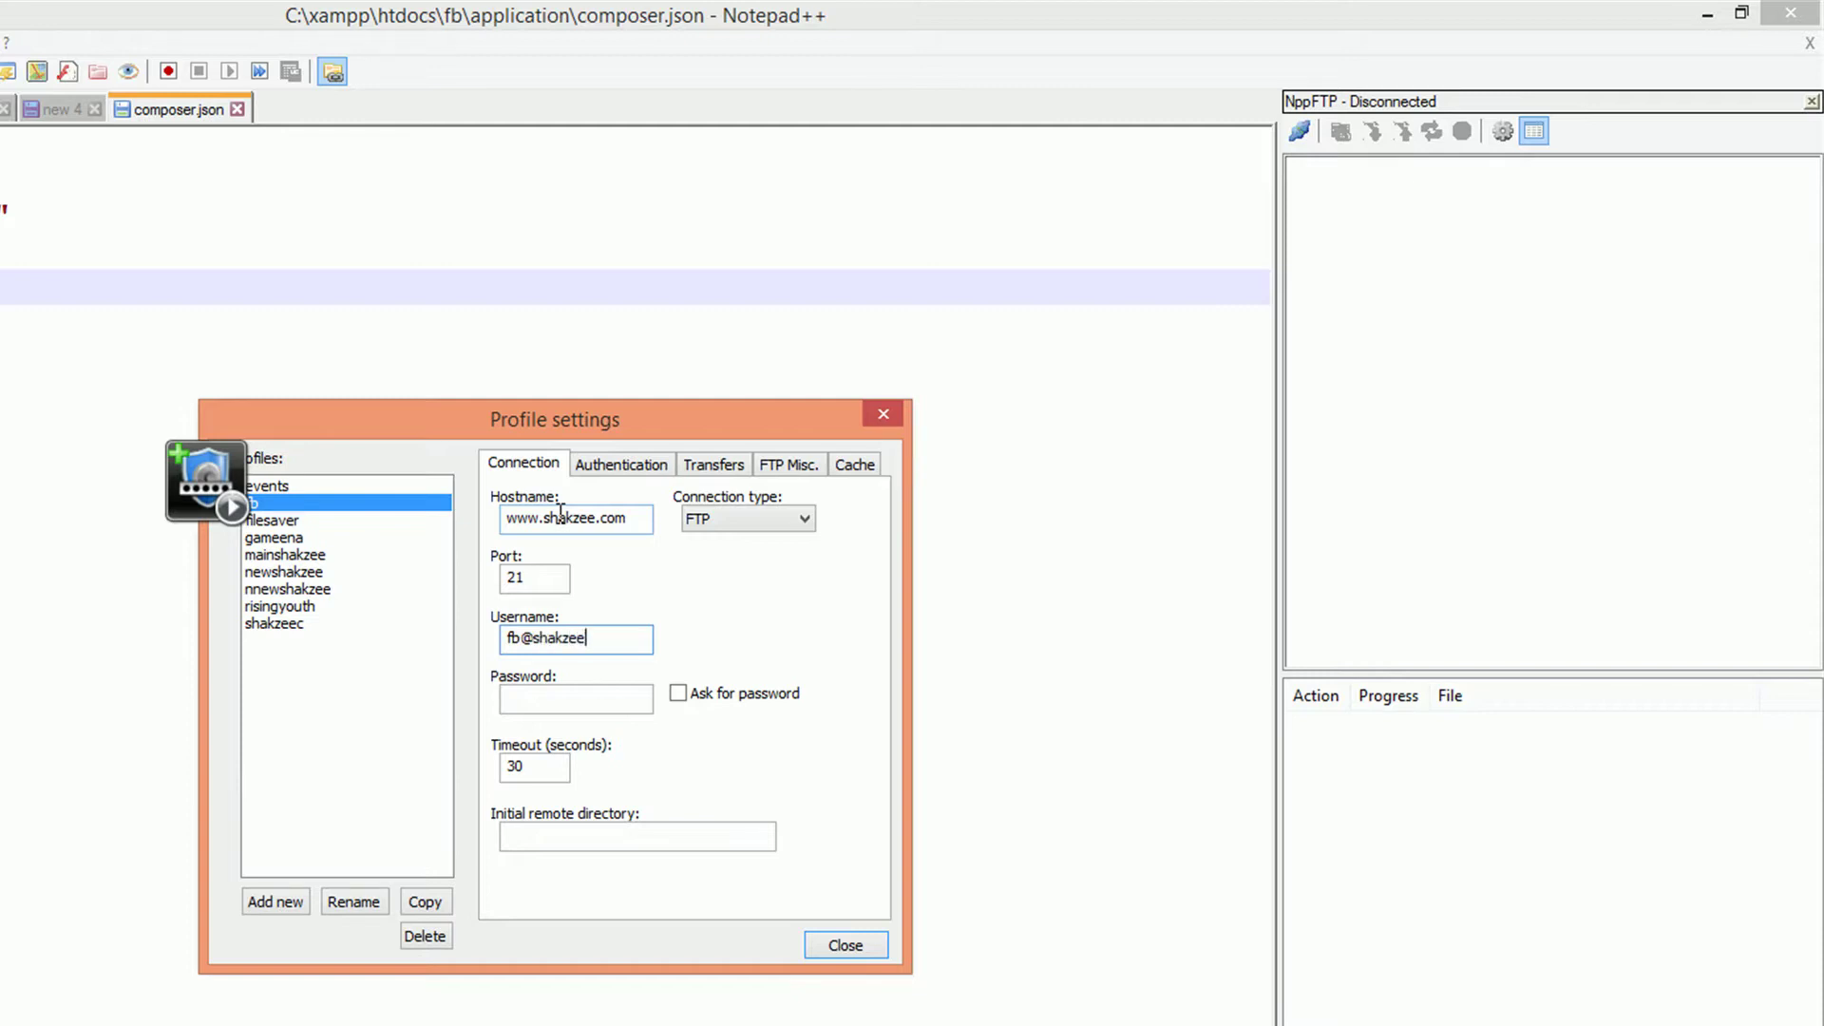
pyautogui.press('Tab')
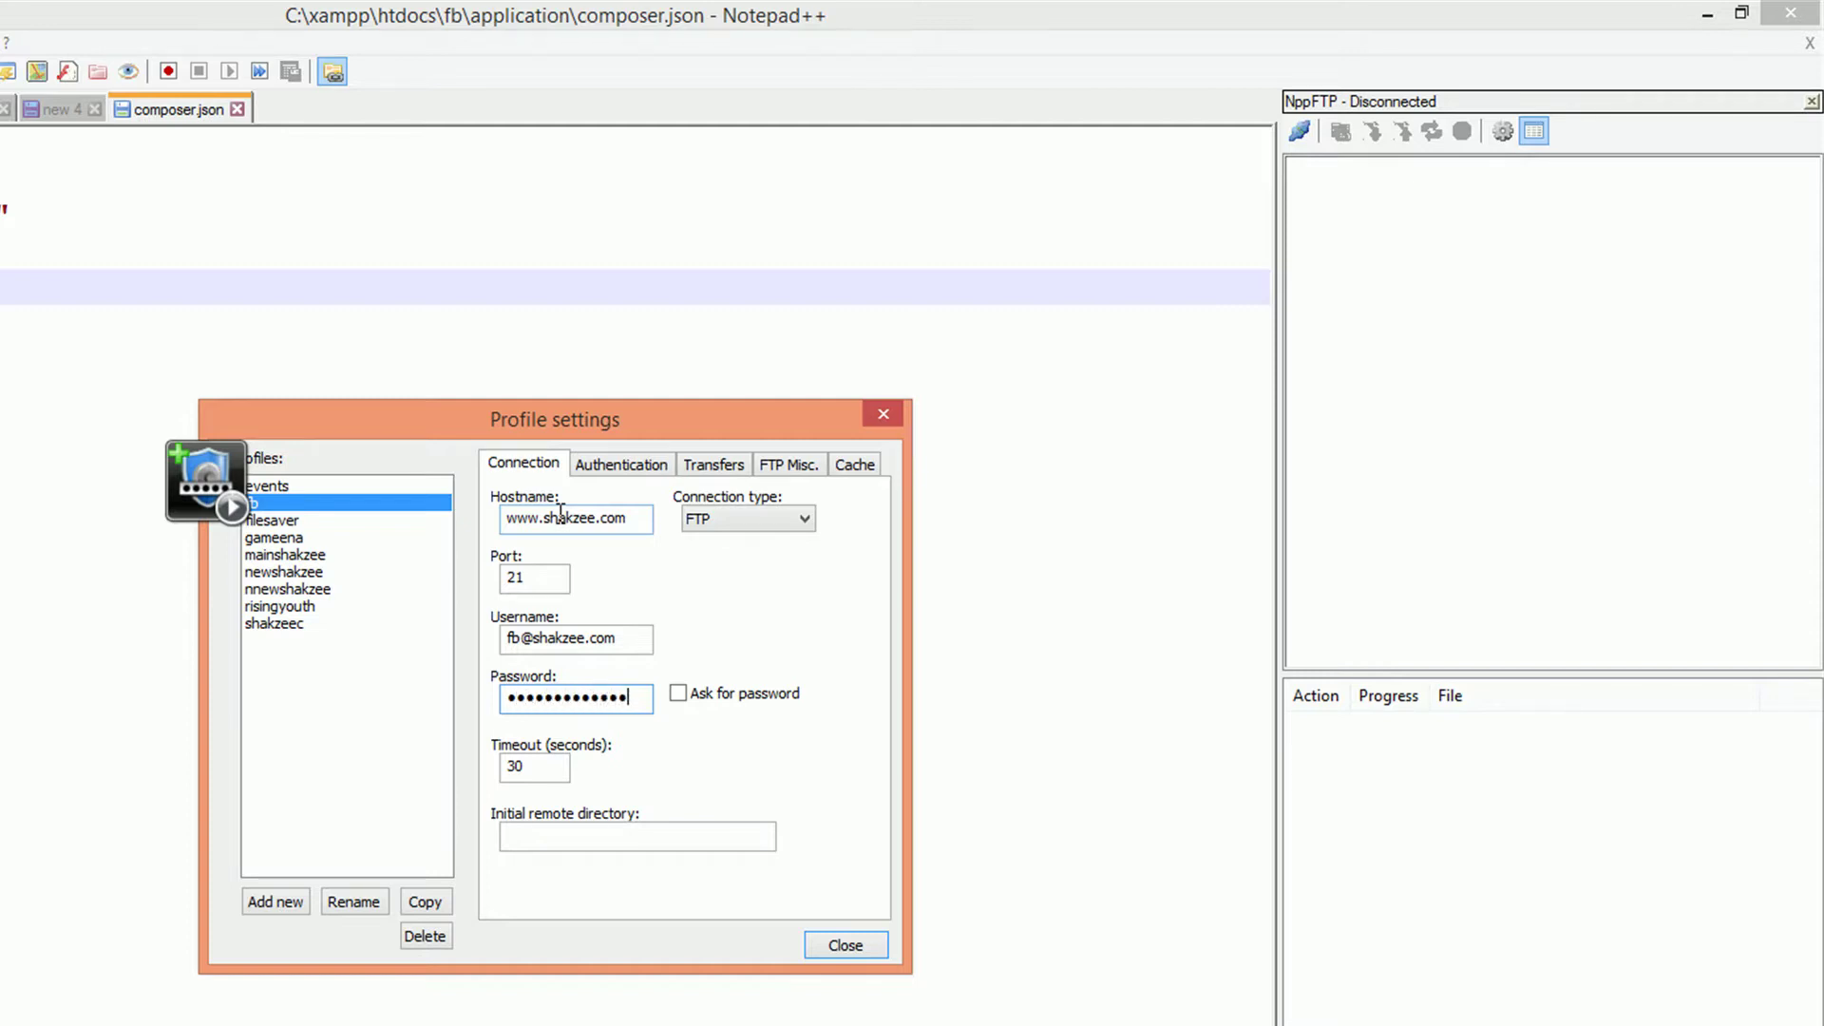
pyautogui.click(828, 949)
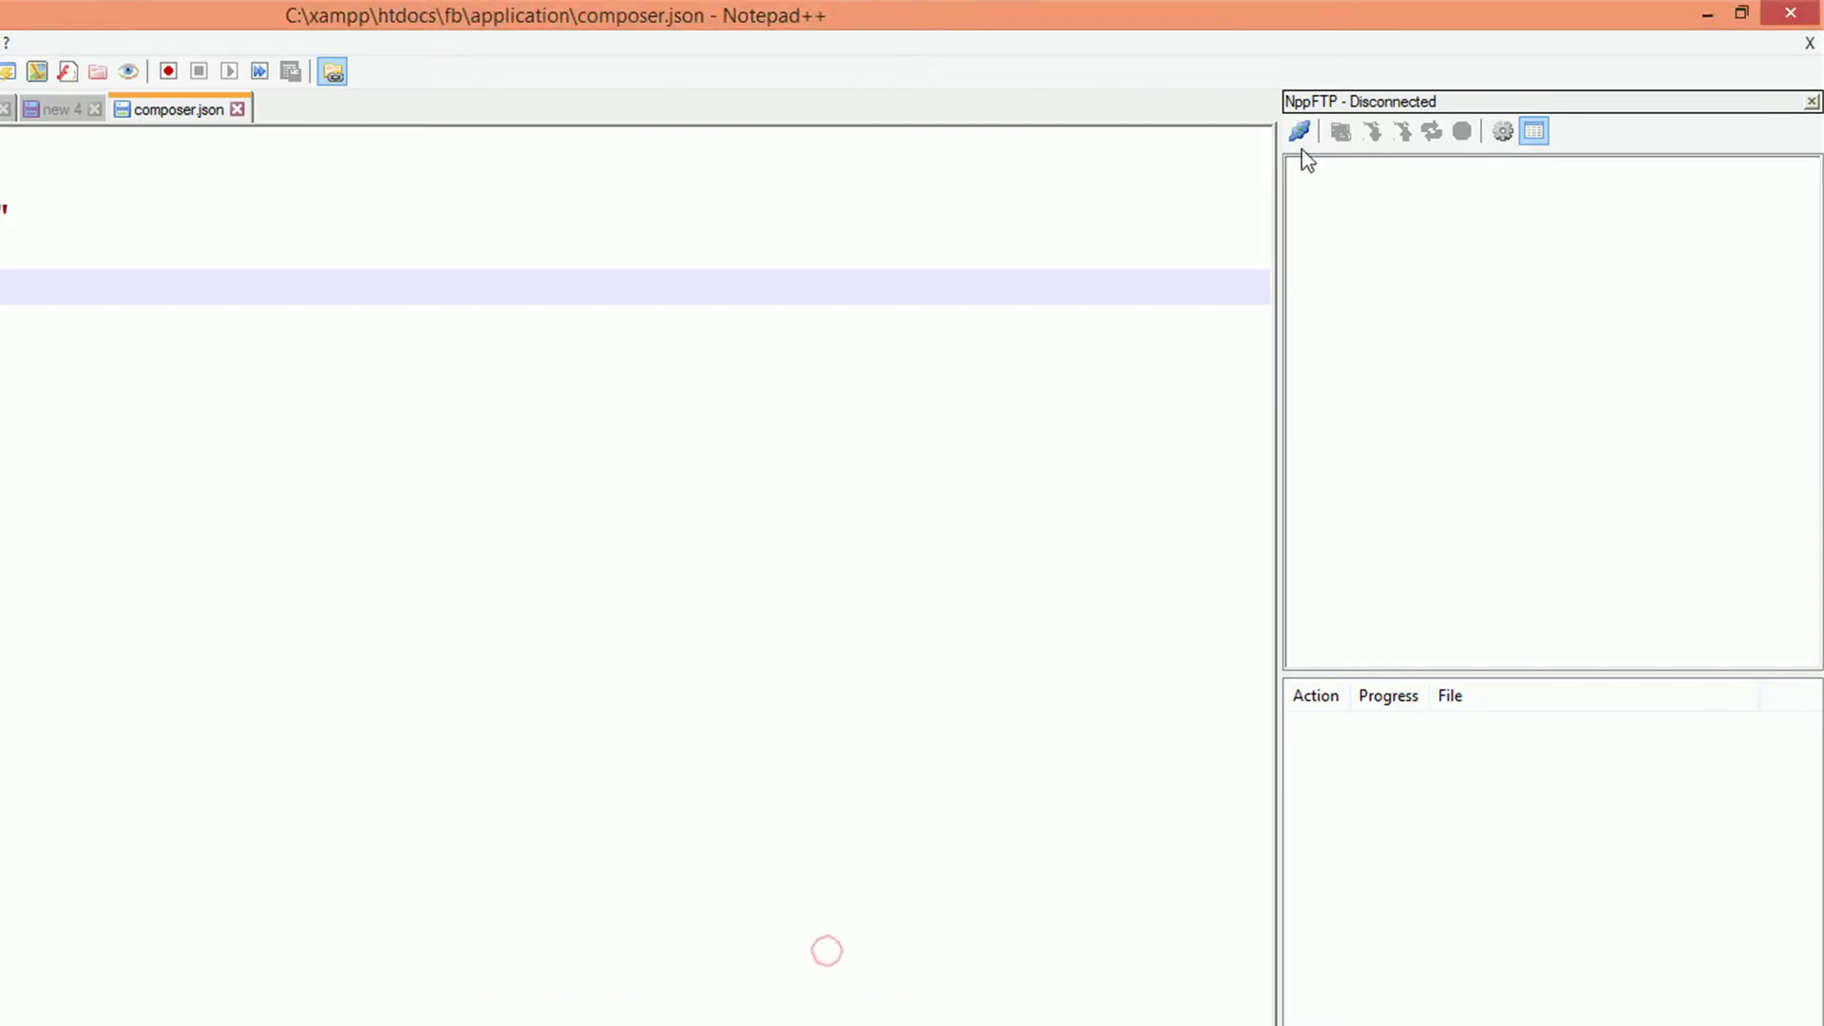
# Connect to the server with the fb profile and compare its remote files with the cPanel File Manager listing
pyautogui.click(1299, 131)
pyautogui.click(1343, 196)
pyautogui.moveTo(304, 1024); pyautogui.dragTo(293, 1001)
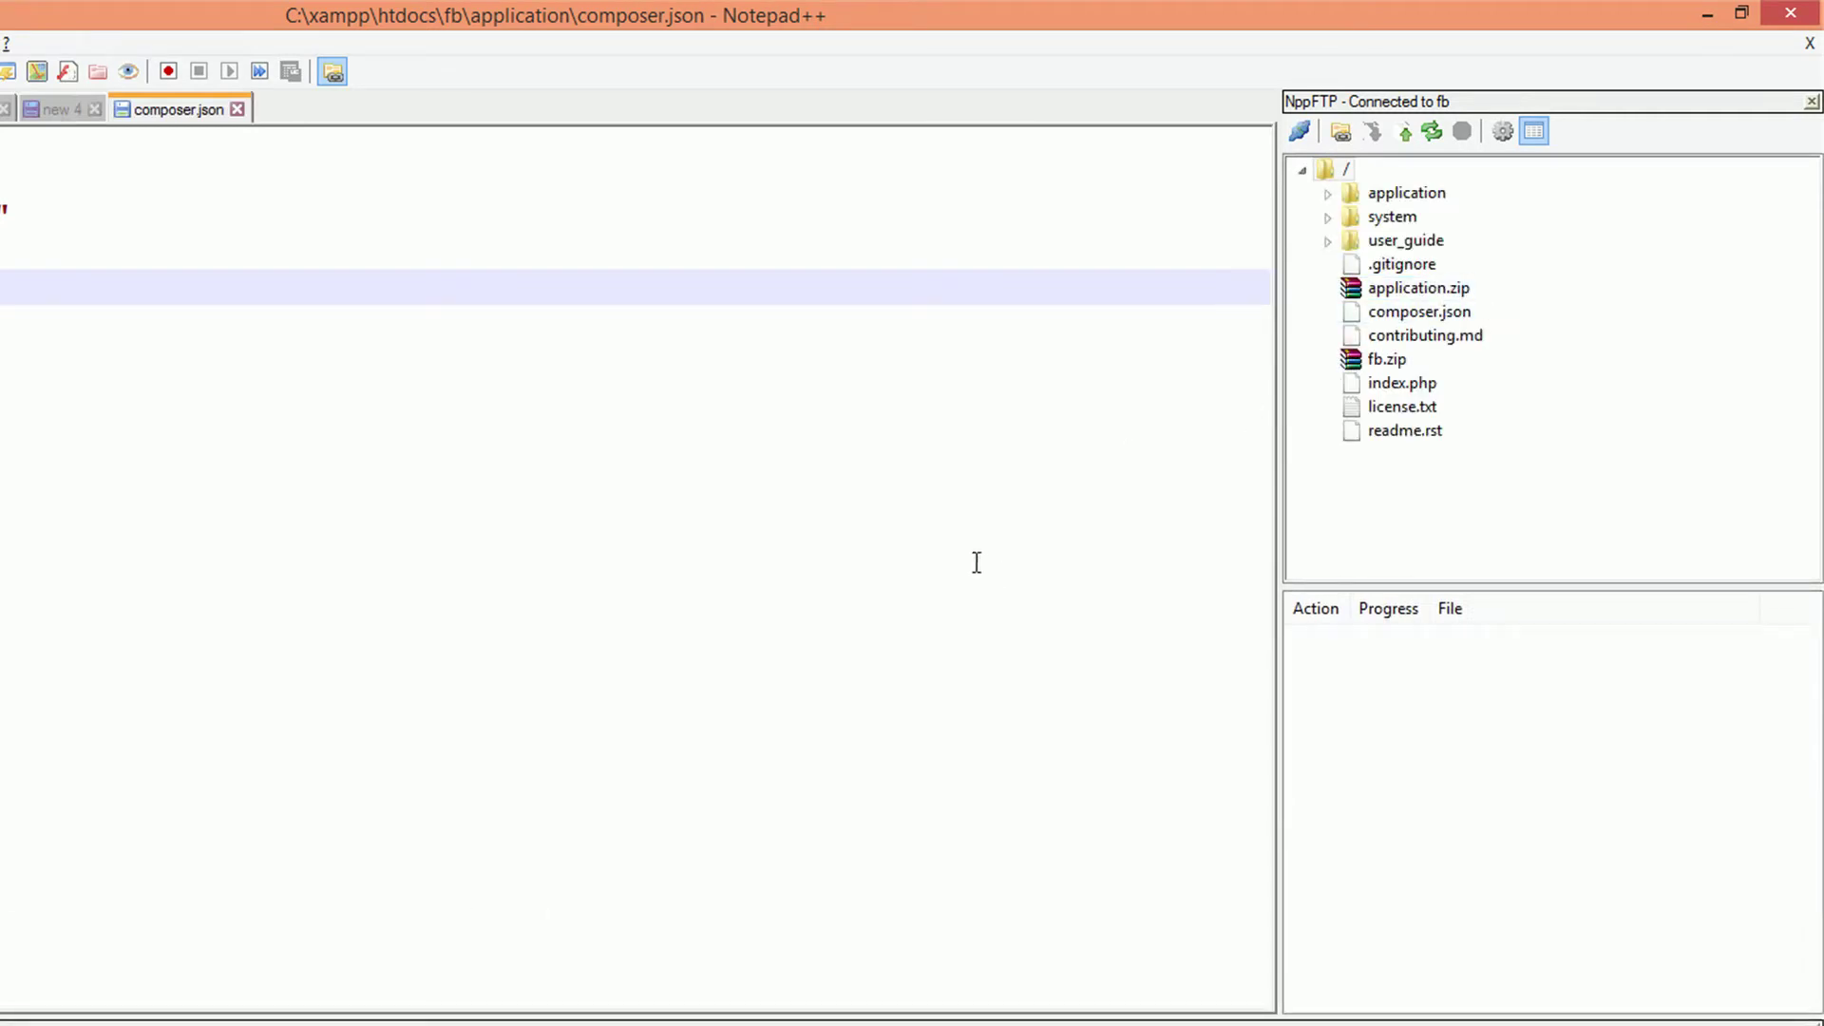
pyautogui.hotkey('alt', 'Tab')
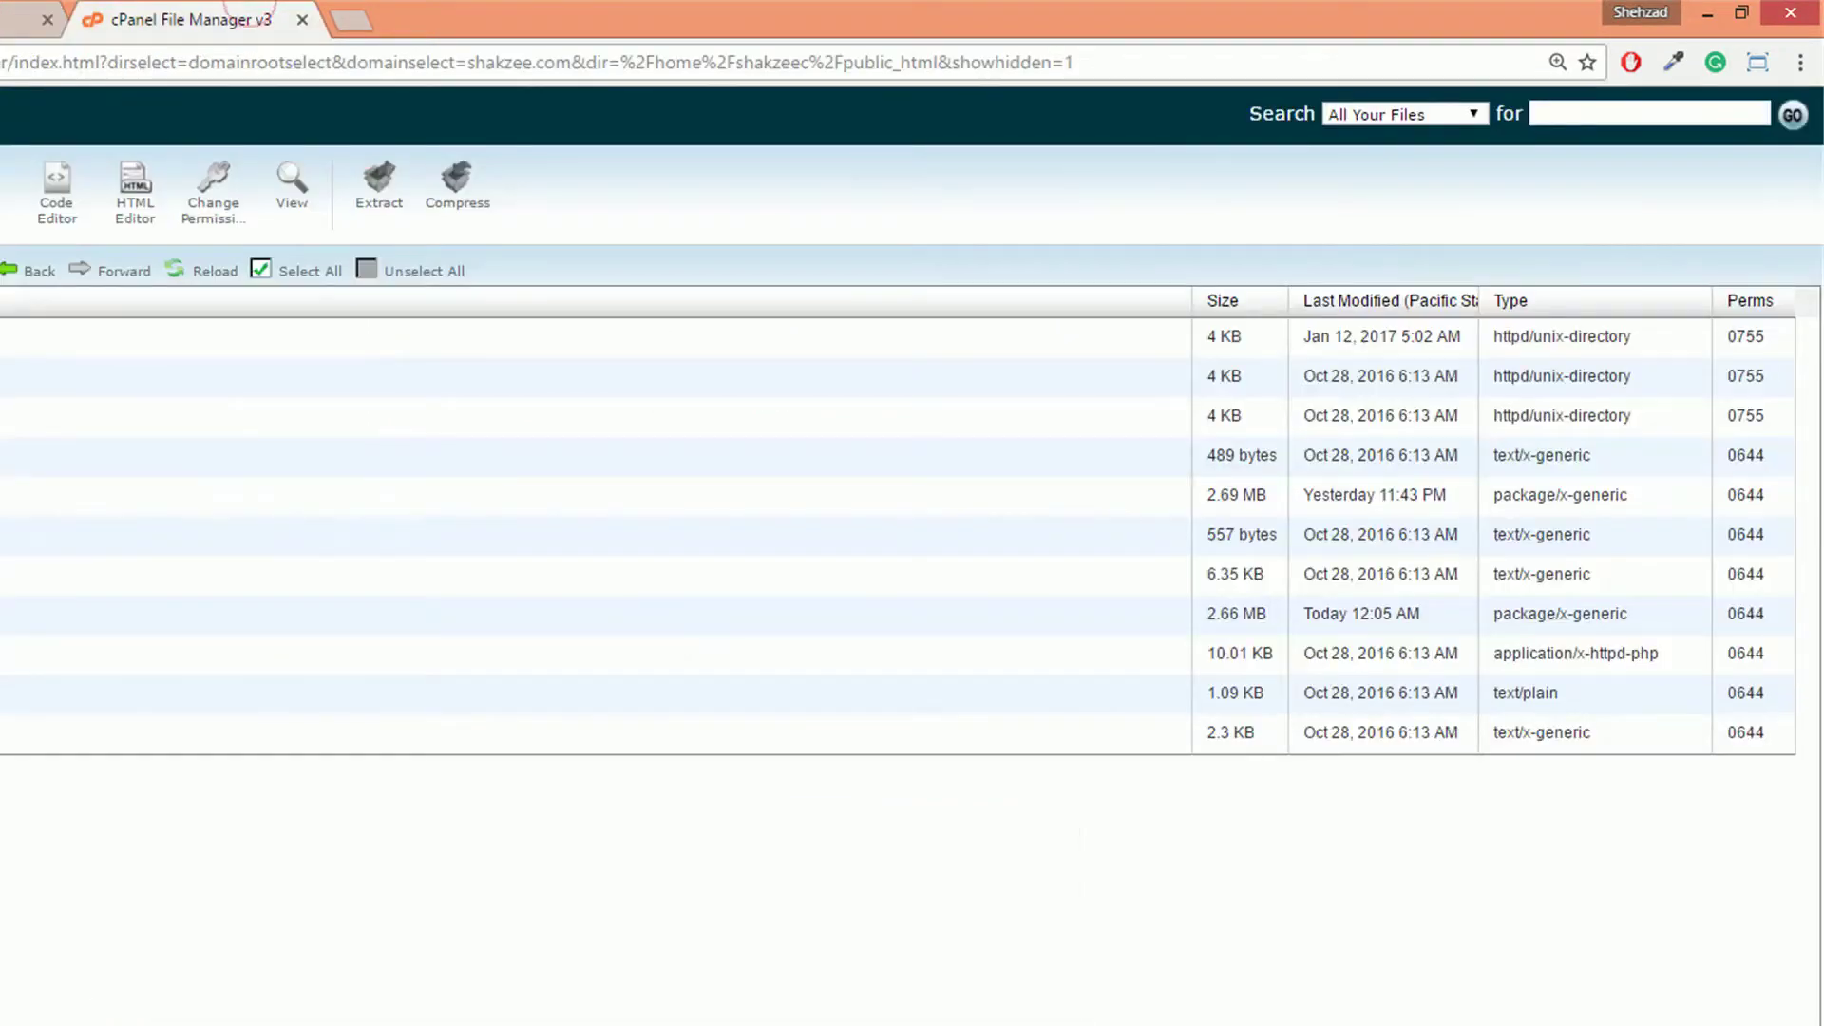
pyautogui.hotkey('alt', 'Tab')
# Open the remote file application/config/config.php from the server for editing
pyautogui.click(1328, 195)
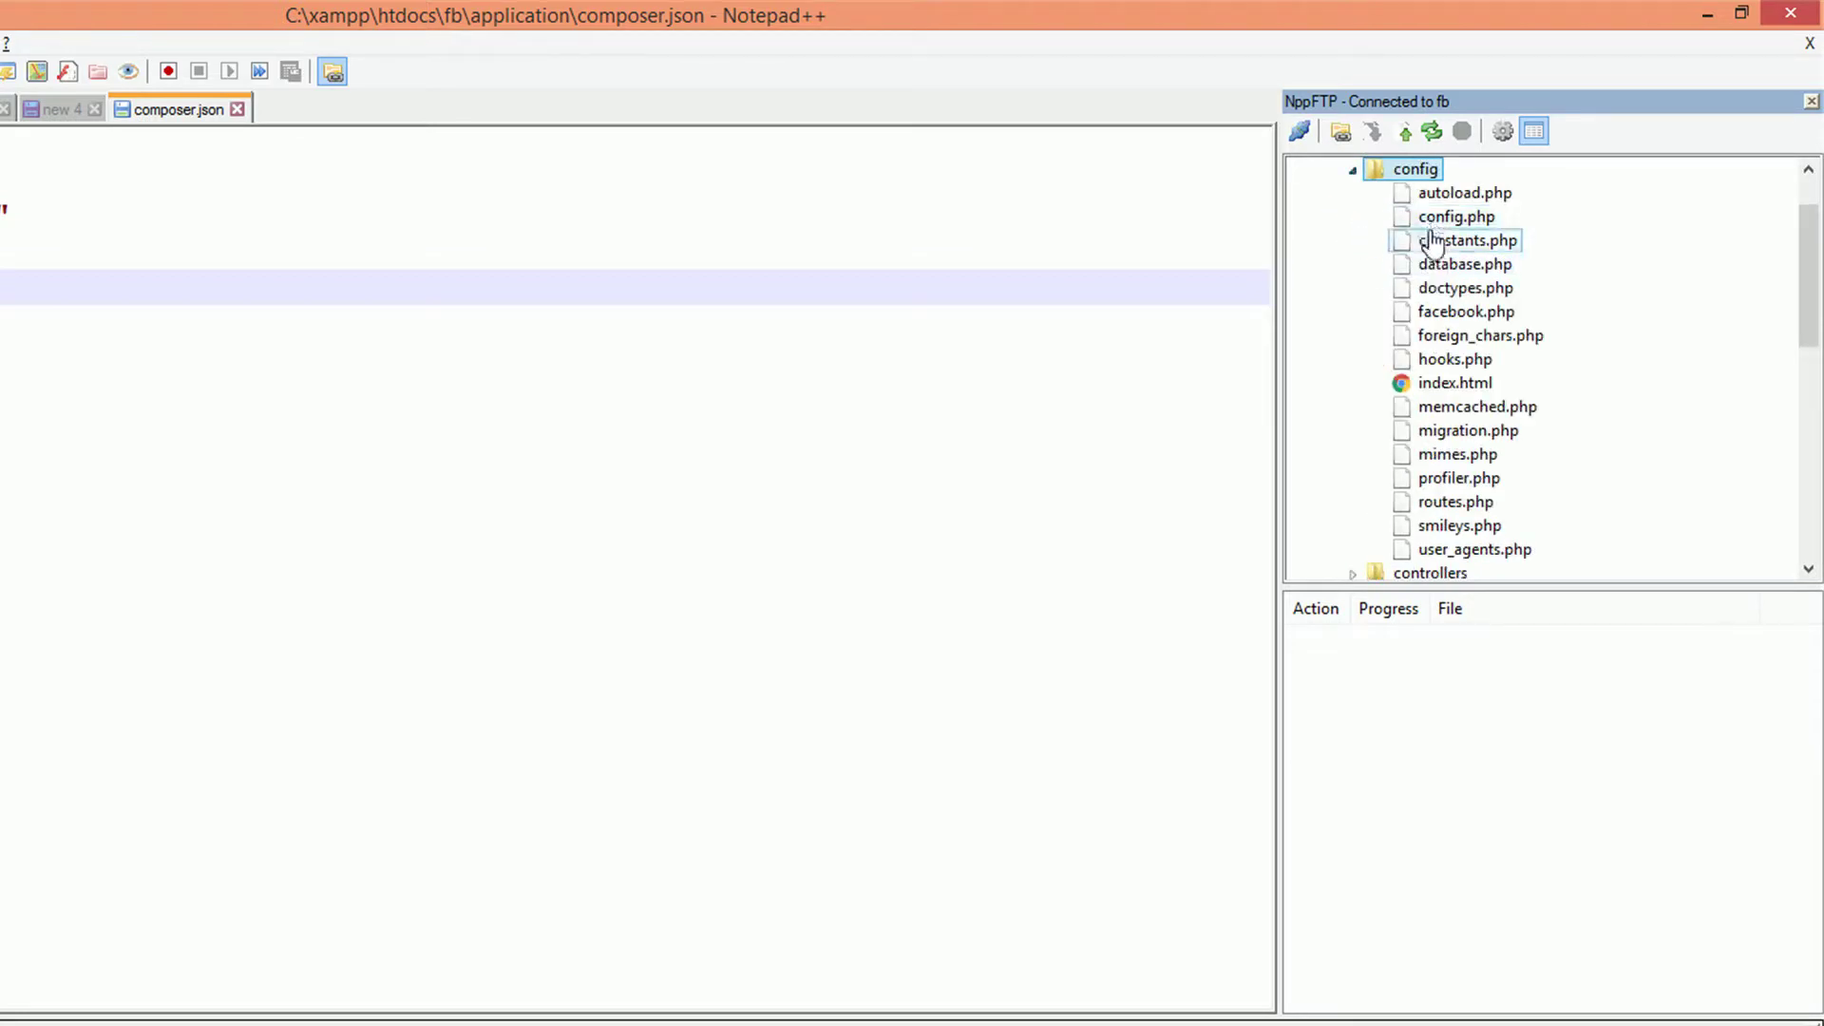
pyautogui.doubleClick(1442, 220)
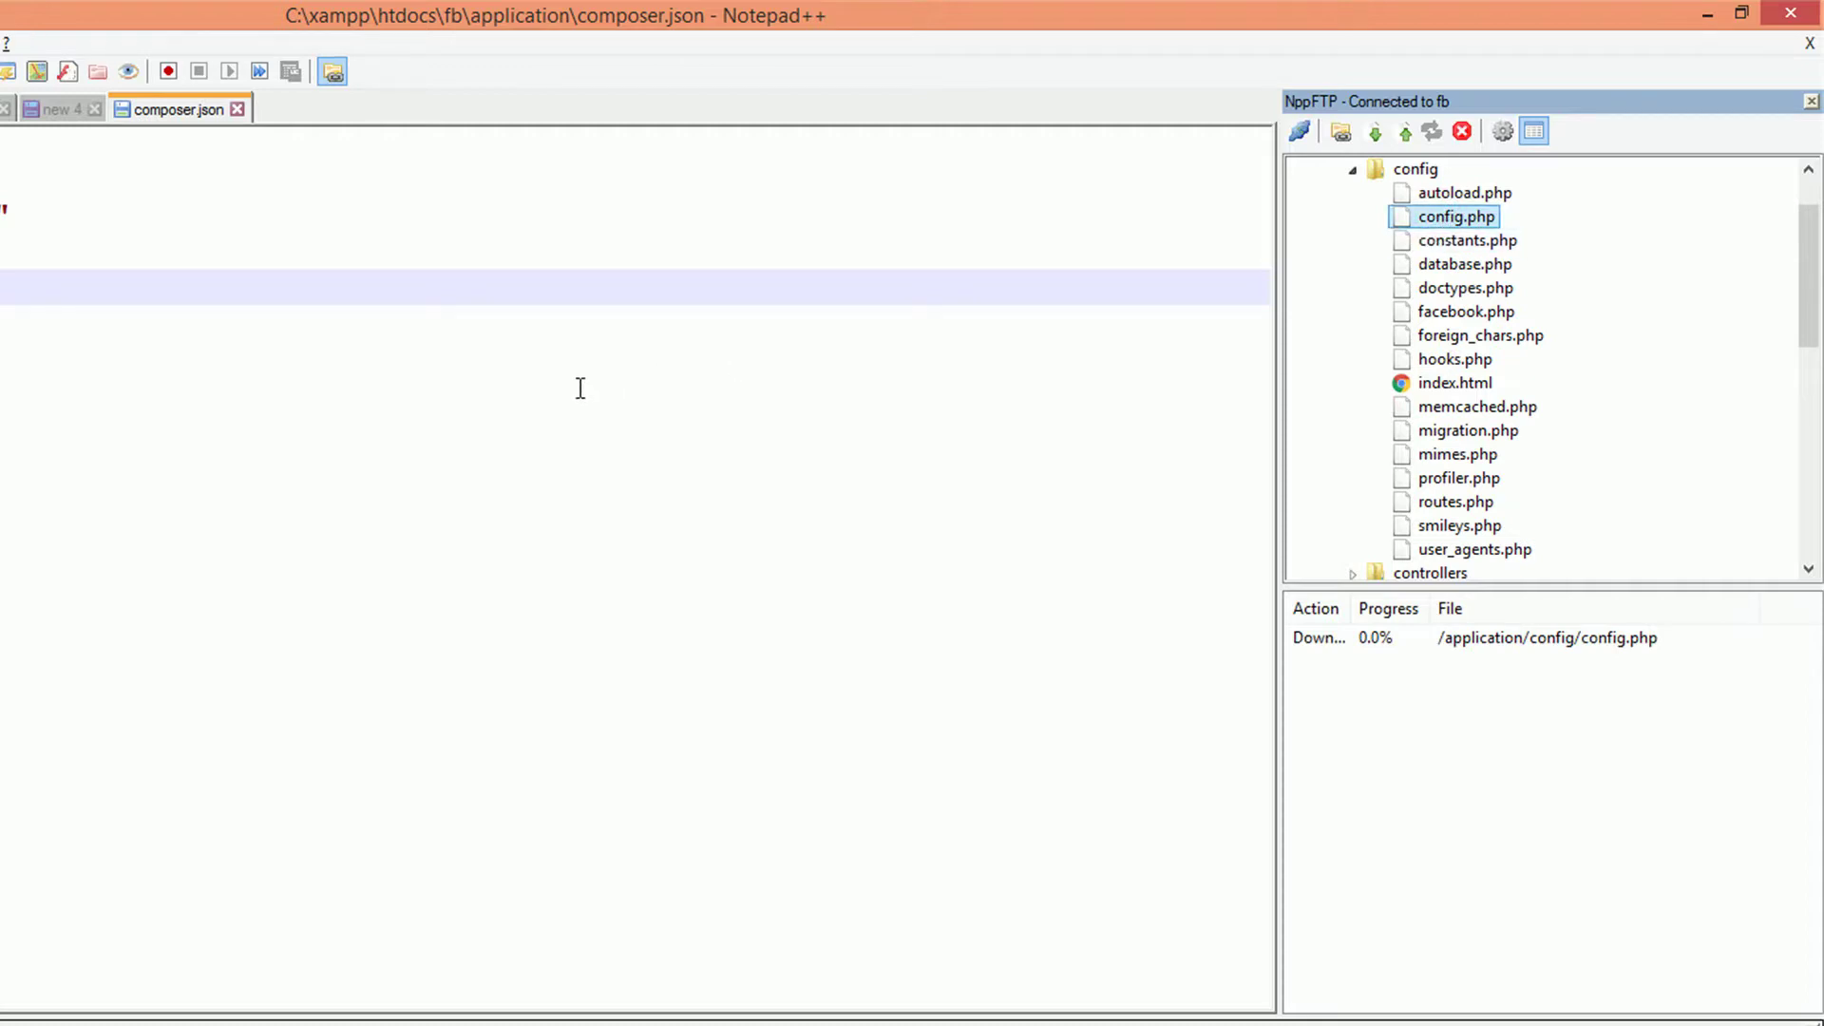
pyautogui.hotkey('alt', 'Tab')
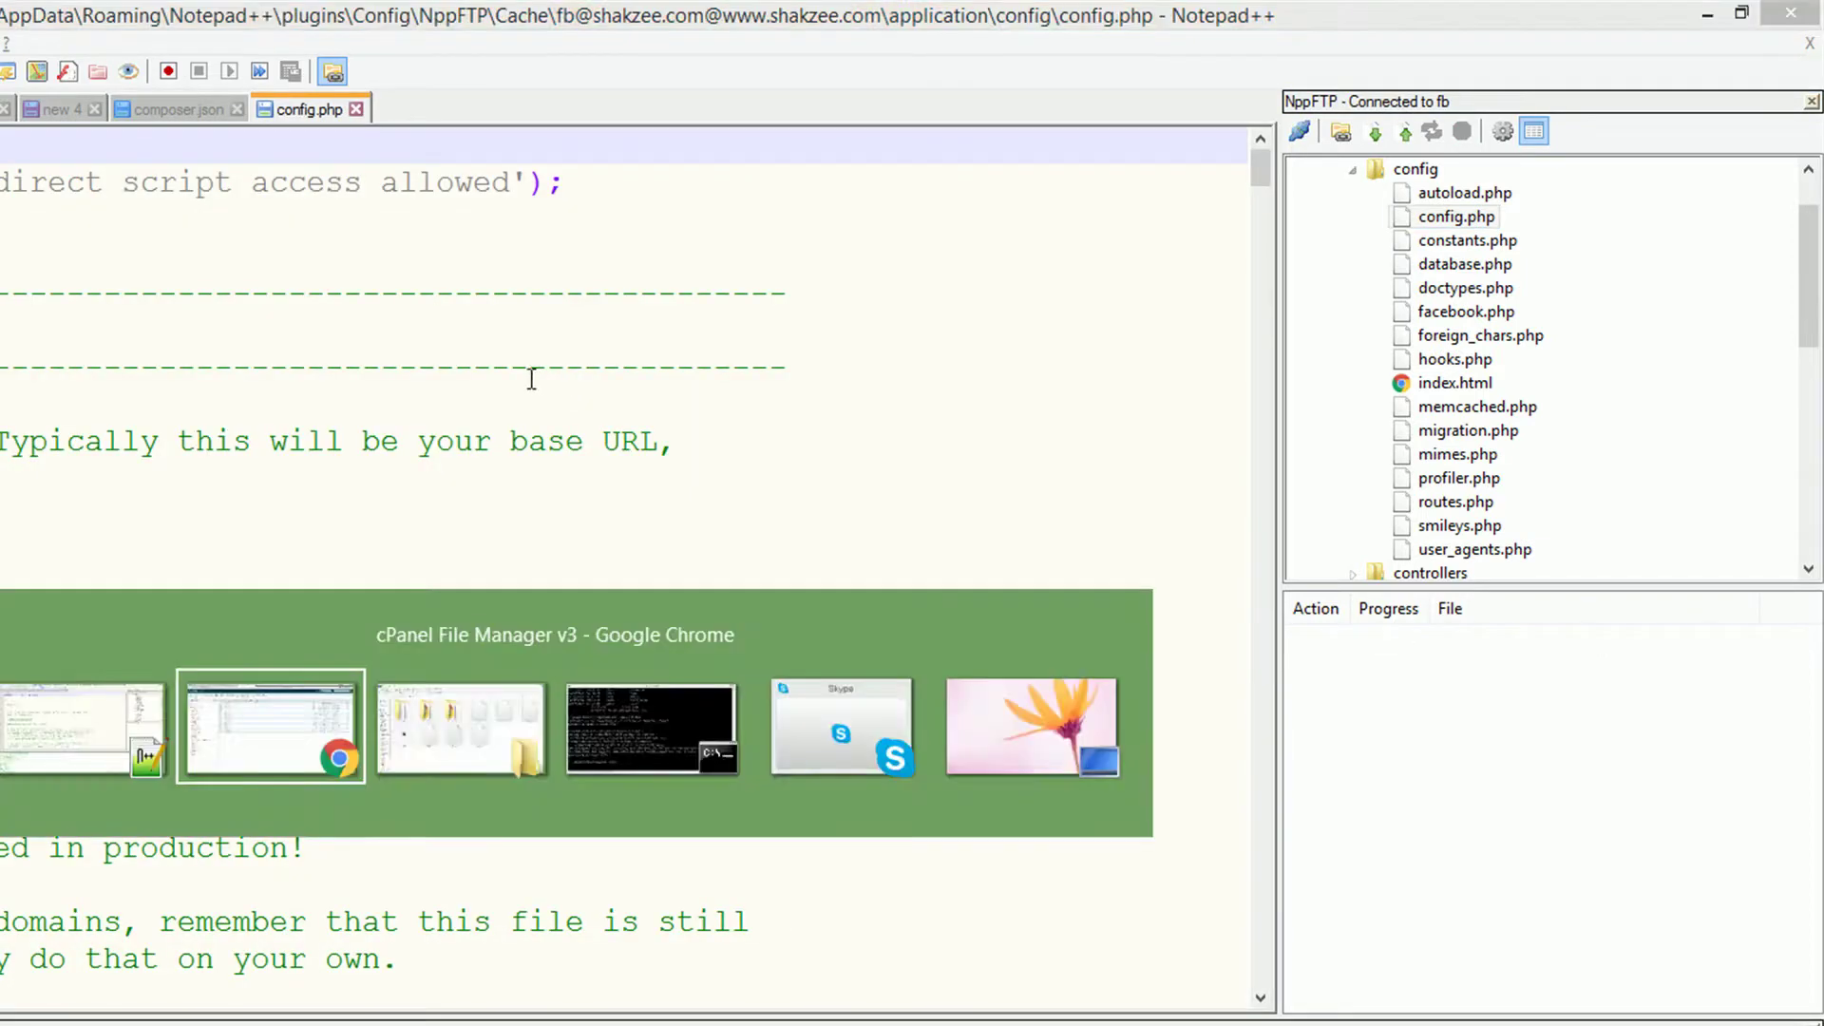
pyautogui.moveTo(1256, 151); pyautogui.dragTo(1267, 243)
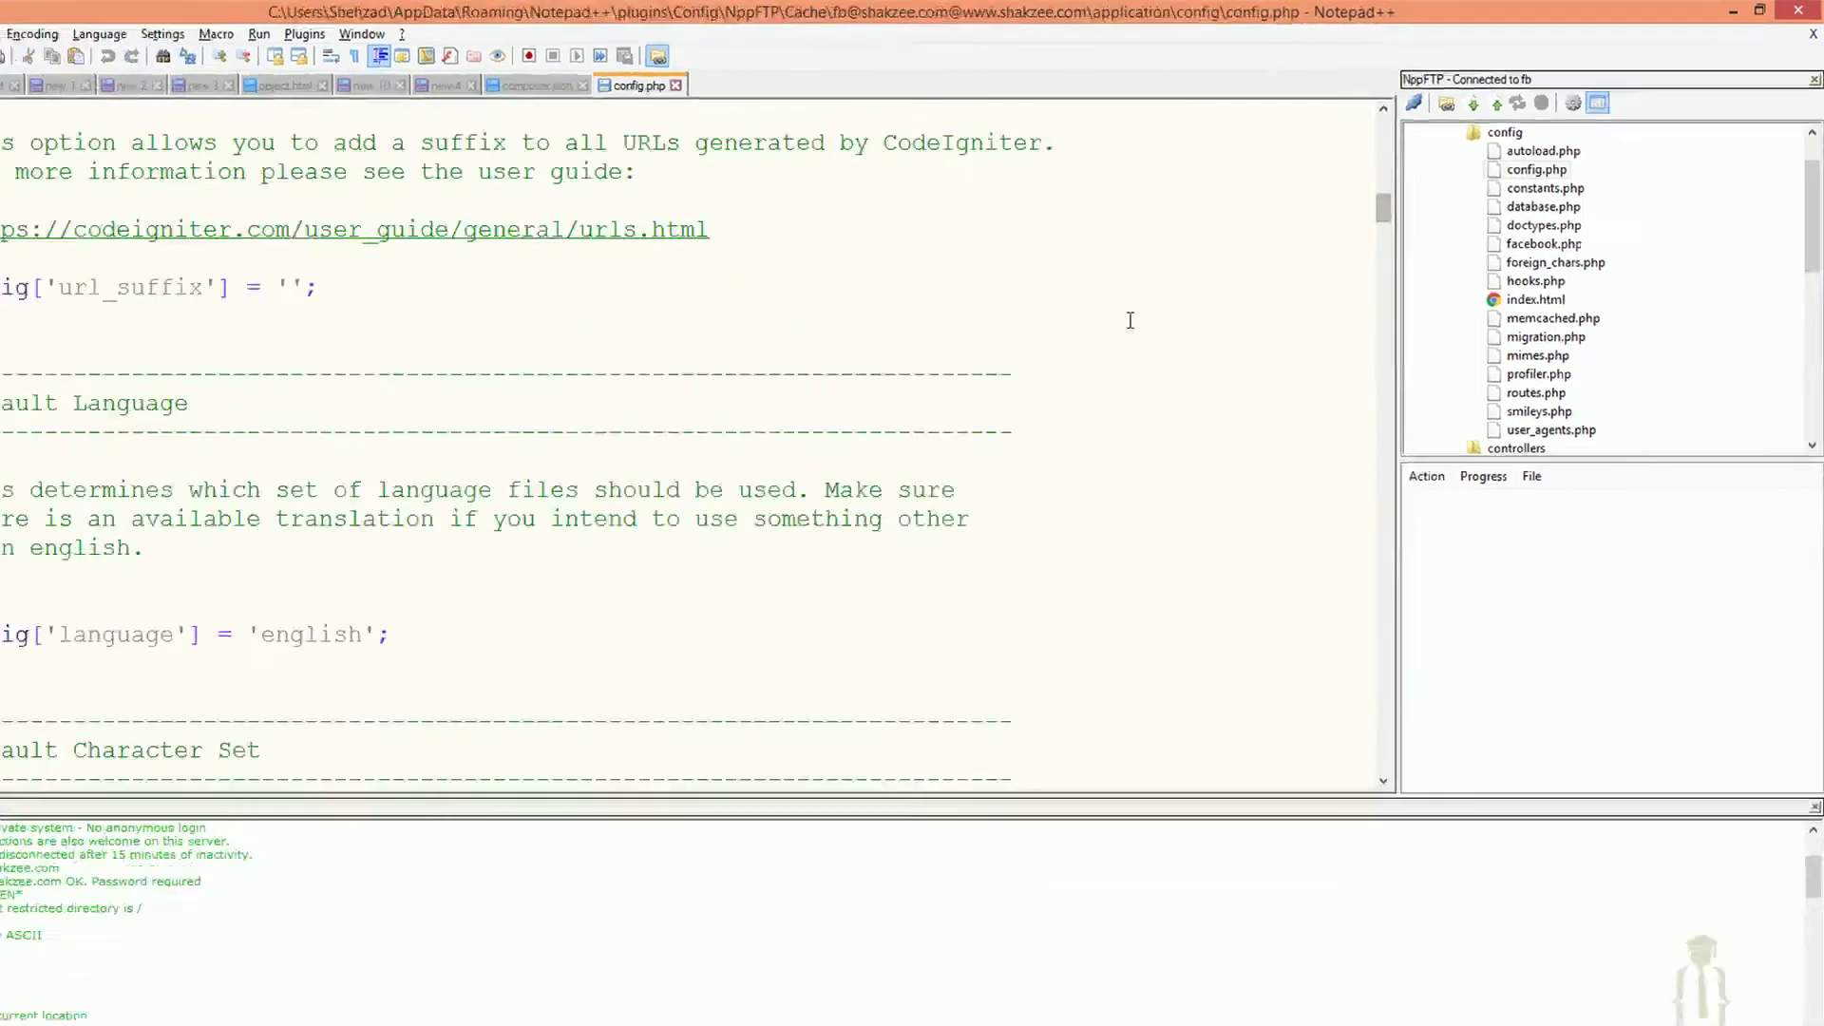
pyautogui.moveTo(1379, 213); pyautogui.dragTo(1362, 183)
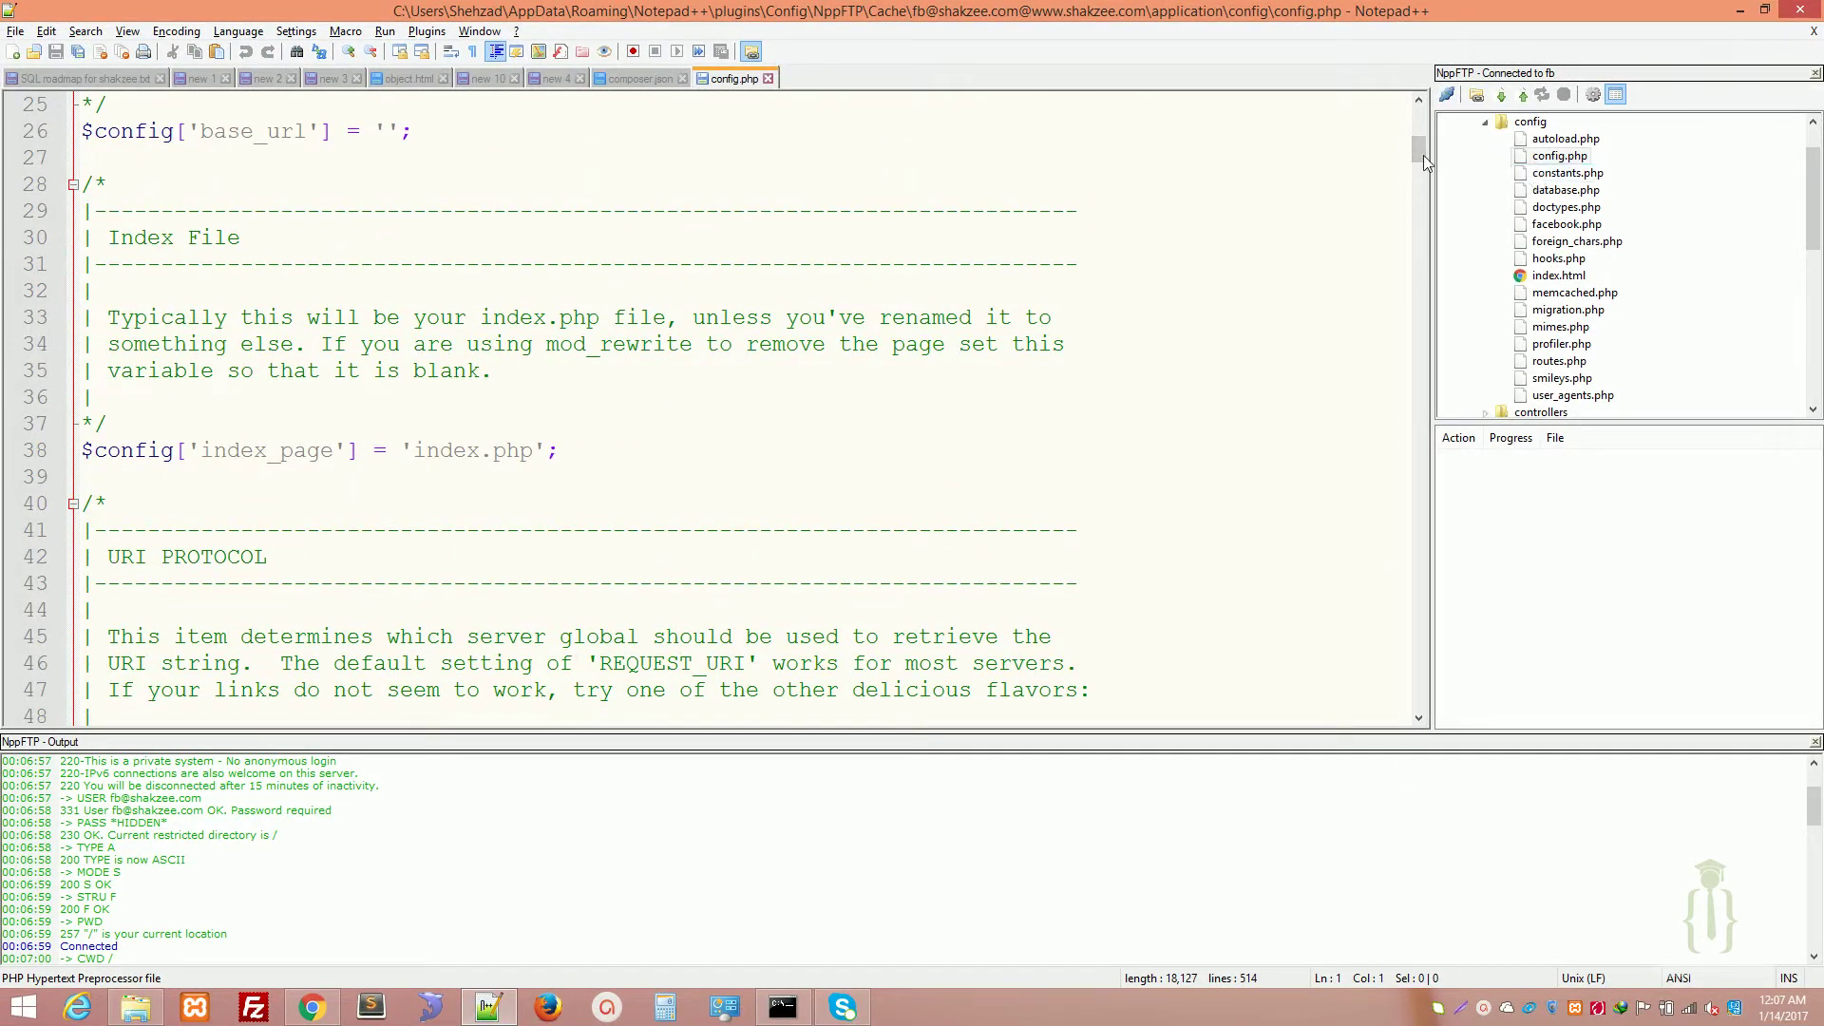
pyautogui.scroll(8, 1422, 123)
pyautogui.moveTo(1418, 110)
pyautogui.mouseDown()
pyautogui.moveTo(1409, 304)
pyautogui.moveTo(1392, 87)
pyautogui.moveTo(1419, 117)
pyautogui.moveTo(1421, 168)
pyautogui.moveTo(1413, 122)
pyautogui.mouseUp()
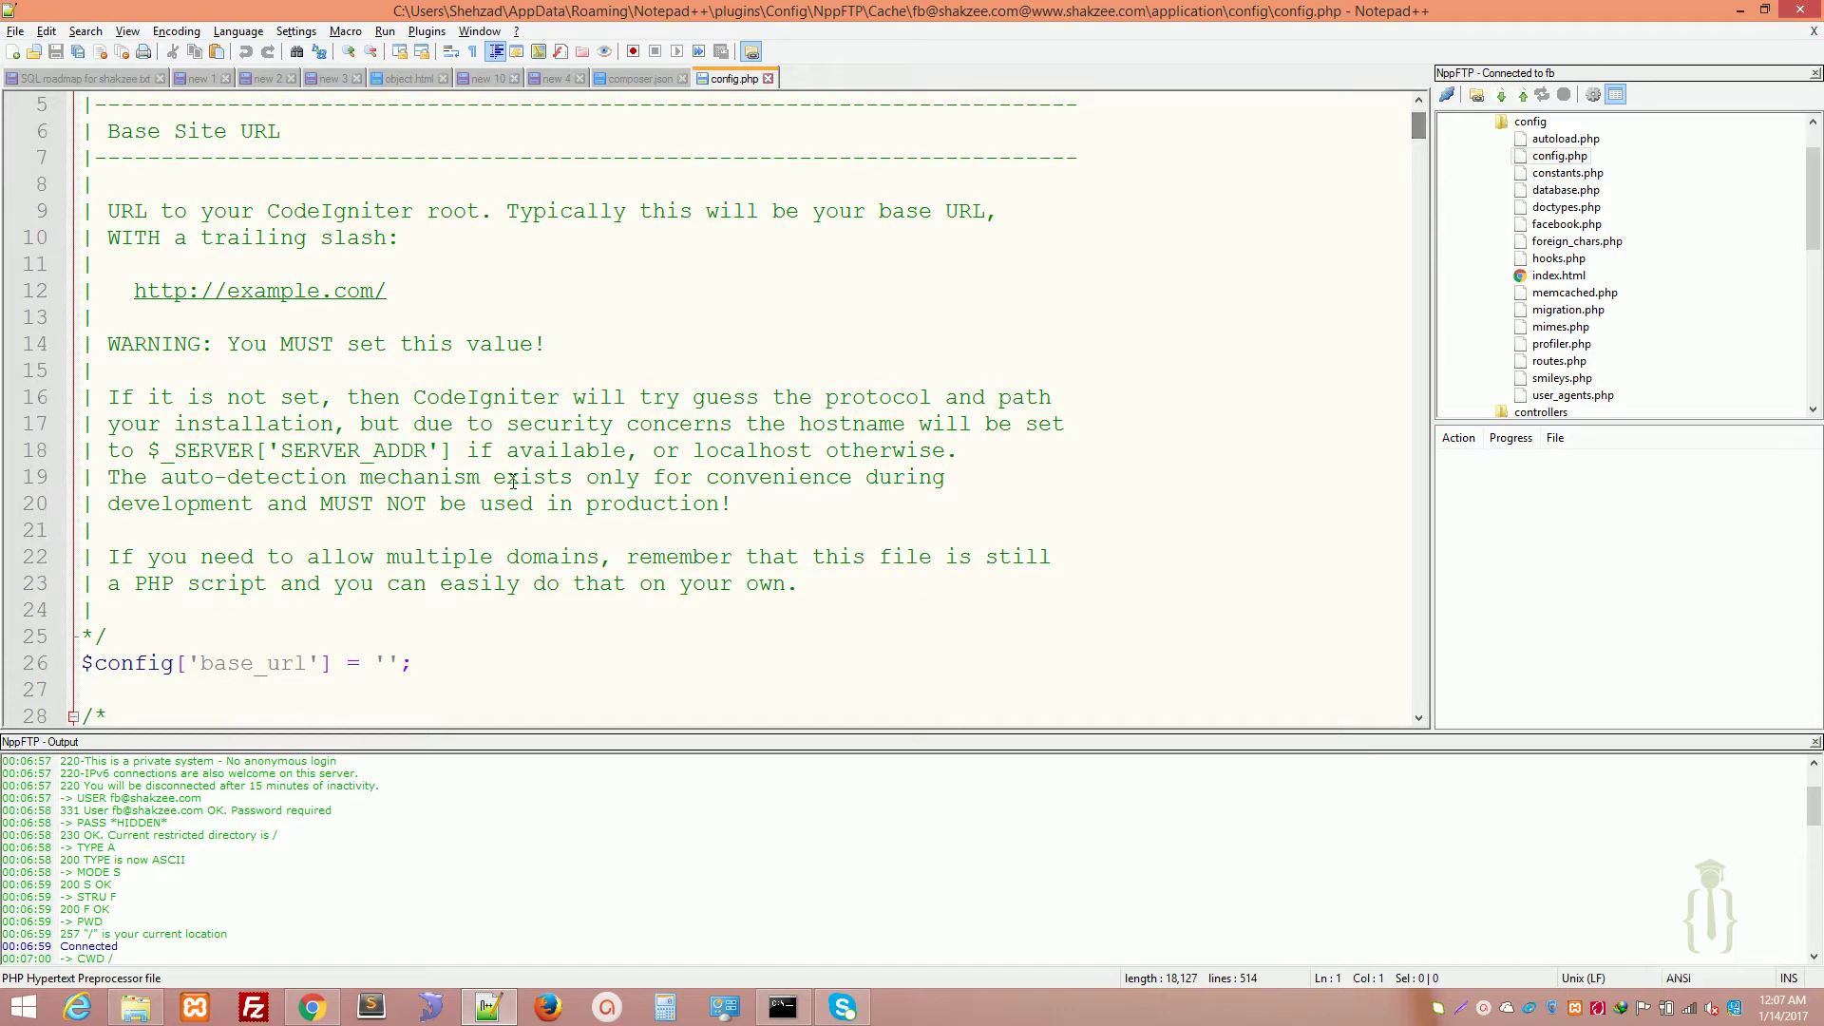
pyautogui.hotkey('alt', 'Tab')
pyautogui.click(344, 19)
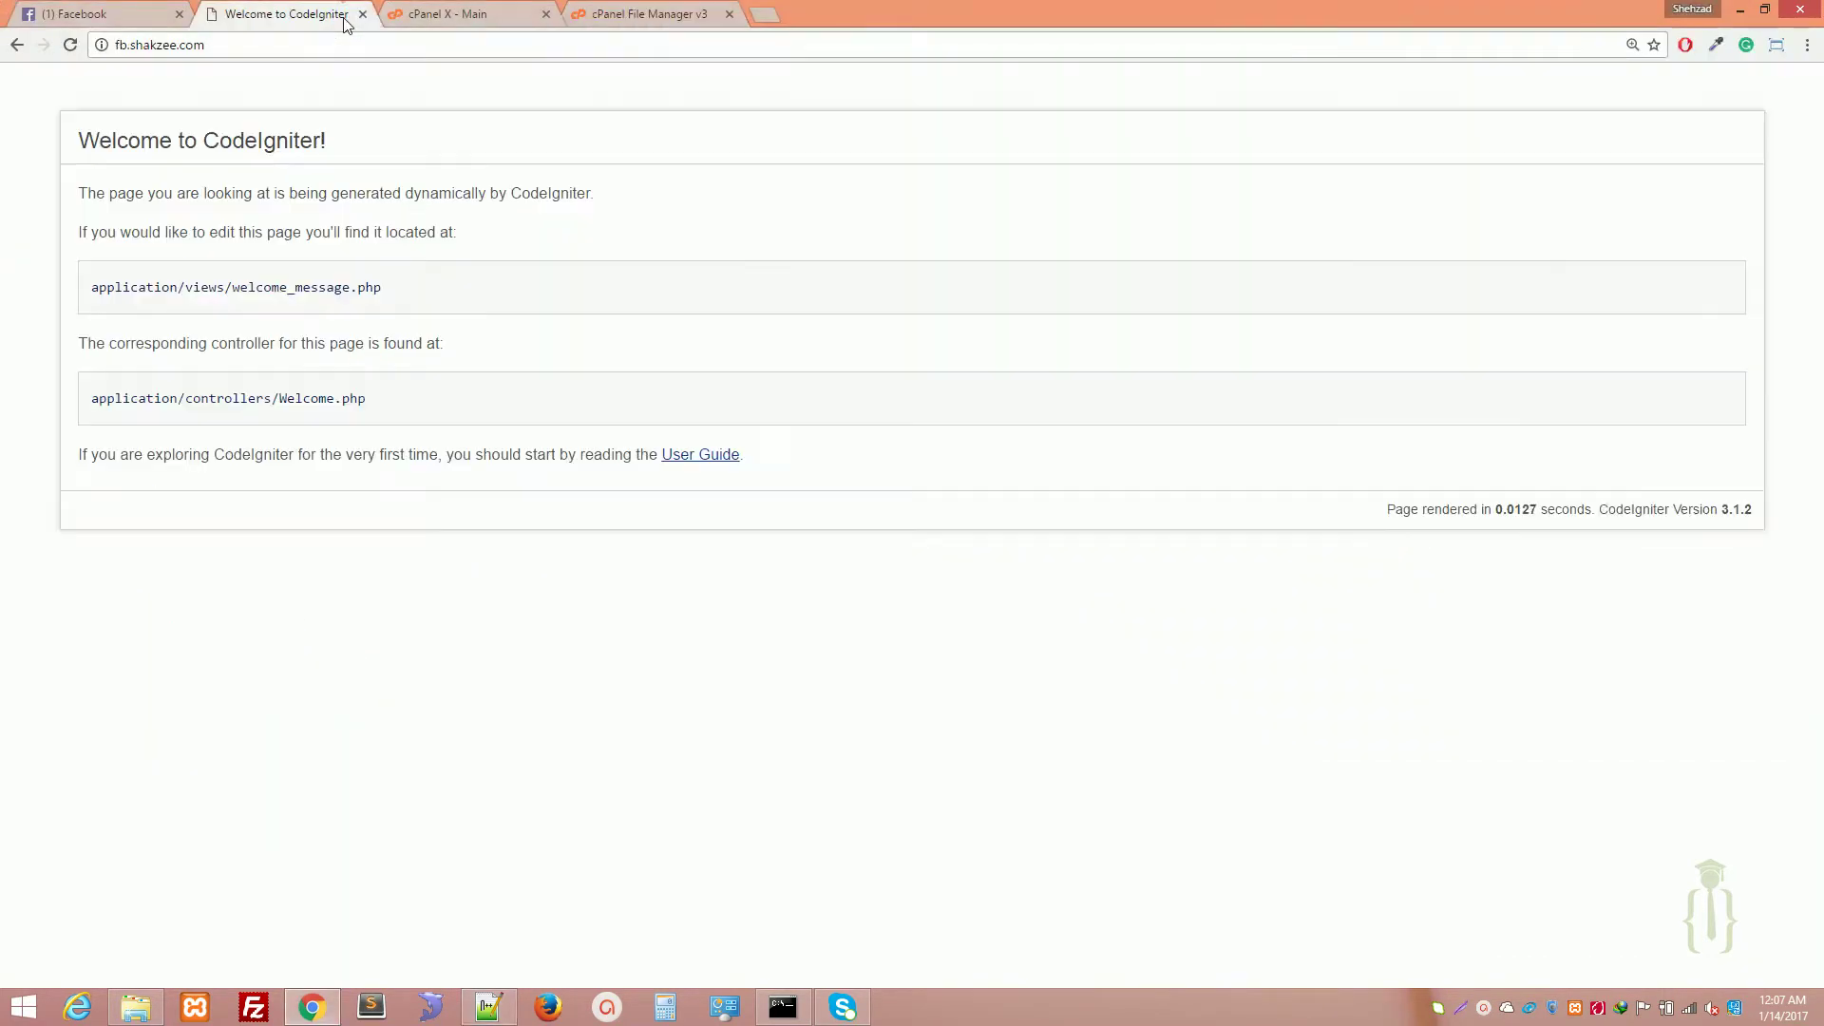
pyautogui.click(318, 46)
pyautogui.hotkey('ctrl', 'c')
pyautogui.hotkey('alt', 'Tab')
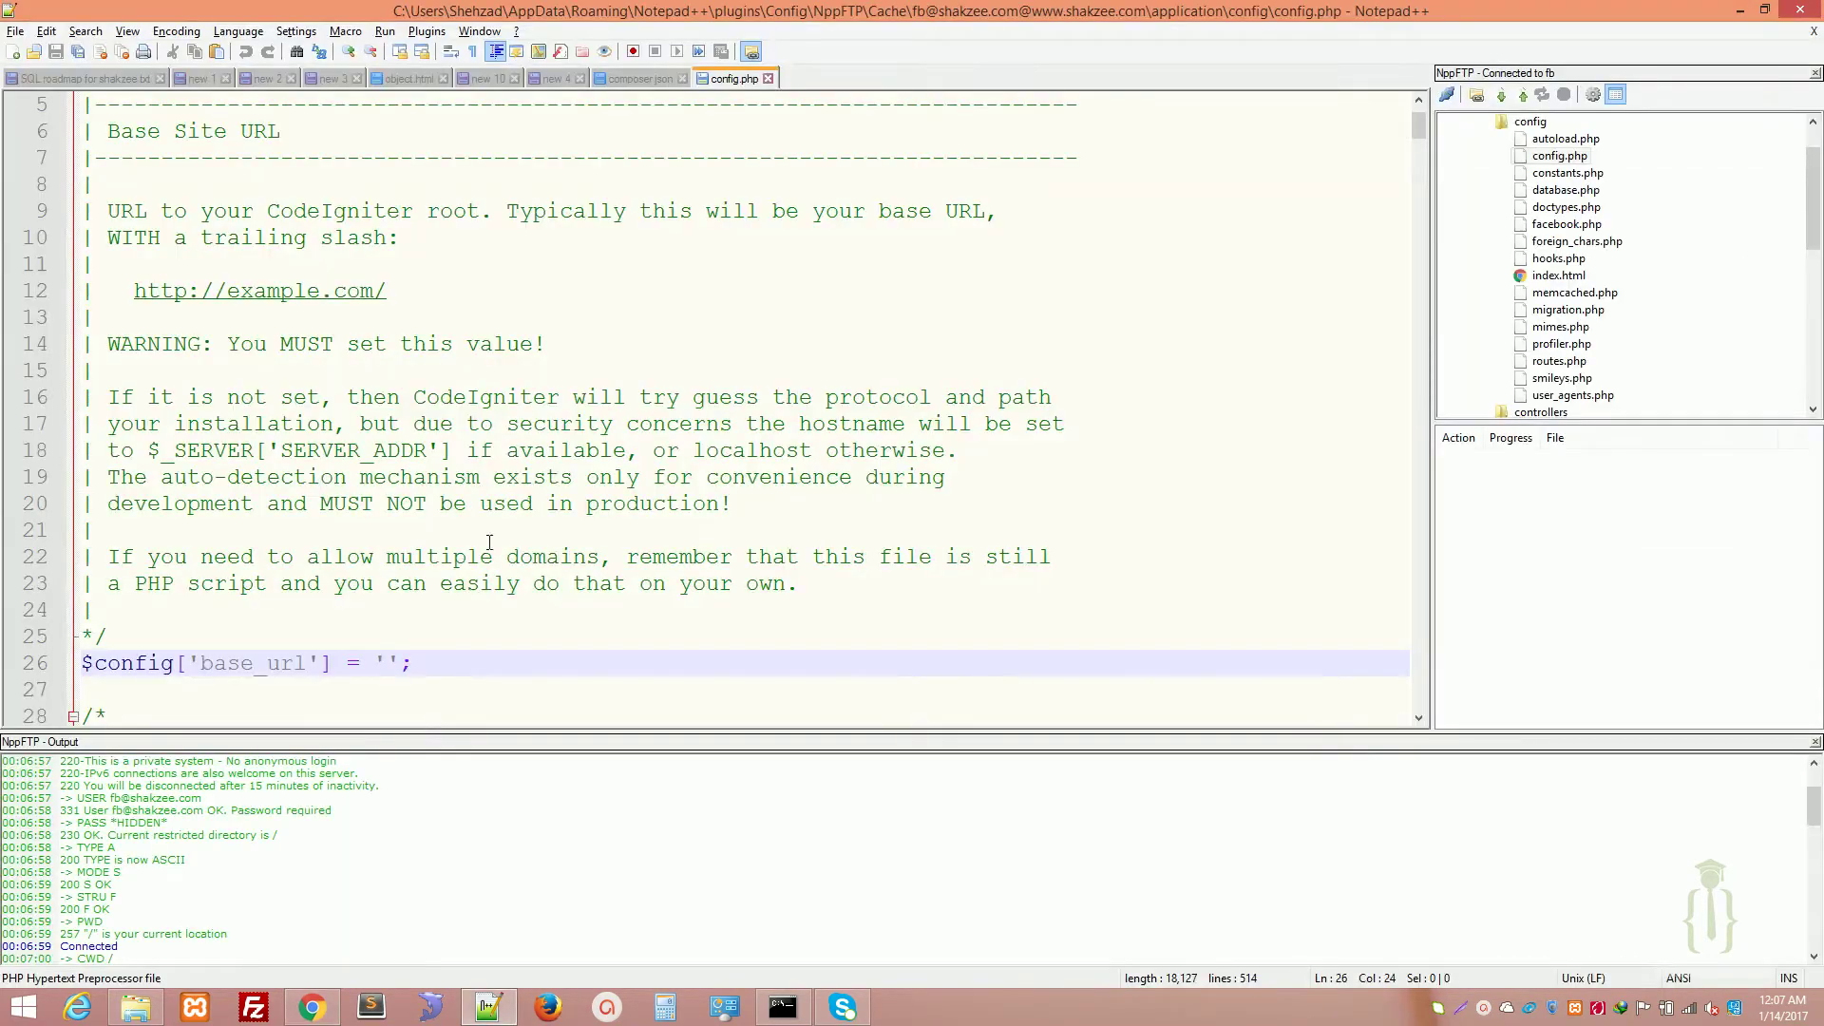
pyautogui.hotkey('ctrl', 'v')
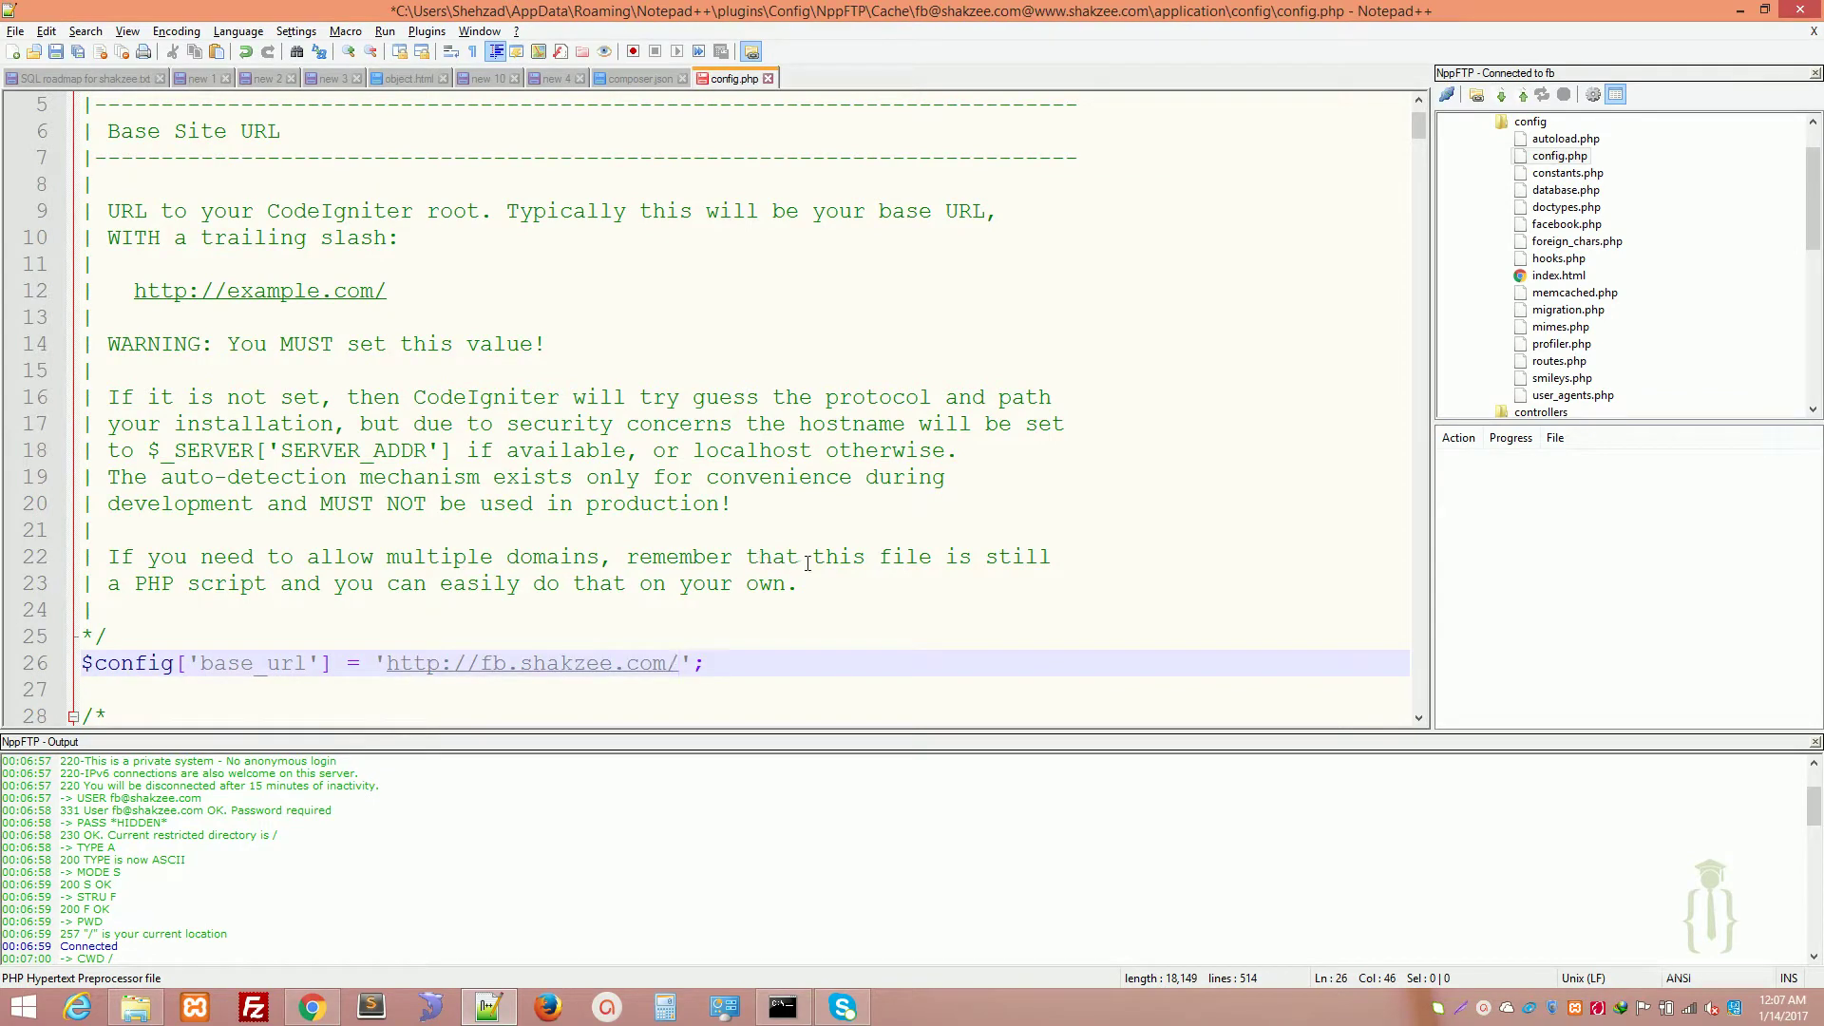
pyautogui.hotkey('ctrl', 's')
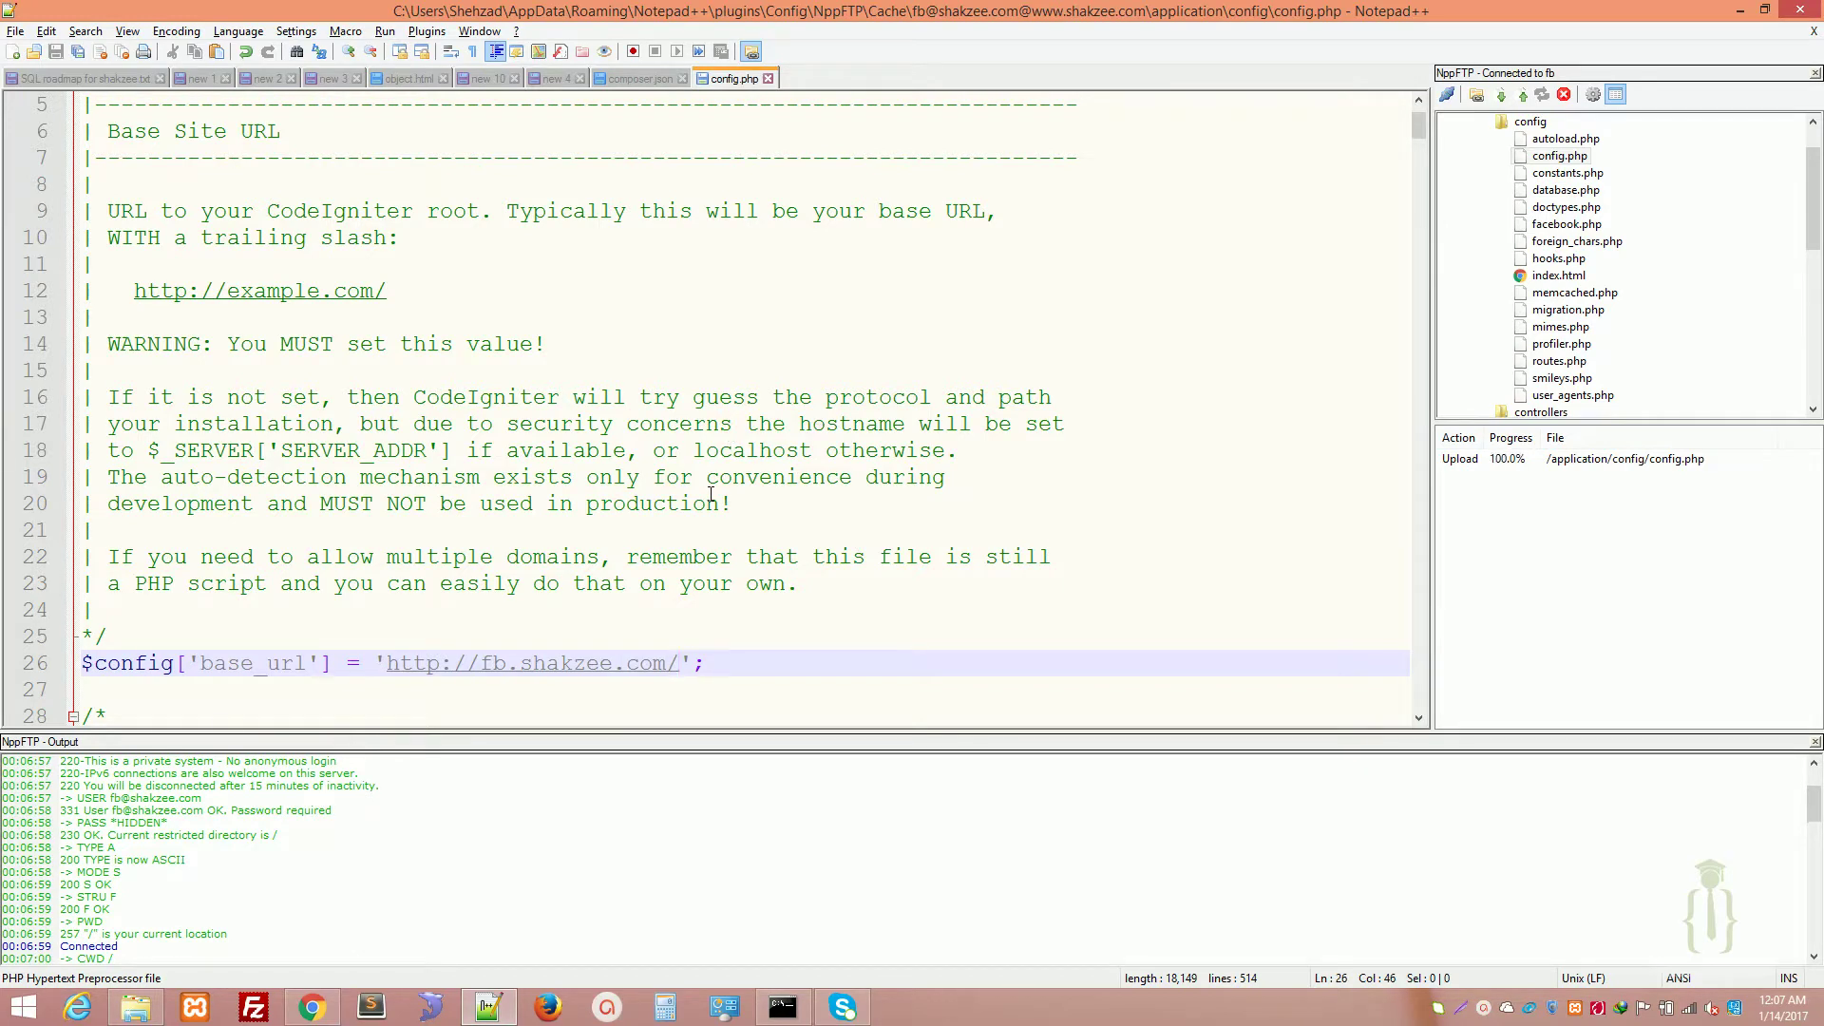
# Reload fb.shakzee.com in the browser to check the site with the new base URL, and return to the editor
pyautogui.hotkey('alt', 'Tab')
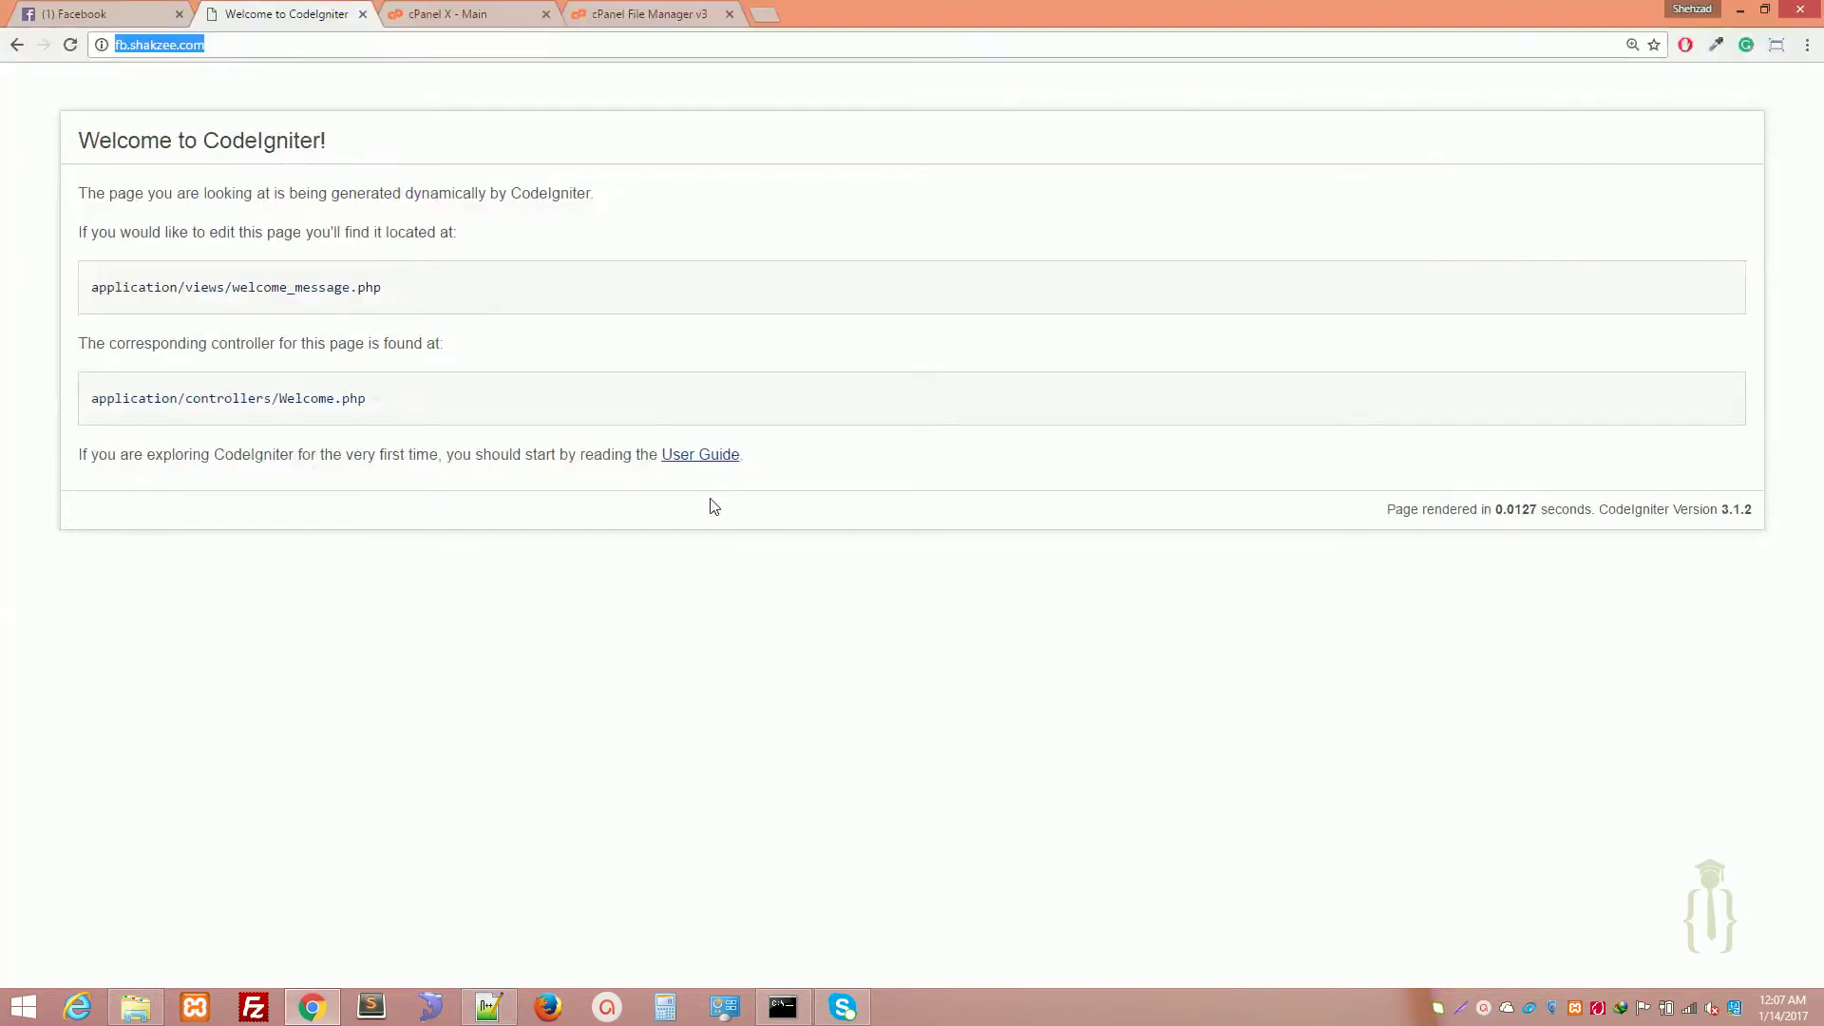
pyautogui.click(70, 45)
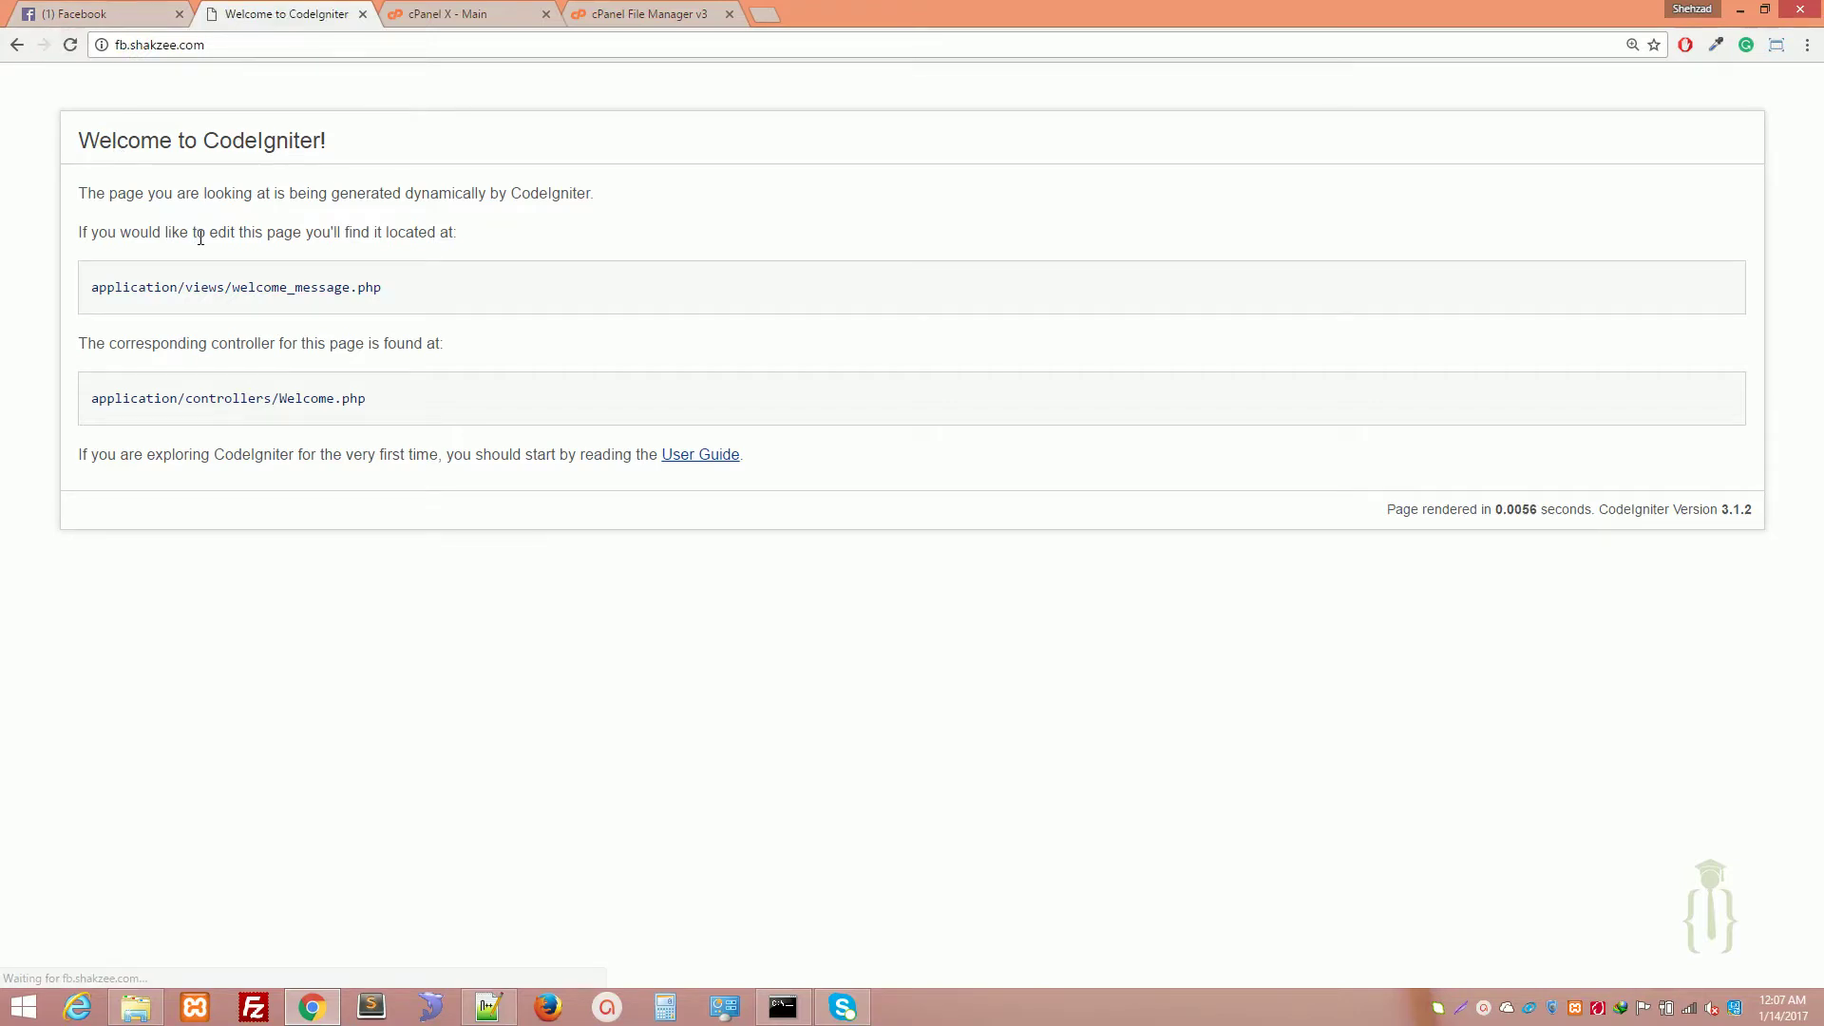
pyautogui.hotkey('alt', 'Tab')
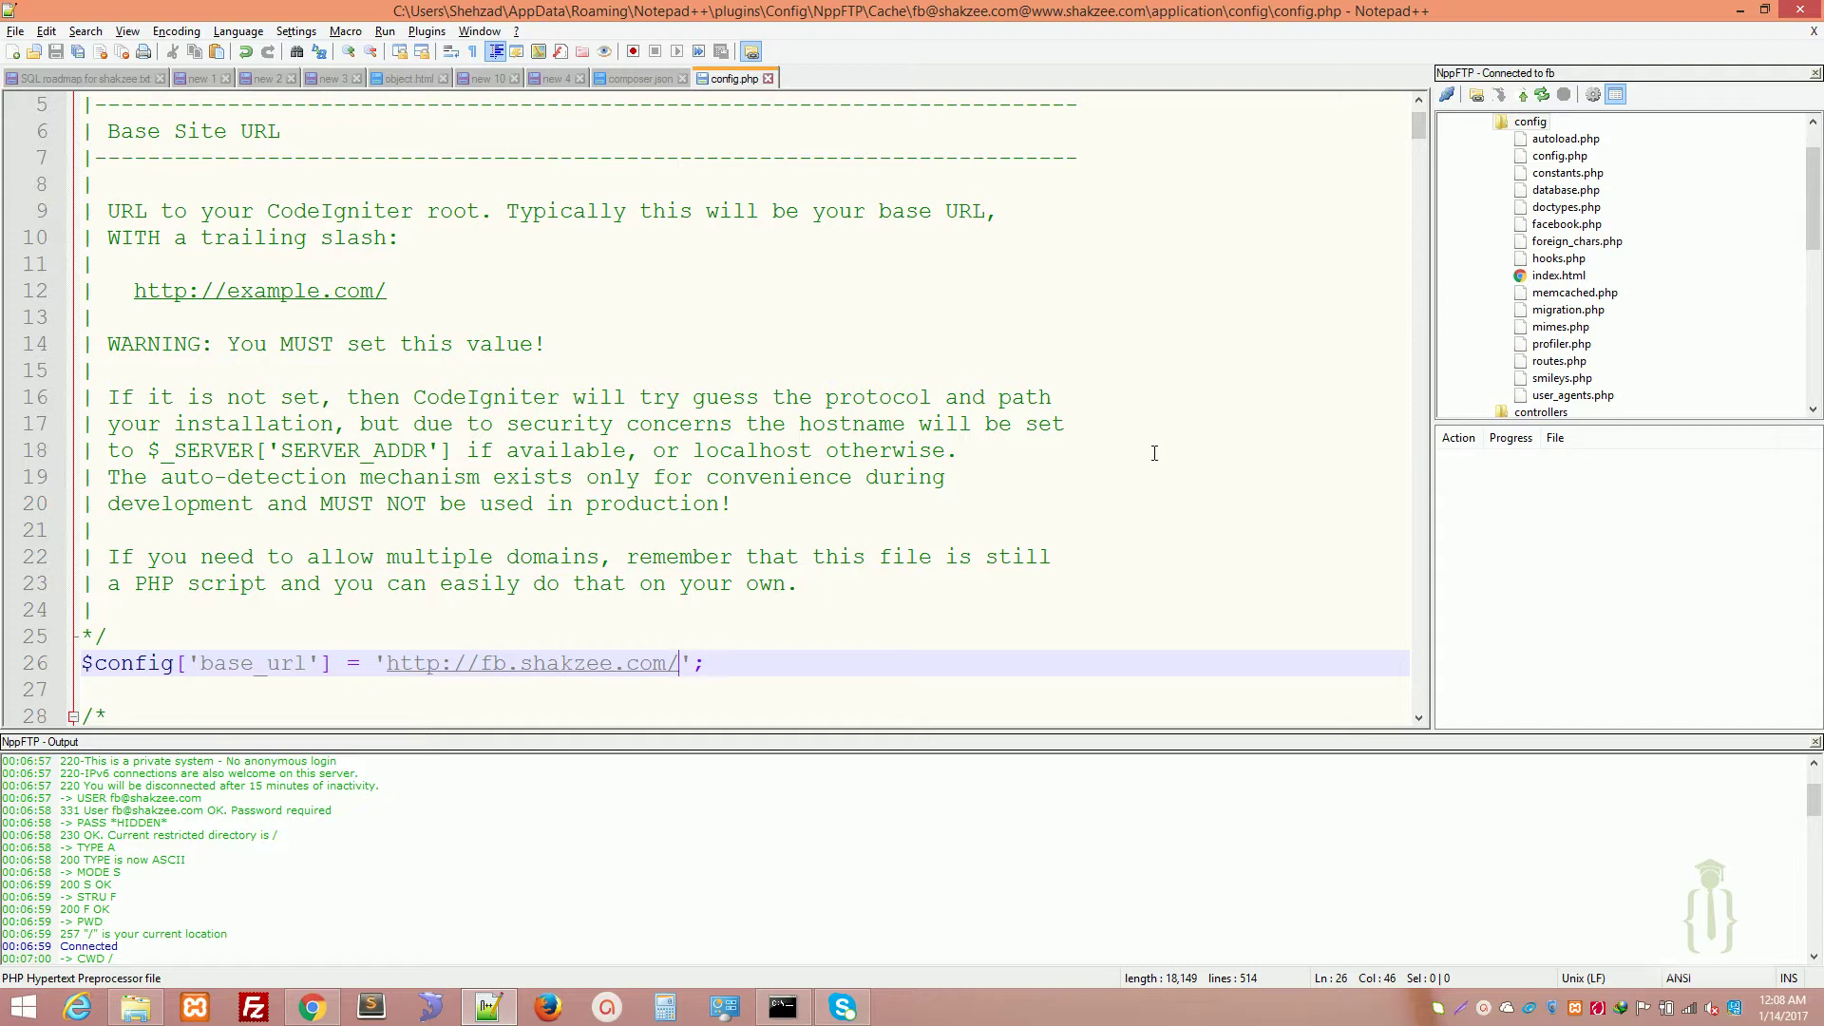
# Switch to File Explorer and open the facebook-sdk-codeigniter-master folder in Downloads
pyautogui.hotkey('alt', 'Tab')
pyautogui.hotkey('alt', 'Tab')
pyautogui.hotkey('alt', 'Tab')
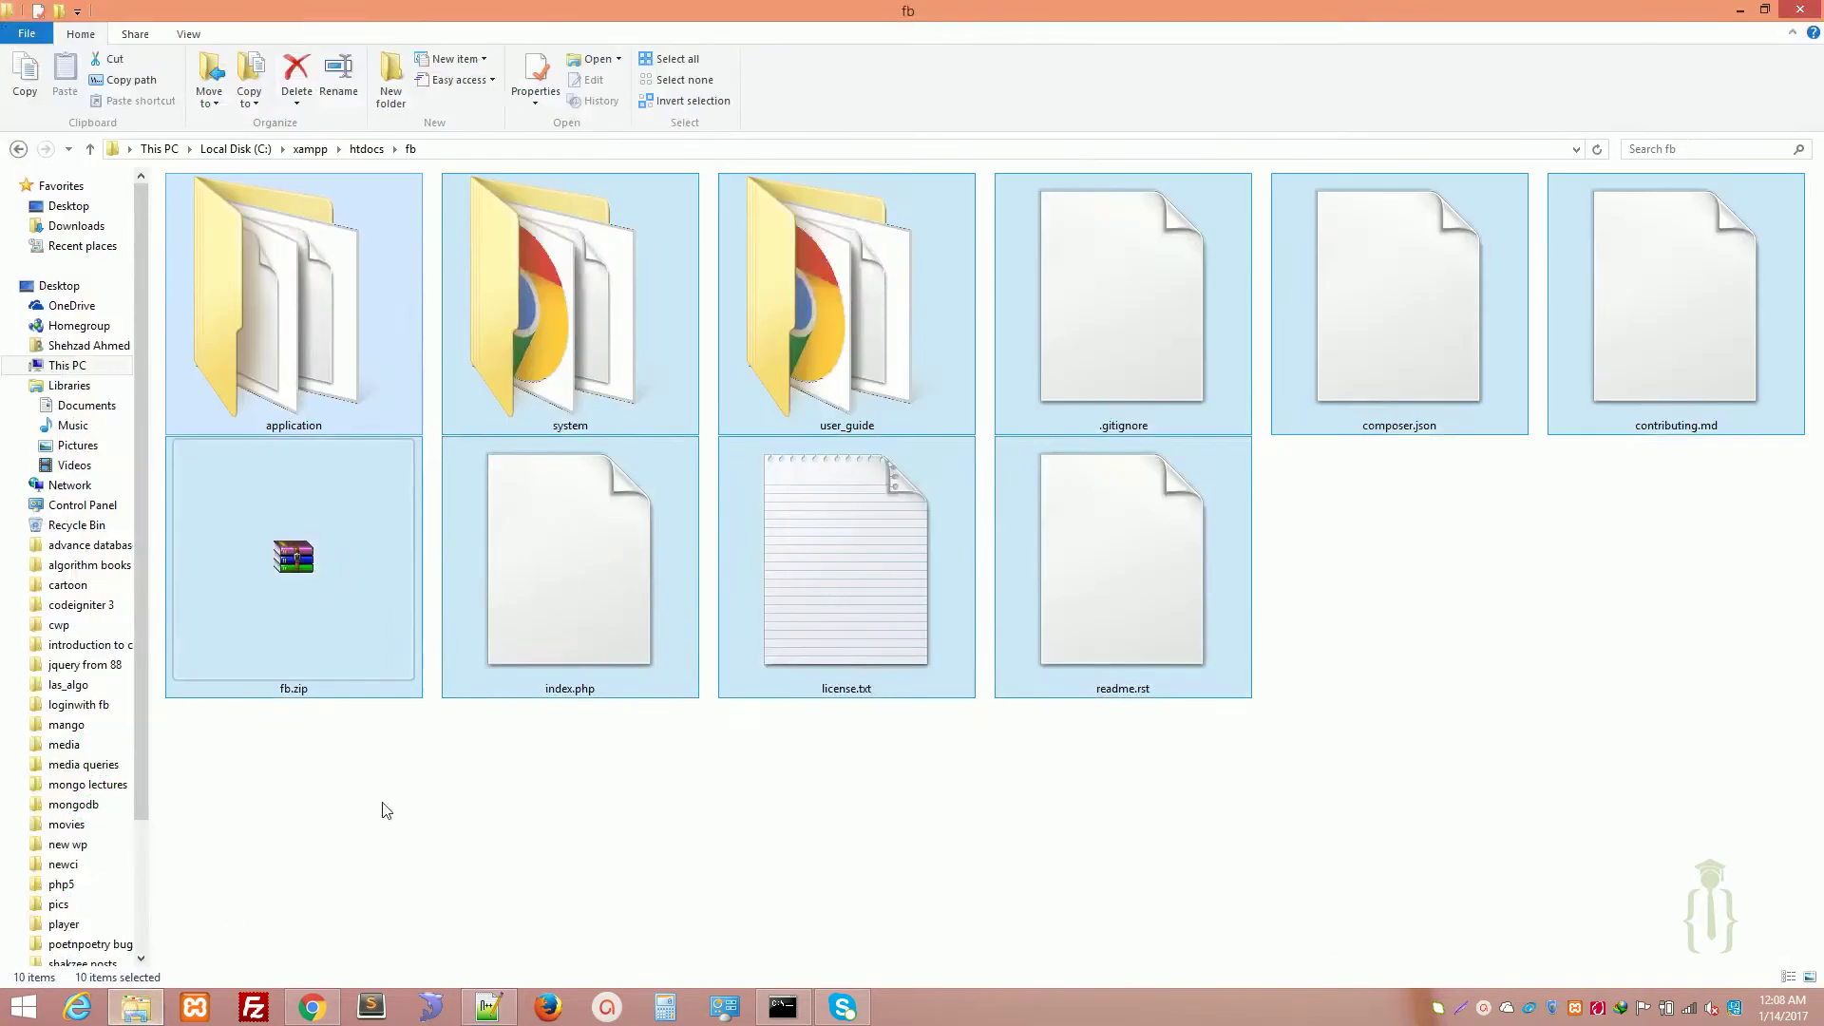
pyautogui.click(288, 594)
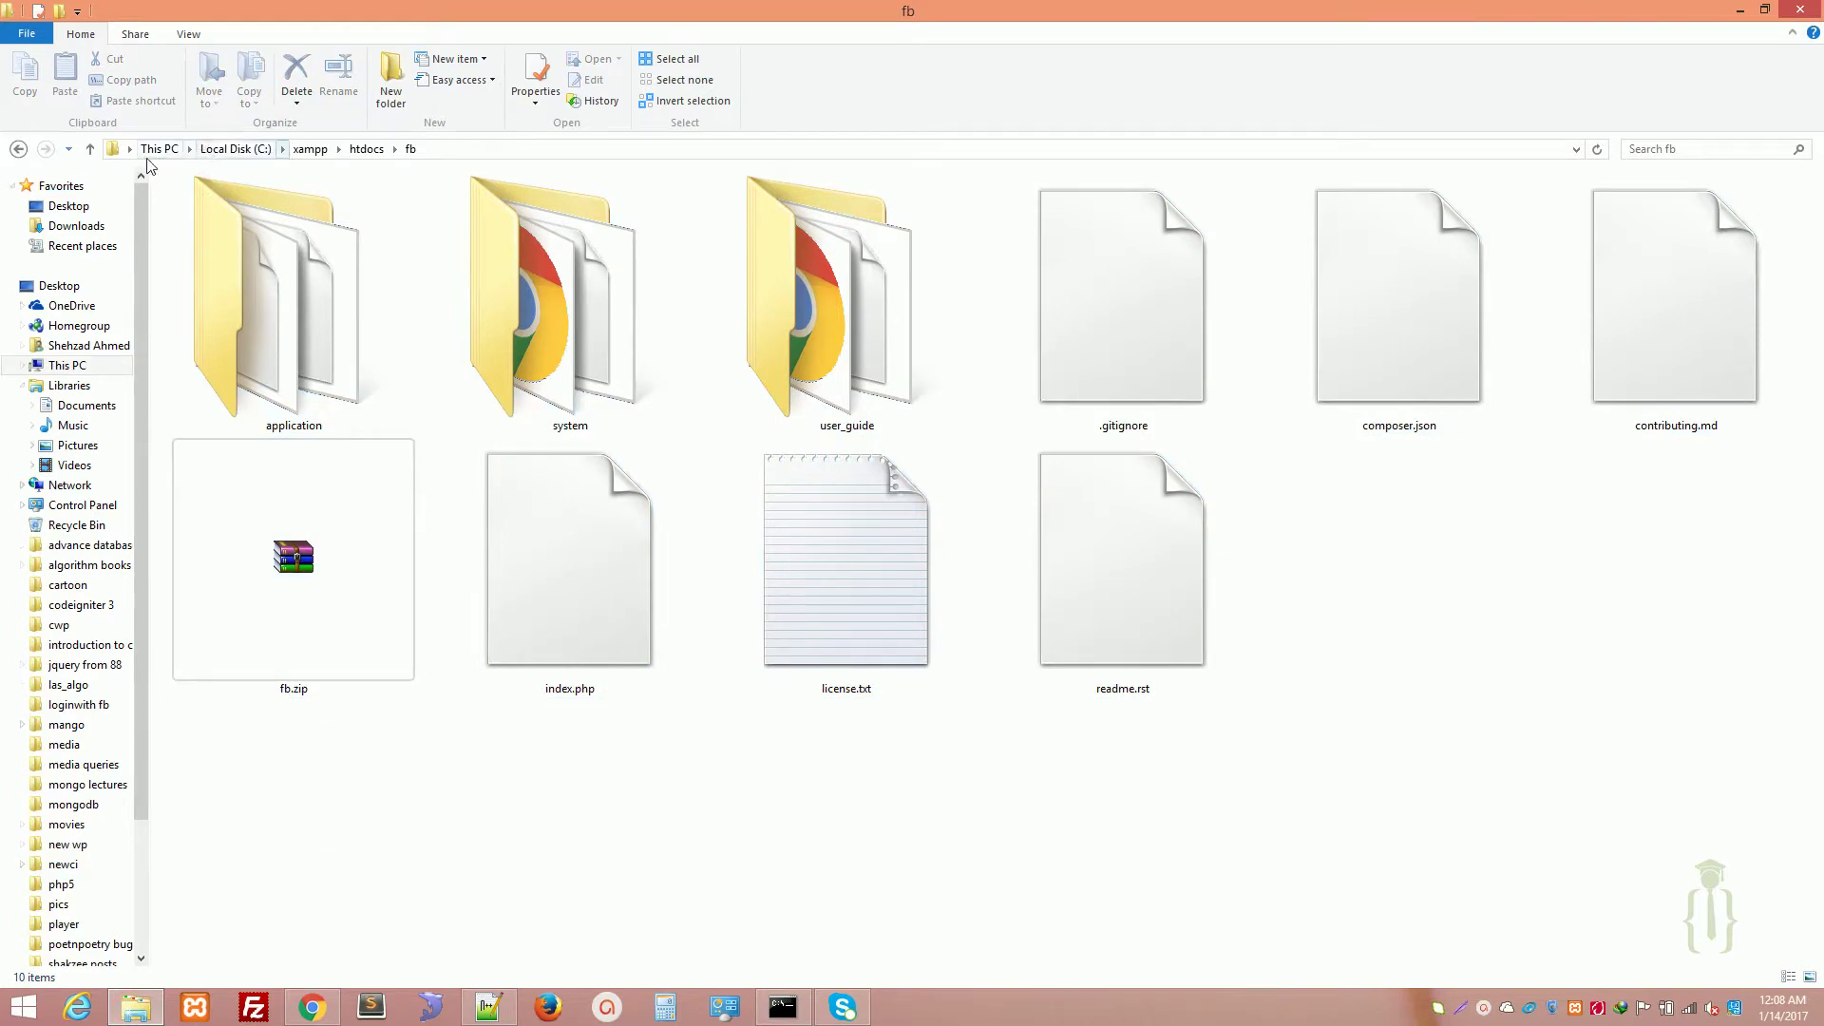
pyautogui.click(61, 206)
pyautogui.click(58, 228)
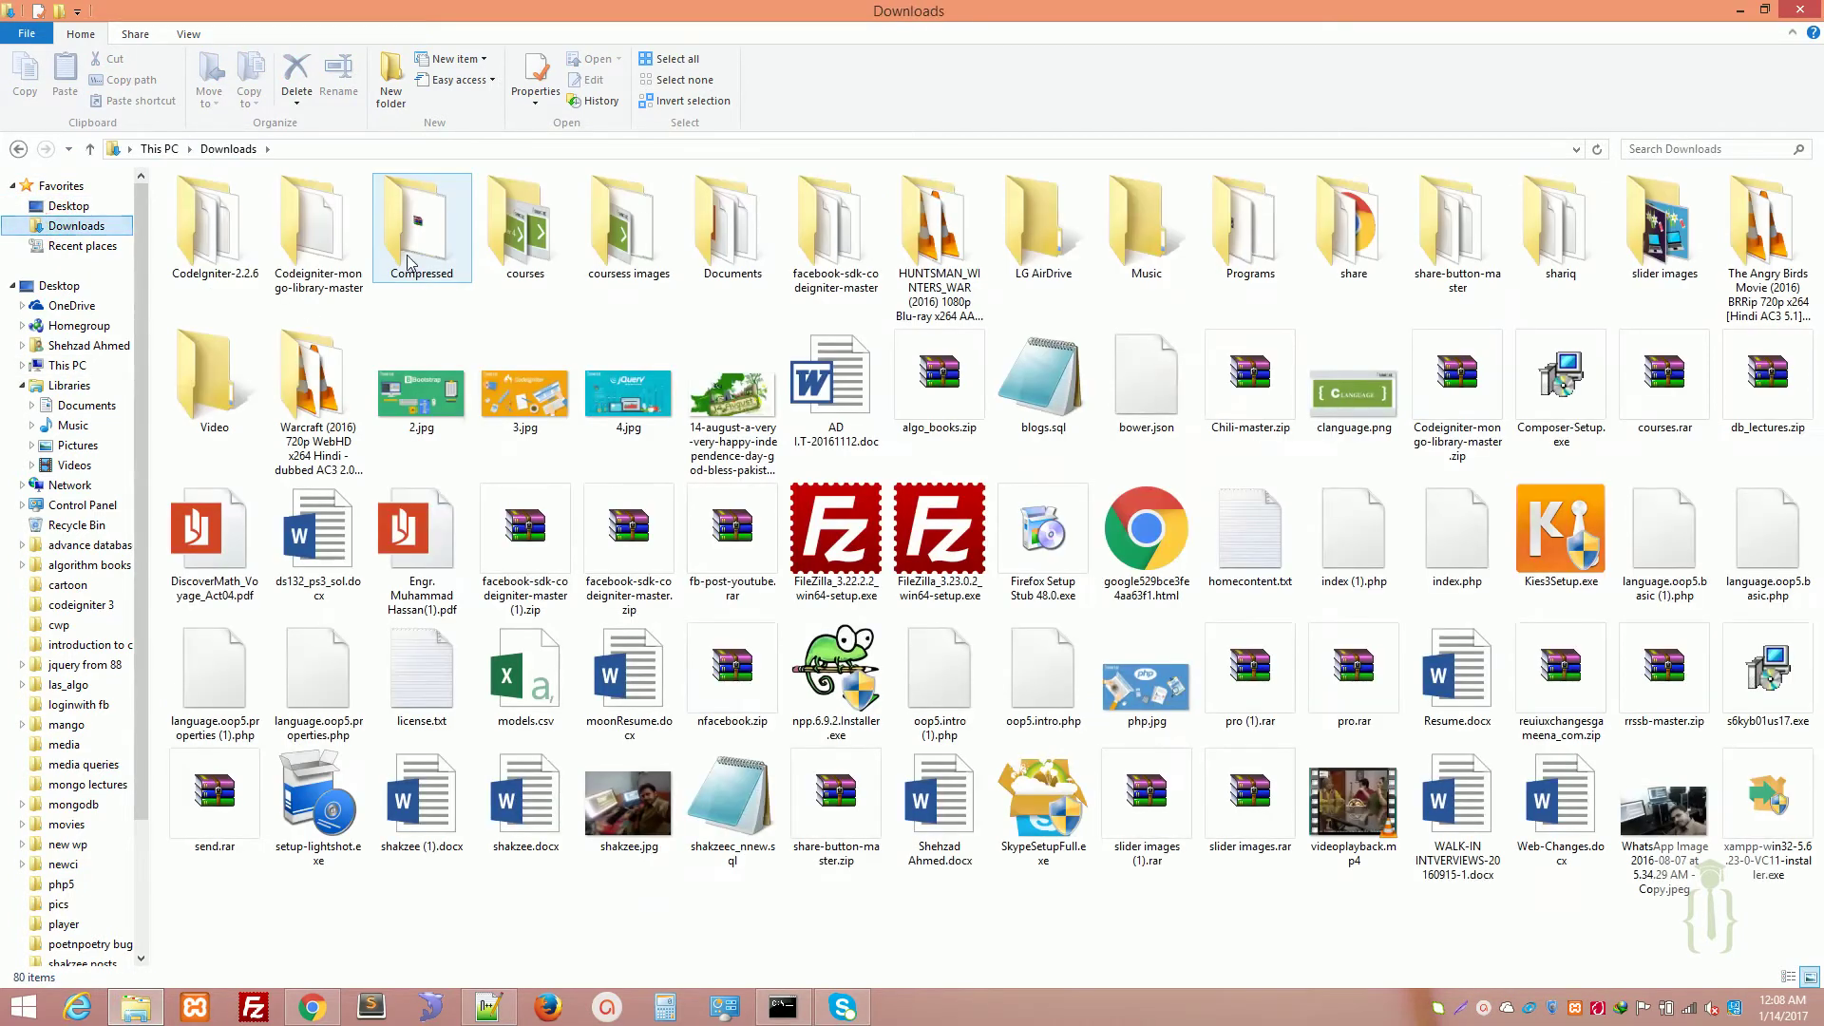
pyautogui.doubleClick(835, 228)
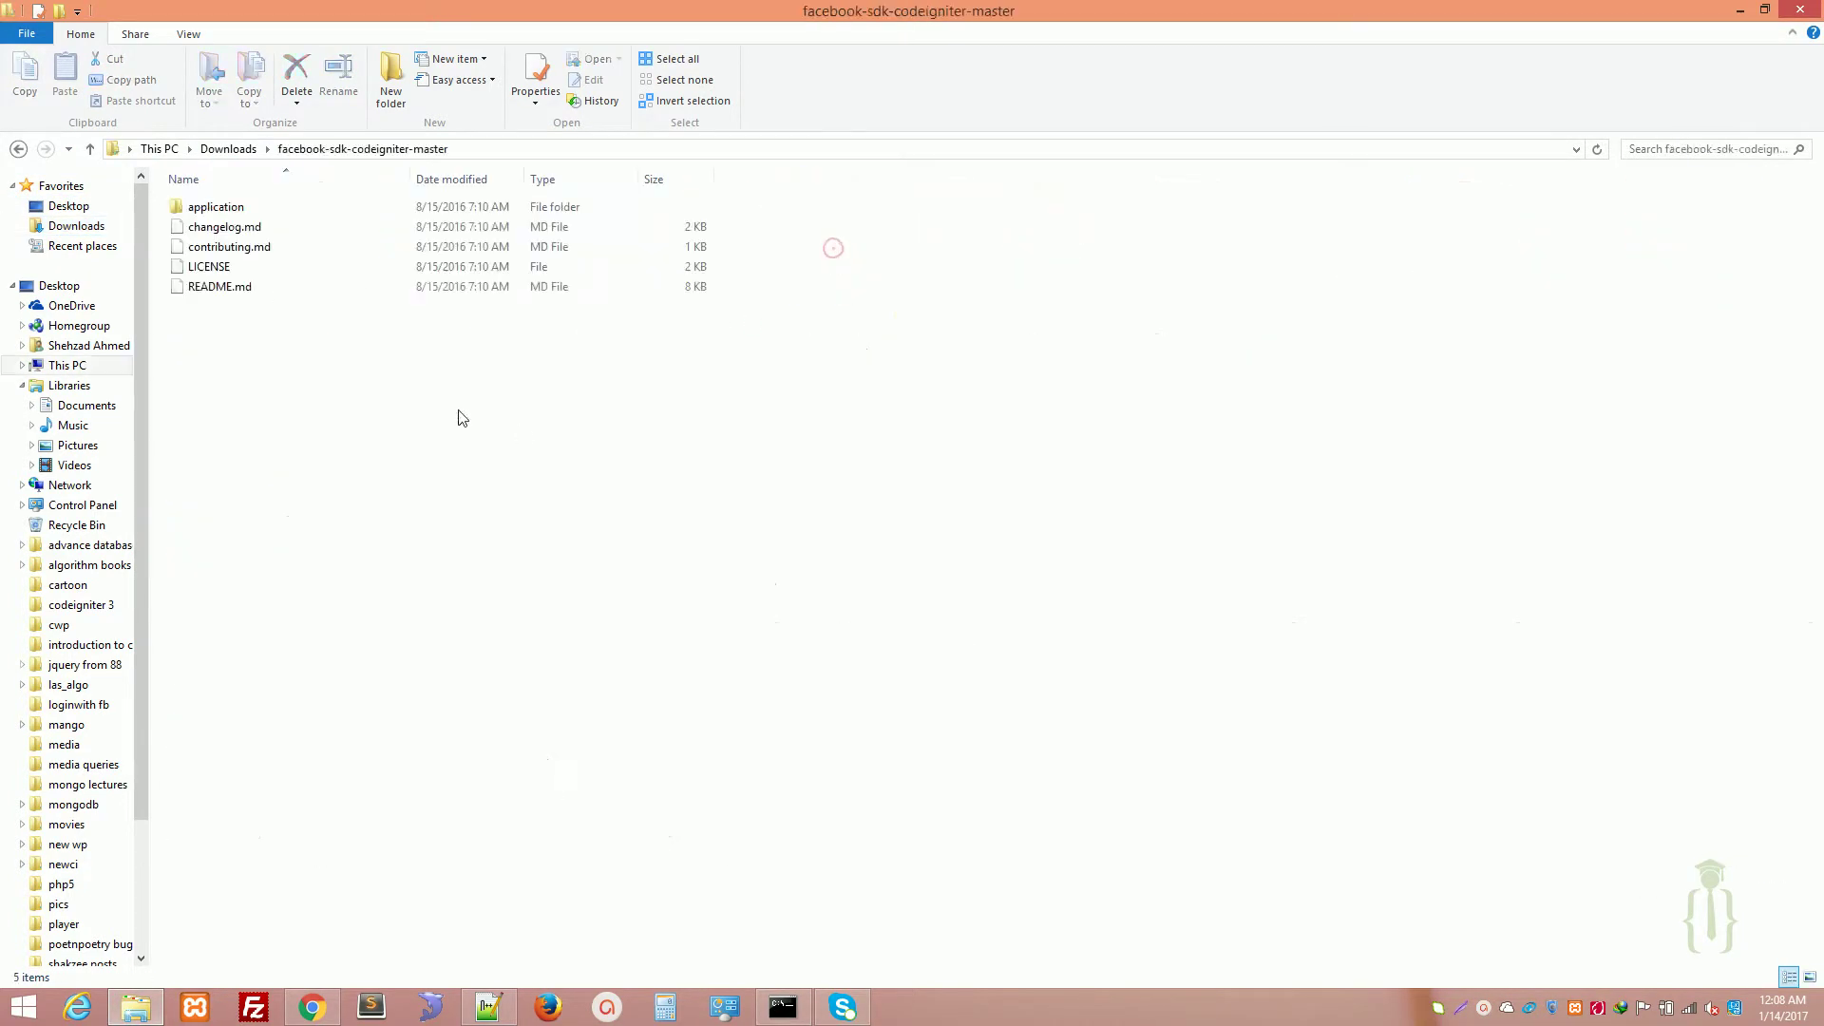
# Examine the config and libraries folders inside the Facebook SDK's application folder to see which files they contribute
pyautogui.click(200, 209)
pyautogui.doubleClick(199, 210)
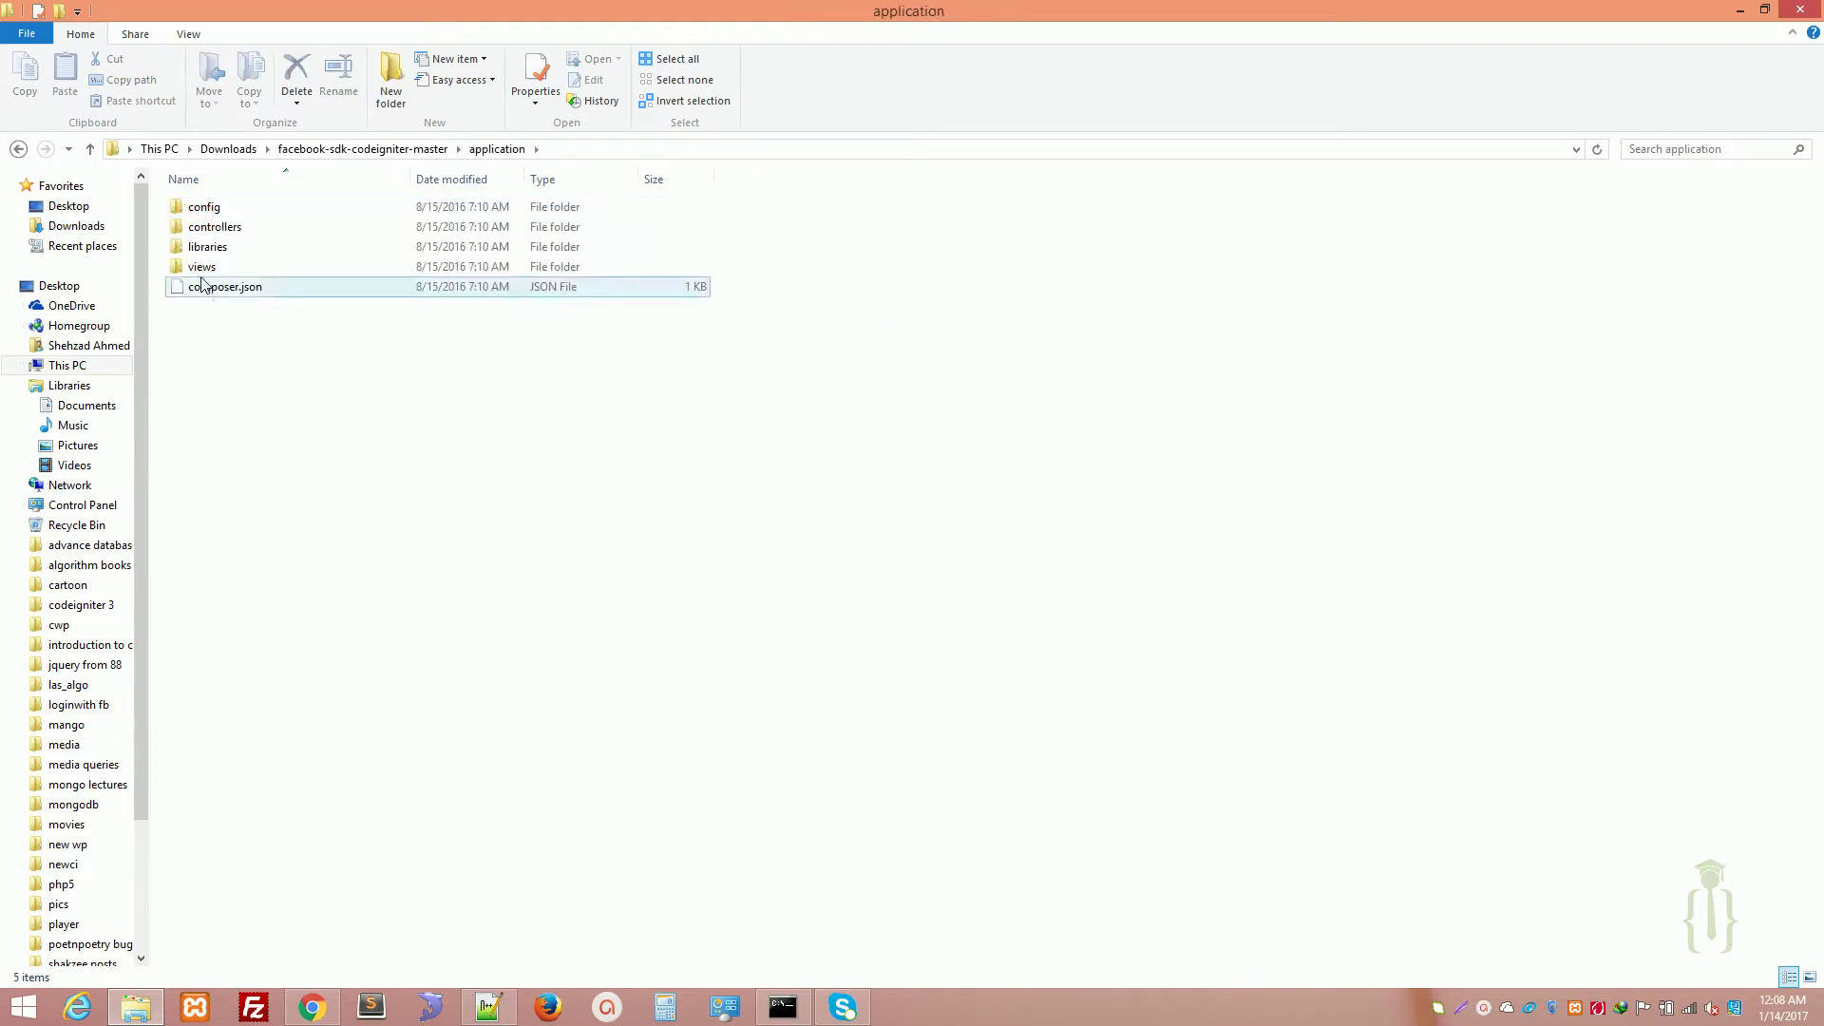
pyautogui.doubleClick(200, 211)
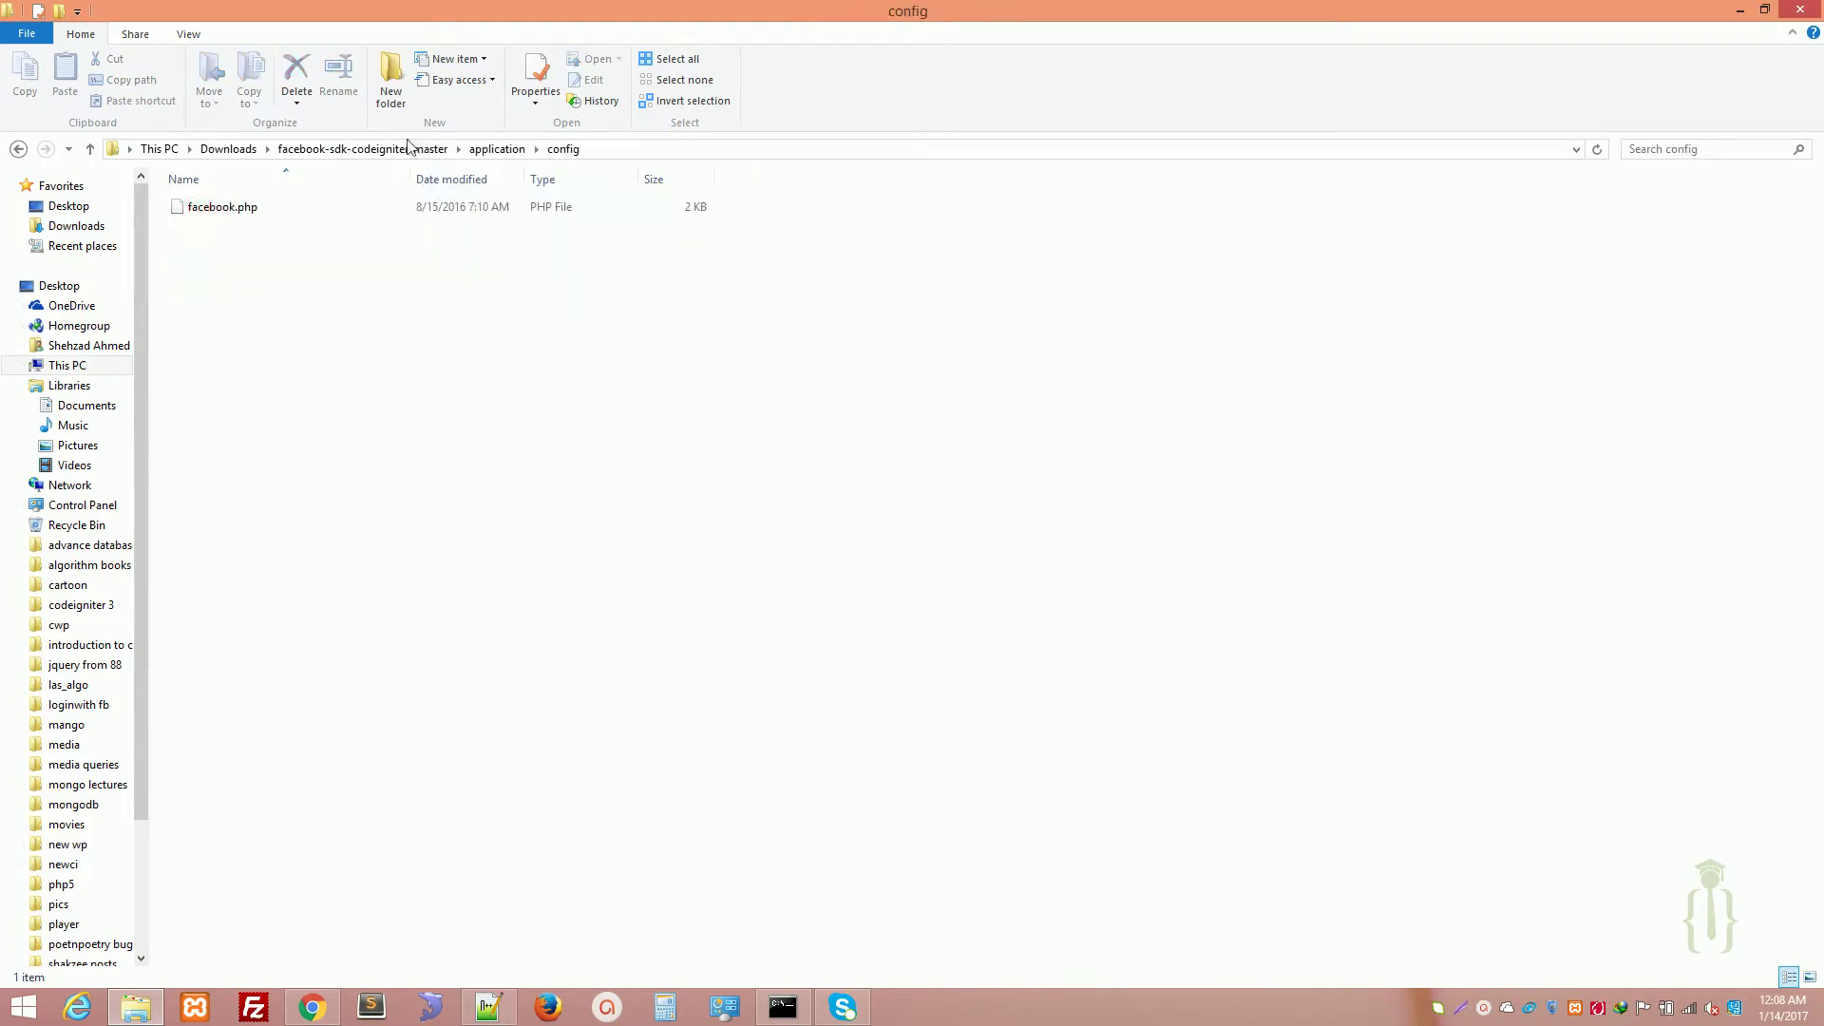
pyautogui.click(380, 150)
pyautogui.doubleClick(218, 206)
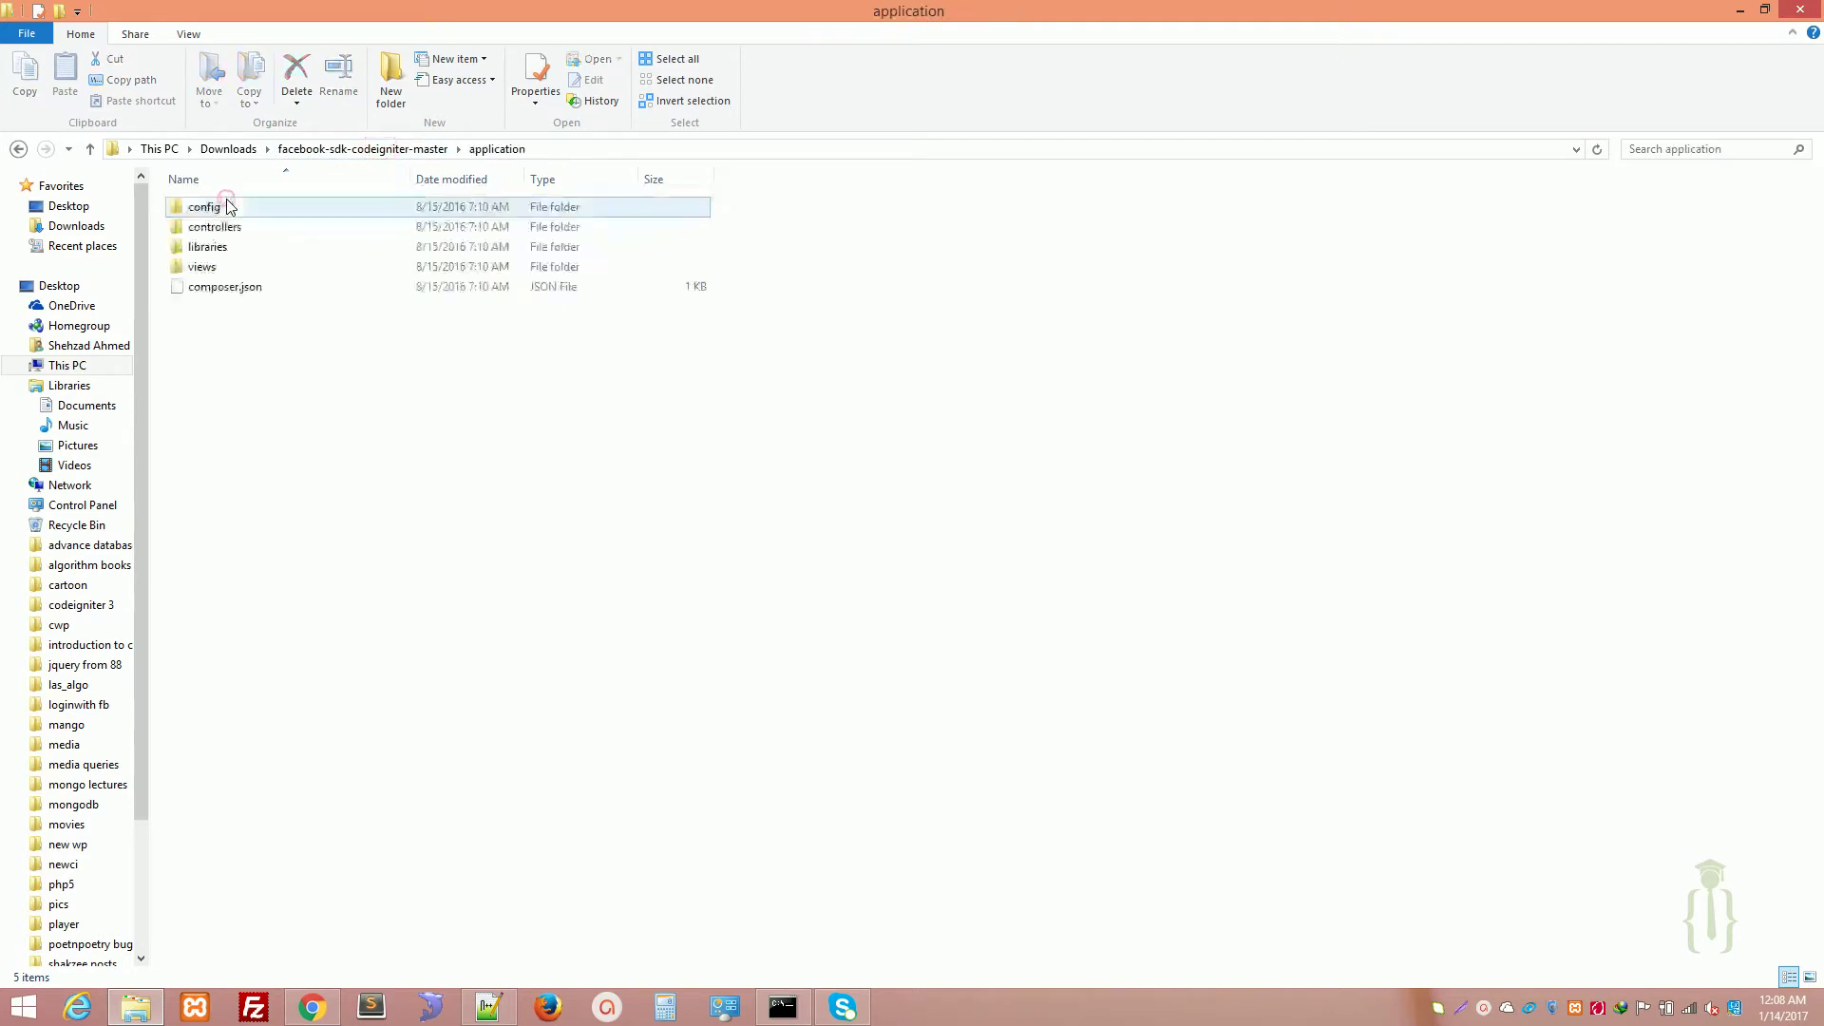
pyautogui.click(196, 211)
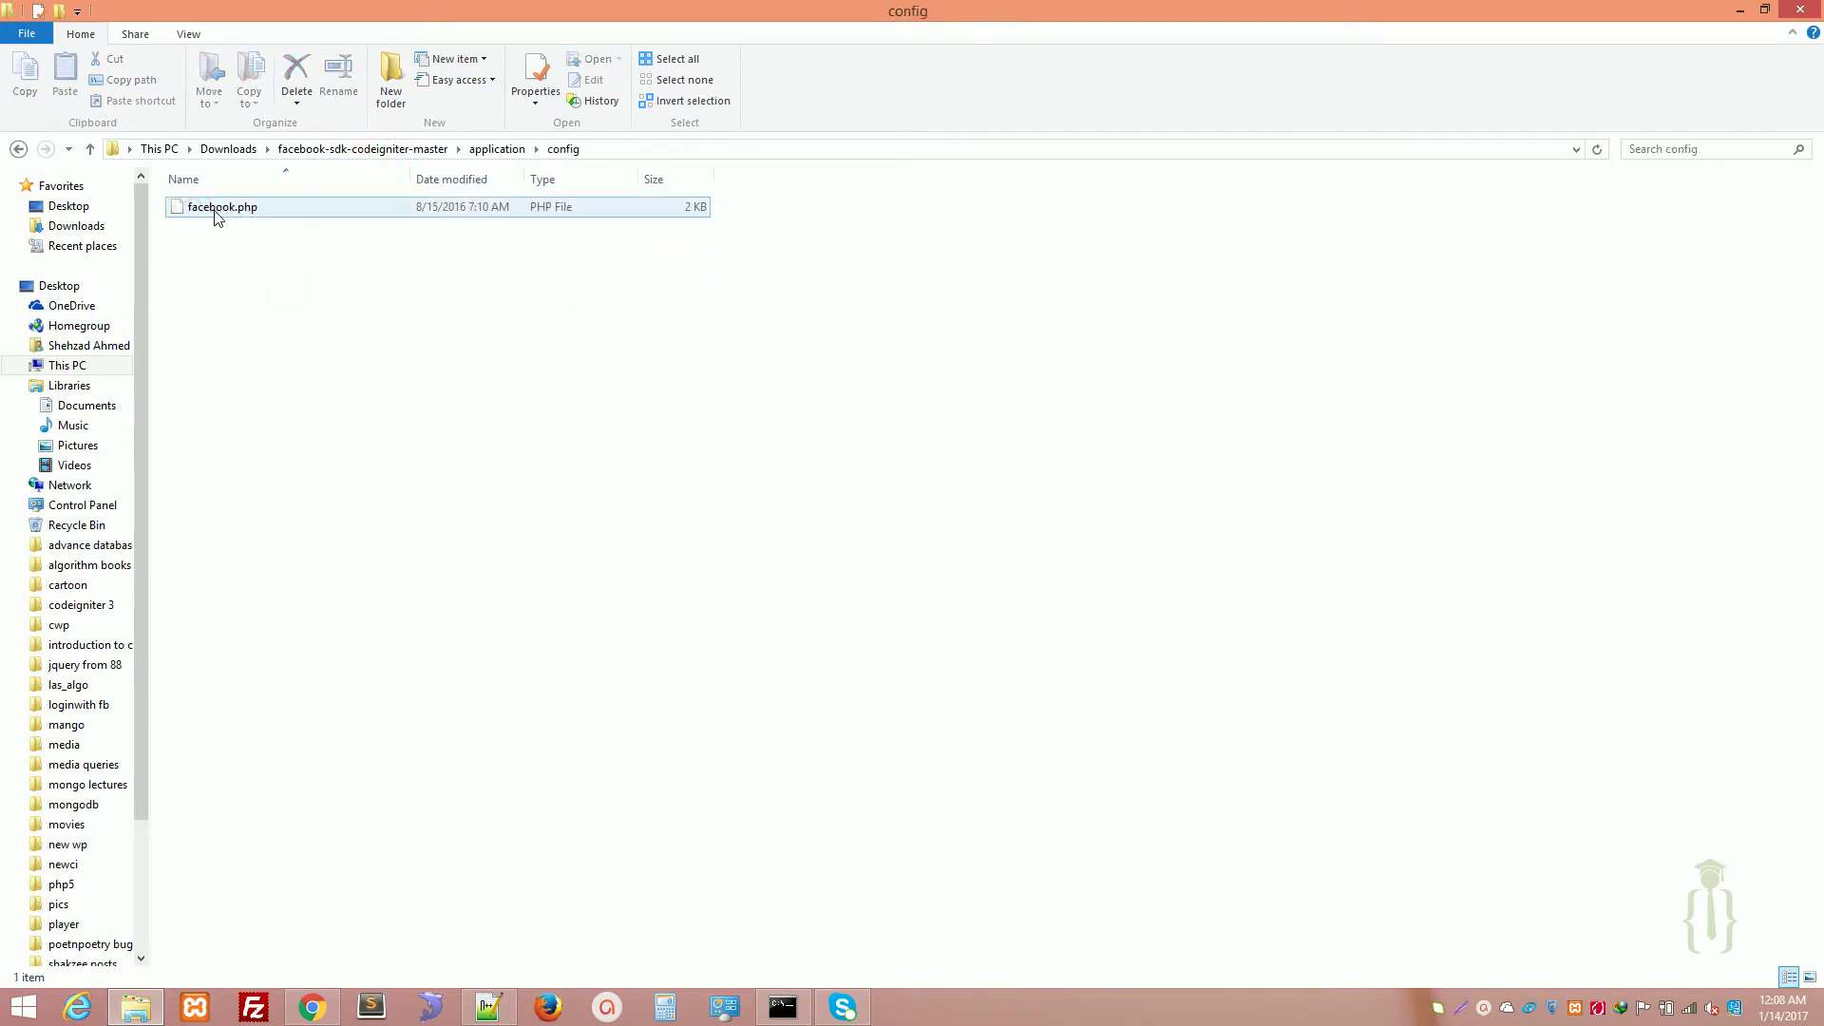
pyautogui.click(18, 149)
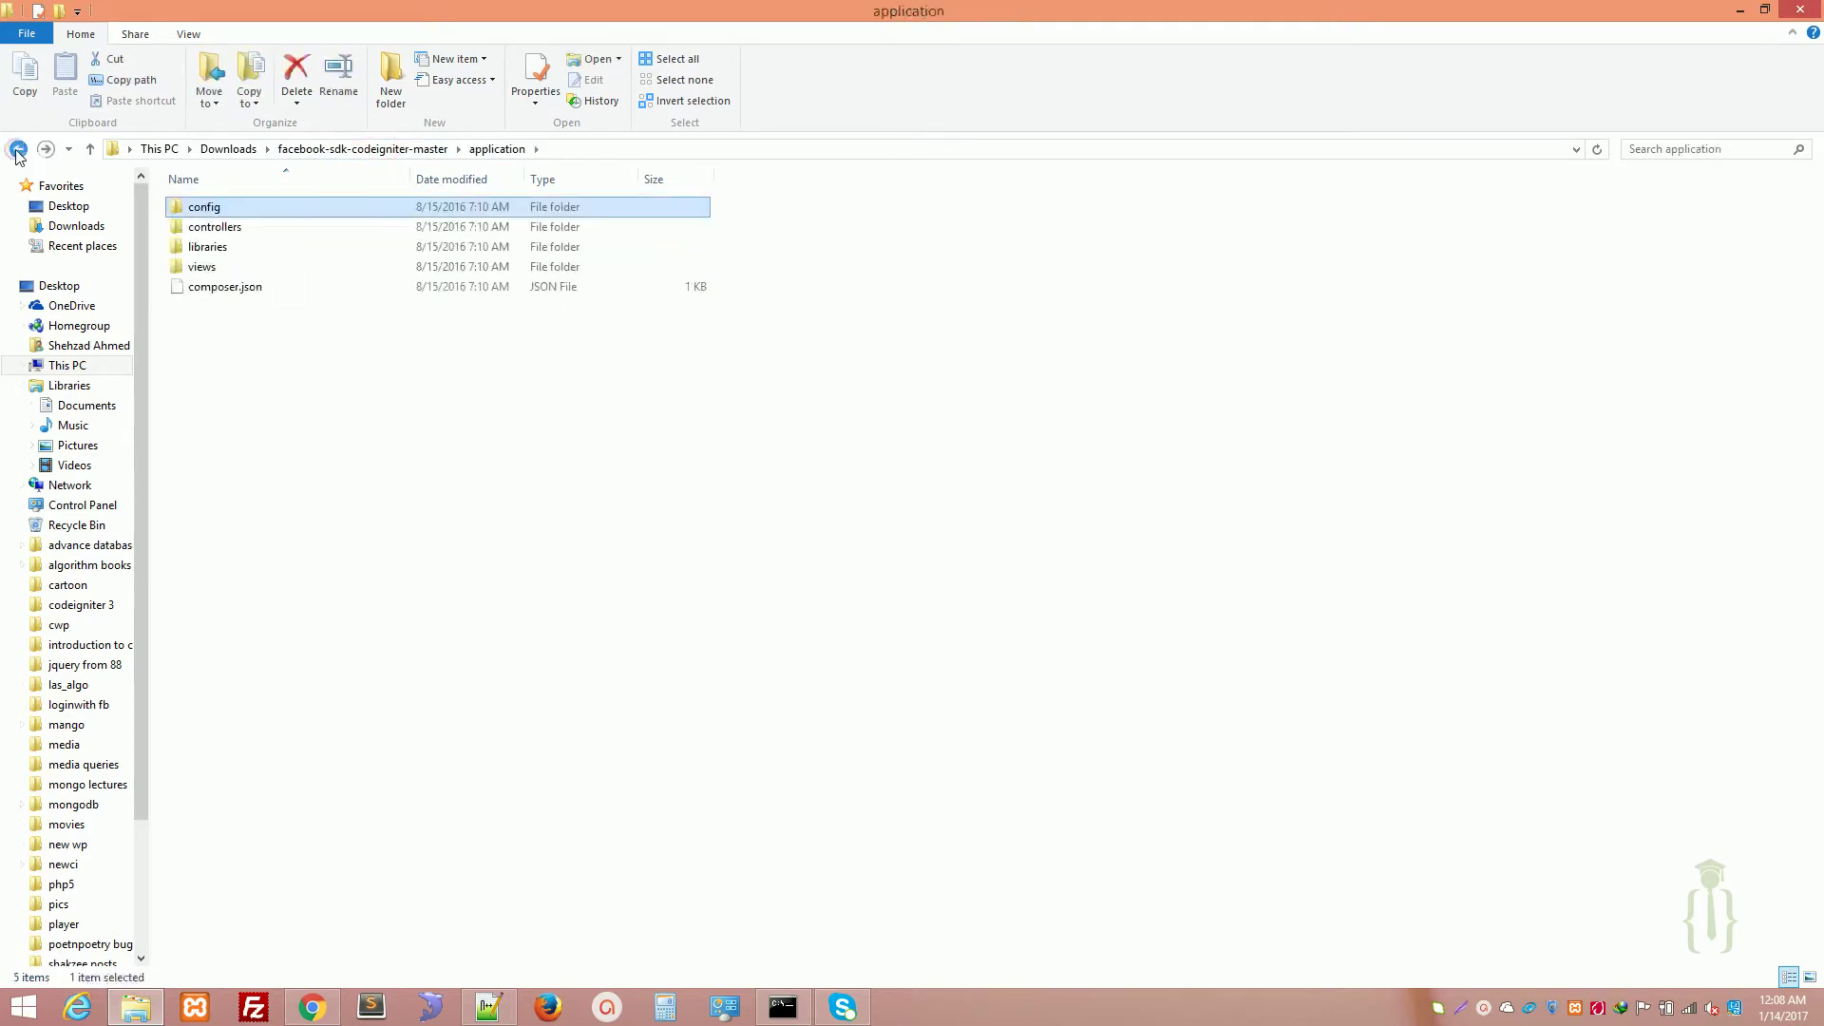
pyautogui.click(18, 149)
pyautogui.doubleClick(190, 206)
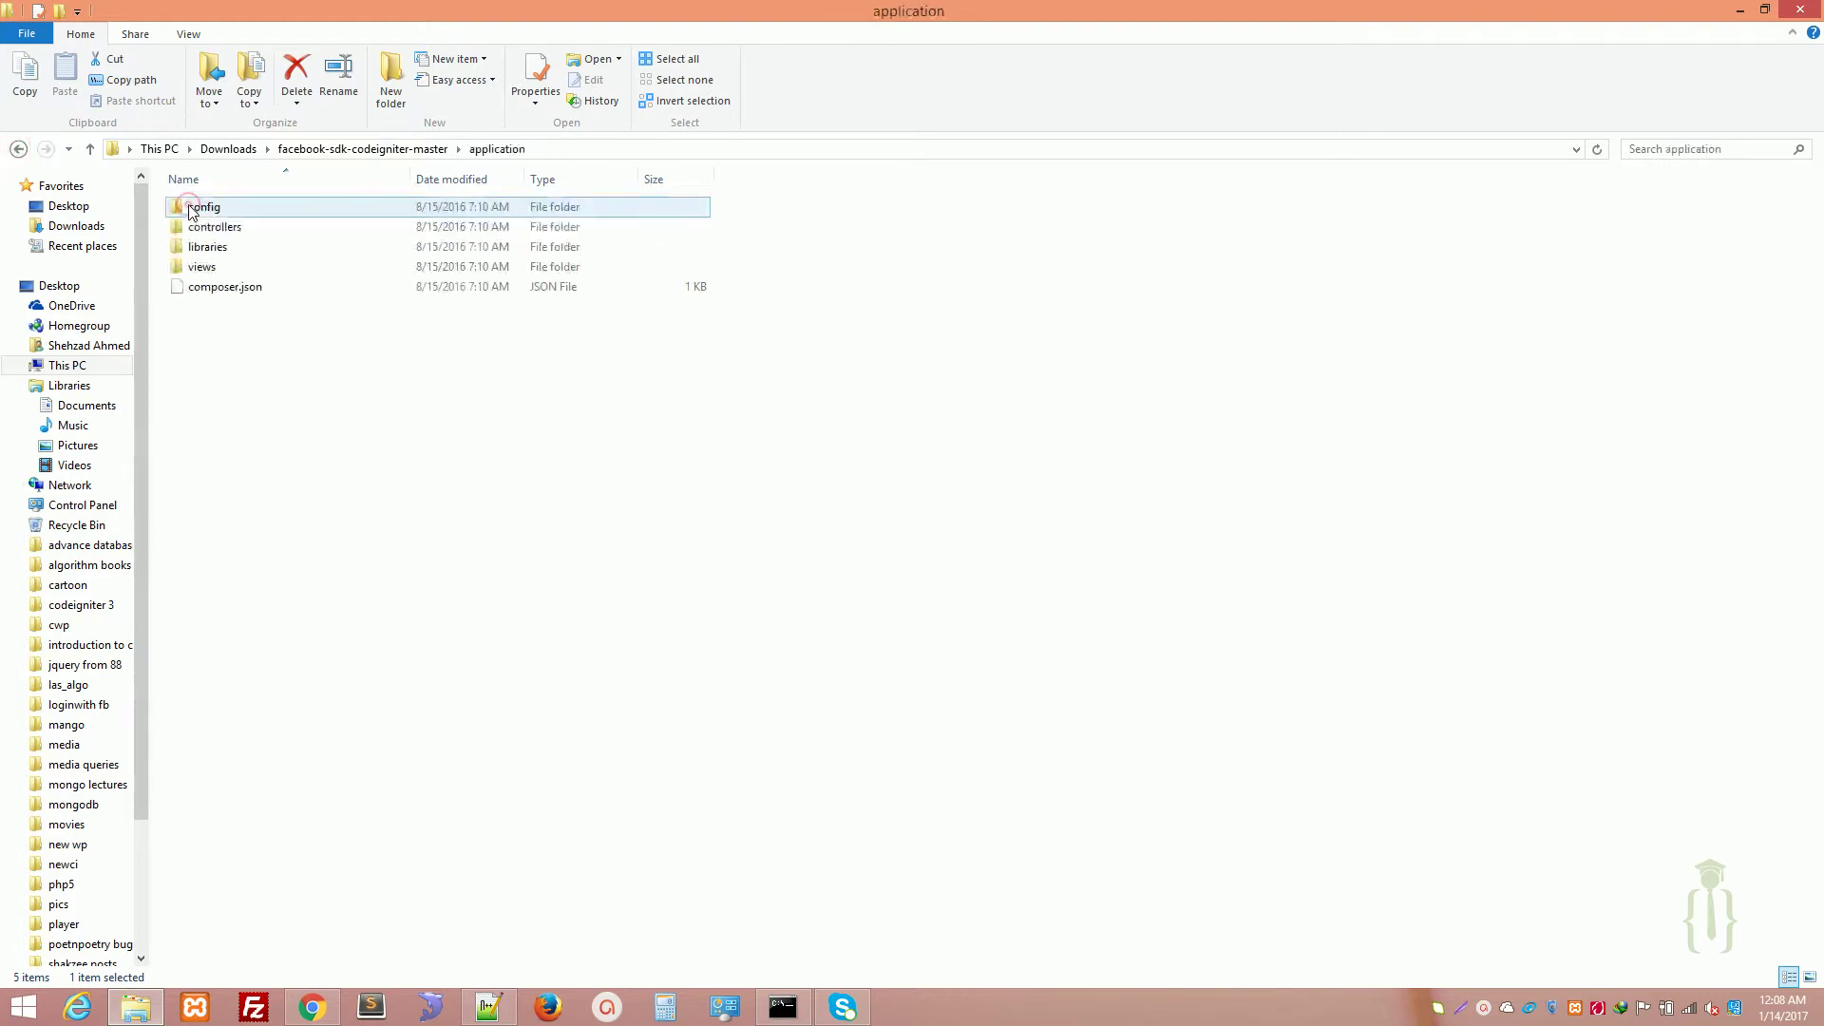
pyautogui.doubleClick(205, 249)
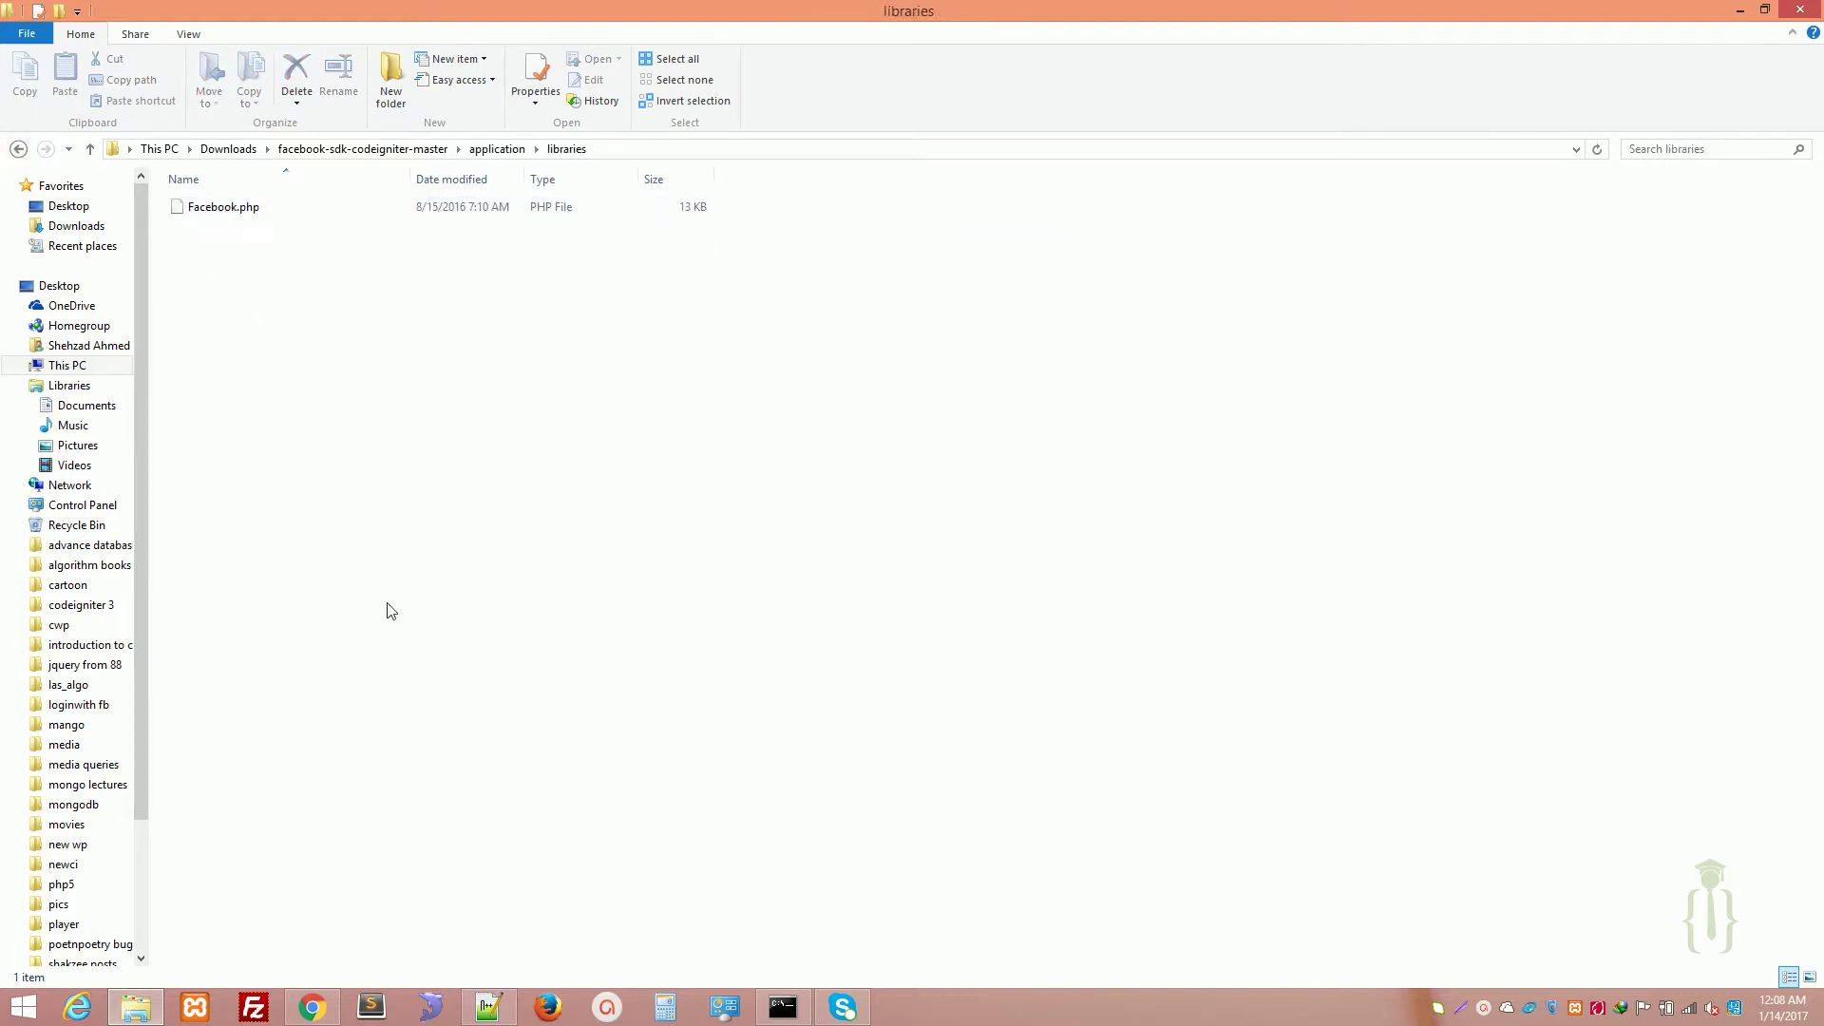
# Switch to Notepad++ and open the remote file application/config/facebook.php at its configuration settings
pyautogui.click(488, 1007)
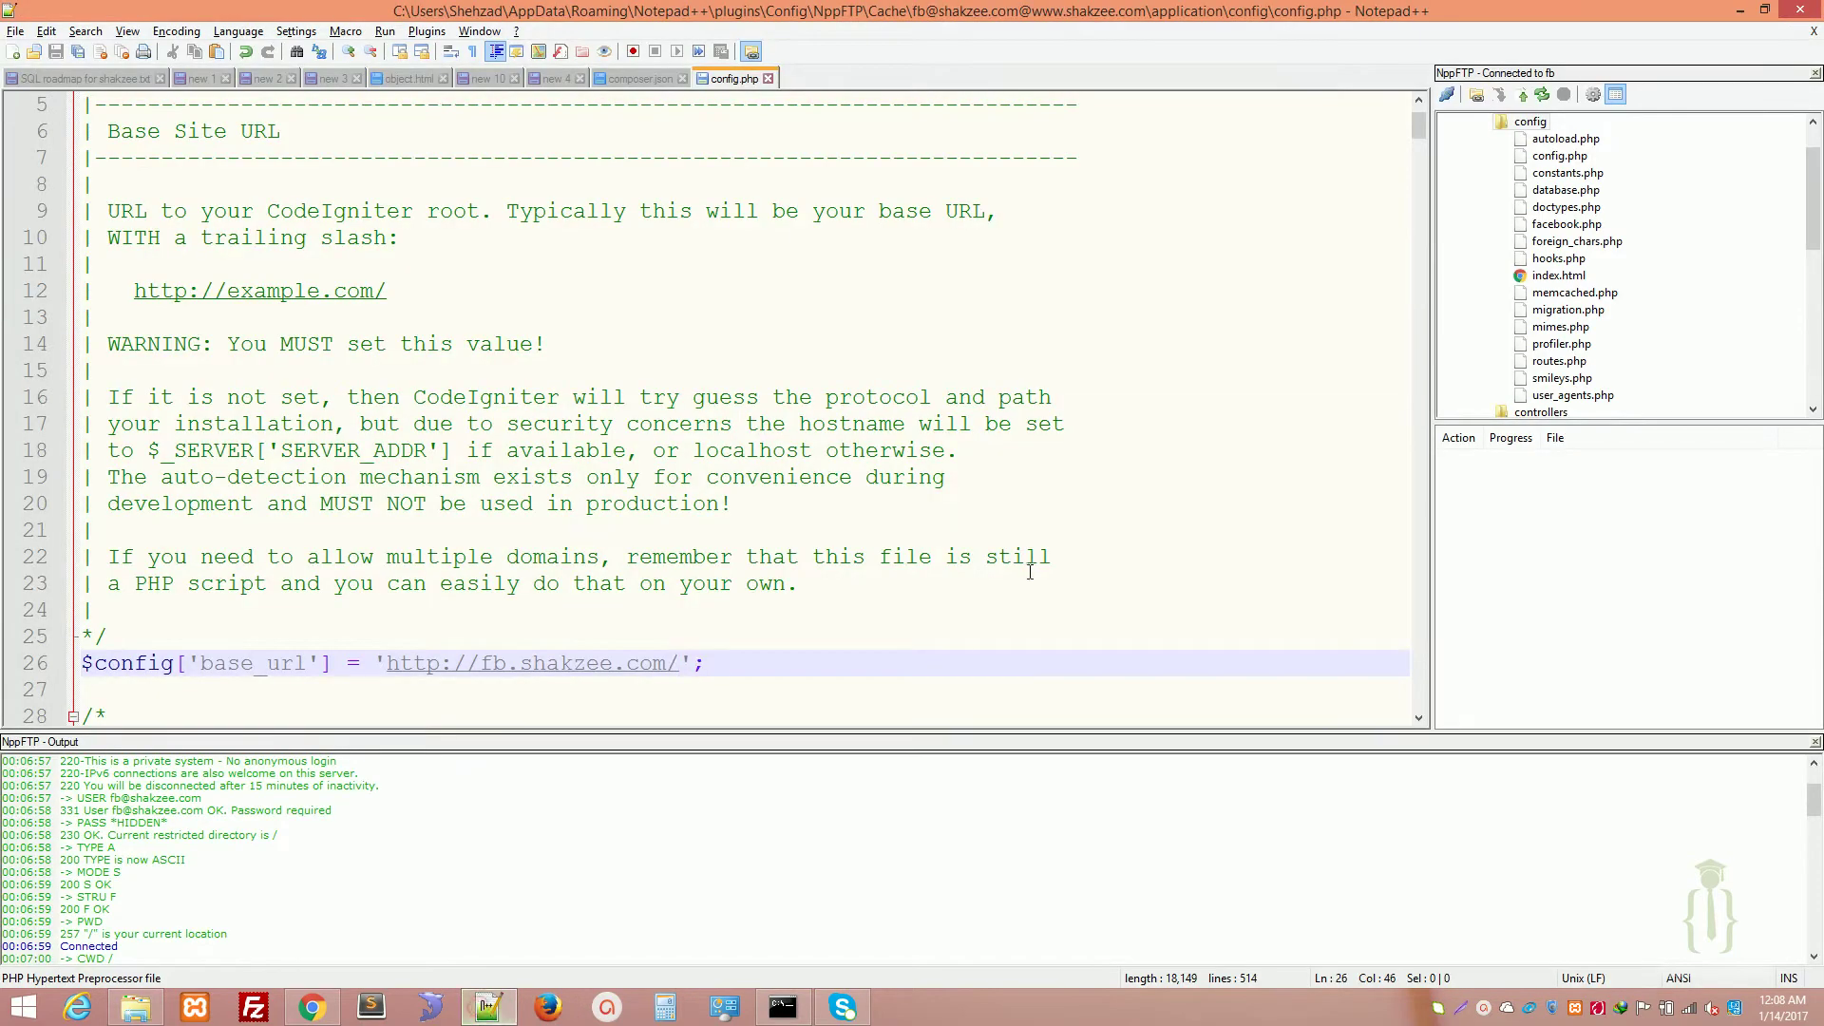
pyautogui.doubleClick(1572, 226)
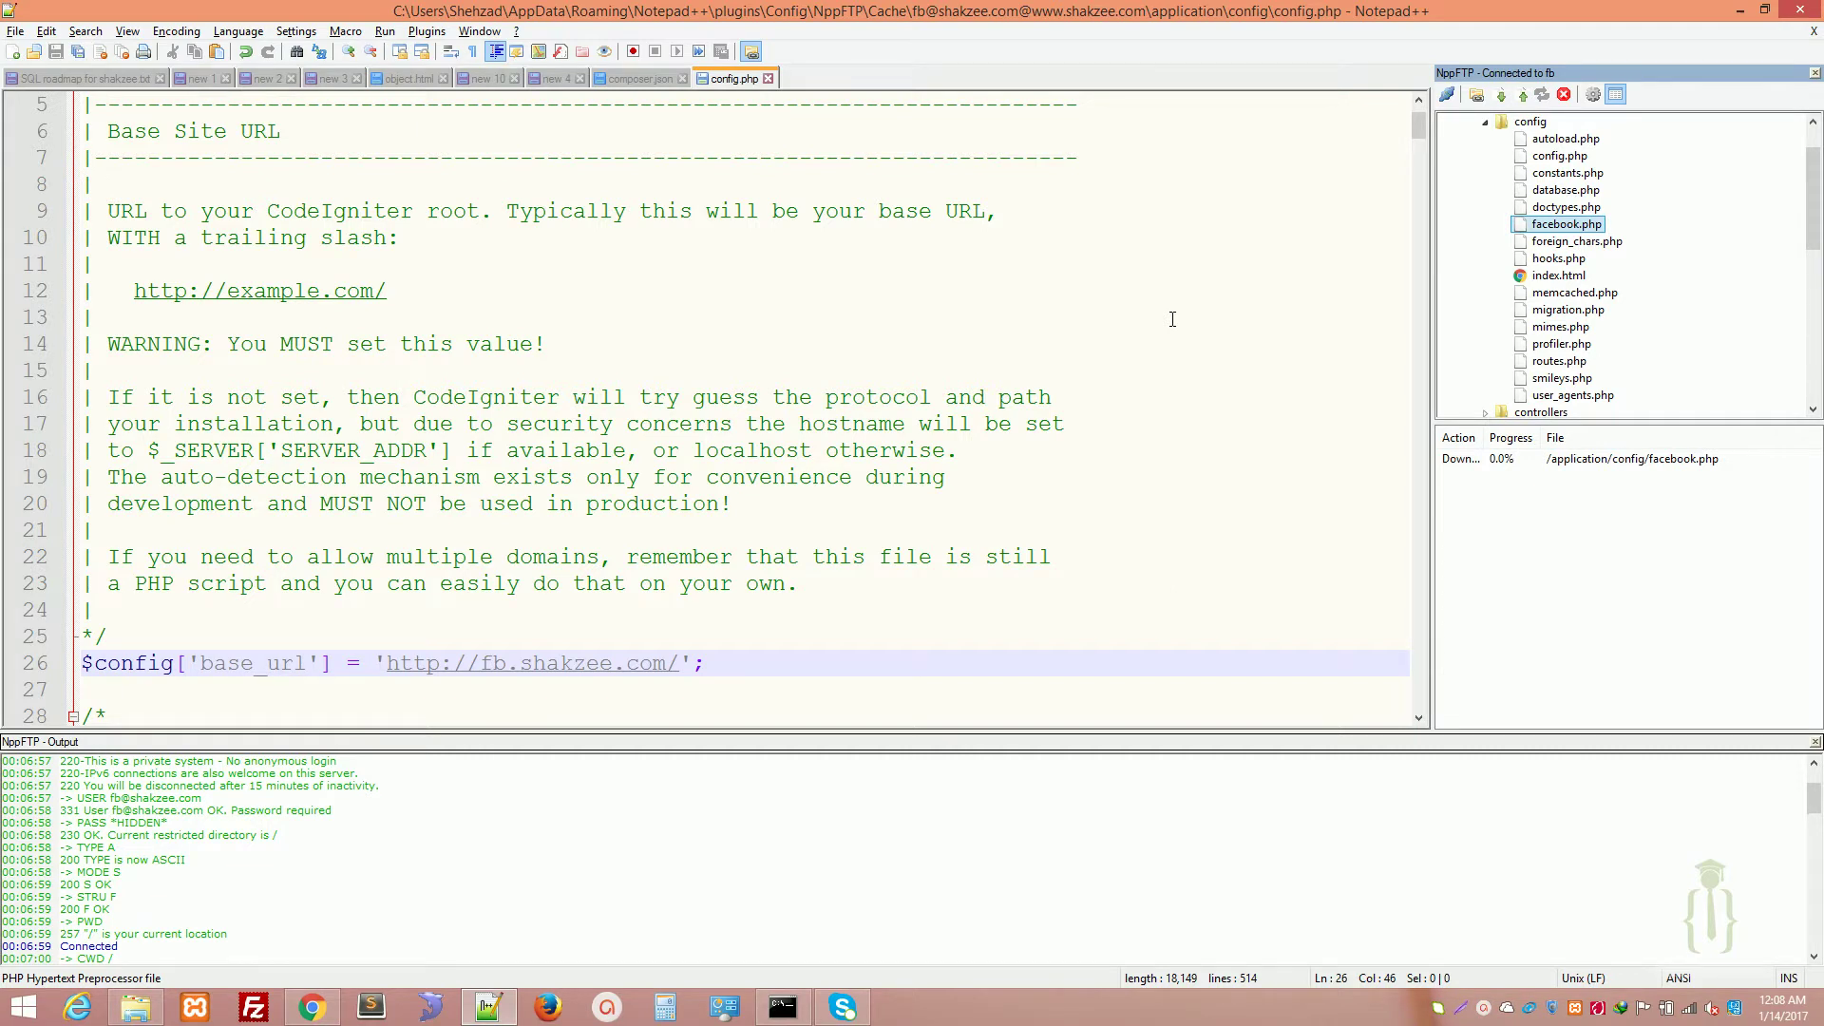
pyautogui.moveTo(1417, 188); pyautogui.dragTo(1416, 322)
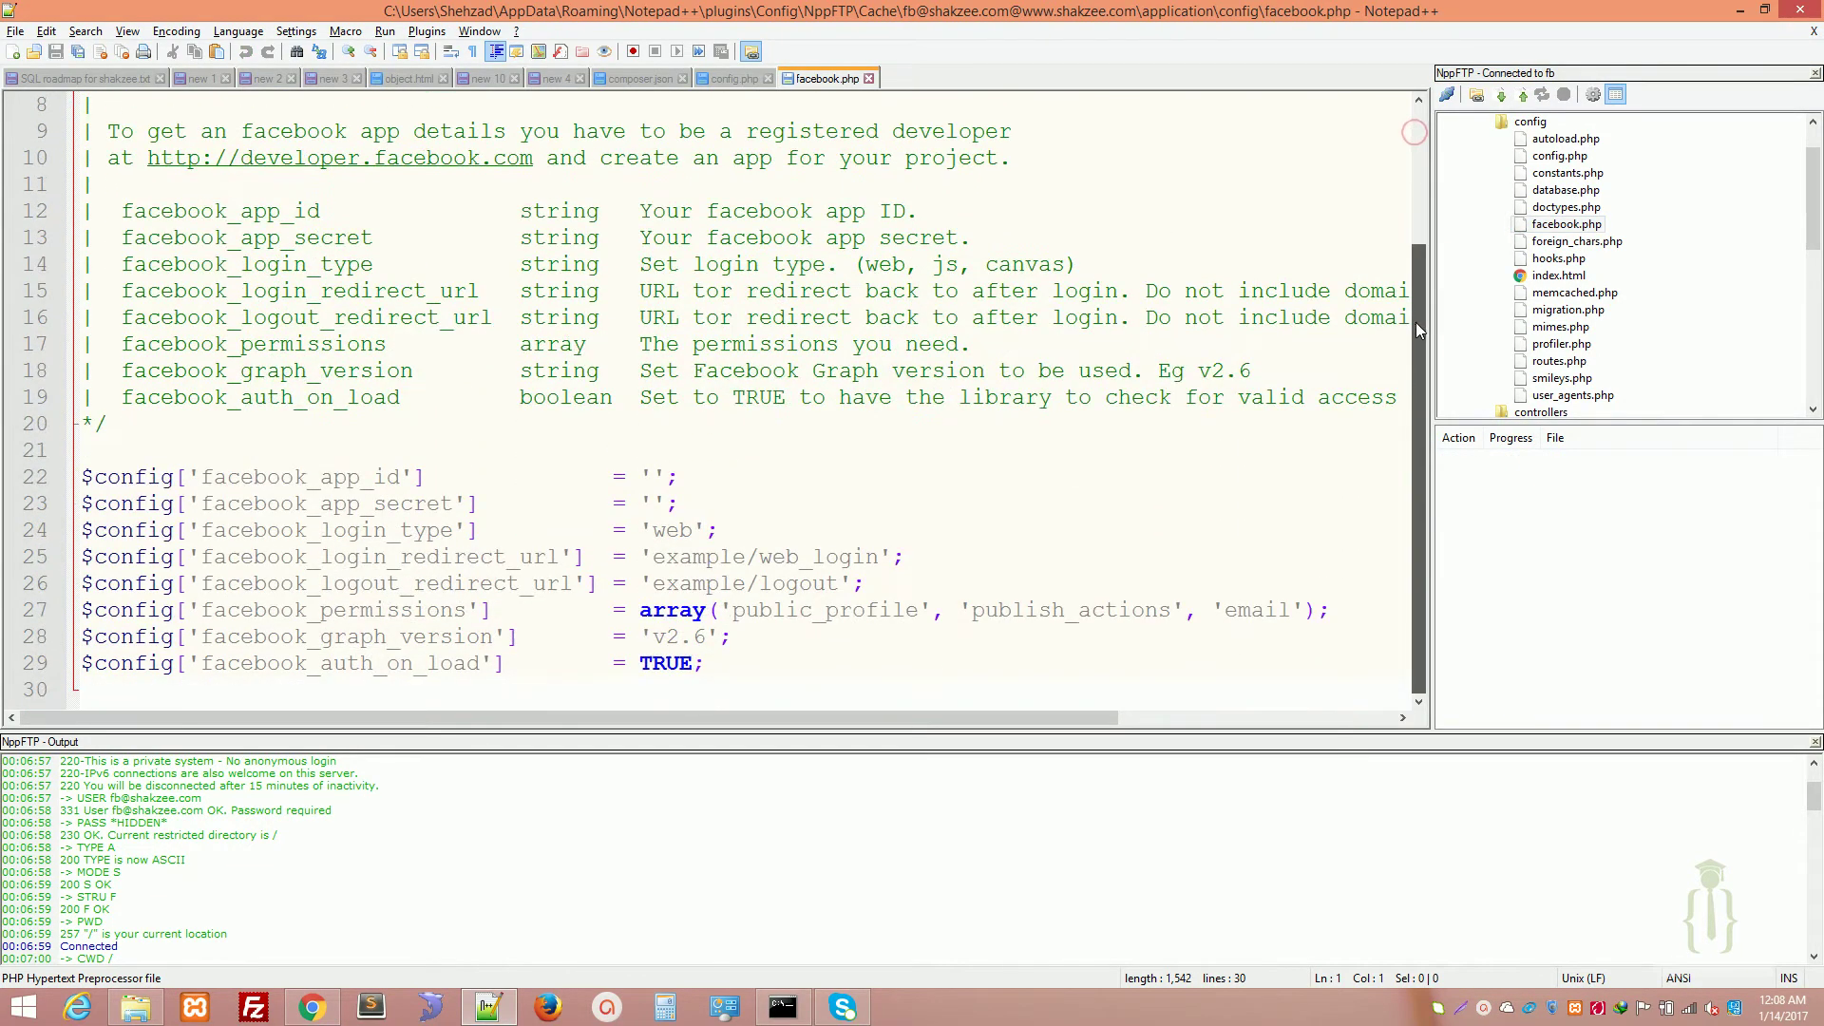
# Review the app ID, app secret, login type, login redirect URL and logout redirect URL settings in facebook.php
pyautogui.doubleClick(291, 477)
pyautogui.doubleClick(412, 503)
pyautogui.click(790, 505)
pyautogui.doubleClick(682, 530)
pyautogui.click(828, 553)
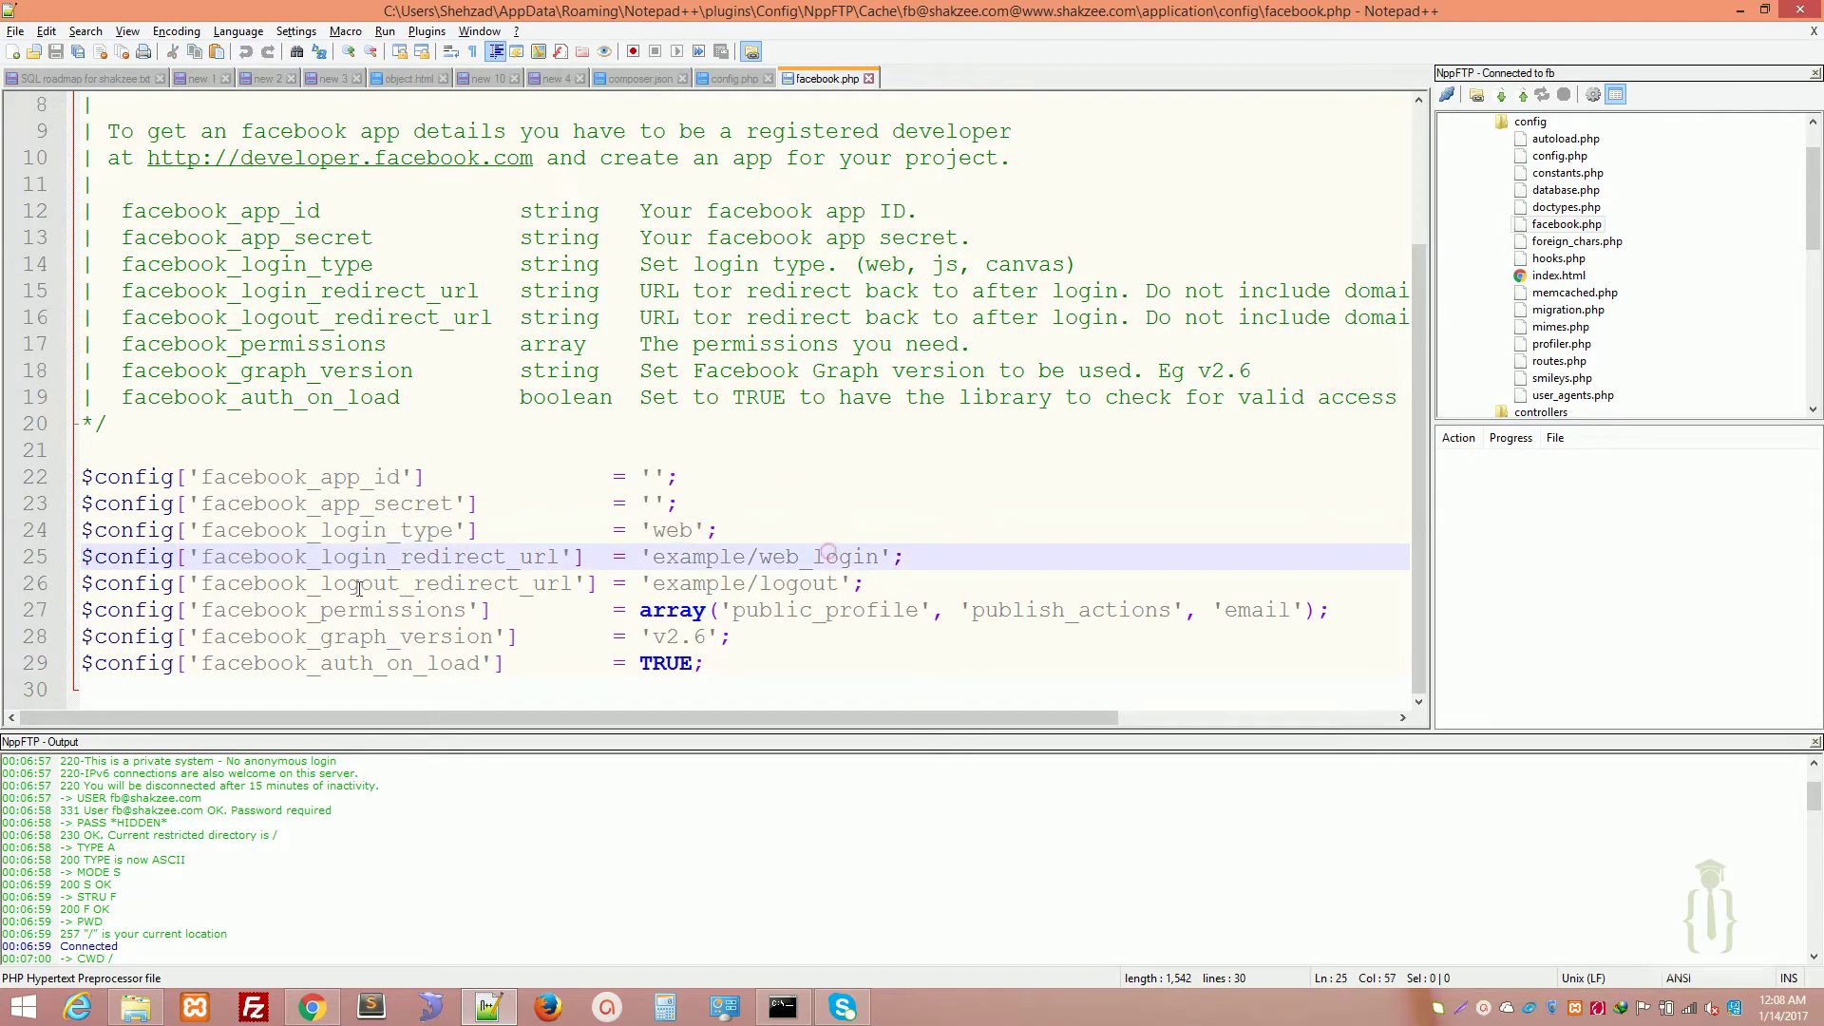
pyautogui.doubleClick(386, 556)
pyautogui.click(745, 530)
pyautogui.moveTo(662, 558); pyautogui.dragTo(879, 557)
pyautogui.click(723, 584)
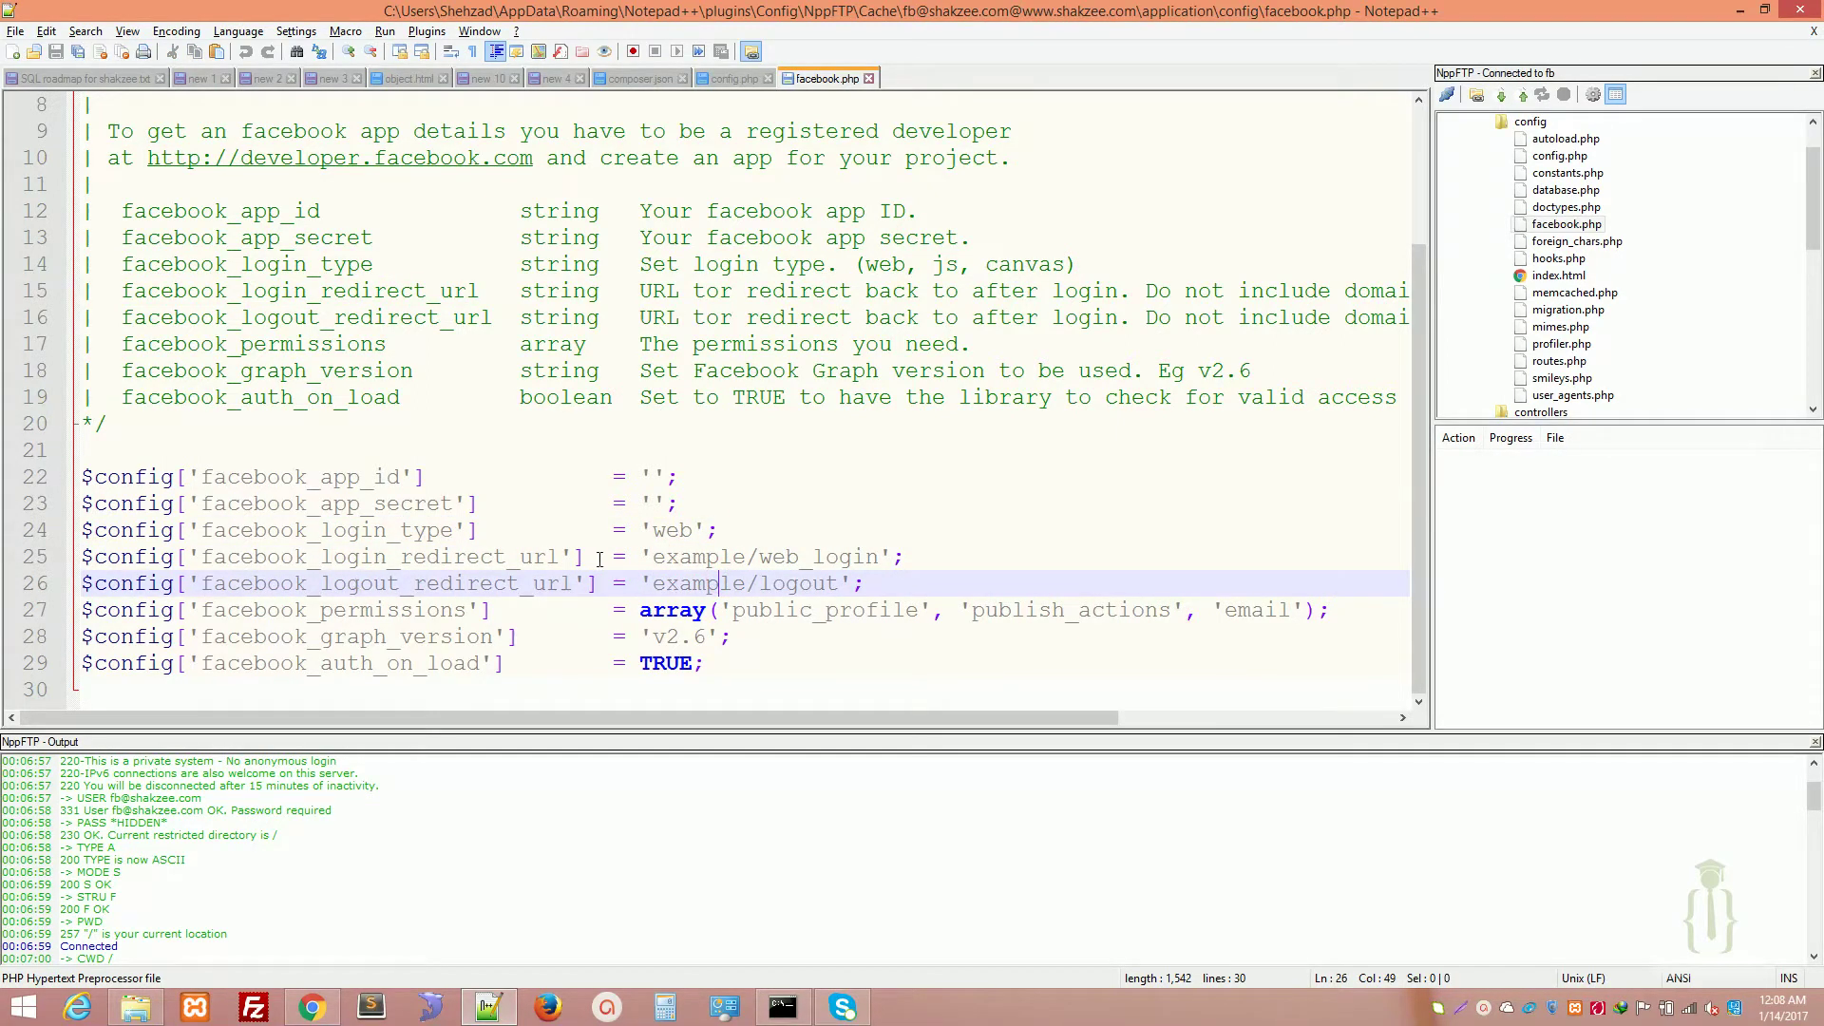
pyautogui.moveTo(654, 558); pyautogui.dragTo(878, 557)
pyautogui.click(707, 583)
pyautogui.moveTo(662, 580); pyautogui.dragTo(834, 583)
pyautogui.moveTo(654, 557); pyautogui.dragTo(878, 558)
pyautogui.moveTo(654, 582); pyautogui.dragTo(836, 582)
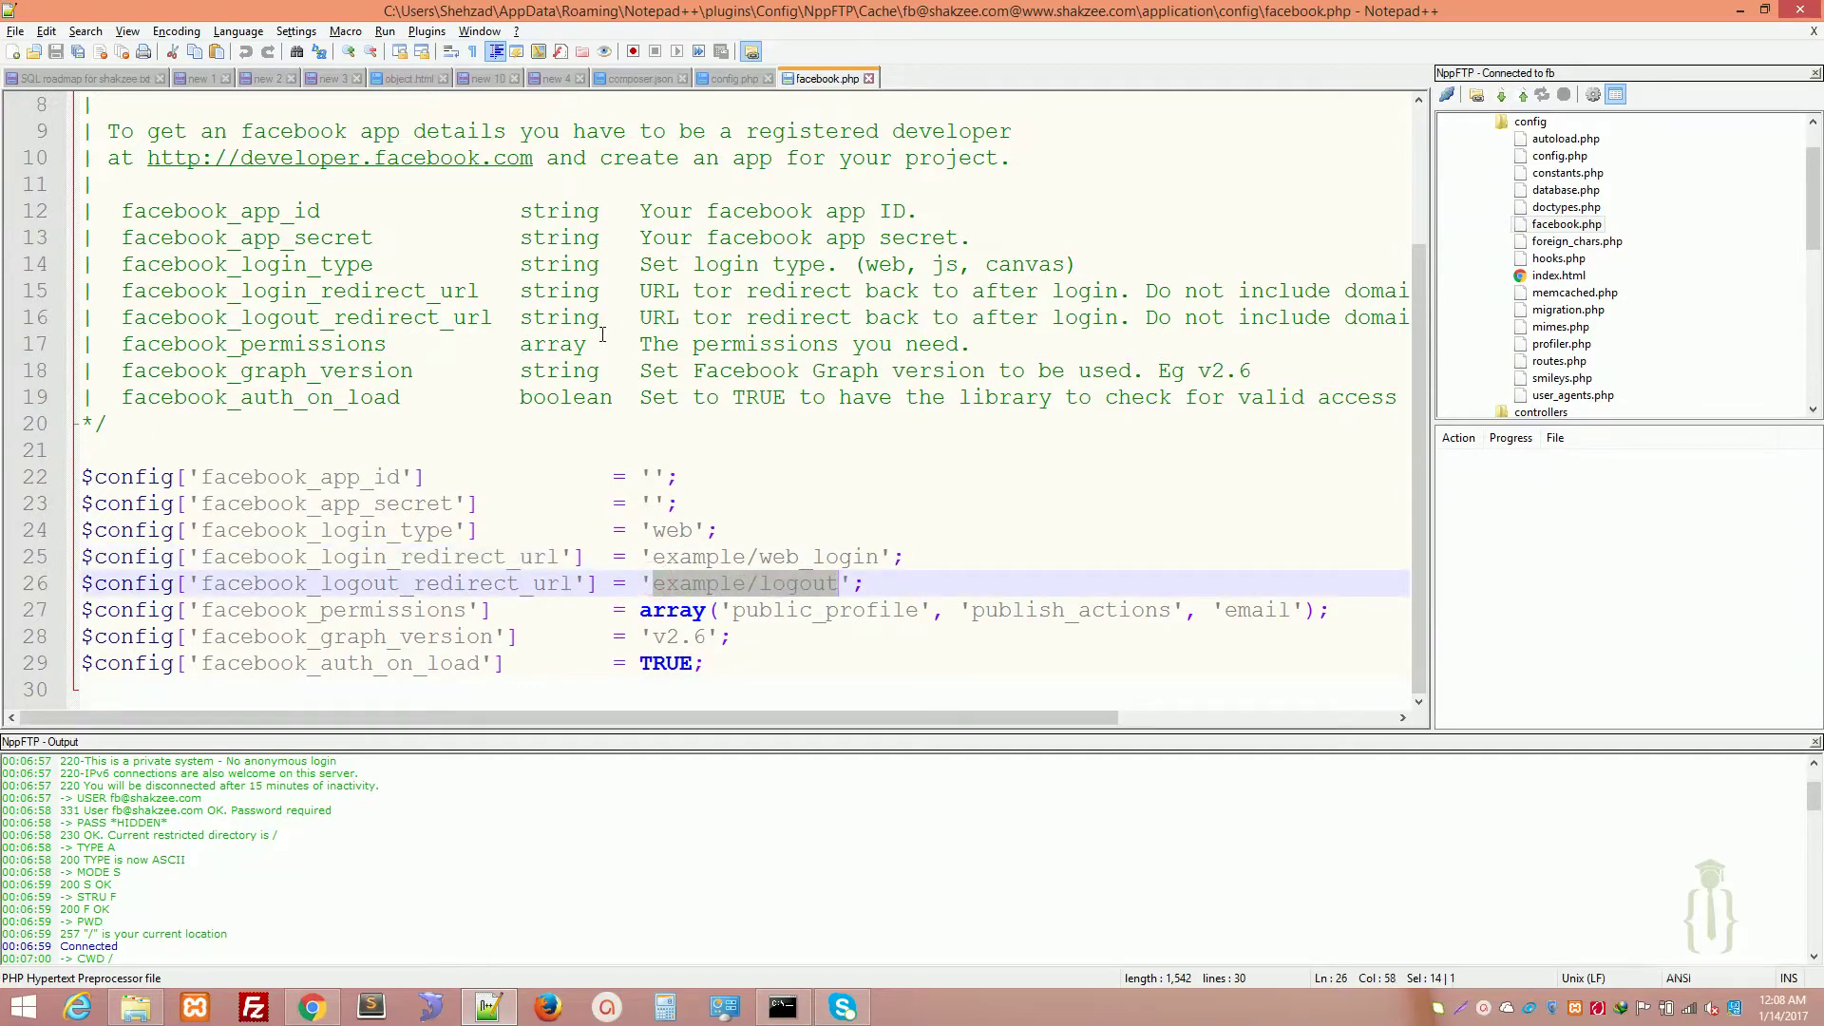
# Switch to the Facebook for Developers apps list in the browser and open the basic settings of the theshakzee app
pyautogui.hotkey('alt', 'Tab')
pyautogui.hotkey('alt', 'Tab')
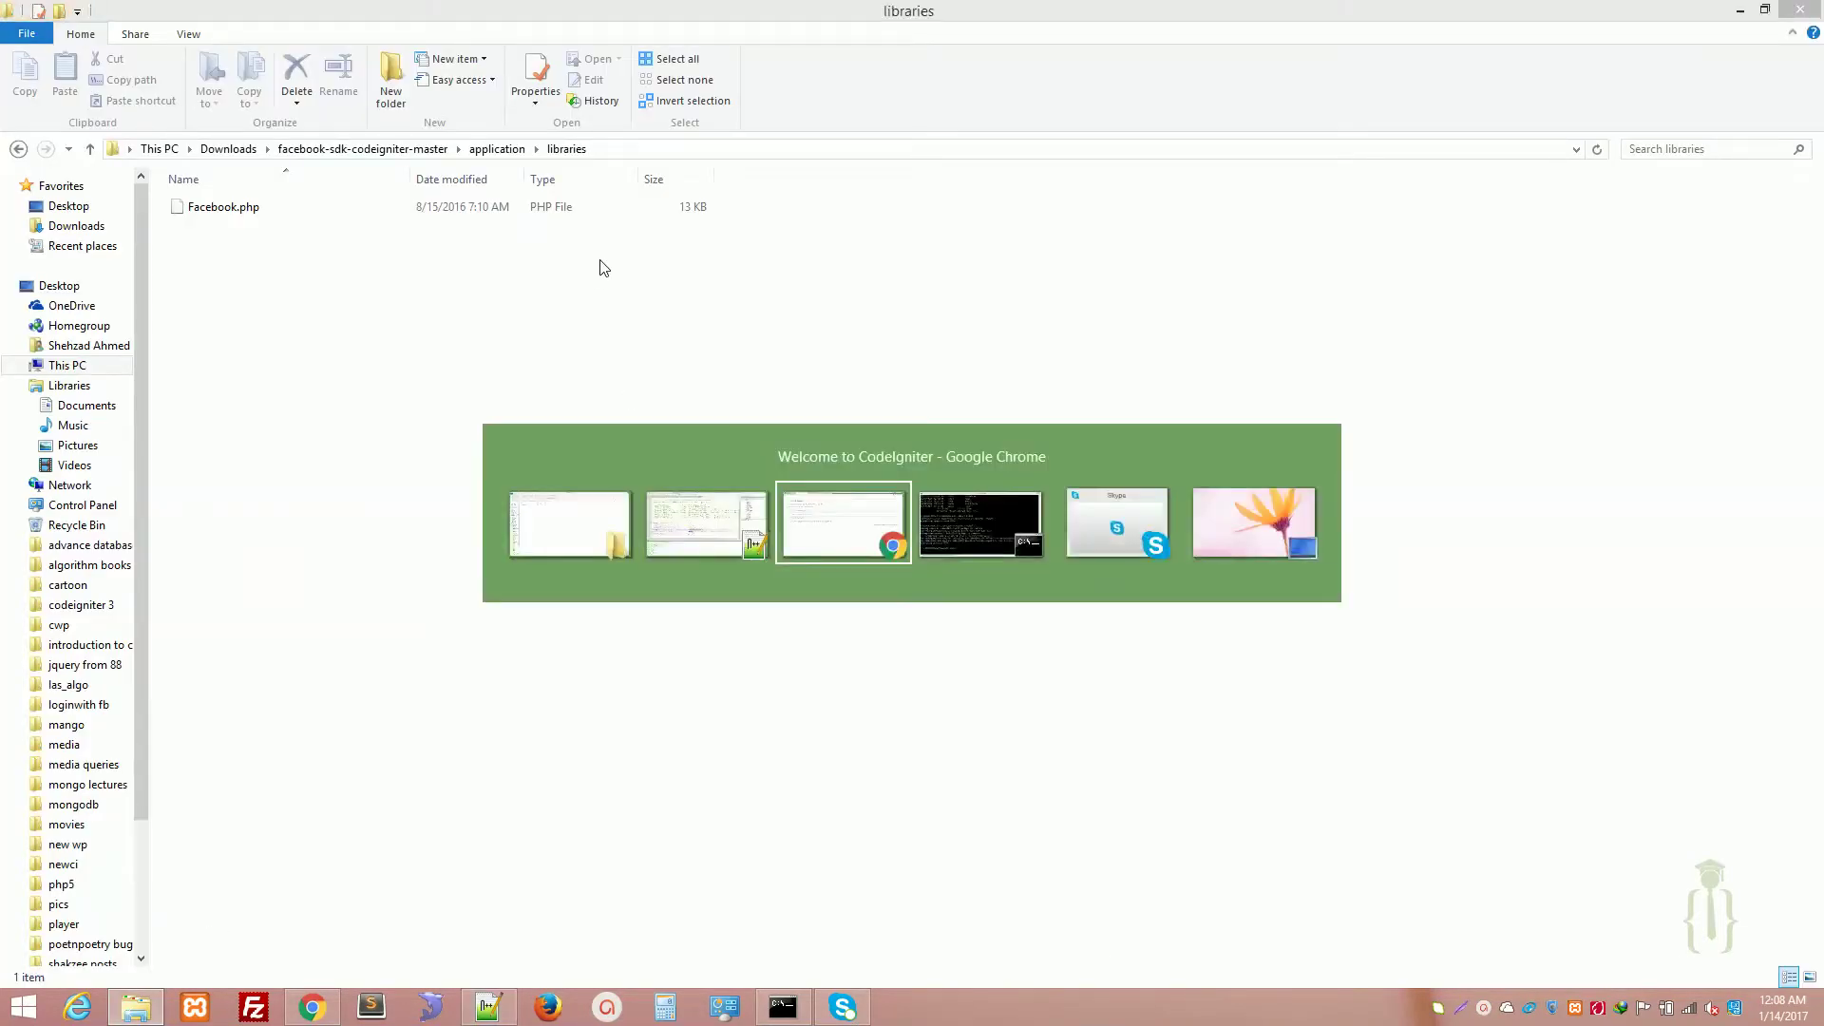
pyautogui.click(454, 8)
pyautogui.hotkey('ctrl', 'shift', 'Tab')
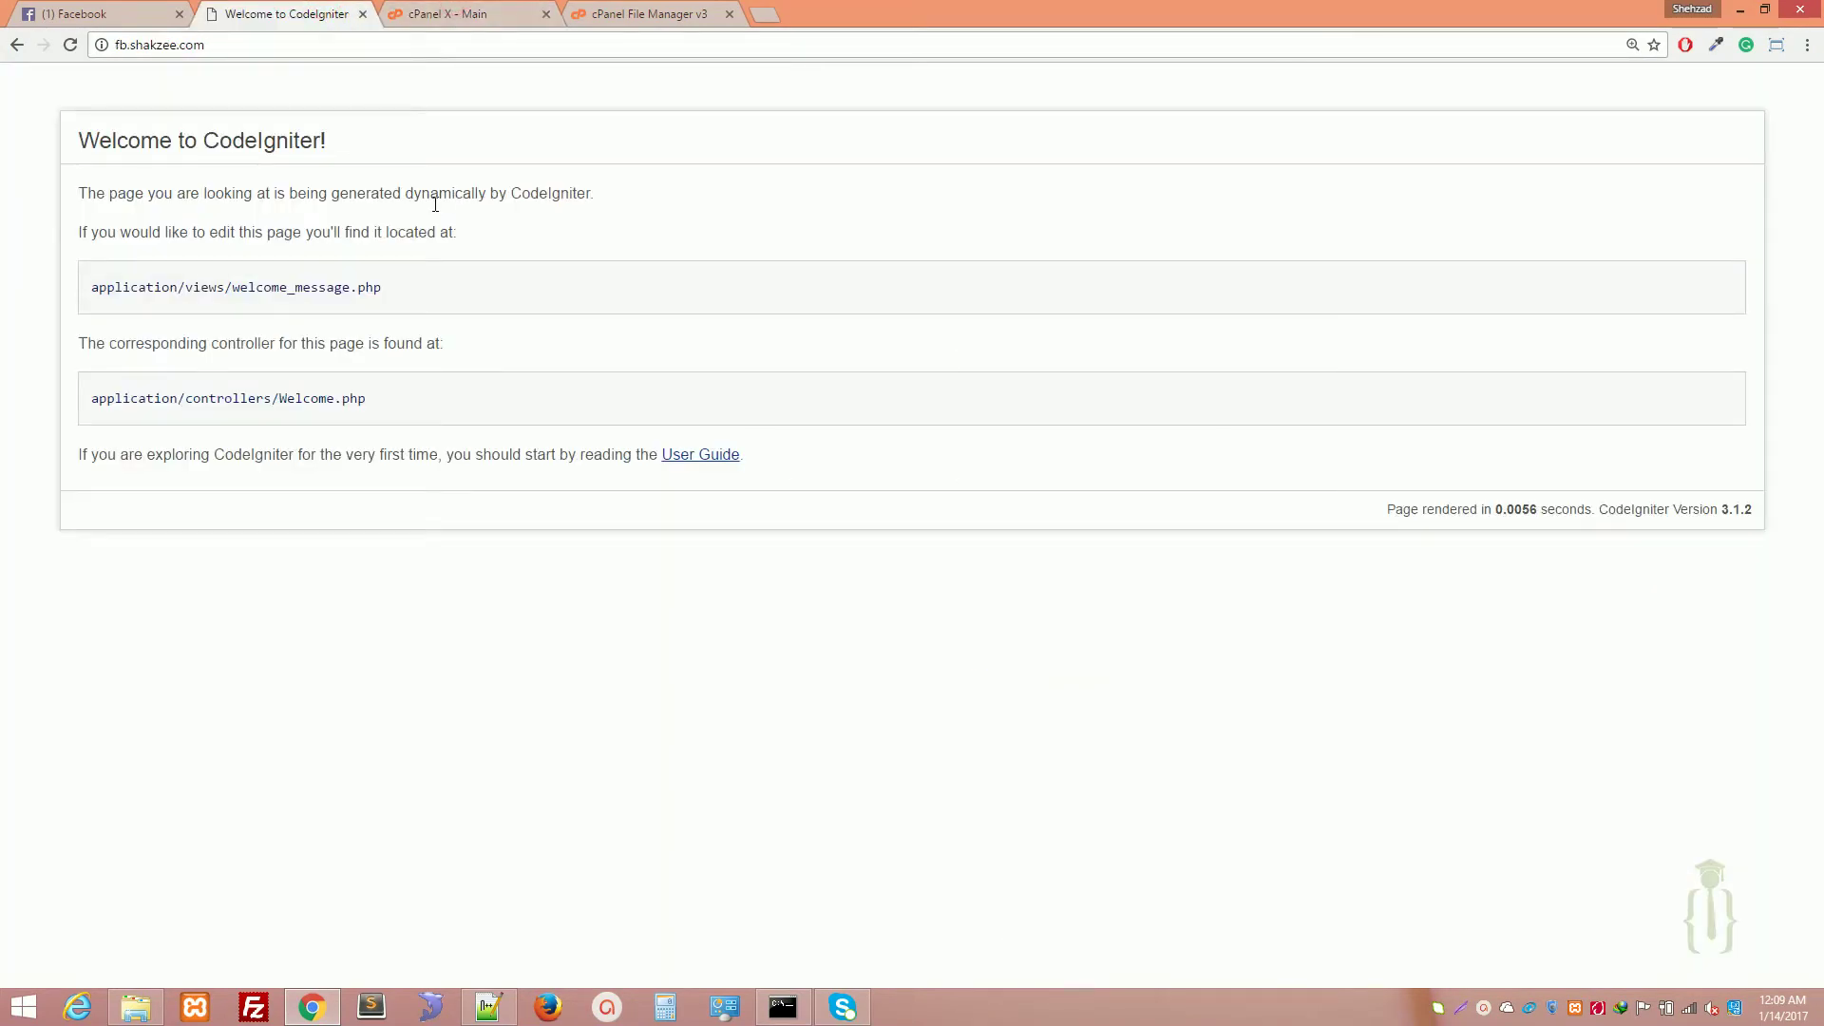
pyautogui.hotkey('alt', 'Tab')
pyautogui.hotkey('alt', 'Tab')
pyautogui.hotkey('alt', 'Tab')
pyautogui.click(850, 504)
pyautogui.hotkey('alt', 'Tab')
pyautogui.hotkey('ctrl', 'shift', 'Tab')
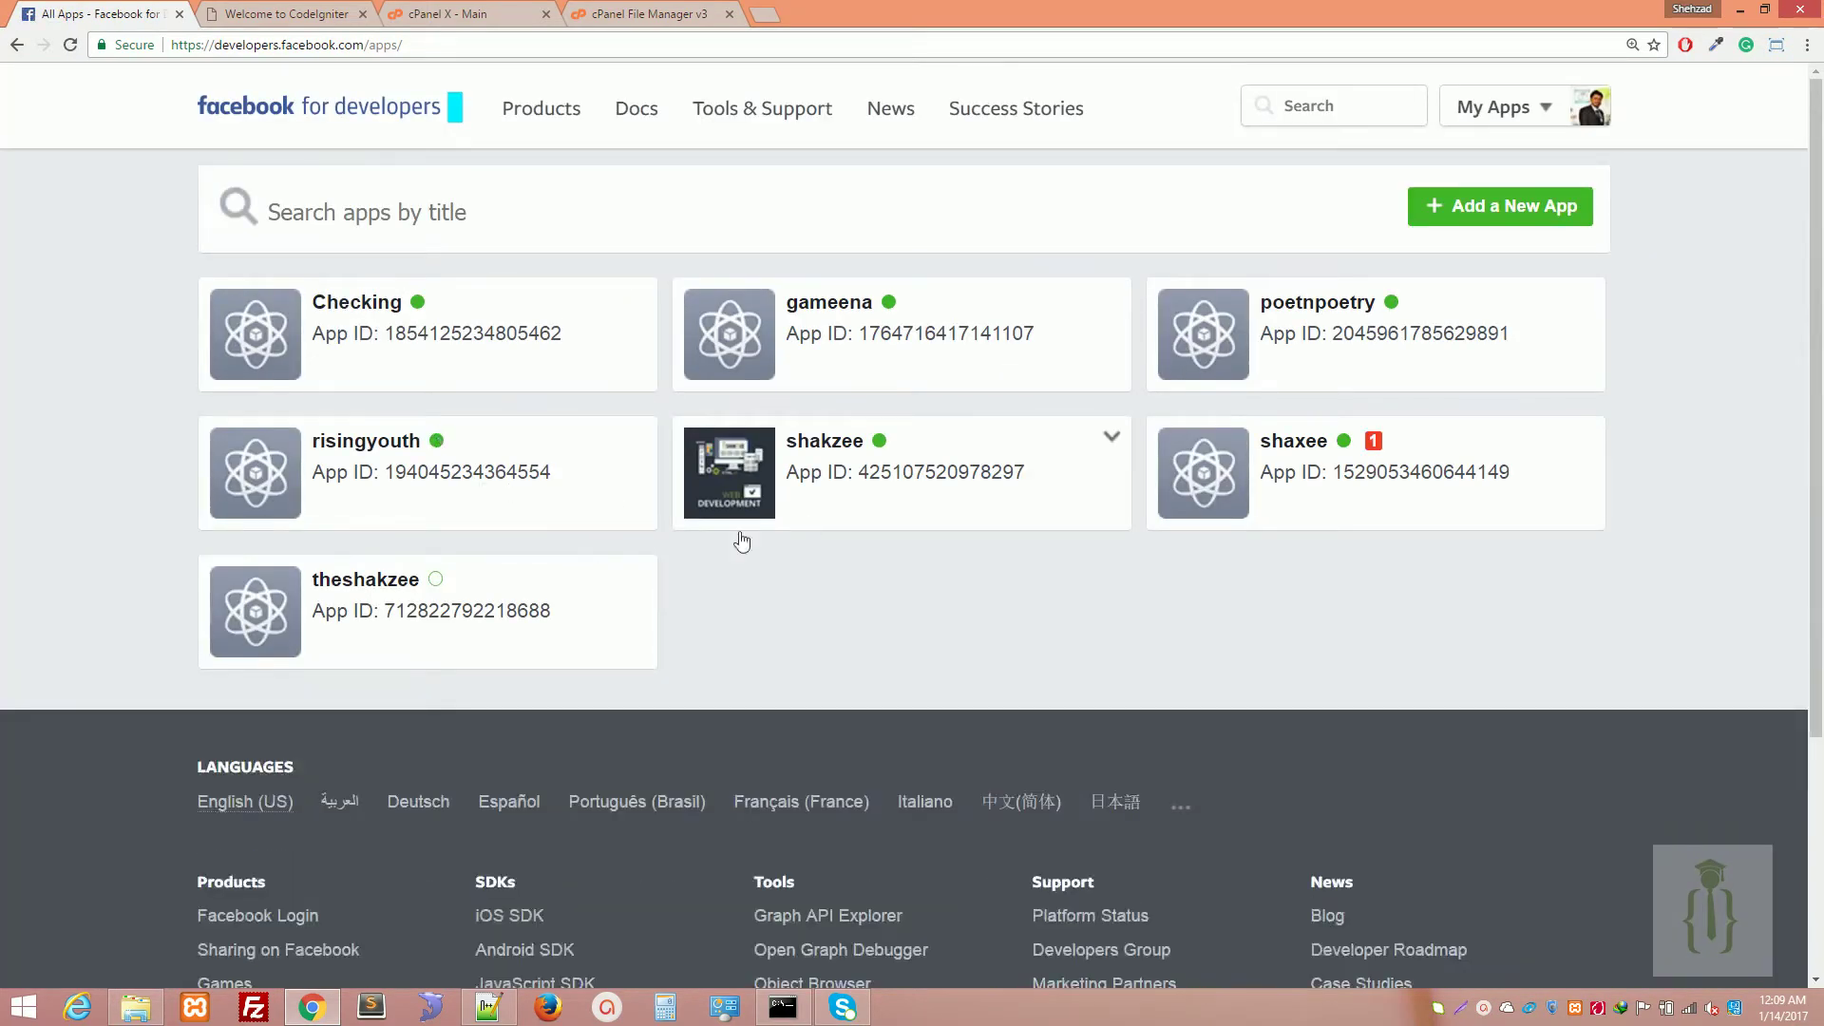
pyautogui.click(394, 580)
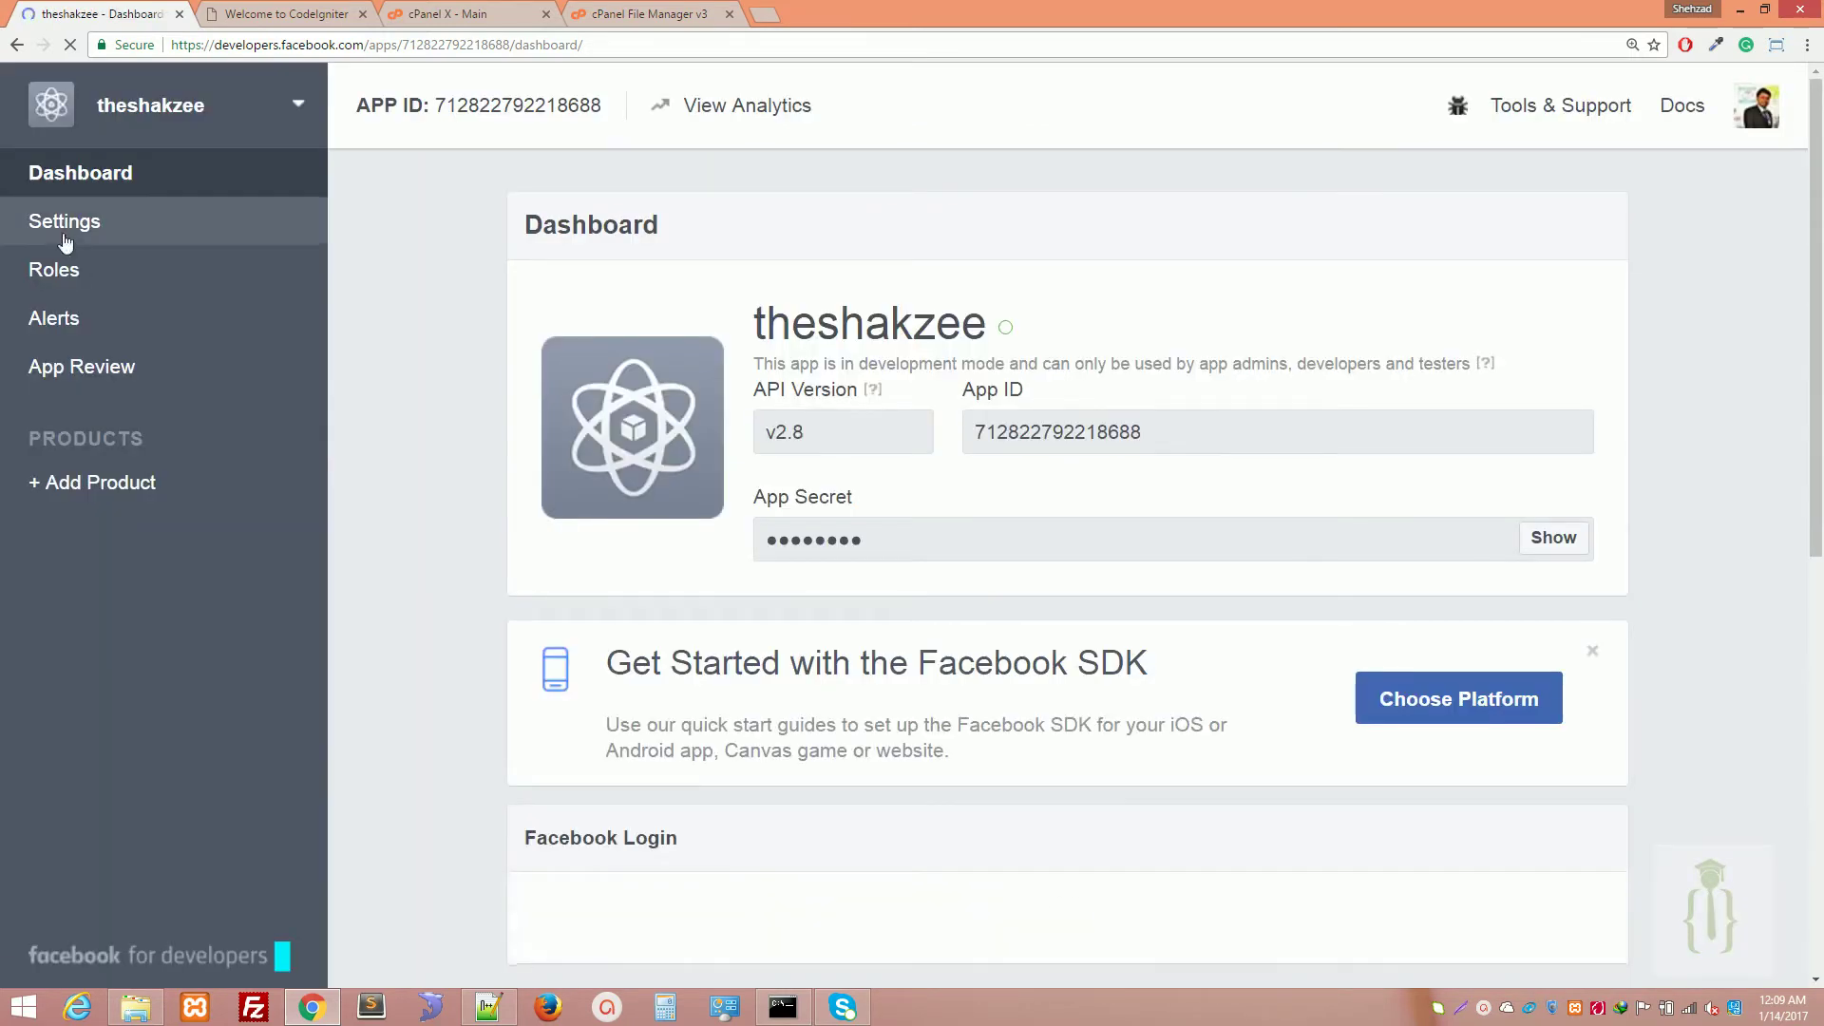
pyautogui.click(63, 237)
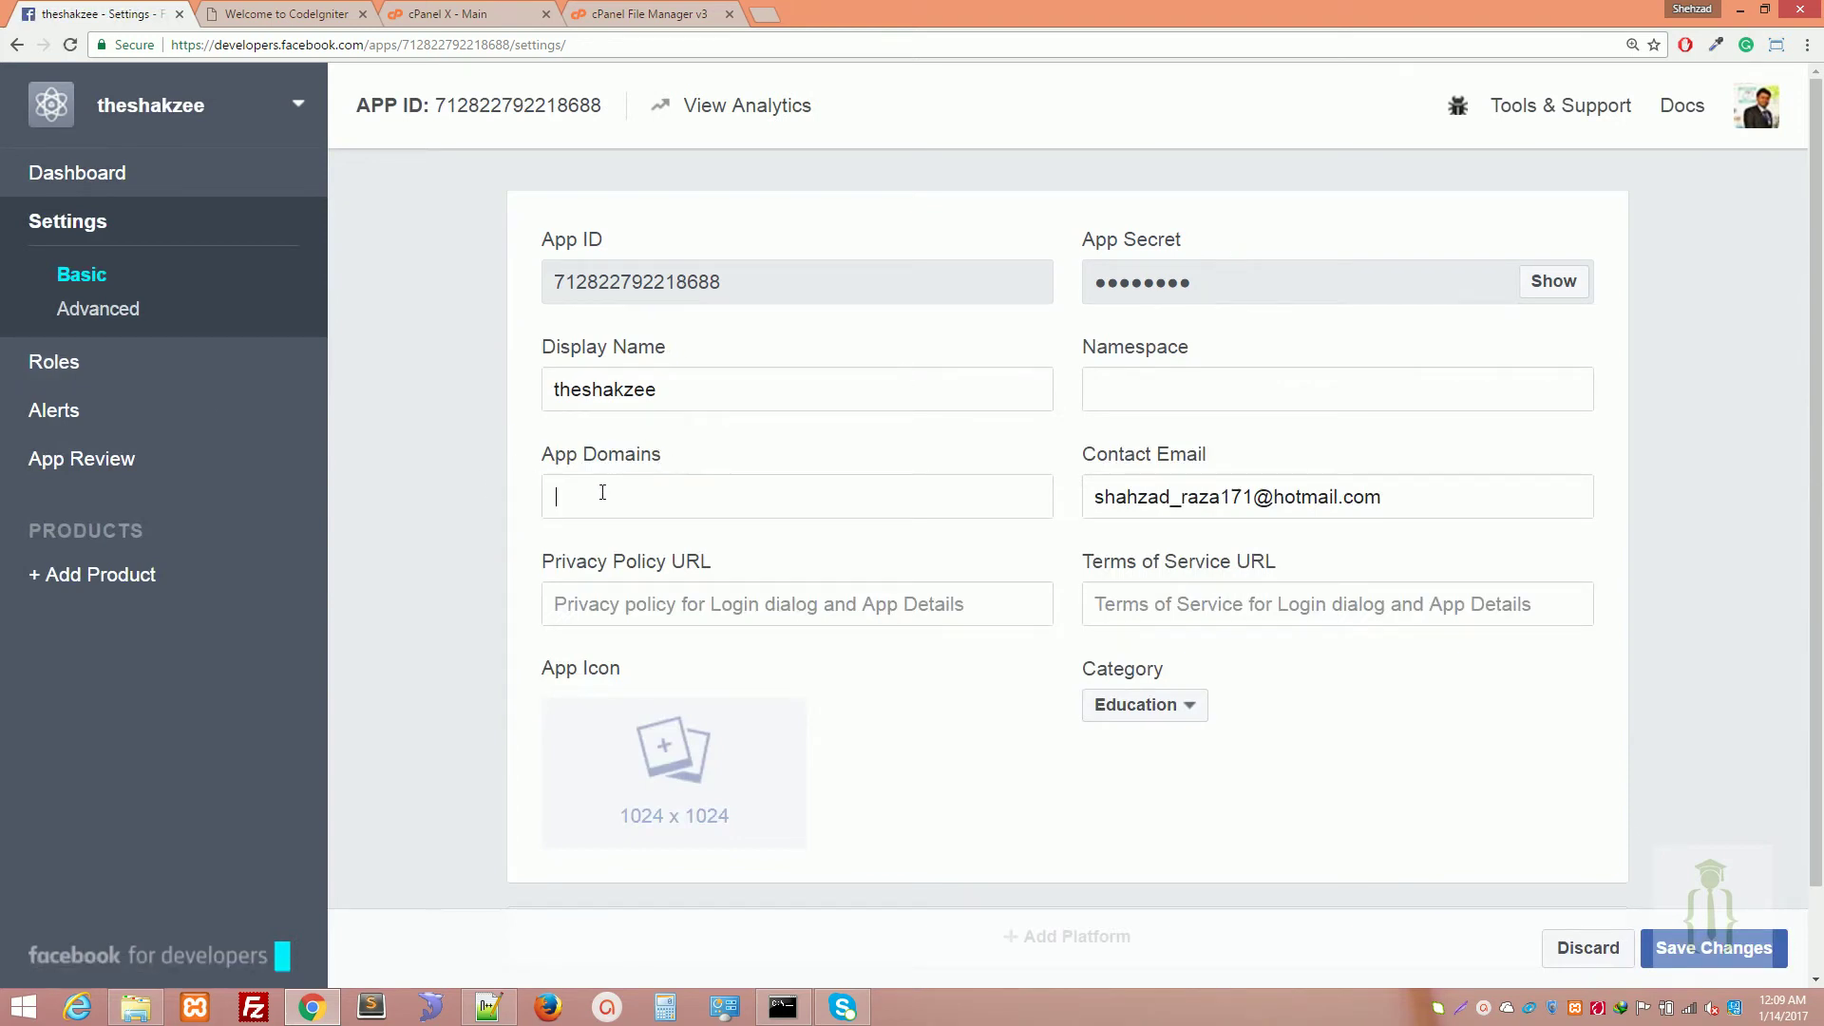
# Add Website as a platform in the theshakzee app's basic settings
pyautogui.scroll(-1, 1008, 853)
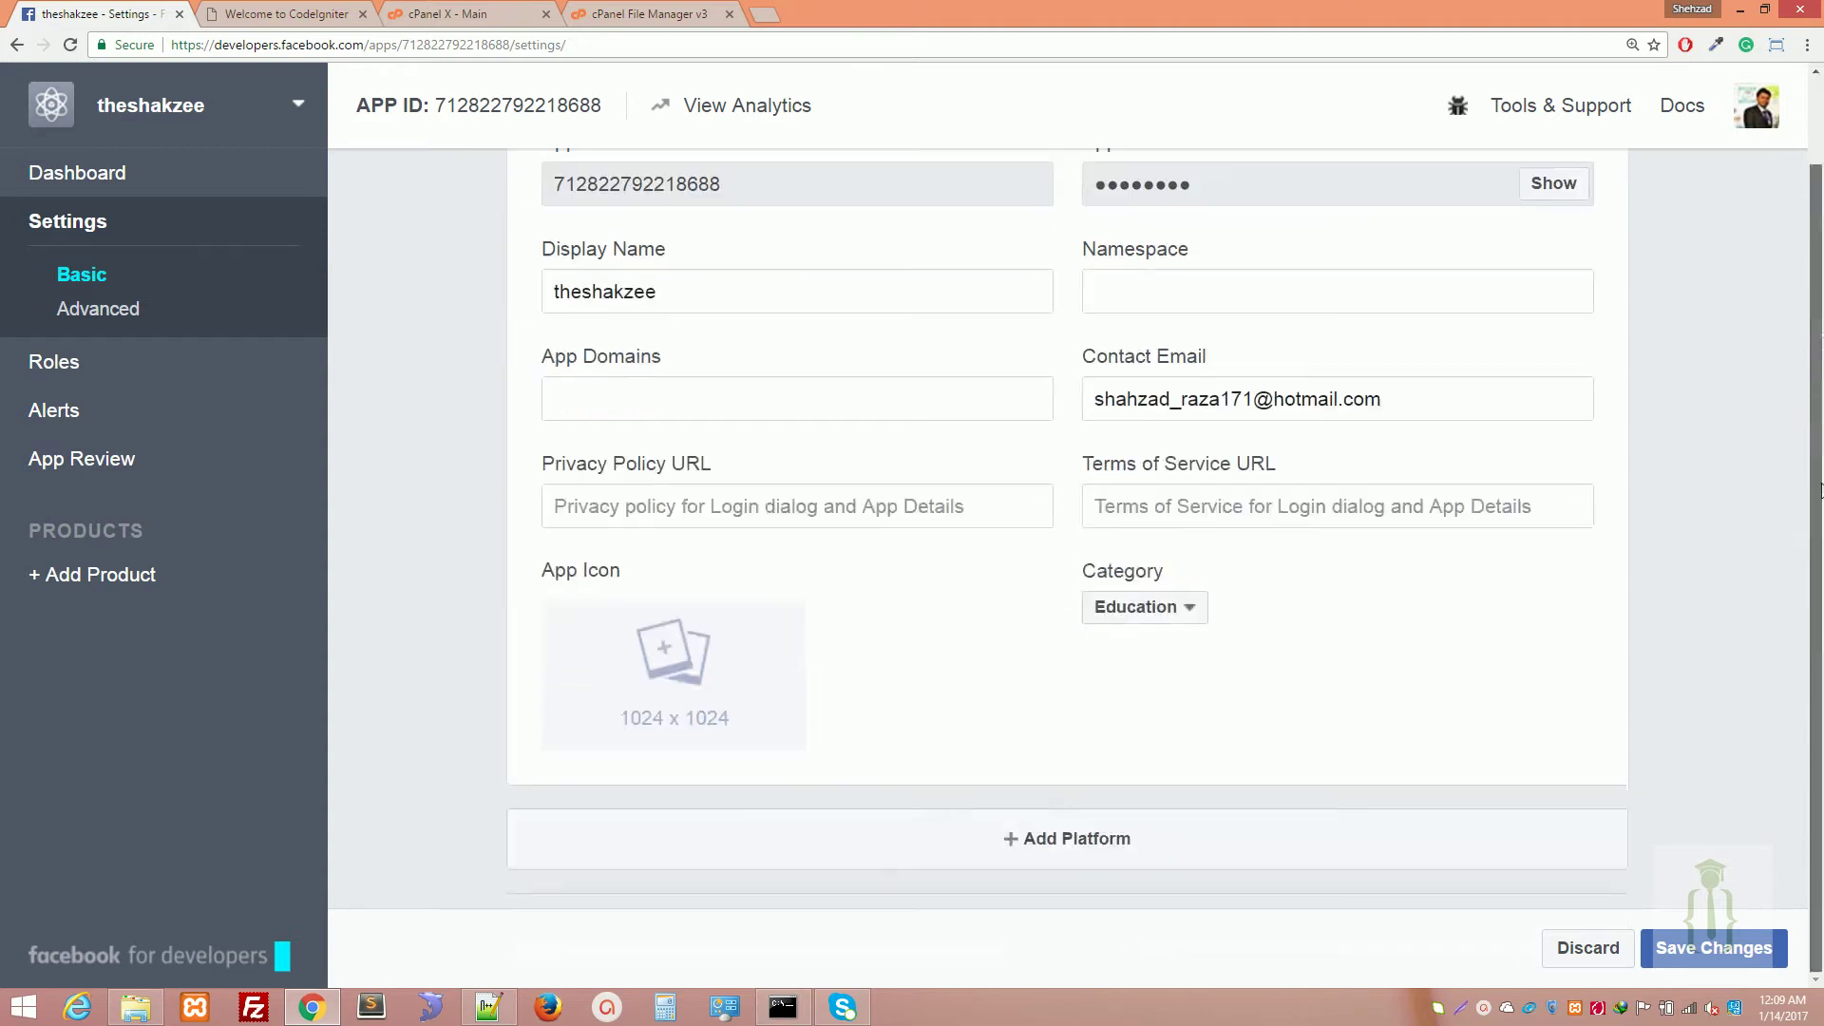
pyautogui.click(1008, 853)
pyautogui.click(814, 356)
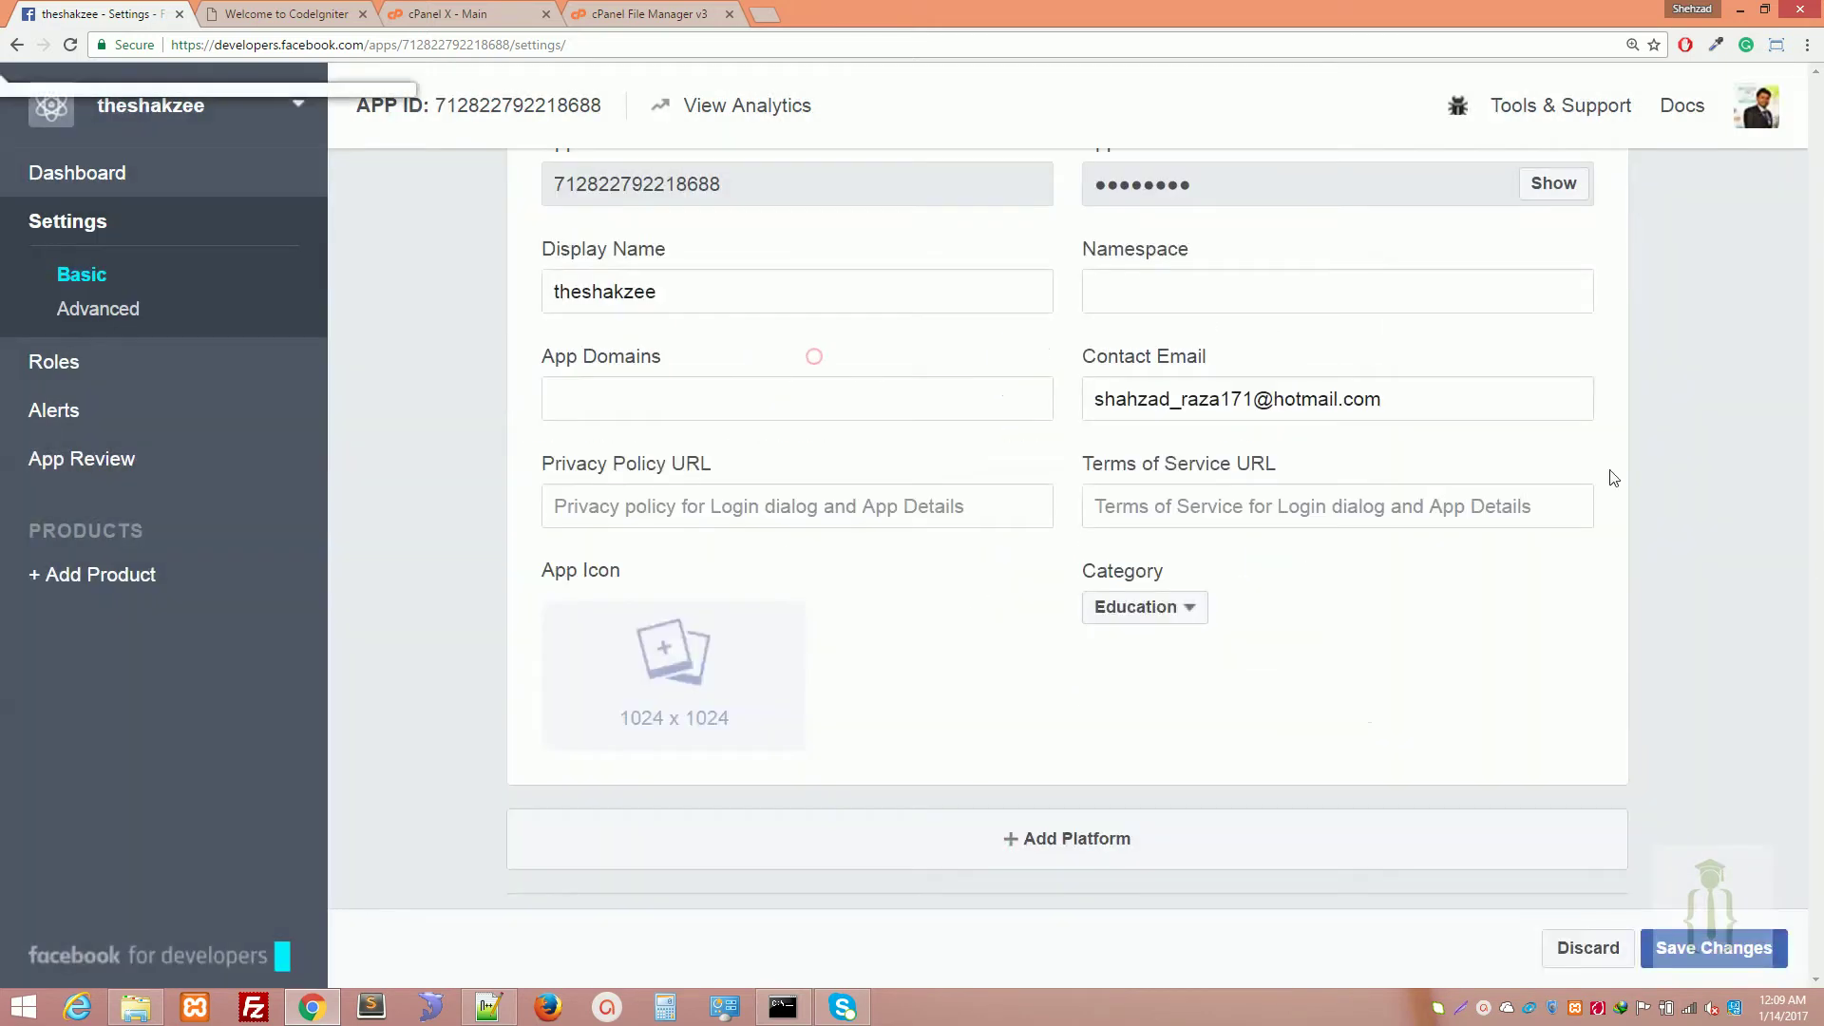
pyautogui.scroll(3, 665, 513)
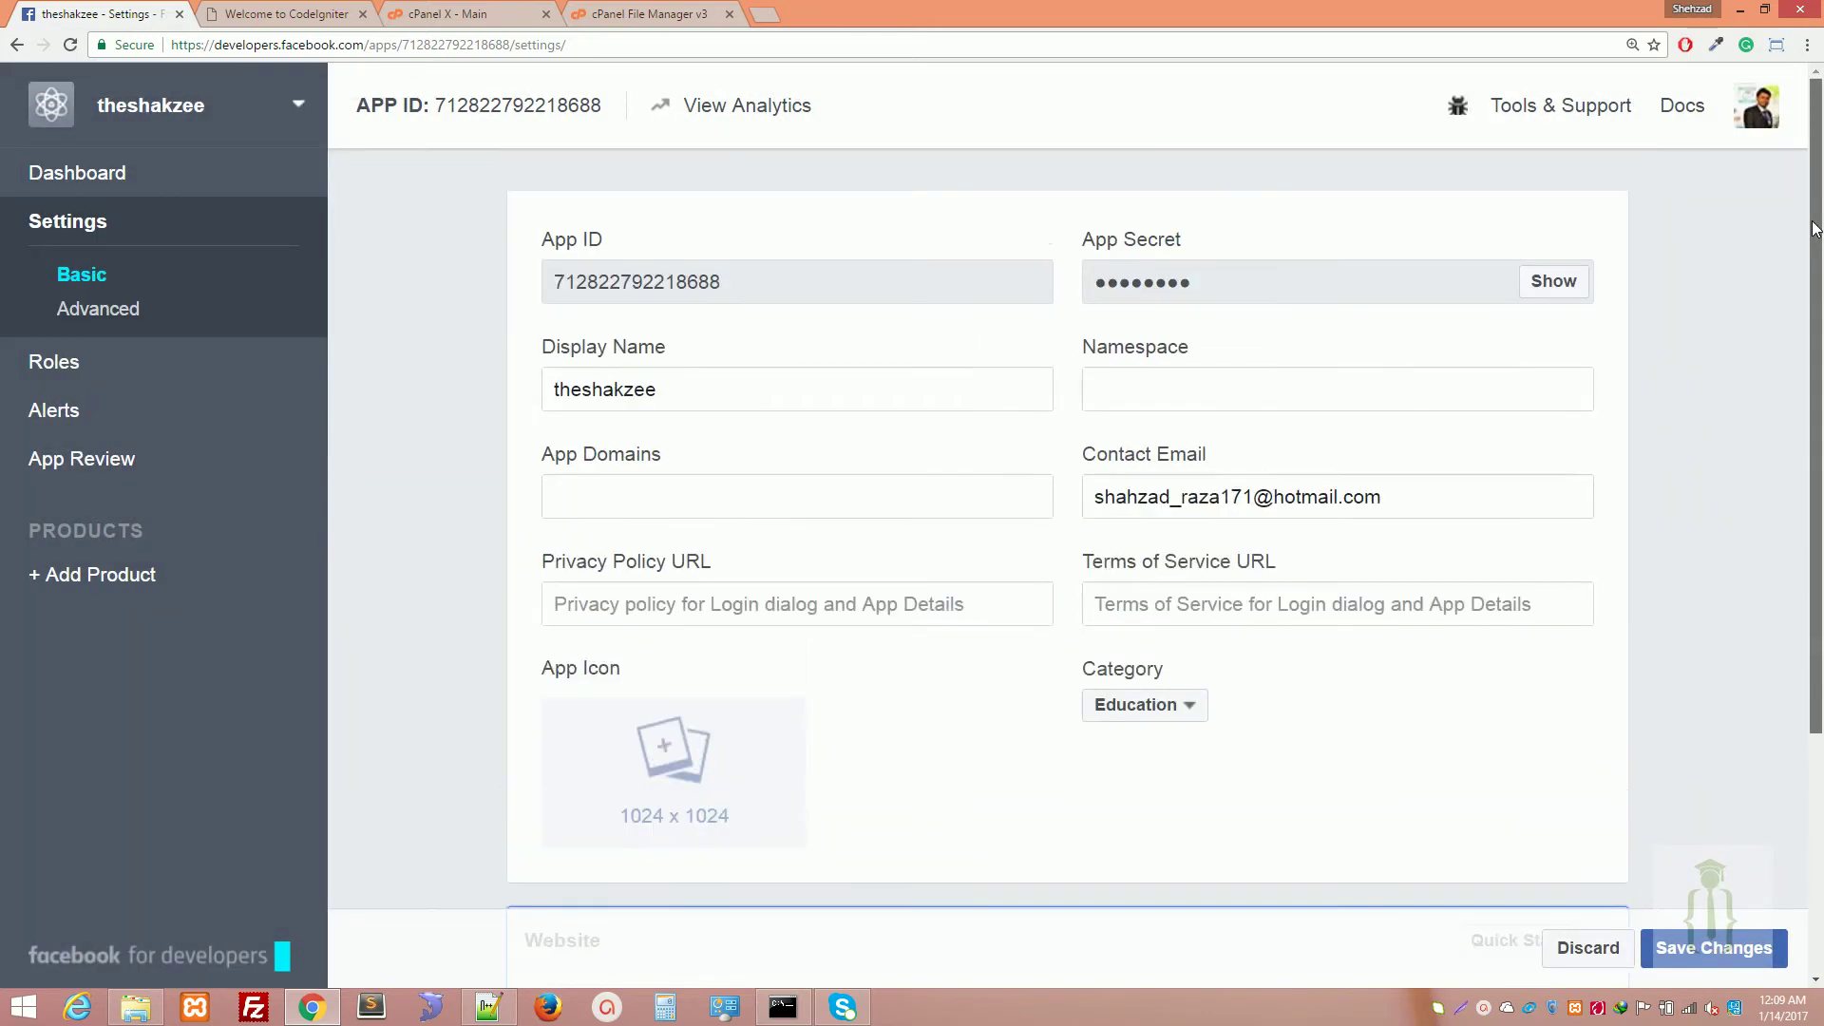
pyautogui.click(638, 501)
pyautogui.write('www')
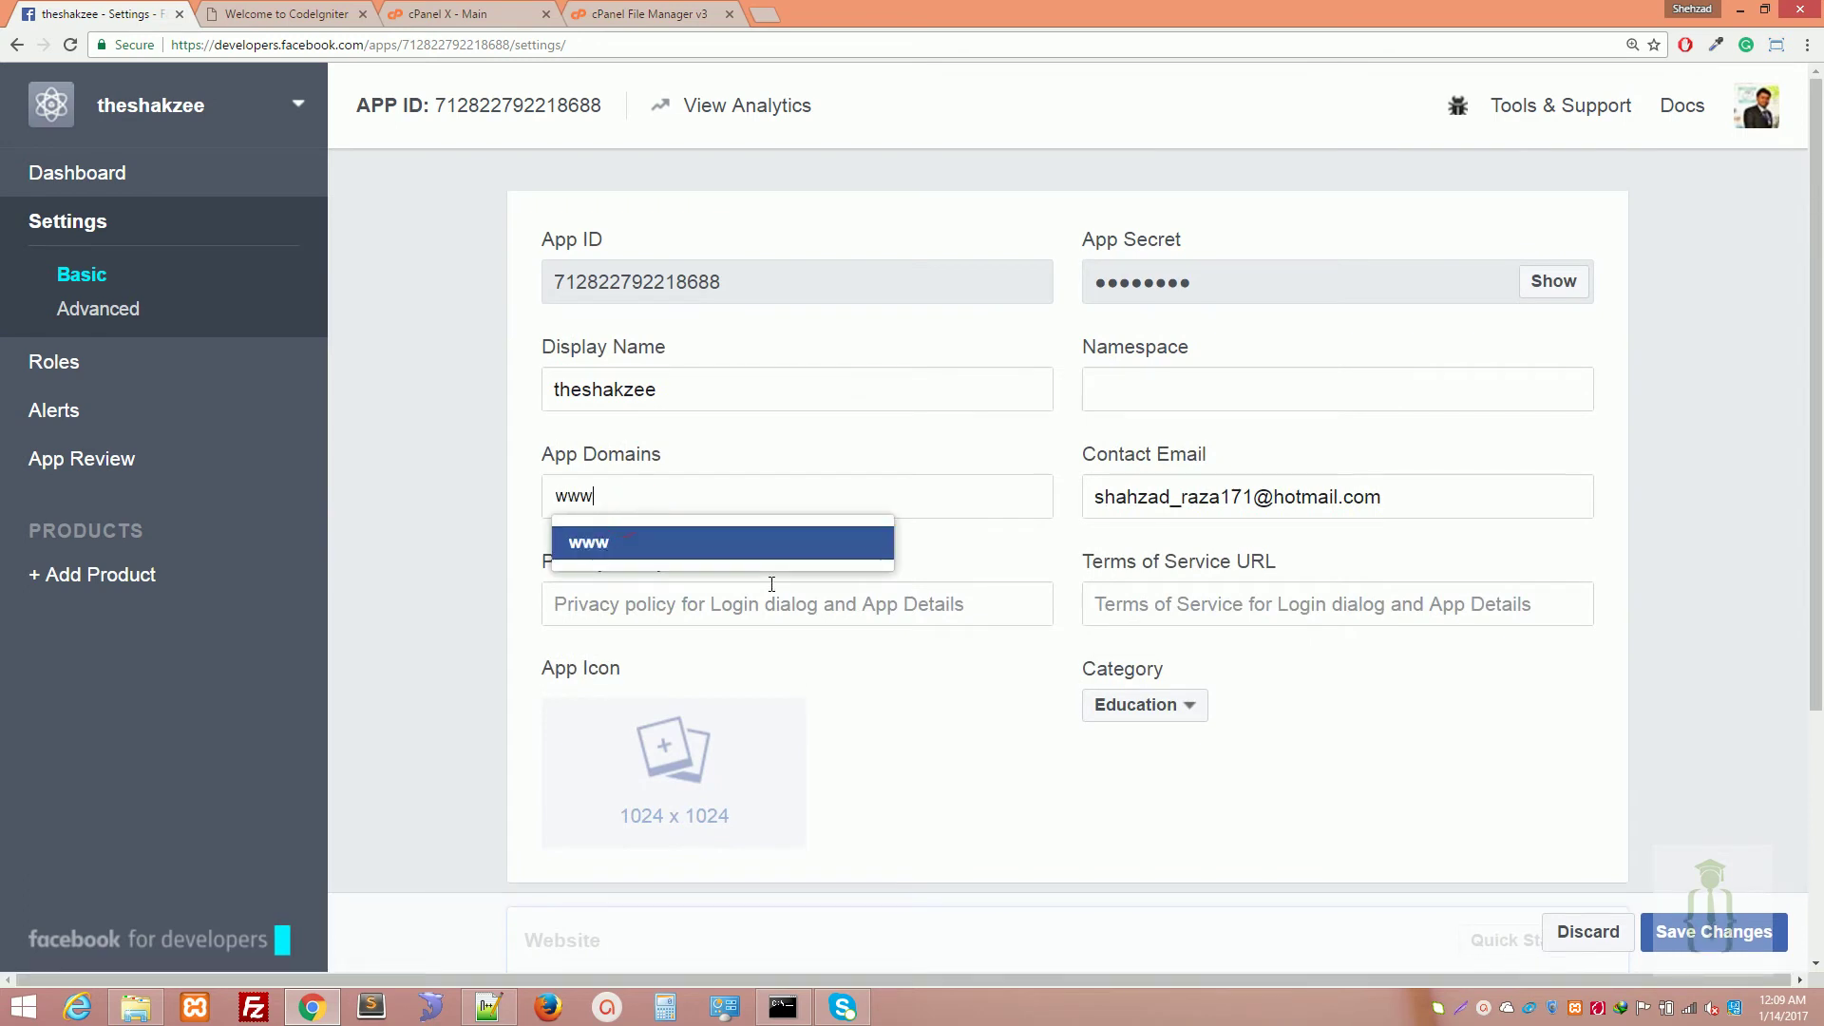
pyautogui.write('.shakzee.com')
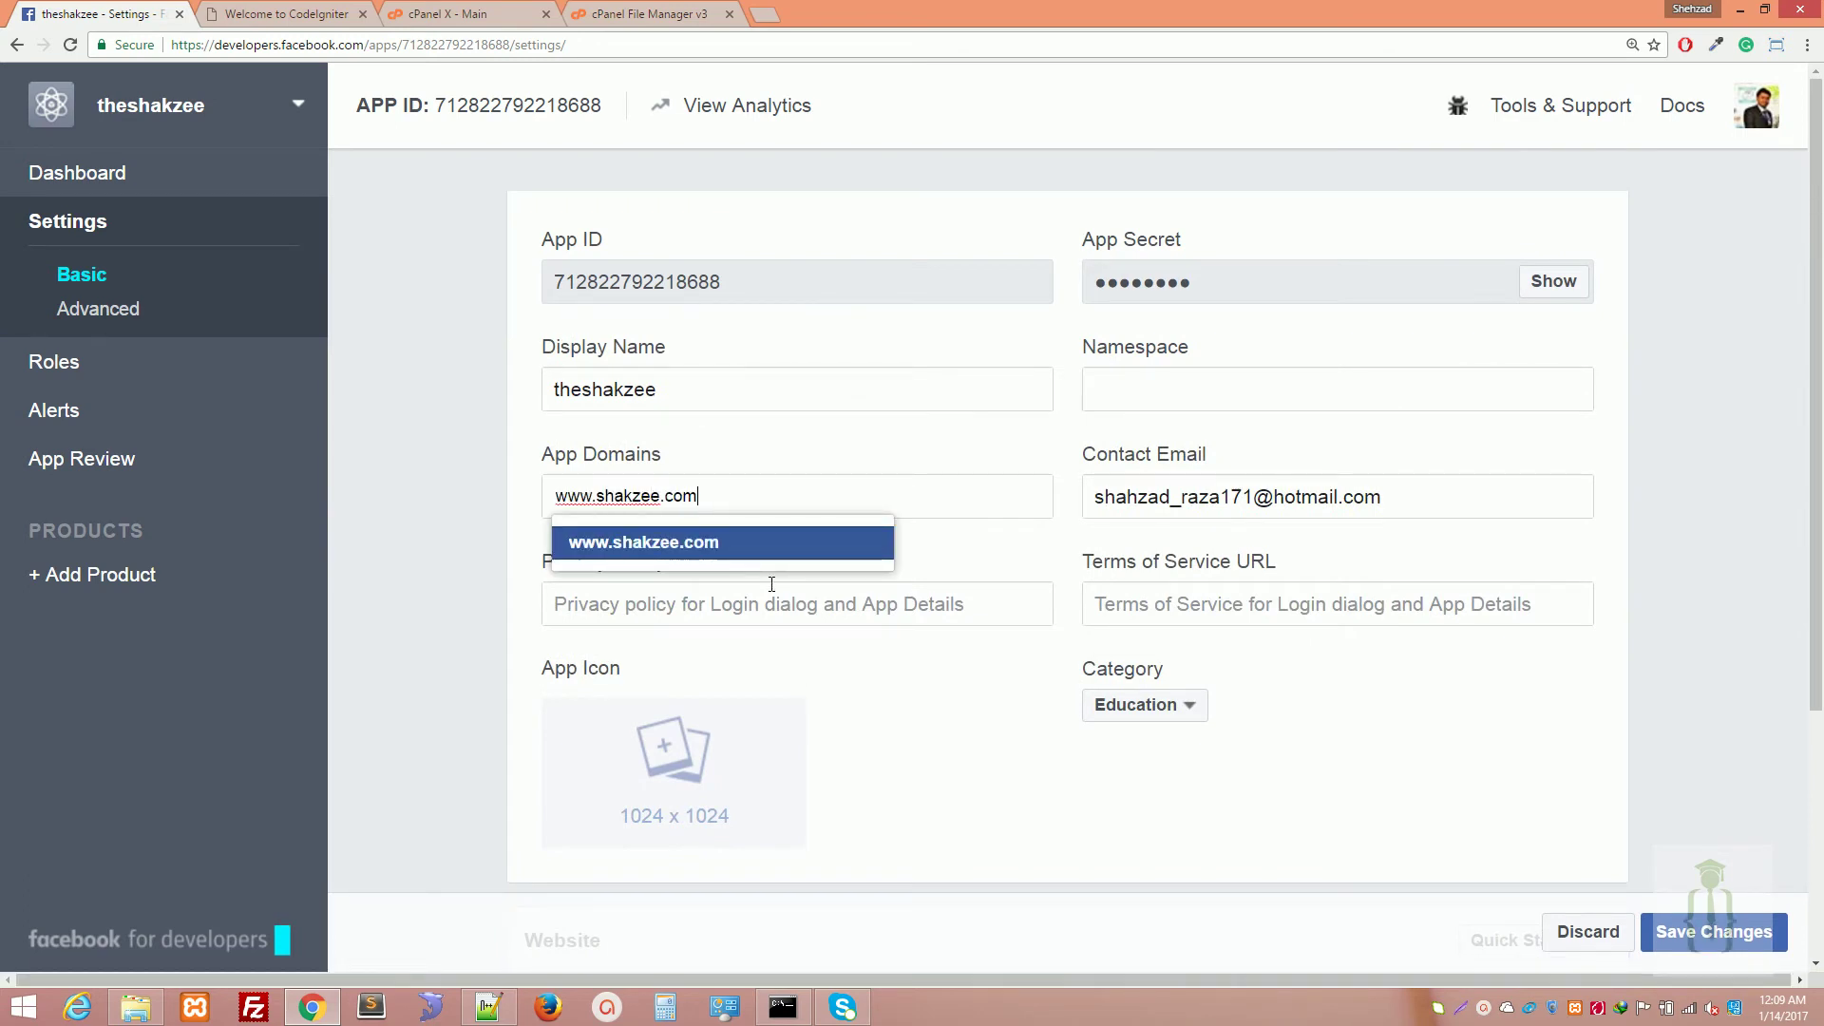
pyautogui.press('Return')
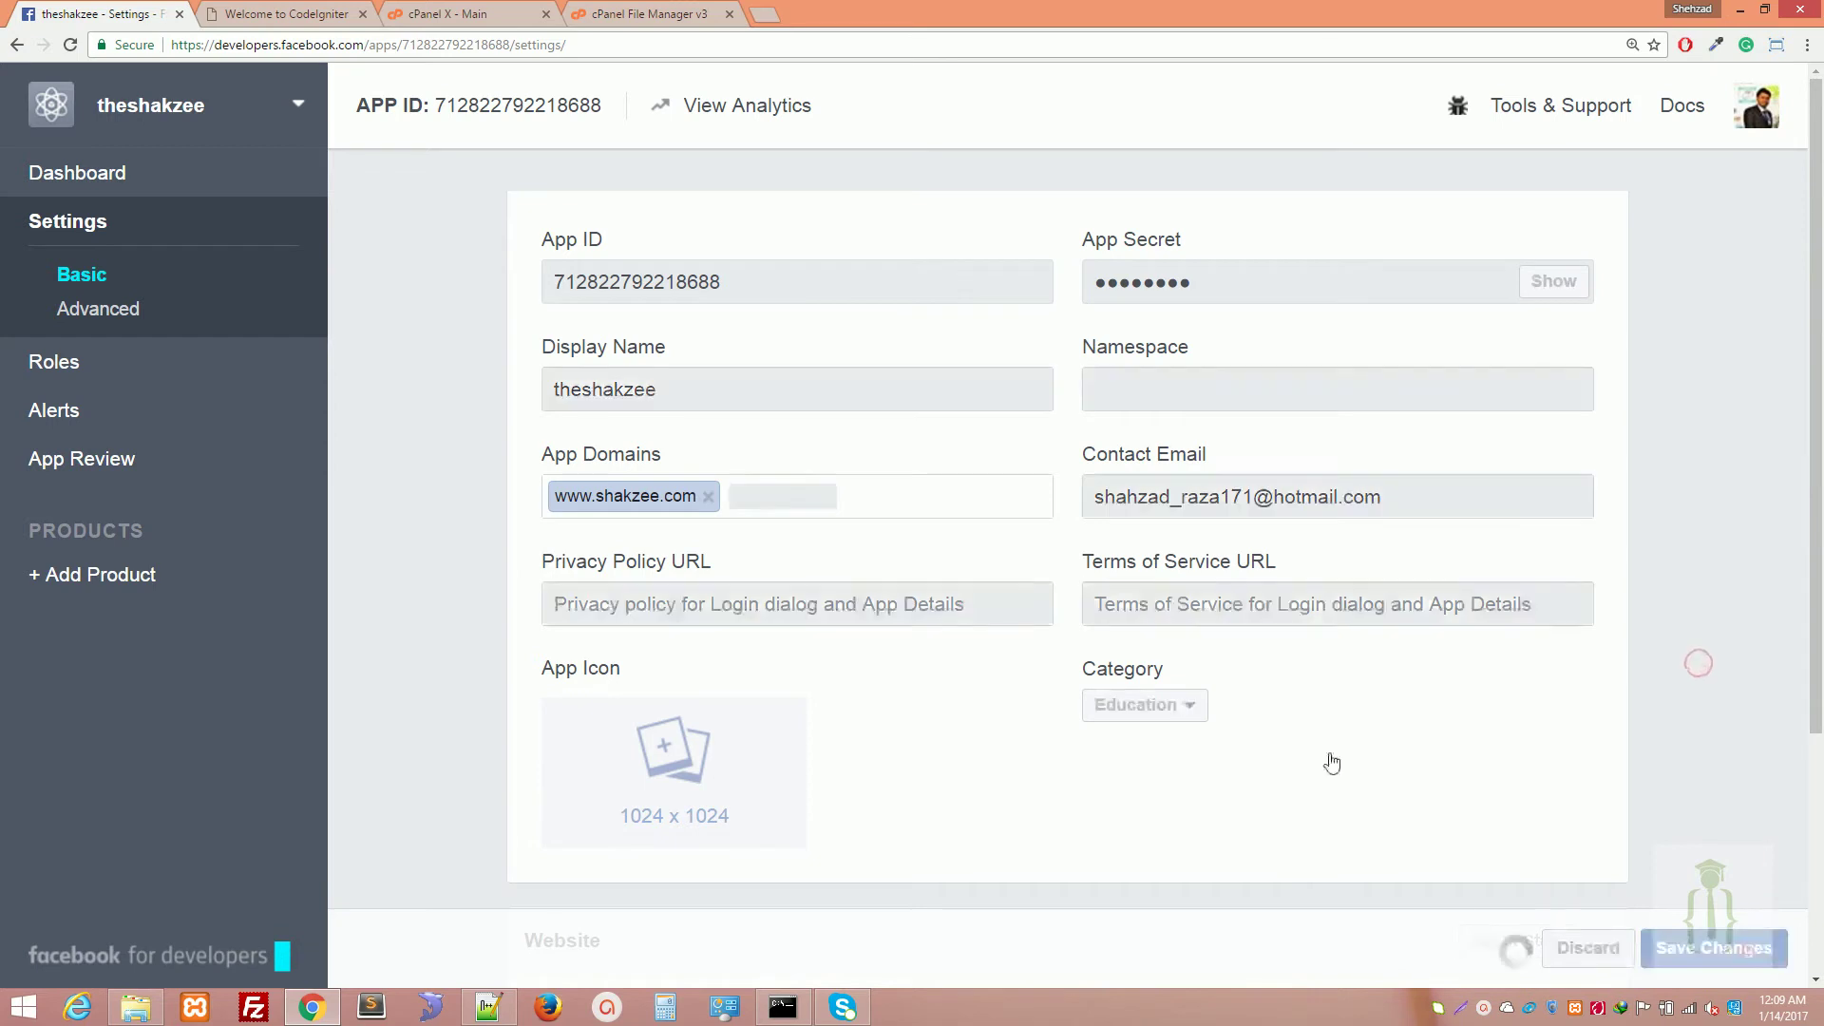
pyautogui.scroll(-3, 1251, 609)
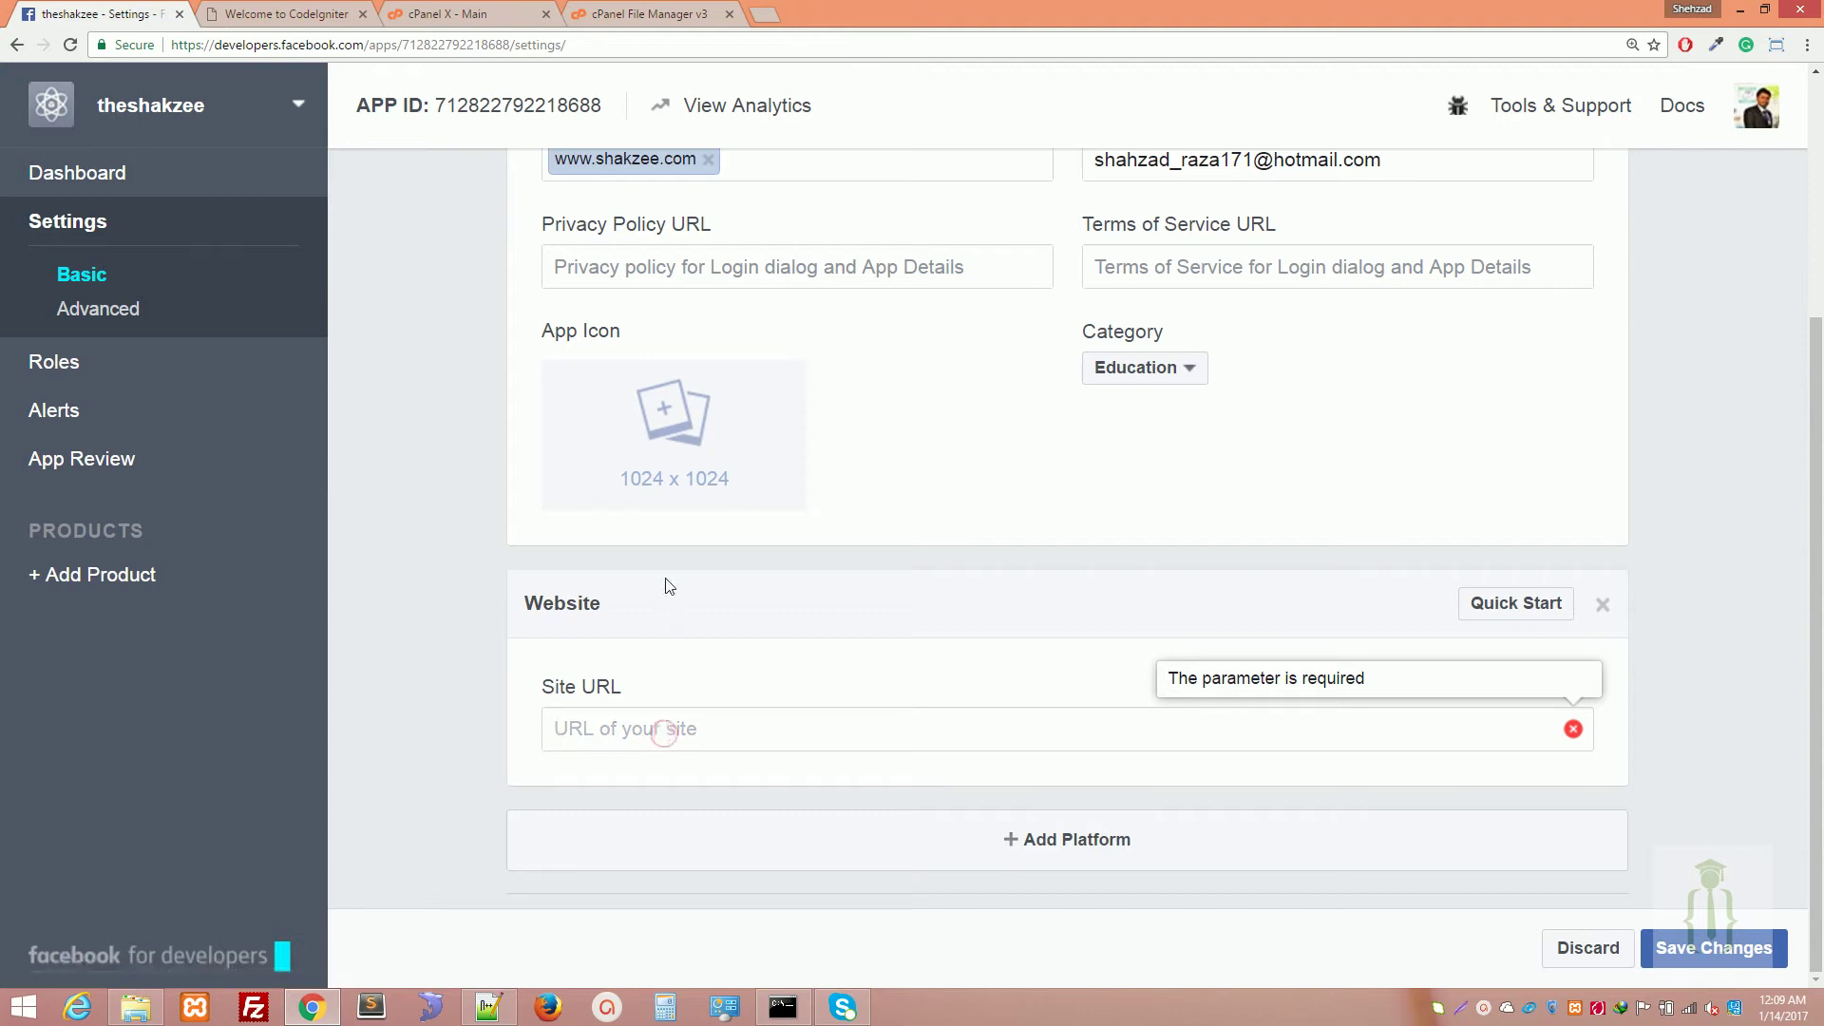
pyautogui.click(683, 749)
pyautogui.click(285, 13)
pyautogui.click(266, 47)
pyautogui.hotkey('ctrl', 'c')
pyautogui.click(124, 13)
pyautogui.hotkey('ctrl', 'v')
pyautogui.write('sign')
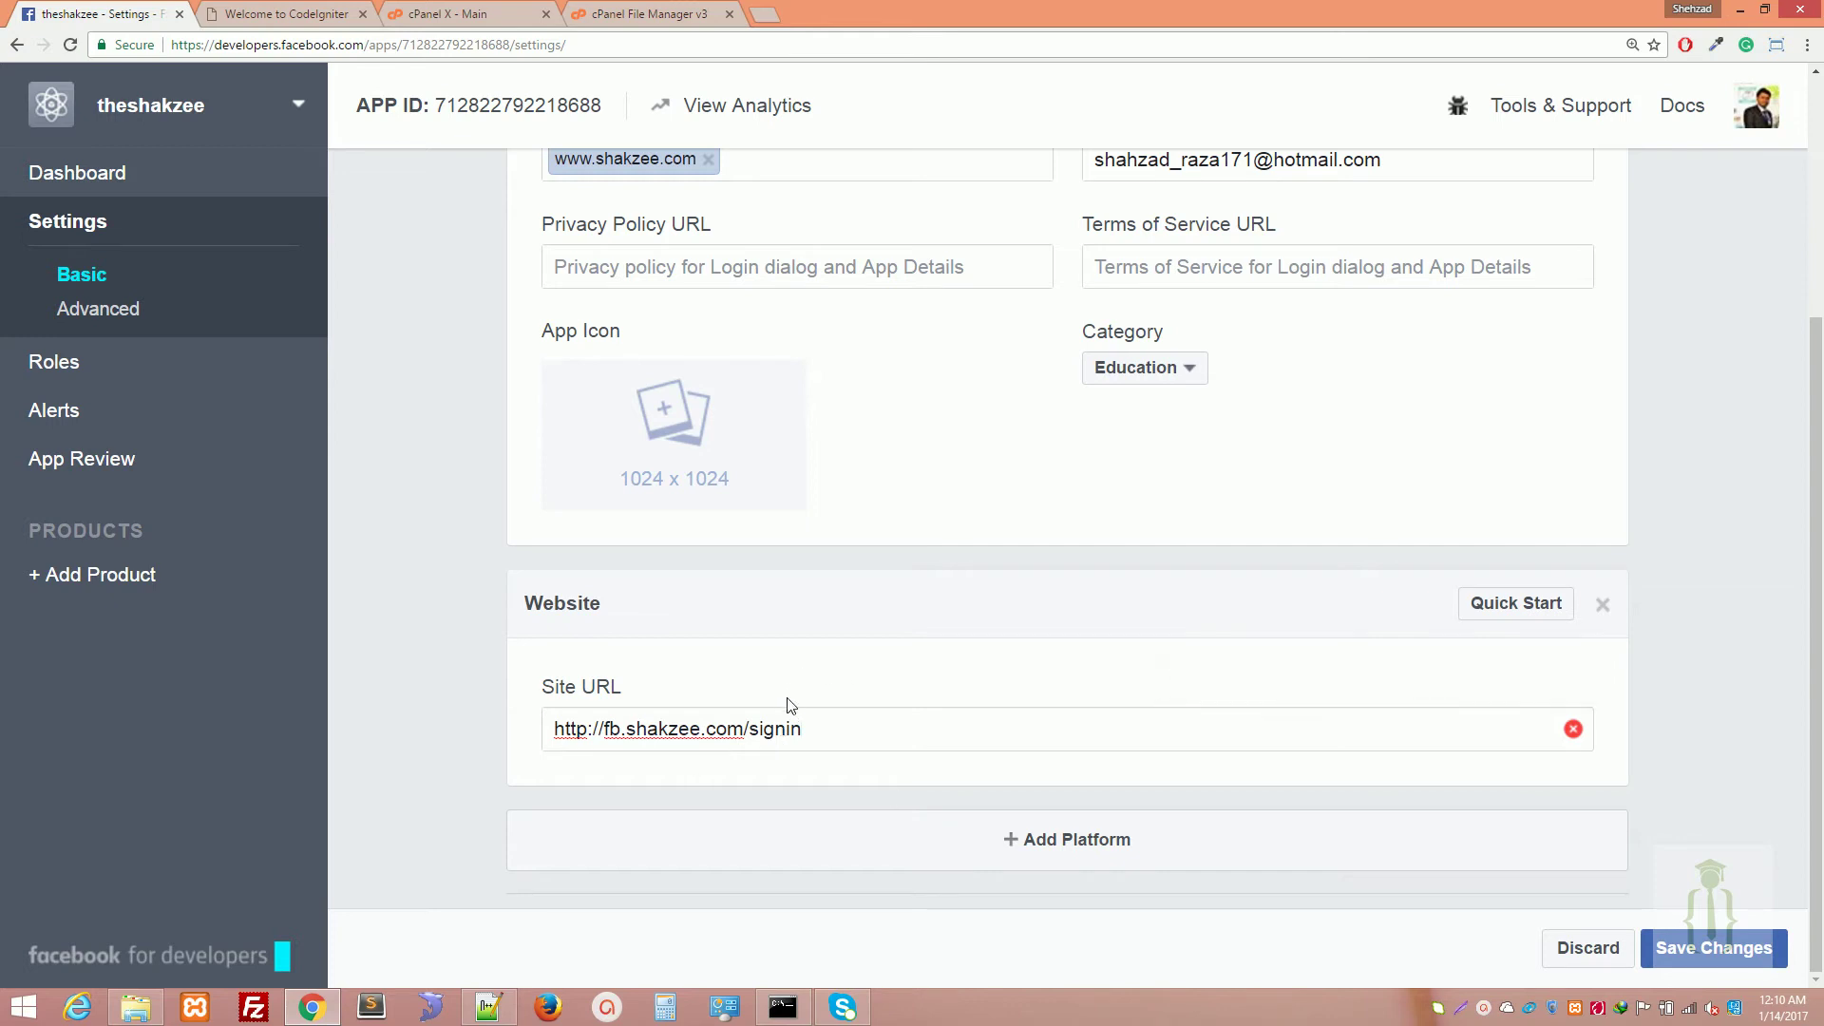
pyautogui.click(834, 703)
pyautogui.scroll(1, 560, 355)
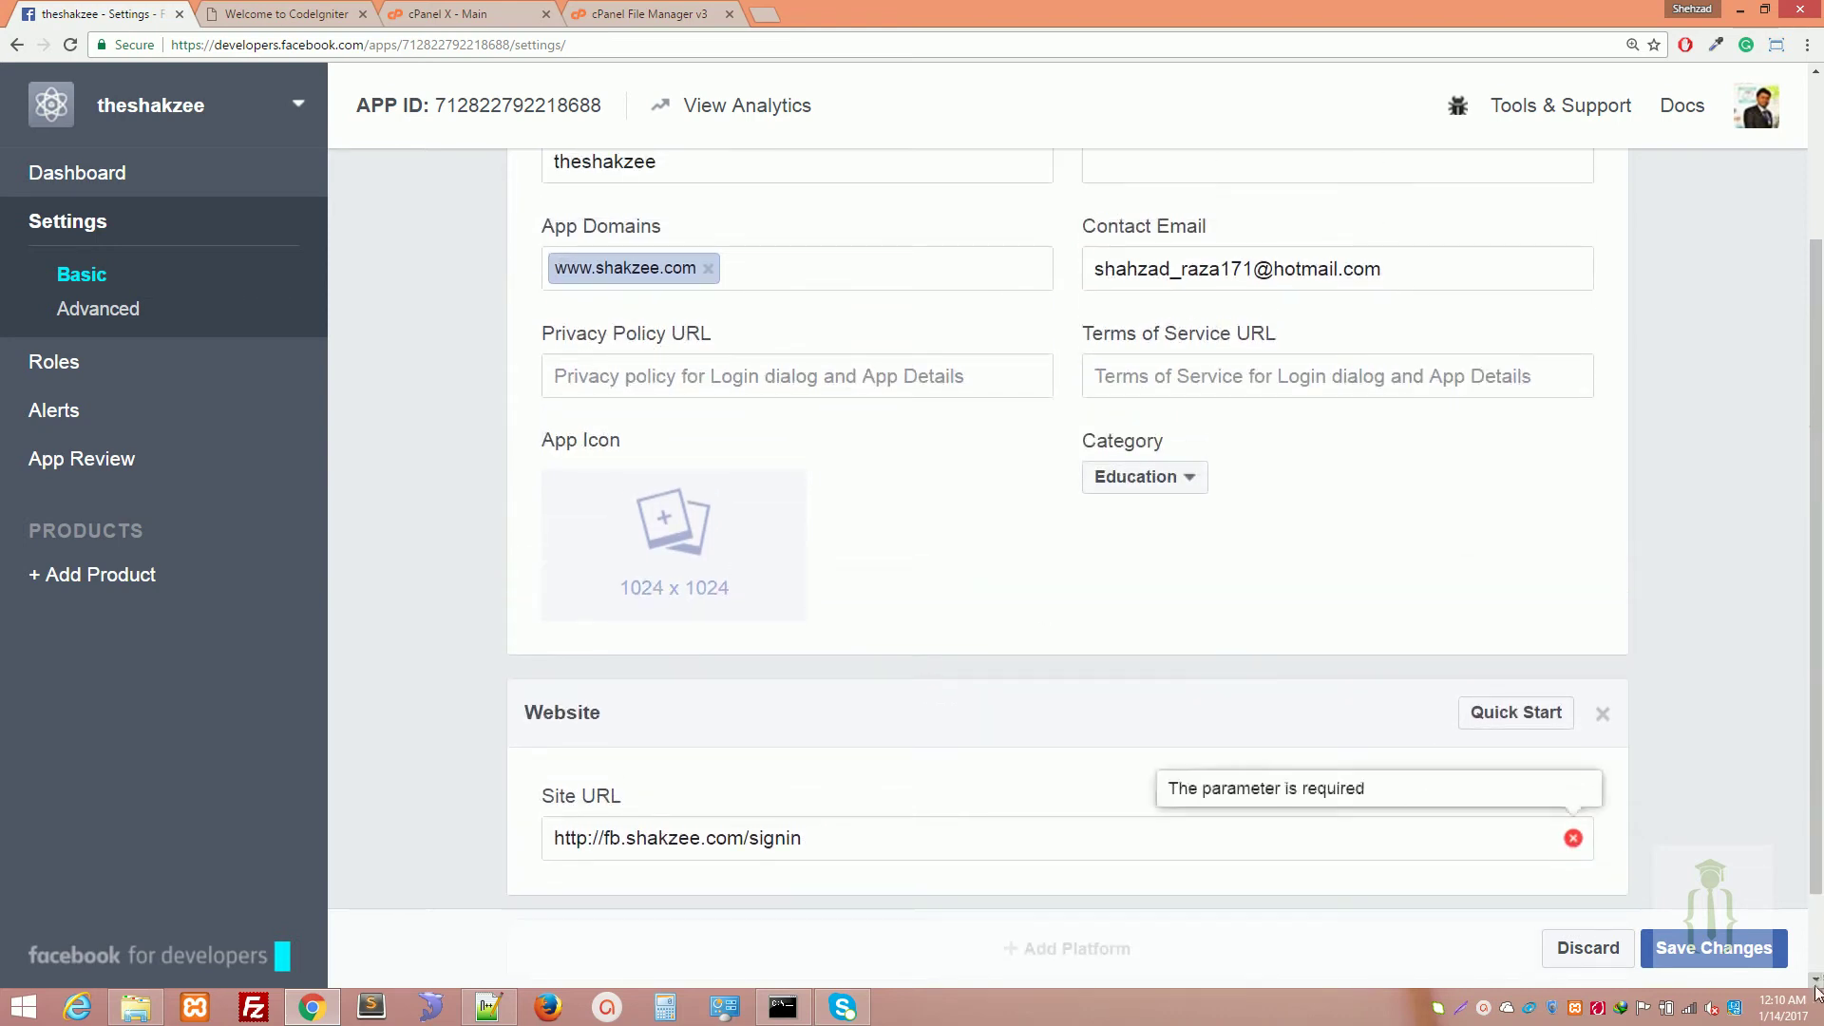
pyautogui.click(1714, 948)
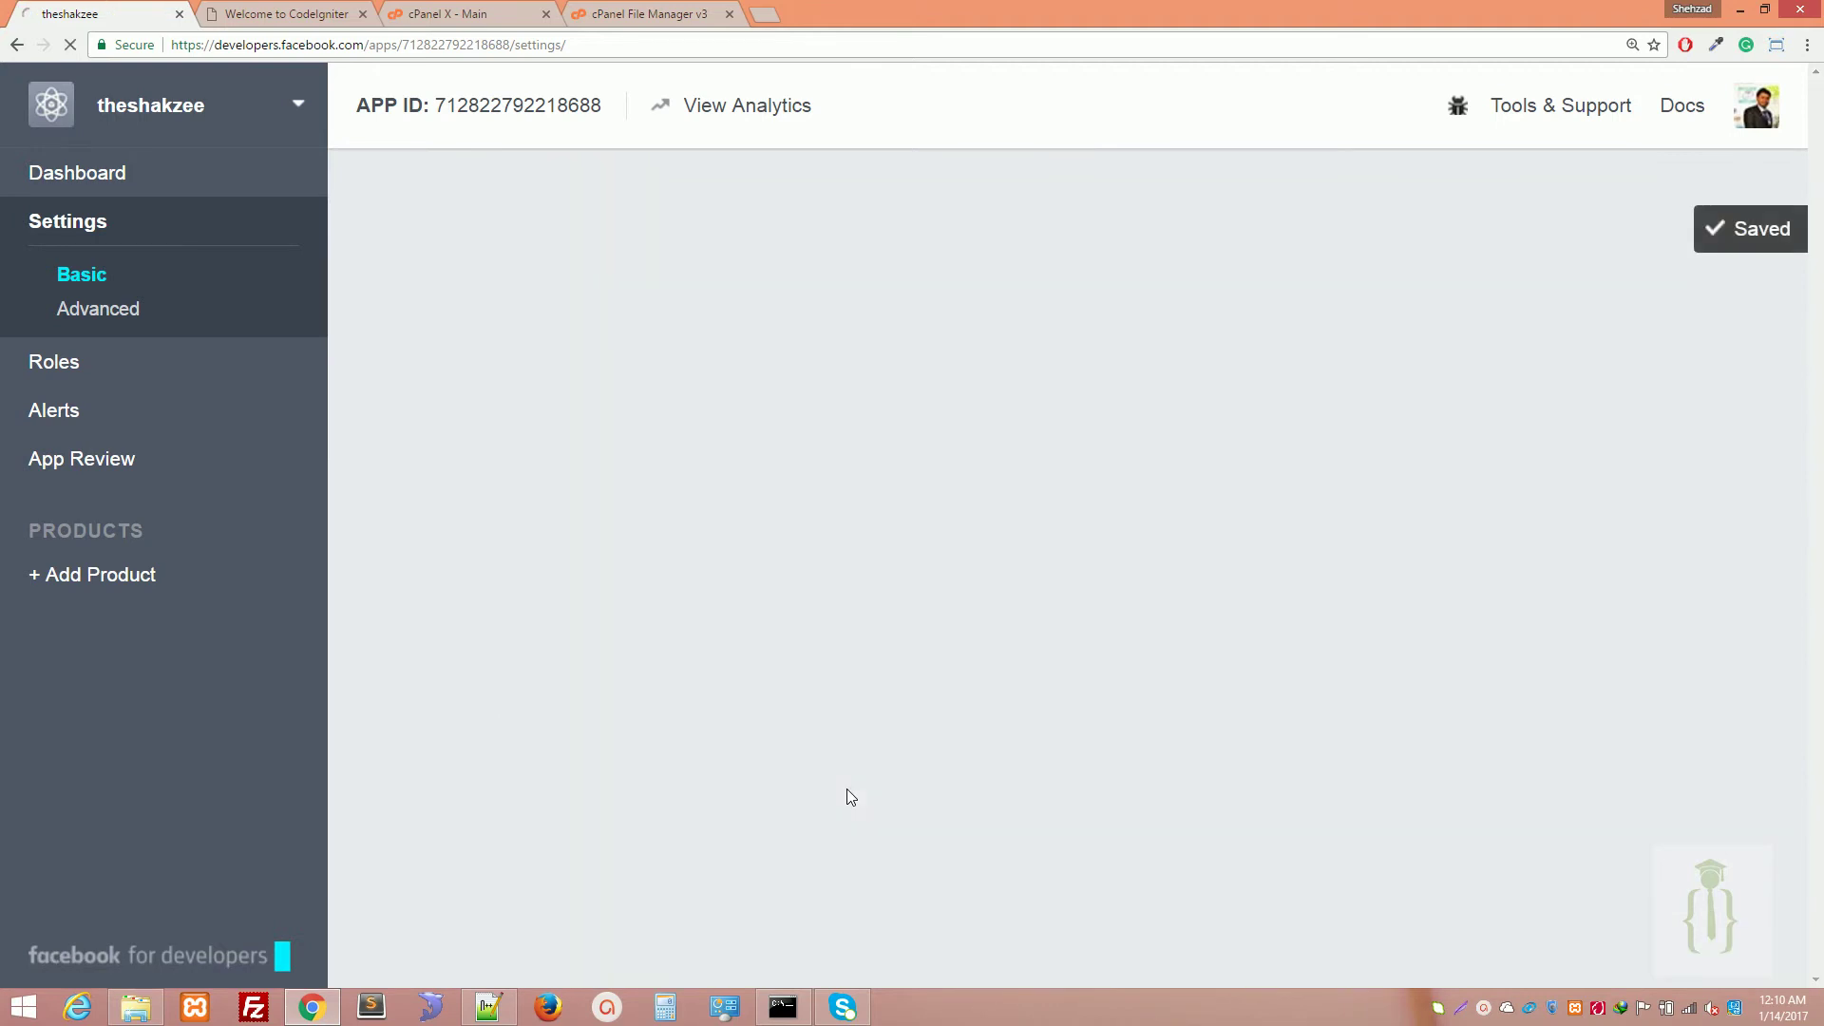
pyautogui.scroll(-3, 1820, 503)
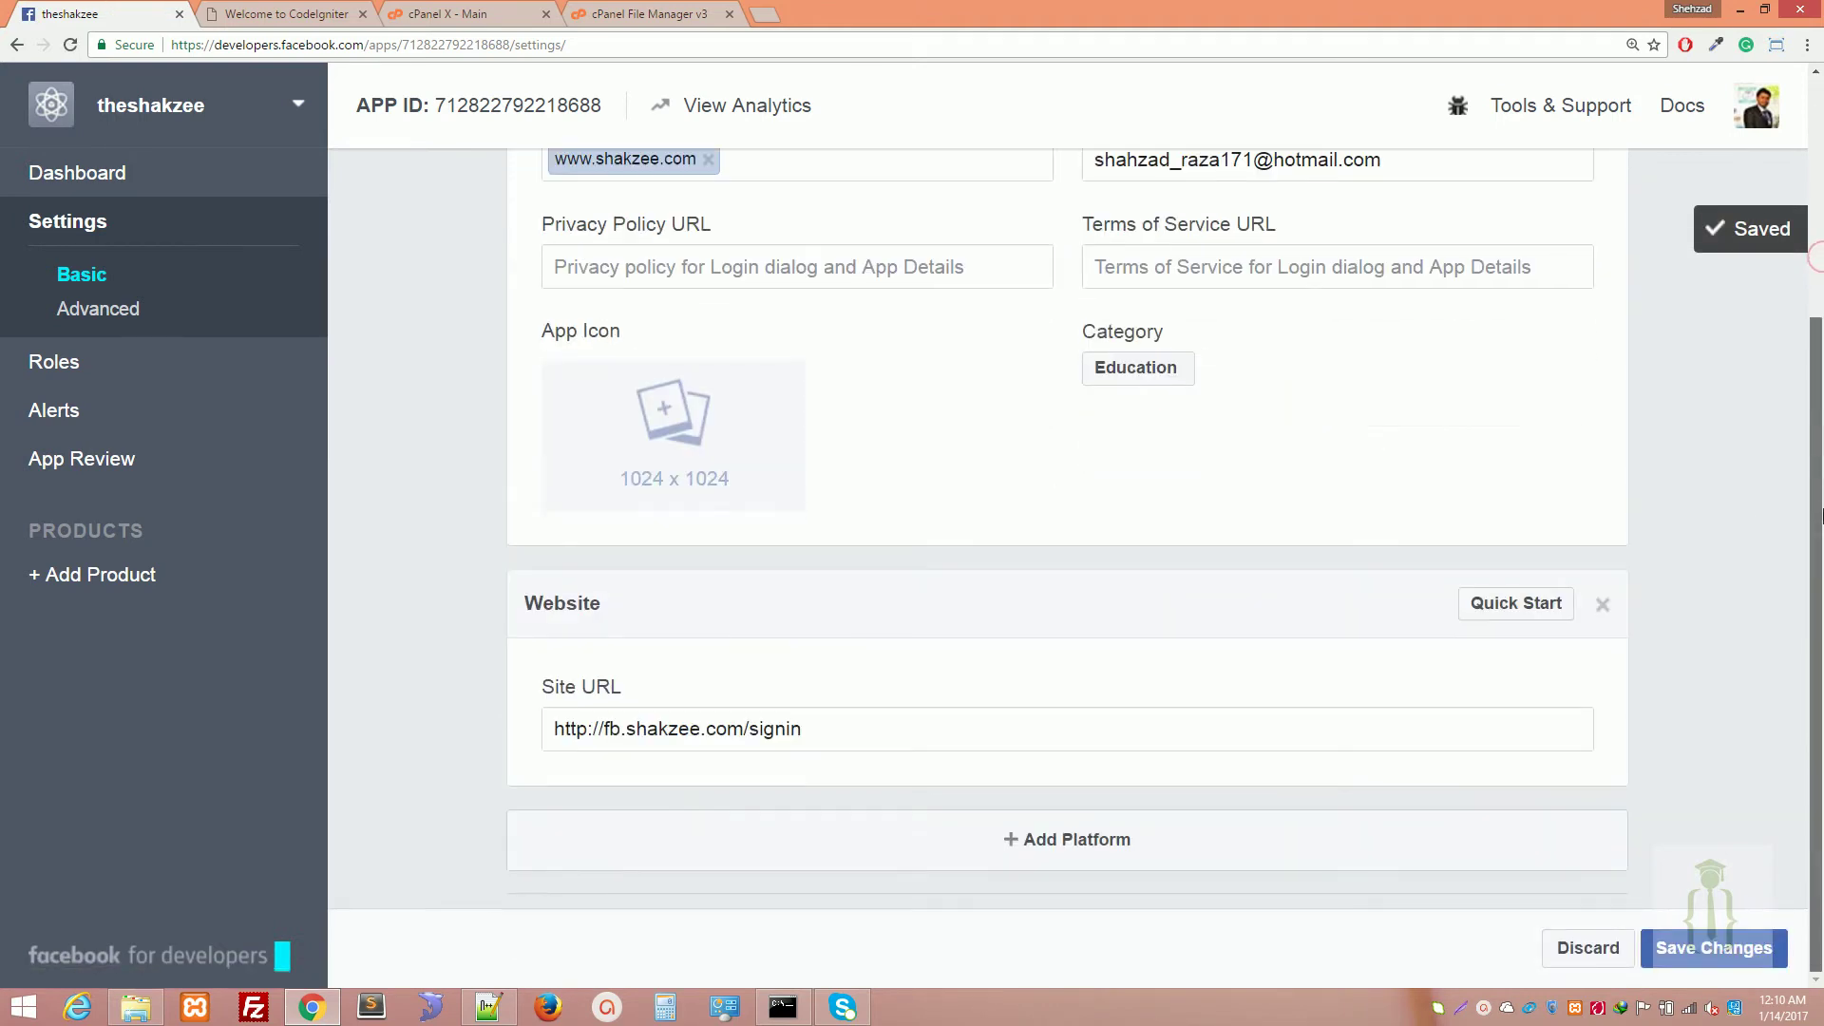
pyautogui.doubleClick(774, 728)
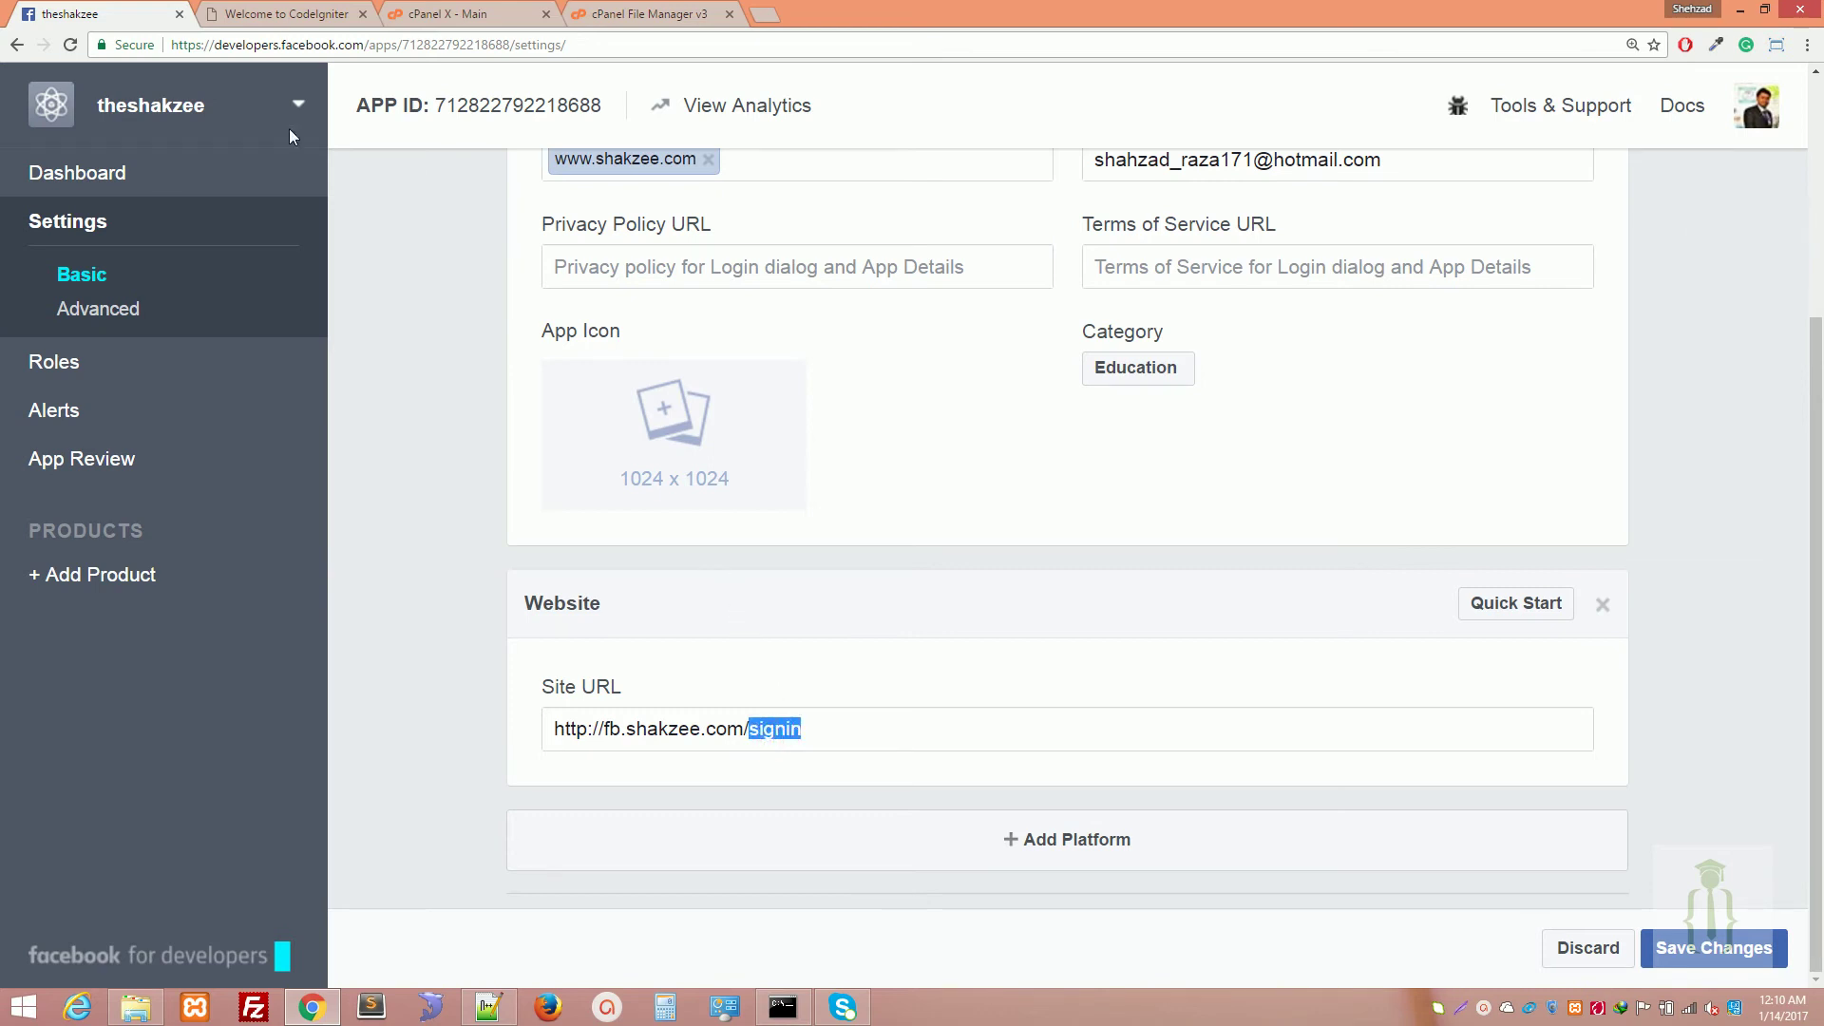
# Switch to Notepad++, create the file Signin.php in the remote application/controllers folder and open it for editing
pyautogui.click(489, 1007)
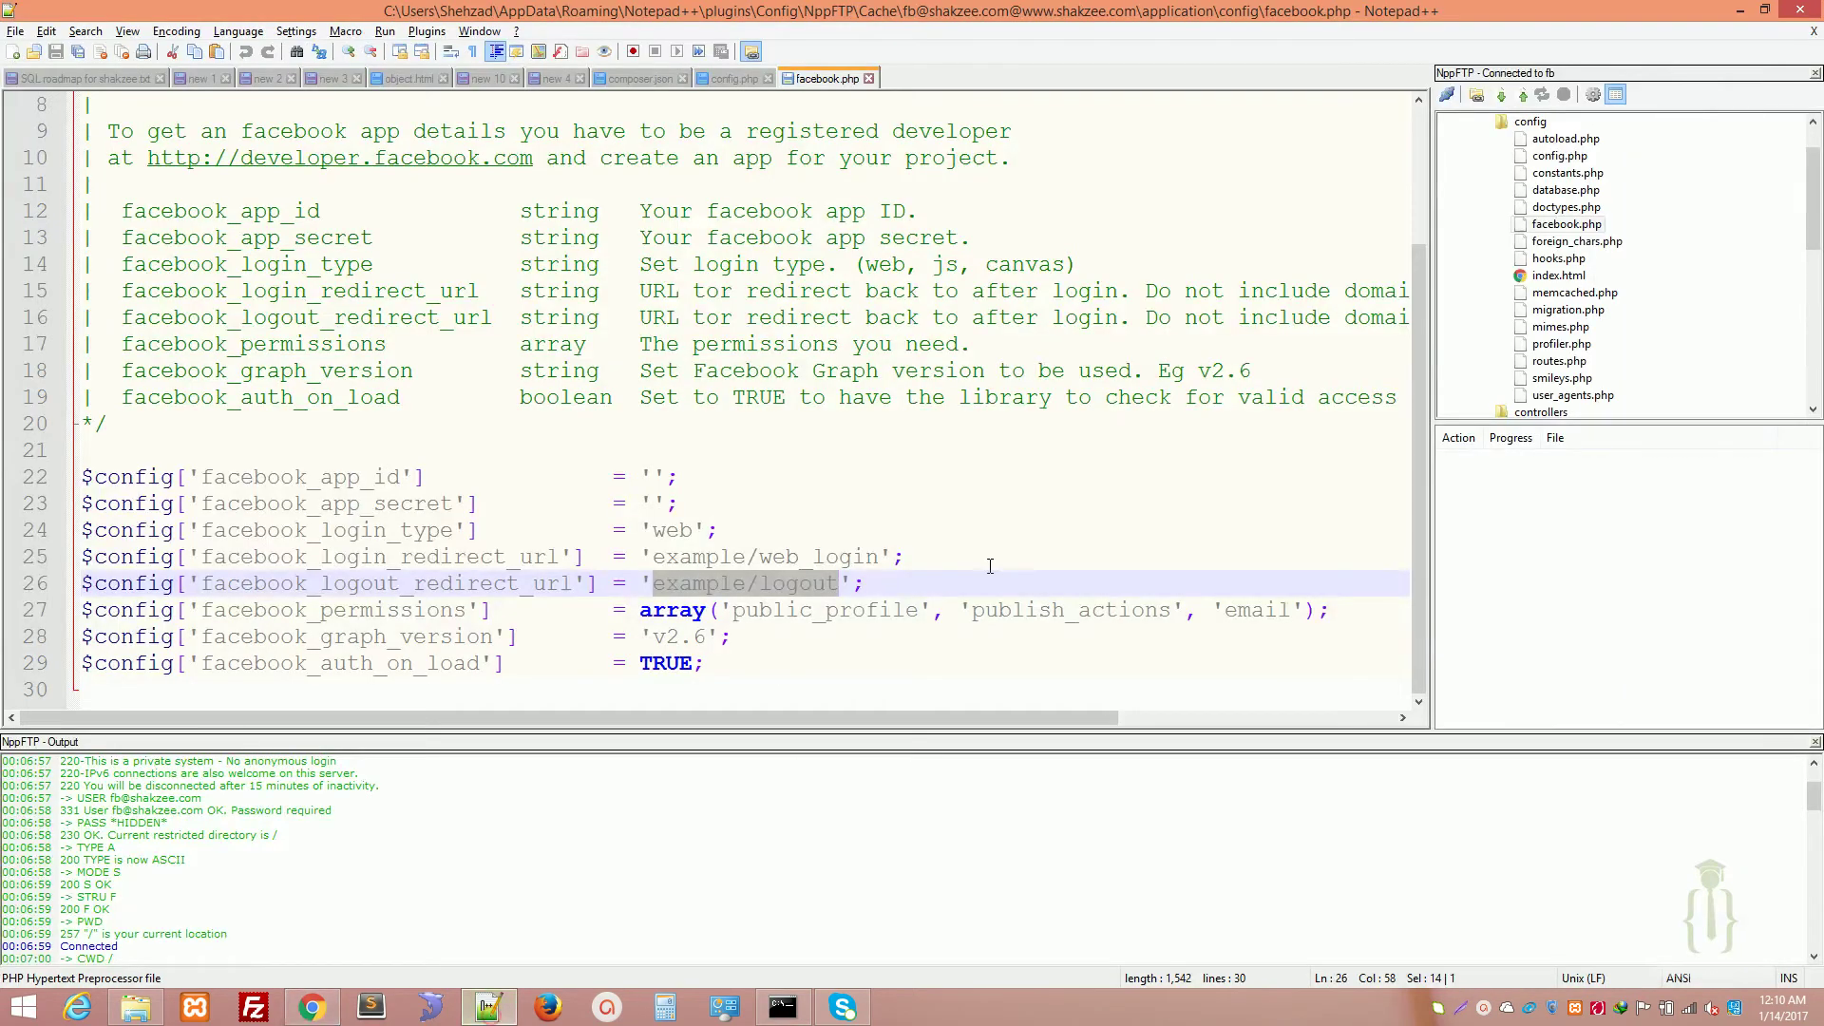
pyautogui.click(732, 79)
pyautogui.click(639, 79)
pyautogui.click(1485, 122)
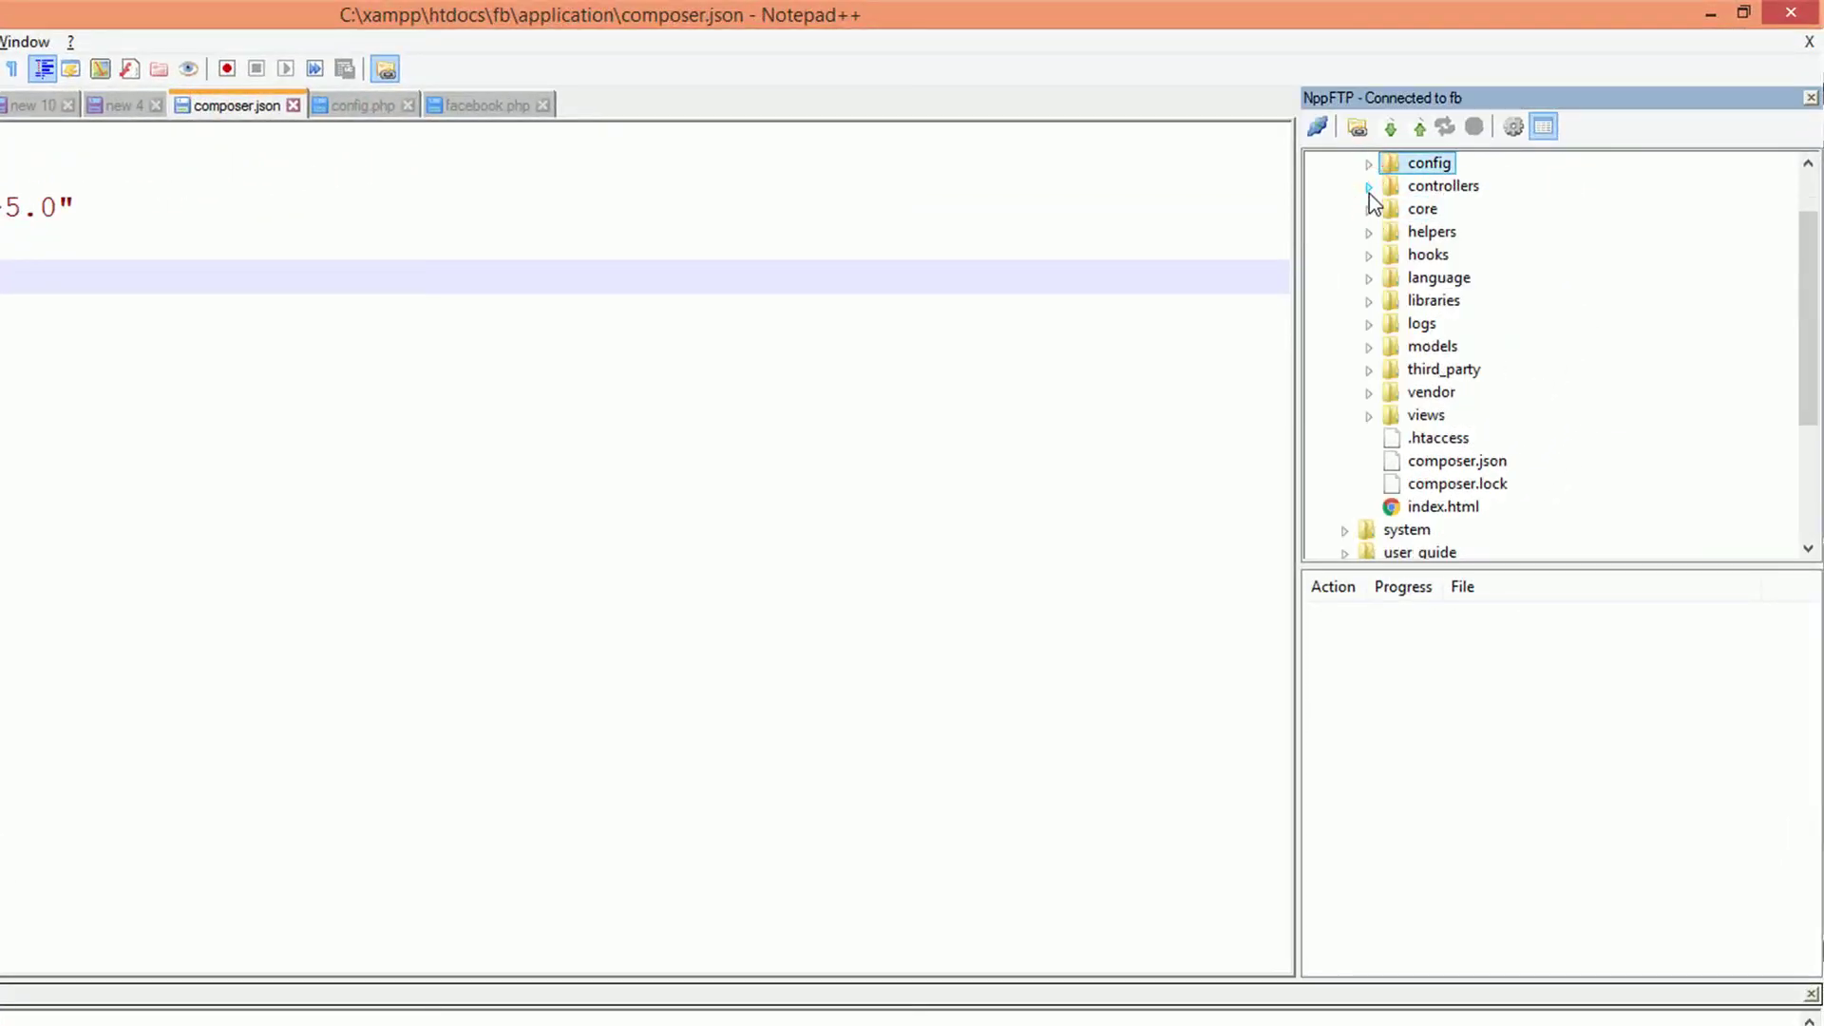
pyautogui.click(1369, 186)
pyautogui.rightClick(1439, 187)
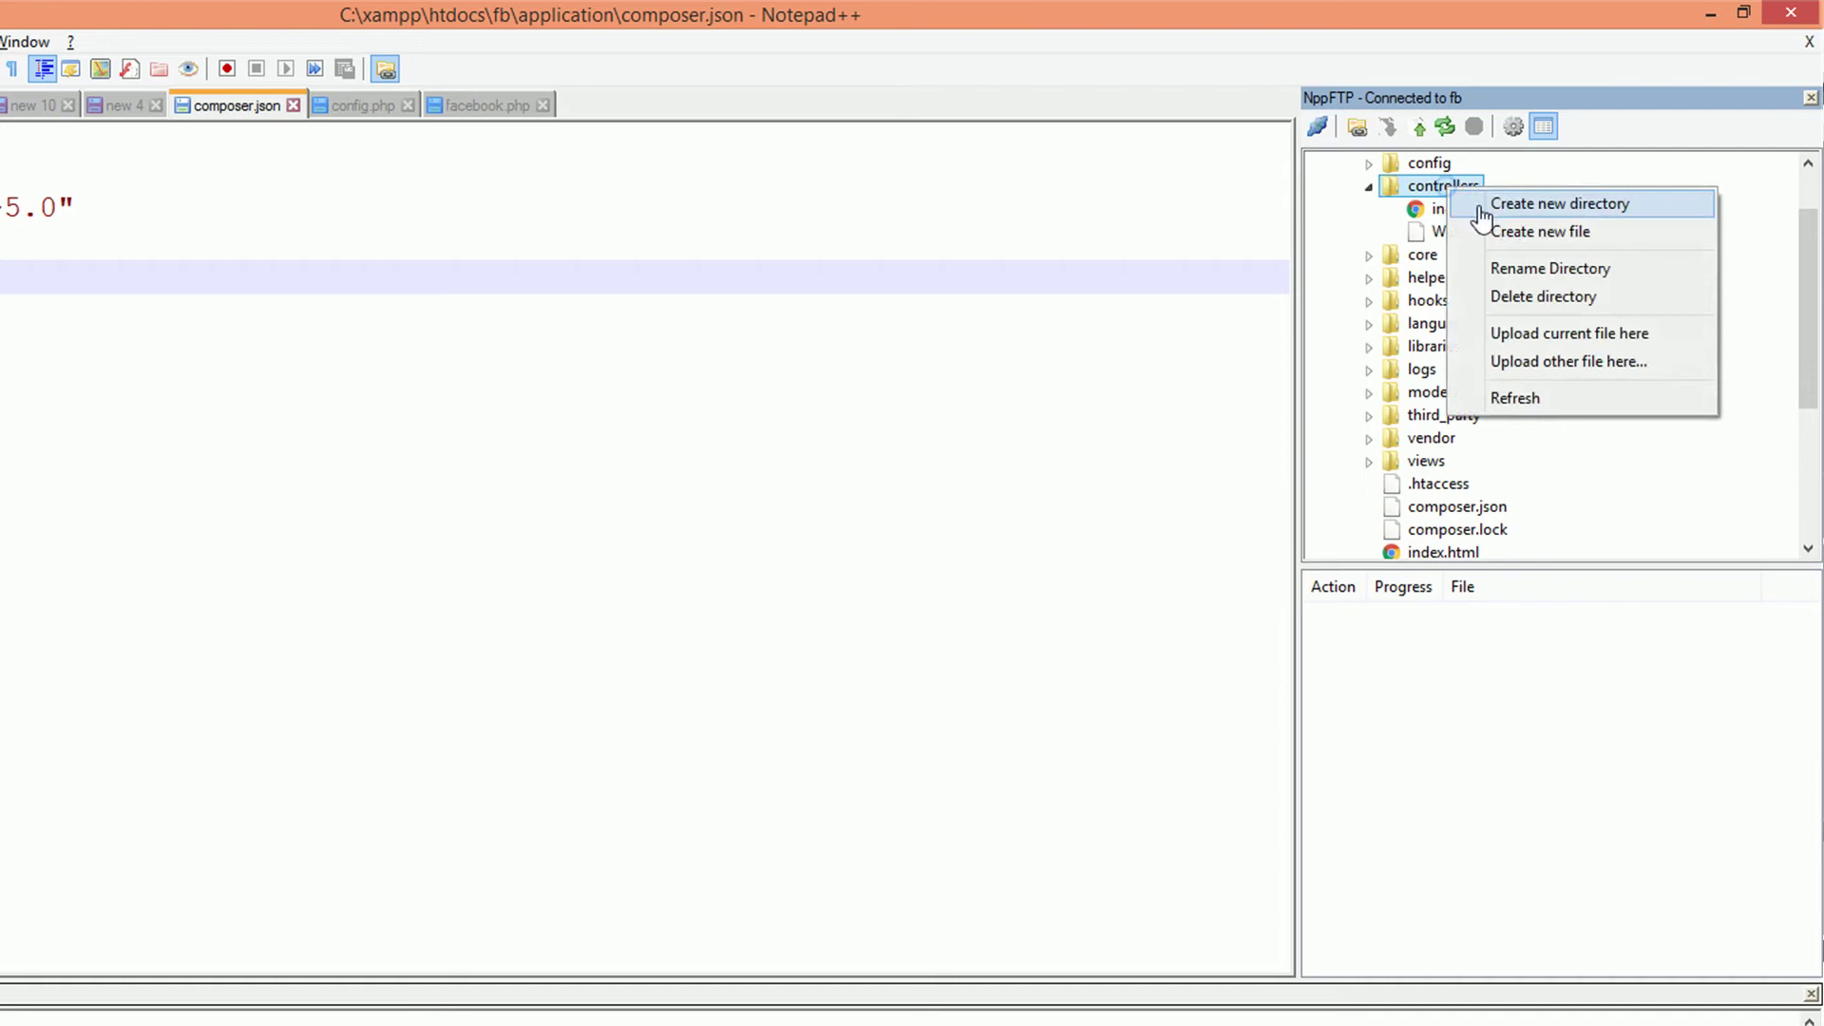
pyautogui.click(1496, 232)
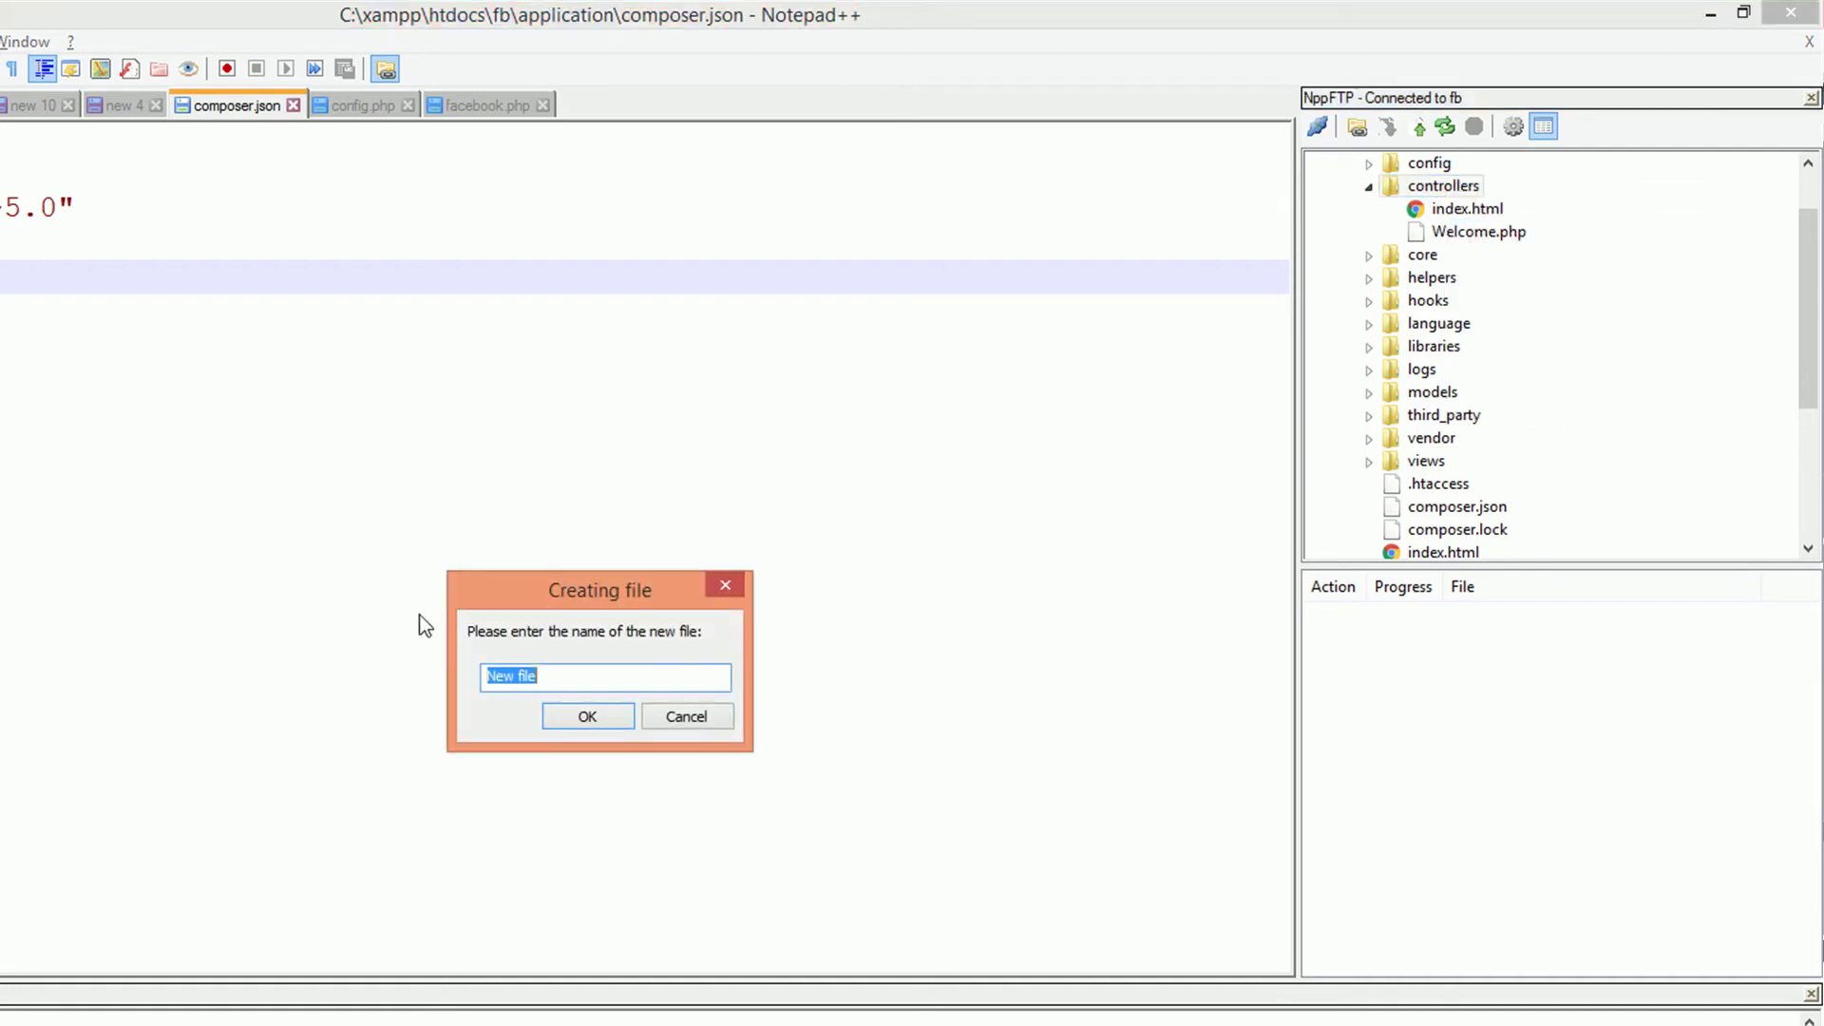
pyautogui.write('signin')
pyautogui.press('BackSpace')
pyautogui.write('S')
pyautogui.press('Return')
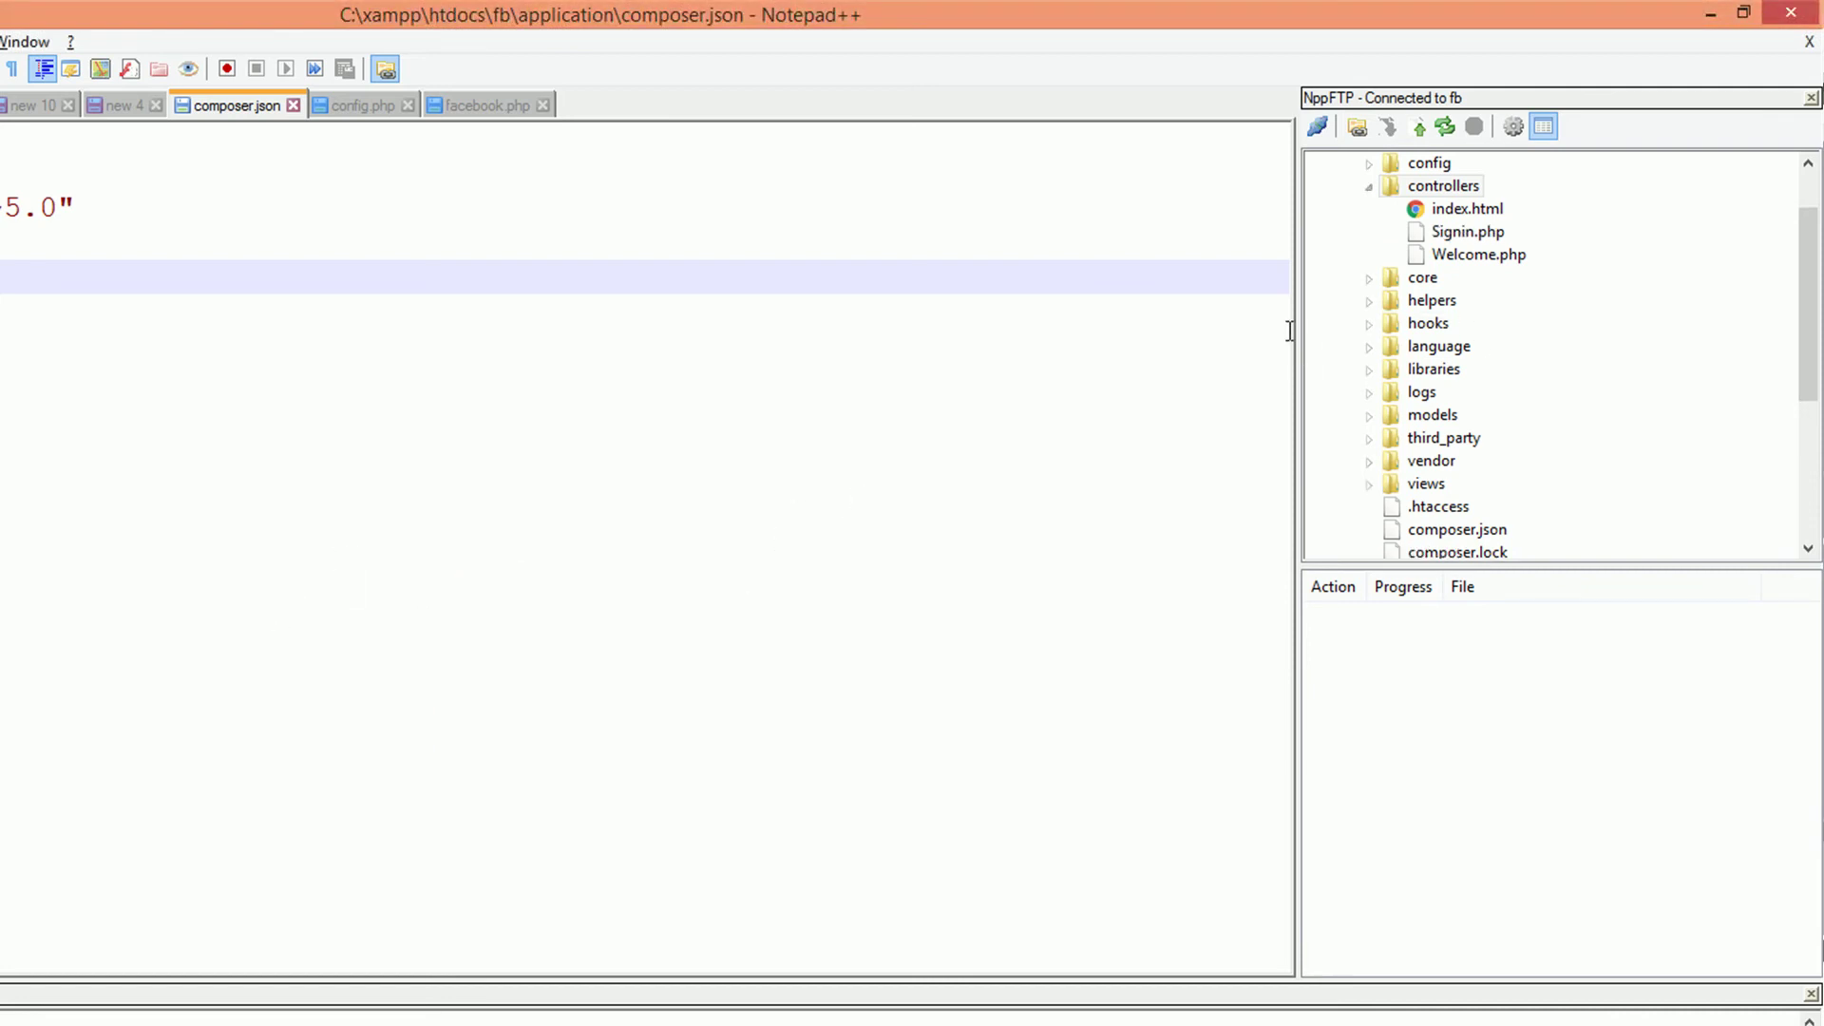
pyautogui.doubleClick(1467, 232)
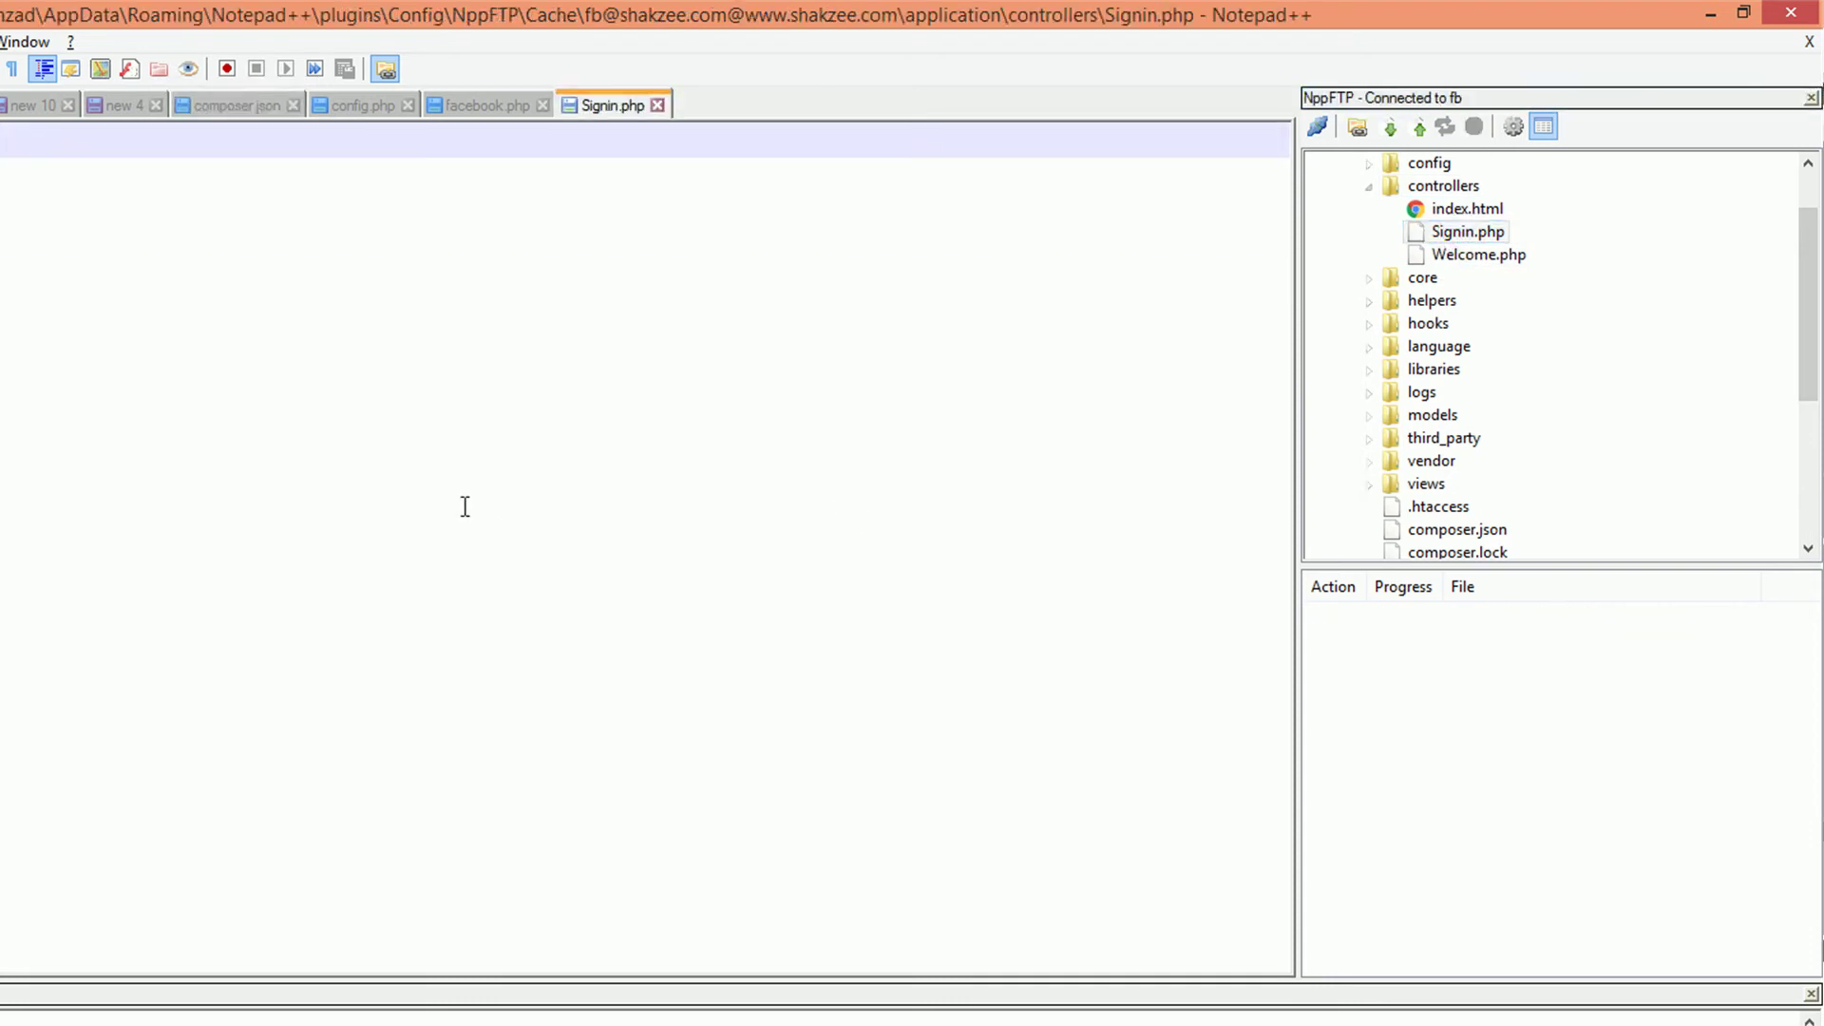
# Switch back to the theshakzee app's basic settings in the browser, at the App ID and App Secret fields
pyautogui.hotkey('alt', 'Tab')
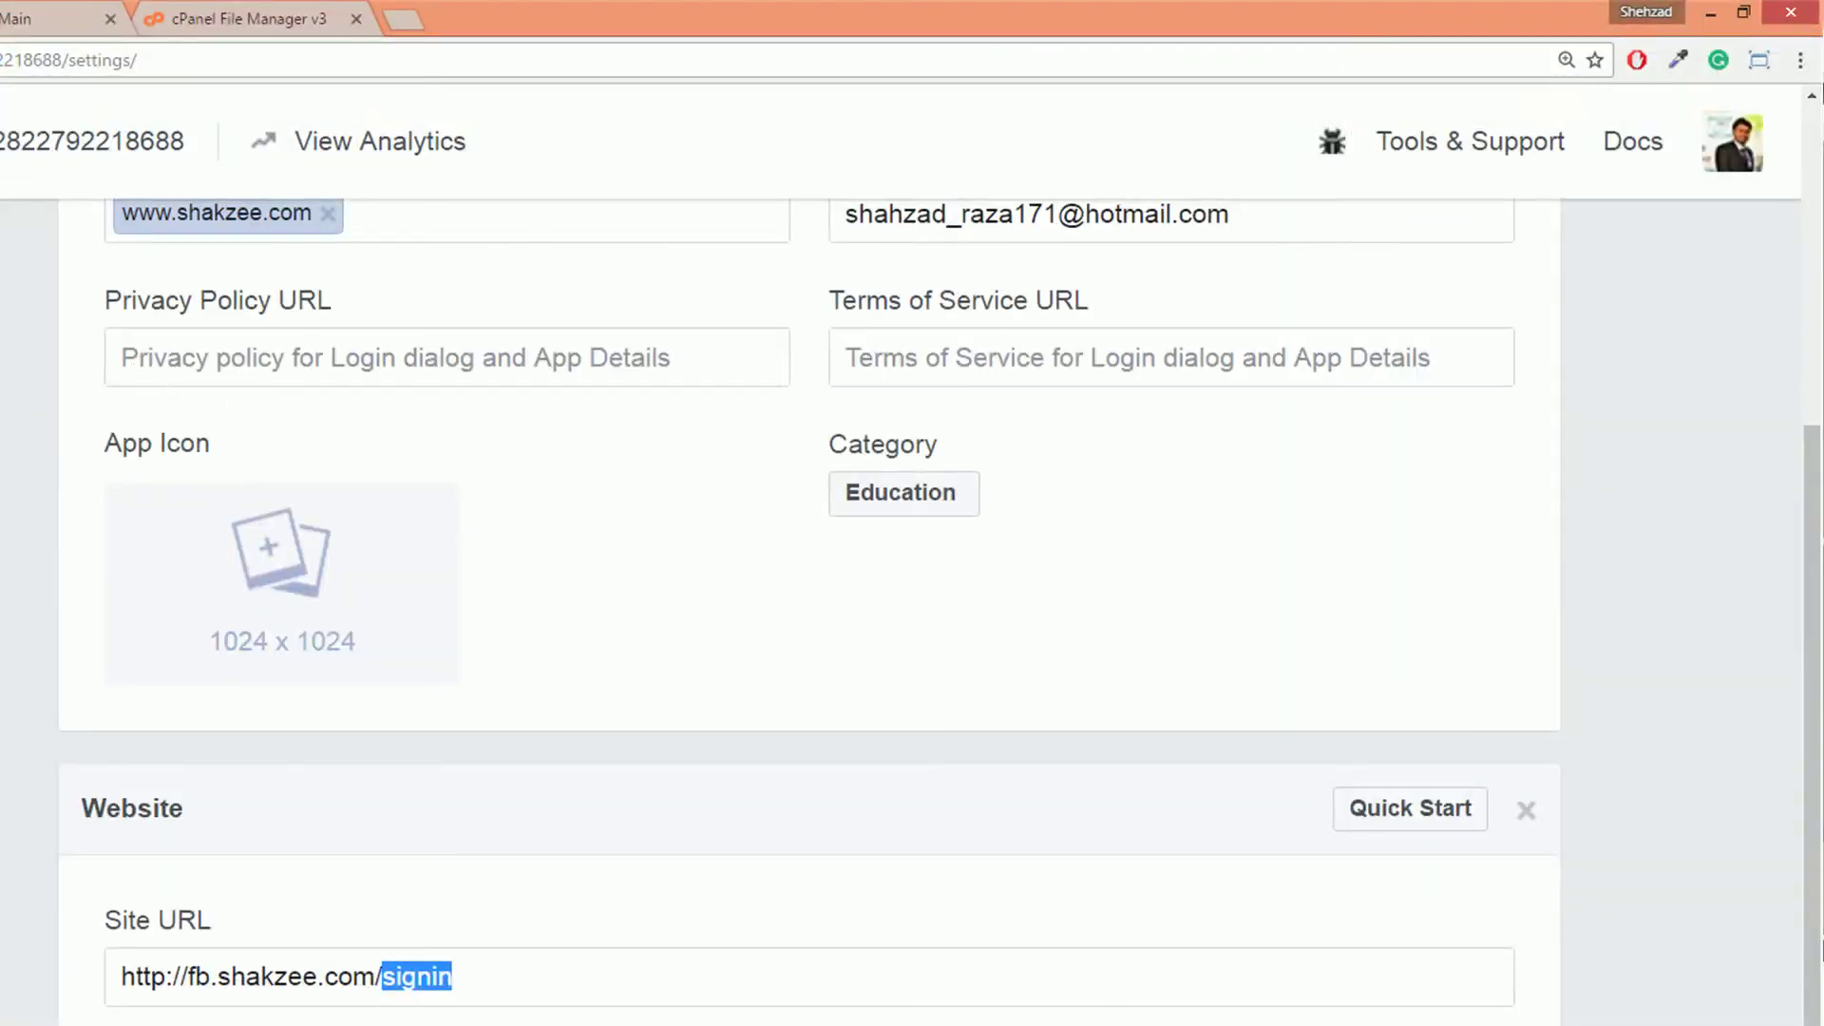
pyautogui.moveTo(1810, 489); pyautogui.dragTo(1796, 171)
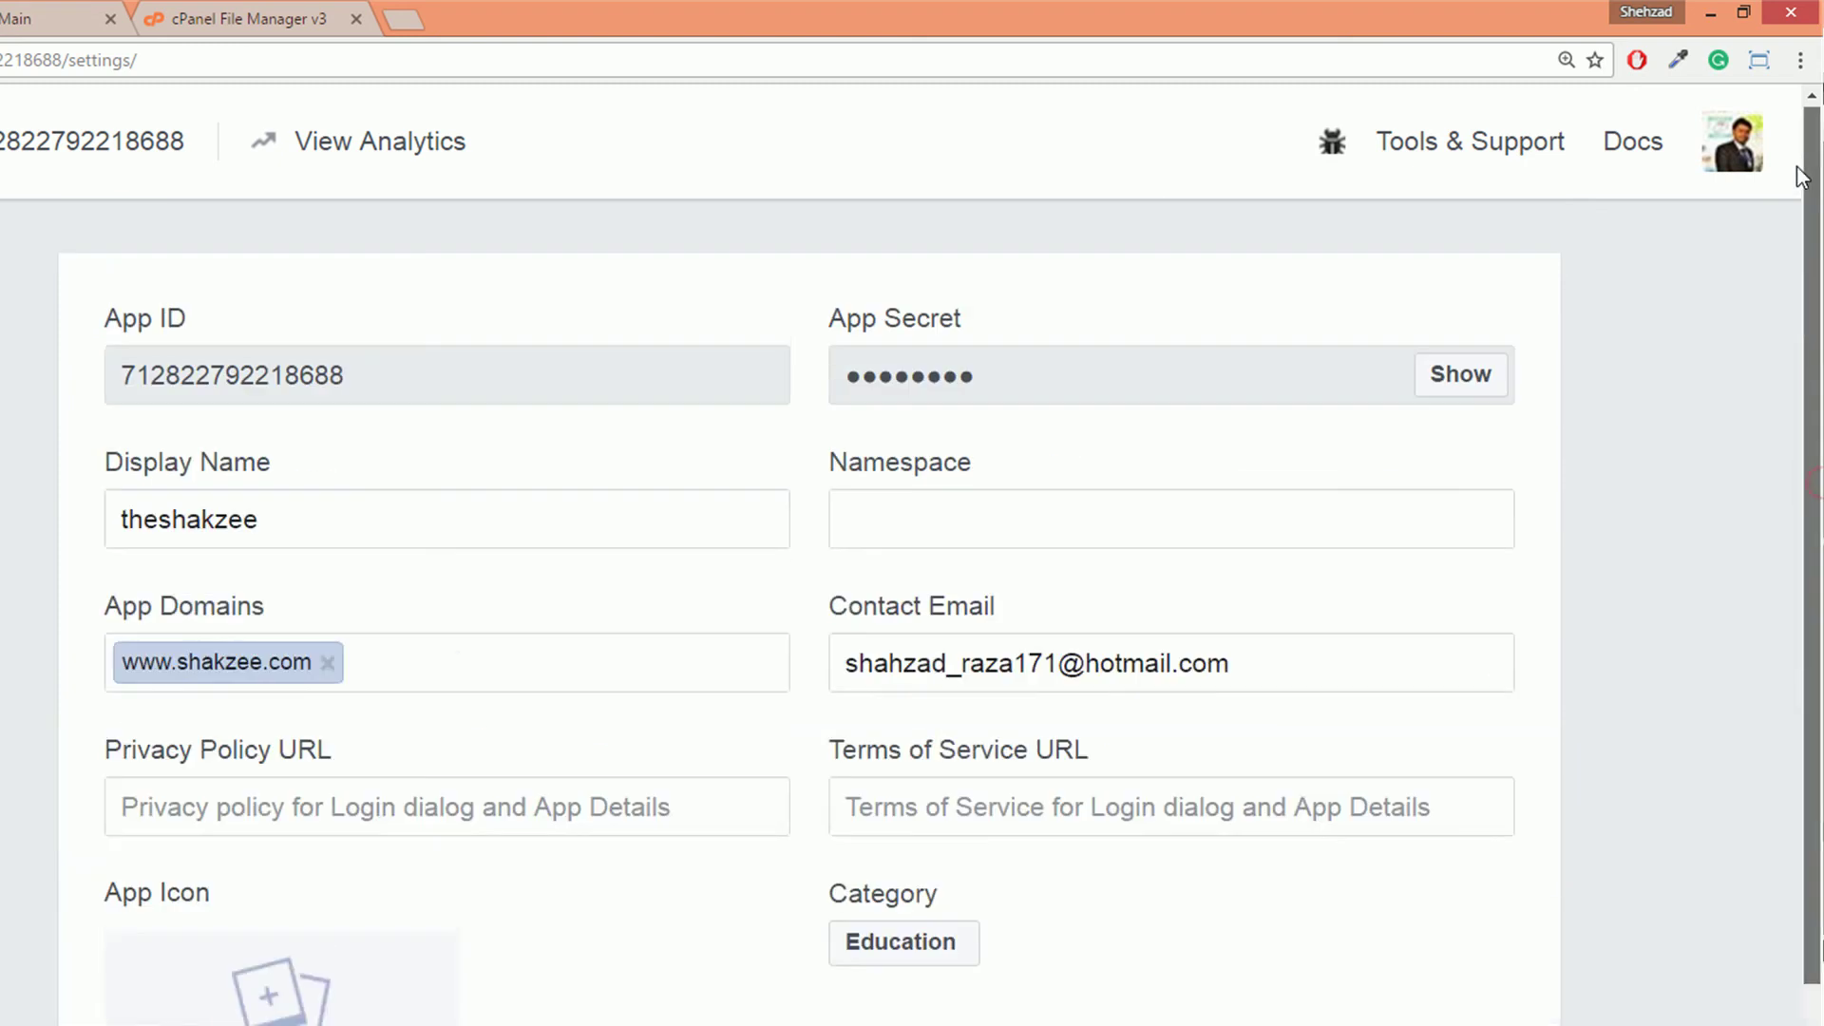